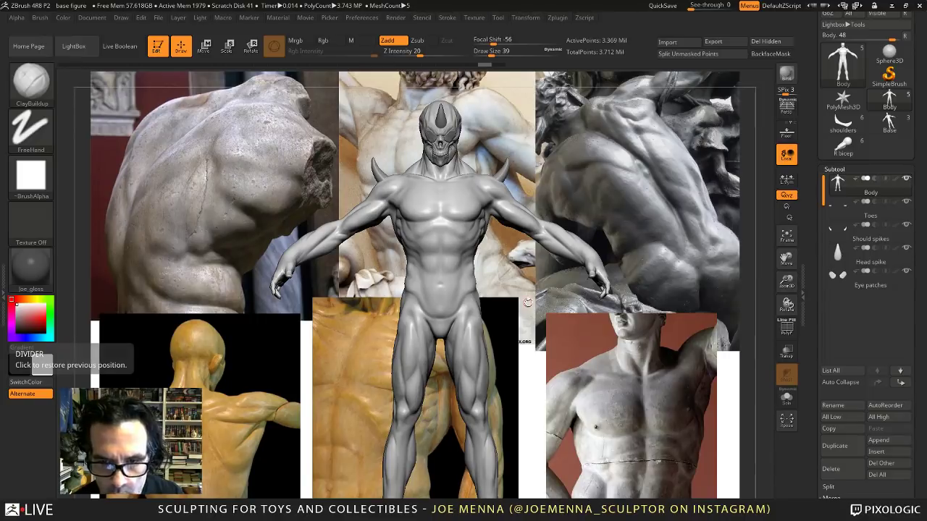
Clear the reference images from the canvas around the Body figure.
key("ctrl")
key("ctrl+n")
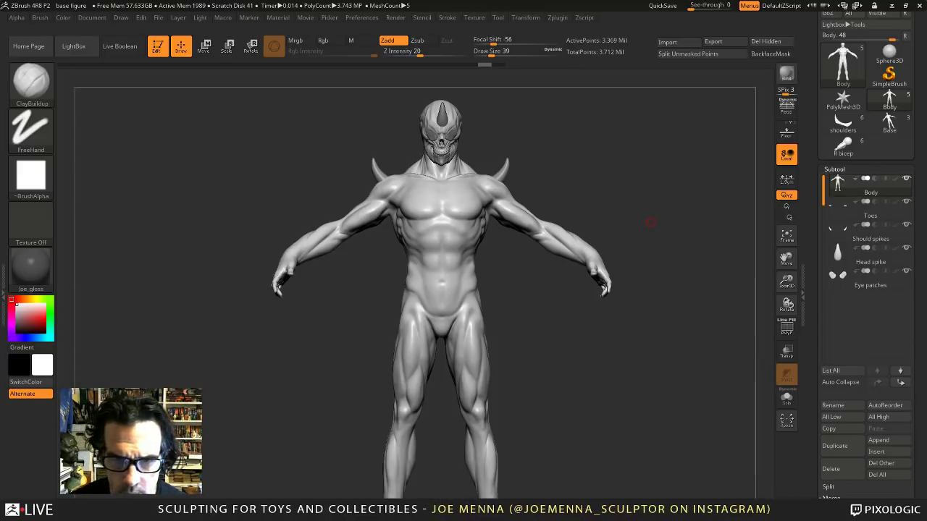
right_click_drag(550, 332, 561, 357)
mouse_move(561, 356)
left_mouse_down()
mouse_move(562, 340)
mouse_move(564, 351)
left_mouse_up()
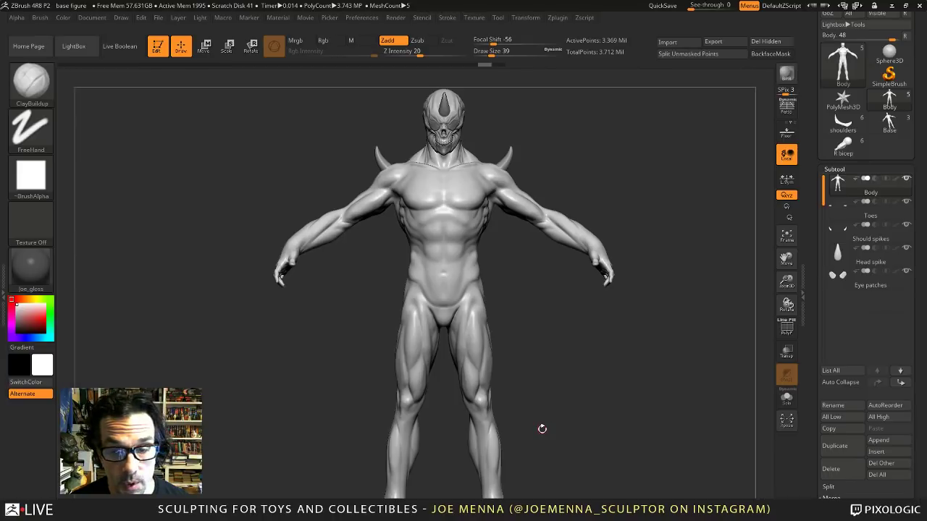
mouse_move(591, 382)
right_mouse_down("ctrl")
mouse_move(566, 378)
mouse_move(563, 403)
mouse_move(544, 374)
mouse_move(546, 386)
right_mouse_up("ctrl")
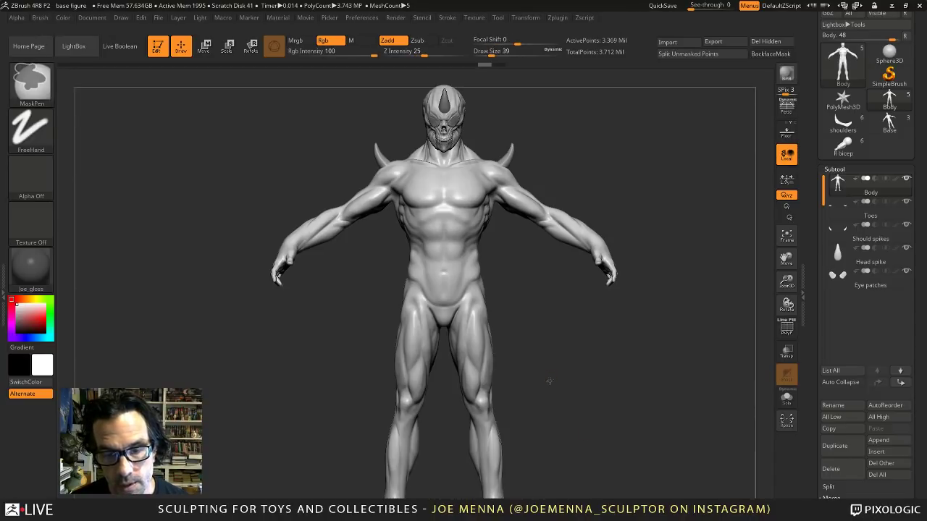
mouse_move(548, 380)
right_mouse_down("ctrl")
mouse_move(534, 379)
mouse_move(536, 393)
right_mouse_up("ctrl")
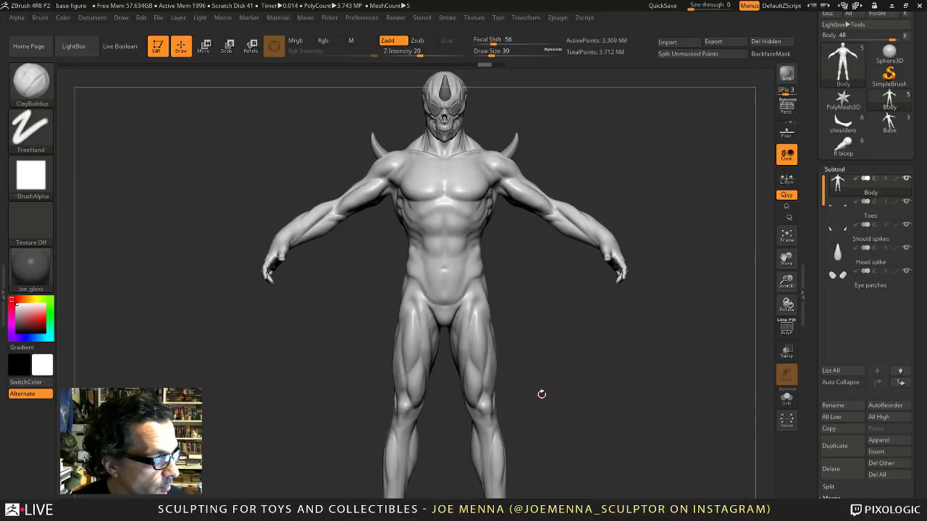
mouse_move(542, 395)
right_mouse_down("ctrl")
mouse_move(561, 391)
mouse_move(558, 417)
right_mouse_up("ctrl")
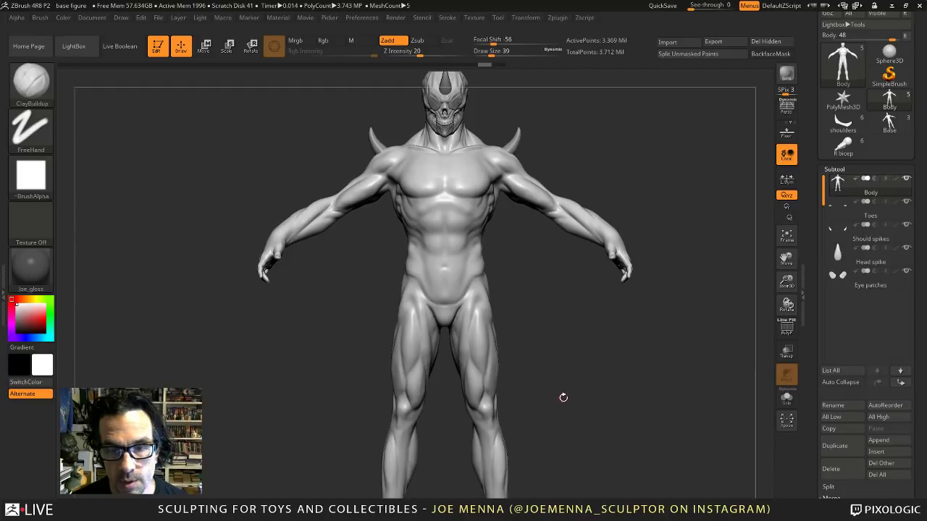
mouse_move(563, 398)
left_mouse_down()
mouse_move(538, 401)
mouse_move(550, 391)
mouse_move(538, 383)
mouse_move(549, 370)
left_mouse_up()
Set the ClayBuildup brush's draw size to 140.
key("space")
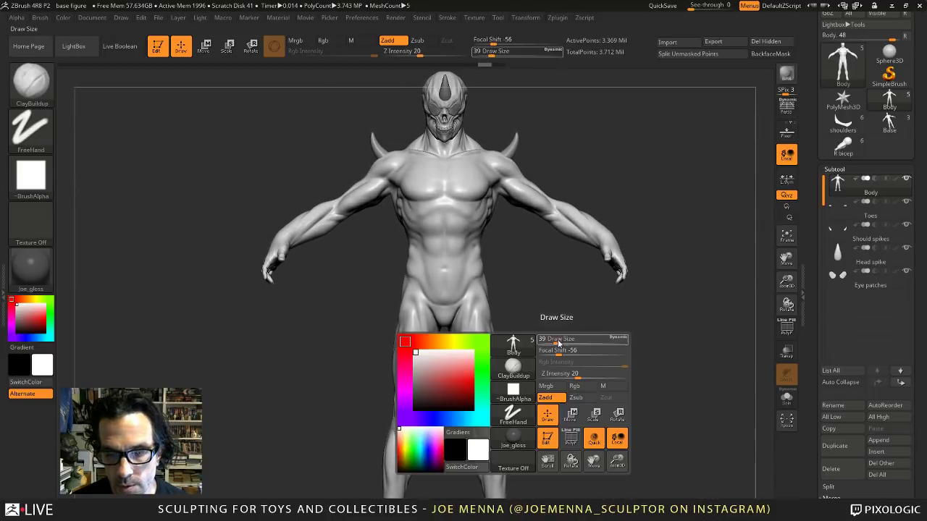
left_click_drag(572, 338, 565, 338)
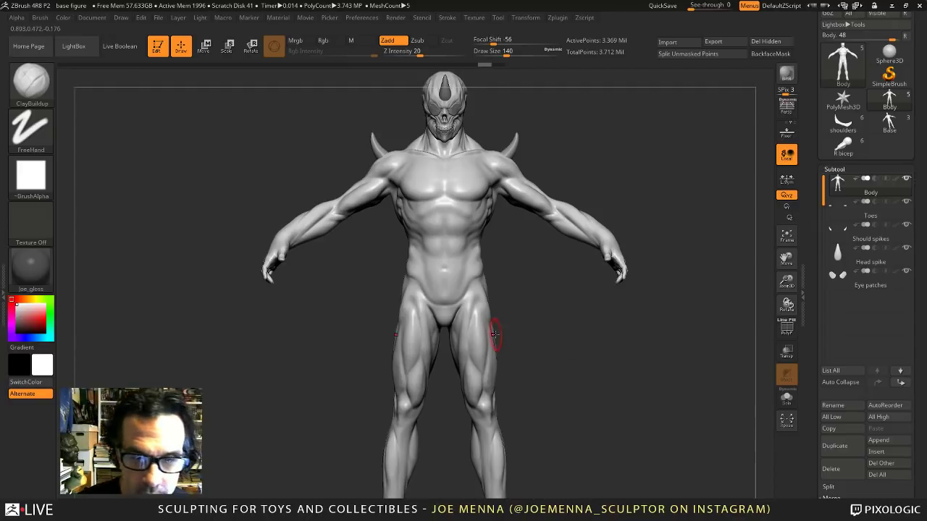
left_click_drag(492, 338, 502, 325)
left_click_drag(508, 289, 487, 291)
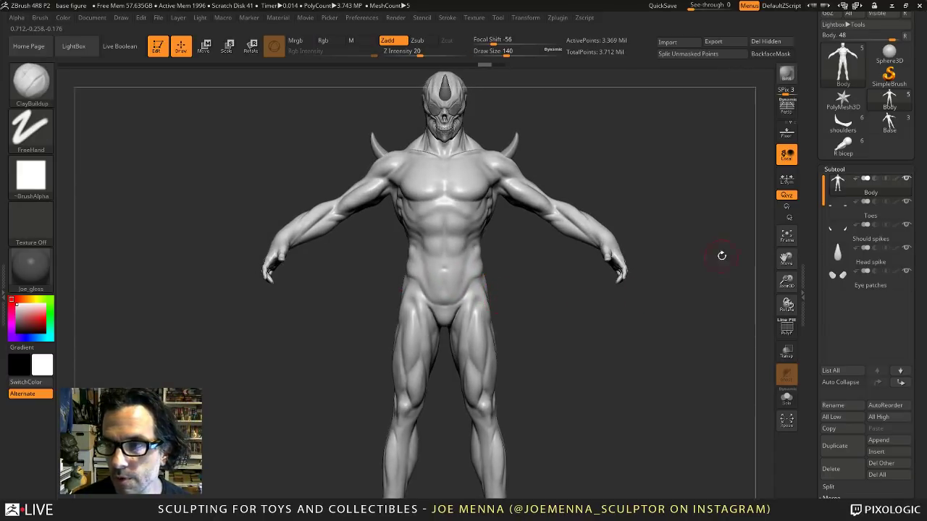
Switch through the Base tool to the R bicep tool and examine the jointed action figure's arm and torso.
left_click(889, 125)
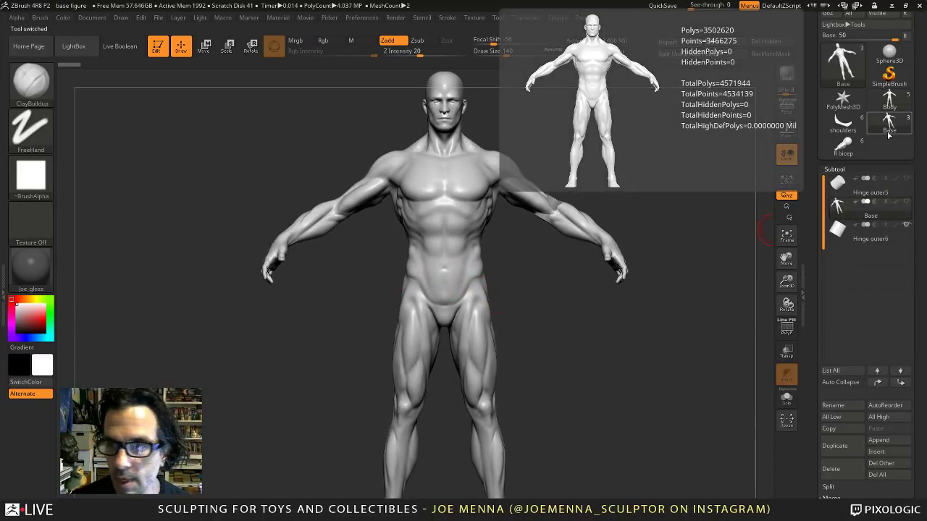
left_click(854, 148)
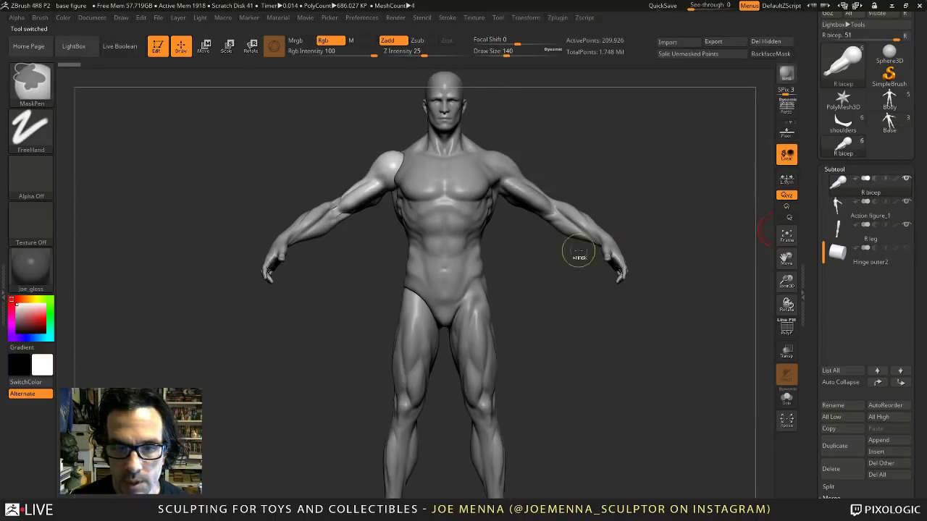
left_click_drag(579, 248, 445, 258)
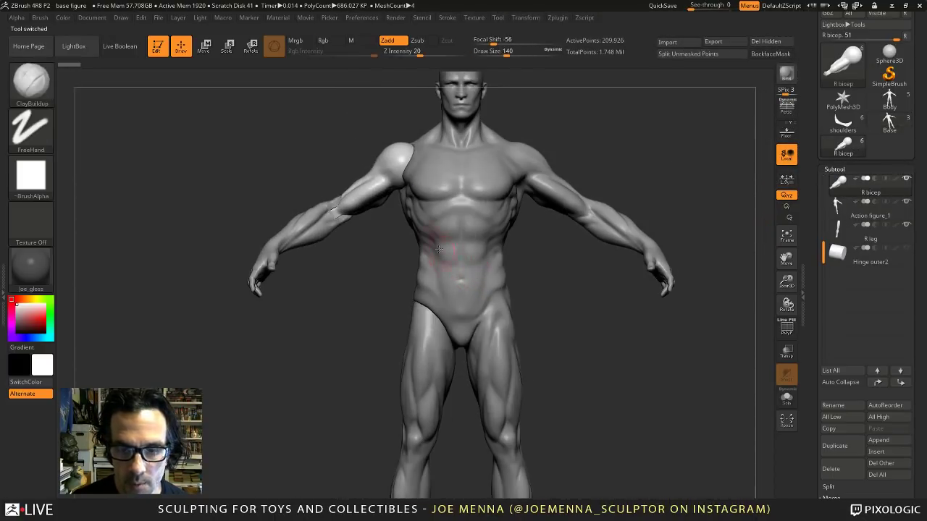
right_click_drag(439, 241, 433, 275, "ctrl")
right_click_drag(424, 225, 534, 291, "alt")
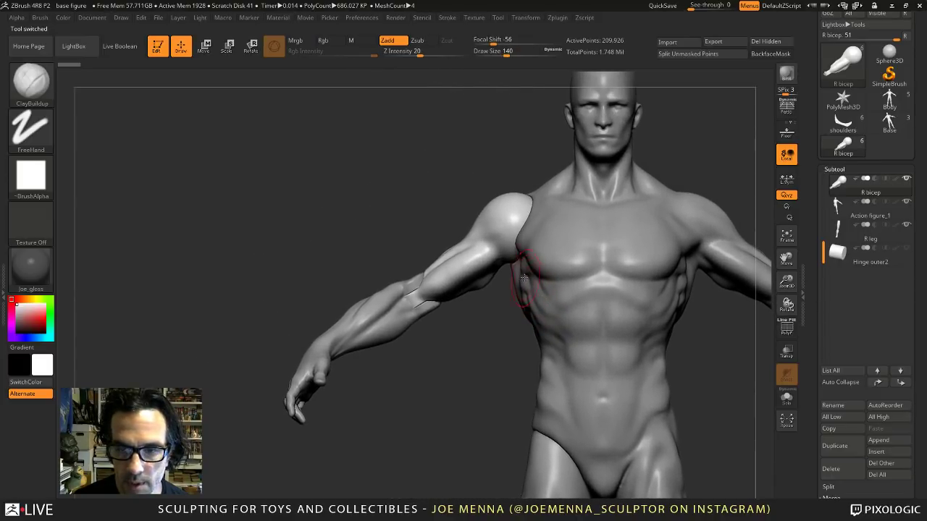
right_click_drag(532, 239, 525, 274, "ctrl")
left_click_drag(524, 274, 540, 304)
mouse_move(540, 303)
right_mouse_down()
mouse_move(511, 286)
mouse_move(552, 315)
mouse_move(470, 272)
mouse_move(453, 246)
mouse_move(490, 255)
mouse_move(515, 277)
right_mouse_up()
left_click_drag(515, 276, 514, 242)
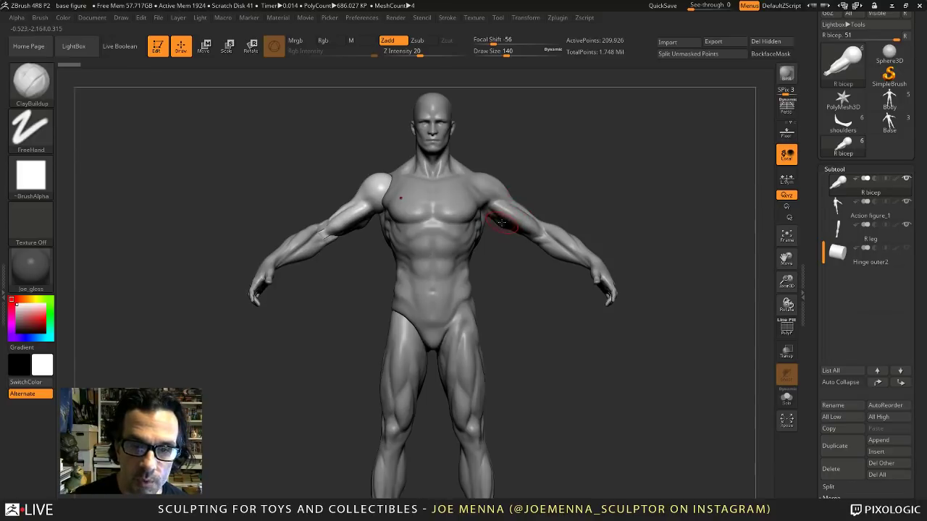
Isolate the Hinge outer2 subtool in Solo mode to view the knee hinge cylinder up close.
left_click(842, 255)
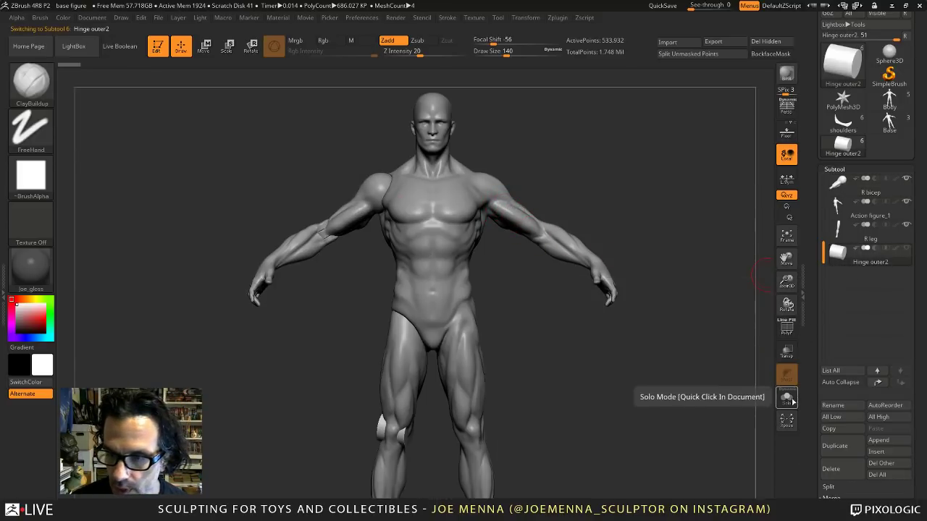
left_click(786, 398)
key("ctrl")
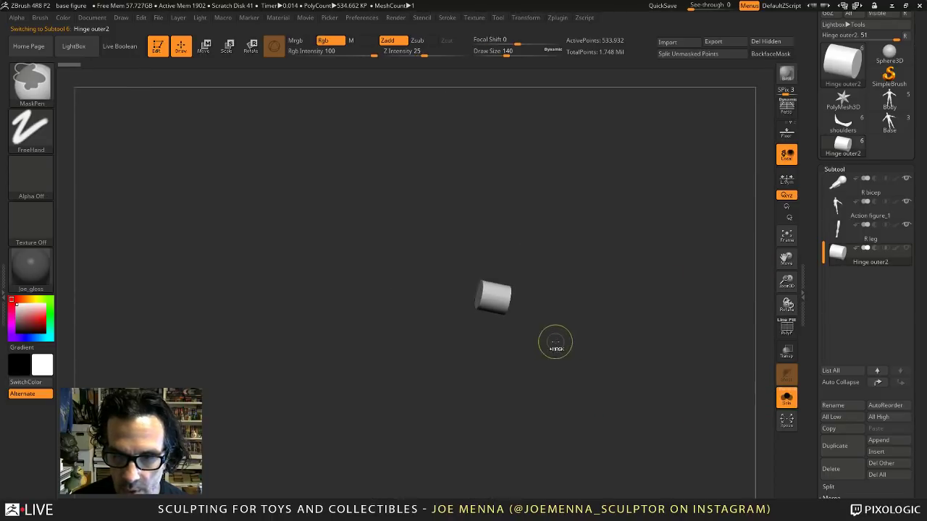
right_click_drag(555, 341, 577, 178, "ctrl")
mouse_move(559, 302)
right_mouse_down()
mouse_move(549, 319)
mouse_move(561, 349)
mouse_move(548, 174)
right_mouse_up()
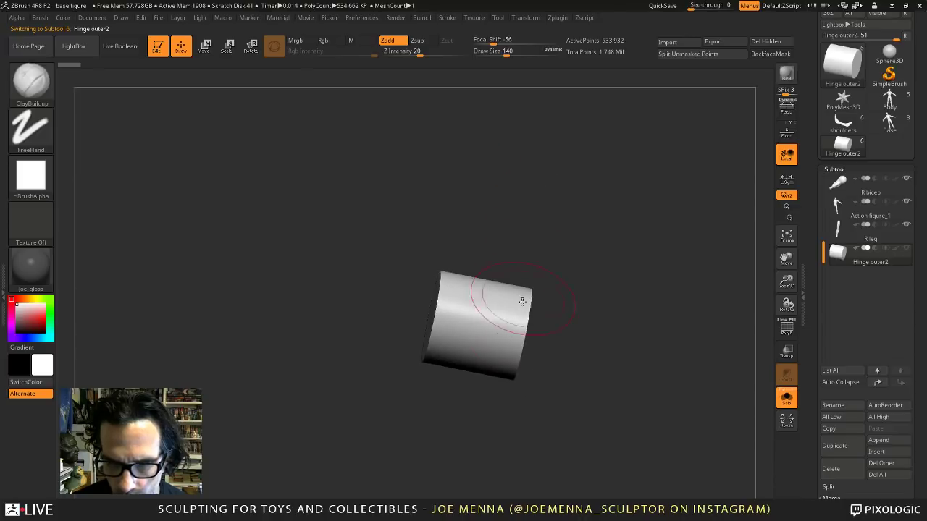
Display the hinge cylinder's Polyframe and examine its polygroup bands.
left_click(787, 329)
key("ctrl")
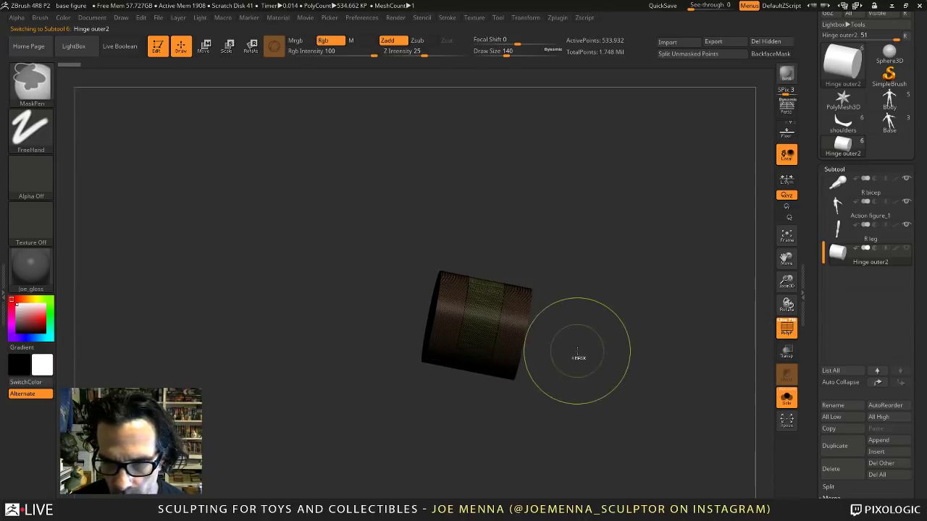
right_click_drag(577, 351, 575, 132, "ctrl")
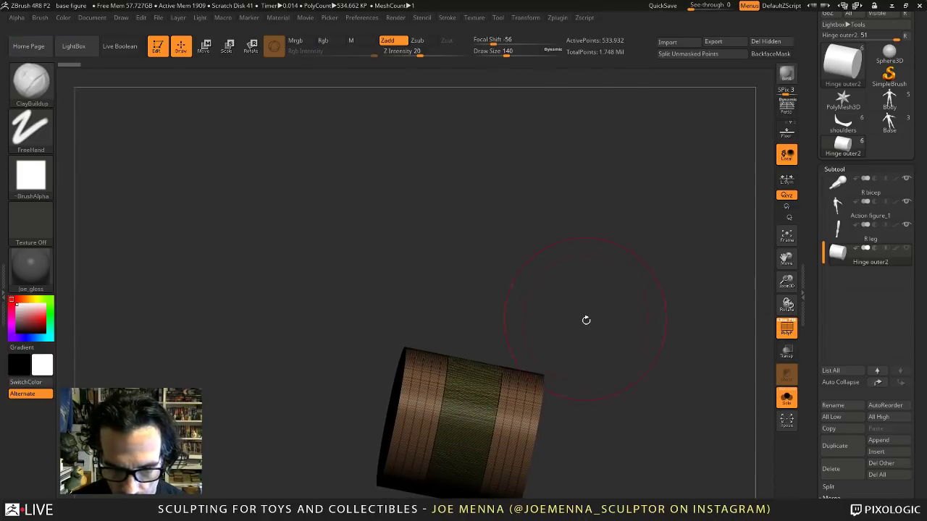
left_click_drag(586, 320, 593, 360)
right_click_drag(604, 369, 584, 359)
mouse_move(584, 359)
left_mouse_down()
mouse_move(600, 370)
mouse_move(592, 362)
mouse_move(589, 375)
mouse_move(585, 362)
mouse_move(607, 349)
mouse_move(588, 360)
left_mouse_up()
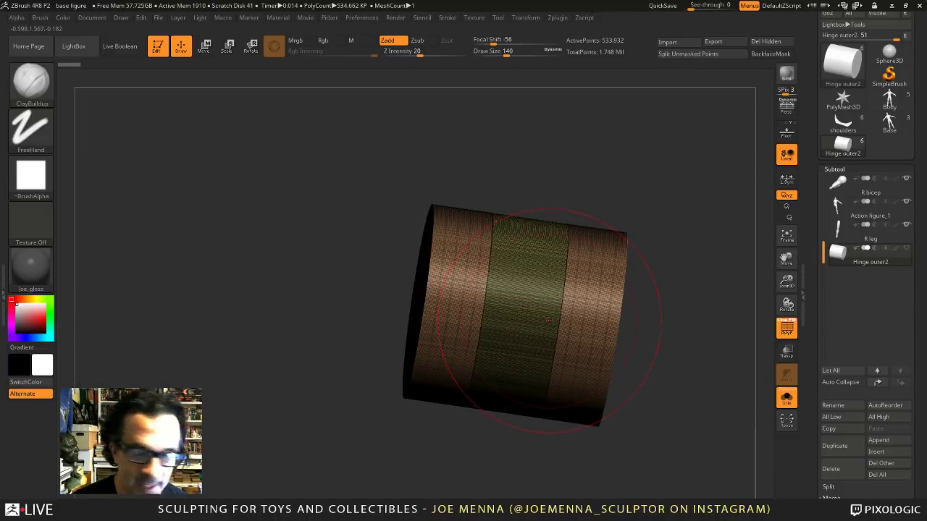
mouse_move(548, 321)
right_mouse_down()
mouse_move(560, 319)
mouse_move(561, 341)
mouse_move(551, 309)
right_mouse_up()
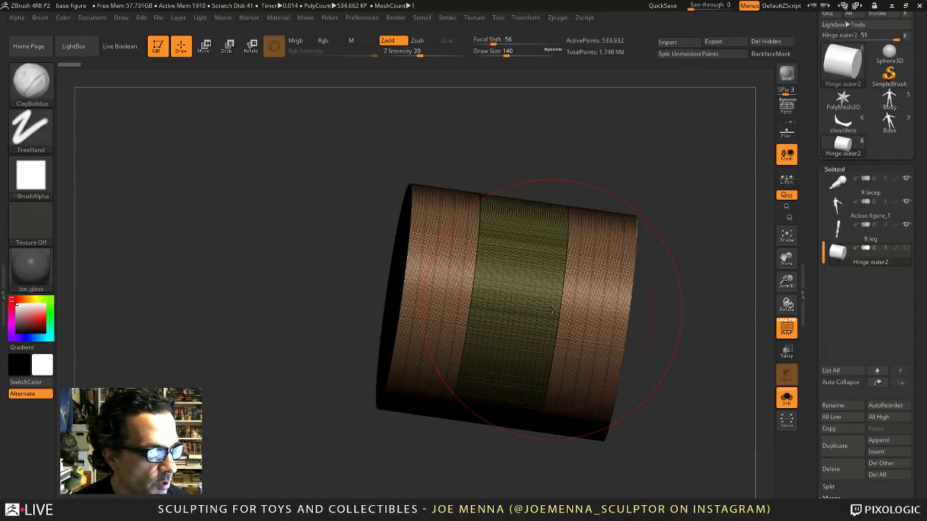
mouse_move(552, 310)
right_mouse_down()
mouse_move(531, 337)
mouse_move(528, 327)
mouse_move(497, 338)
mouse_move(621, 320)
mouse_move(596, 321)
mouse_move(596, 329)
mouse_move(606, 250)
right_mouse_up()
Turn off Solo mode and Polyframe to show the whole action figure with its knee hinge.
left_click(787, 398)
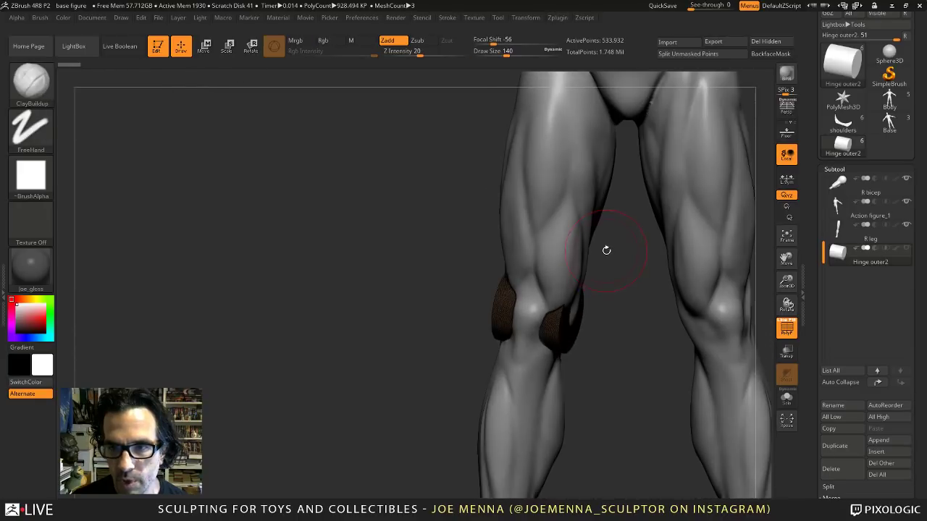
right_click_drag(616, 292, 539, 326, "ctrl")
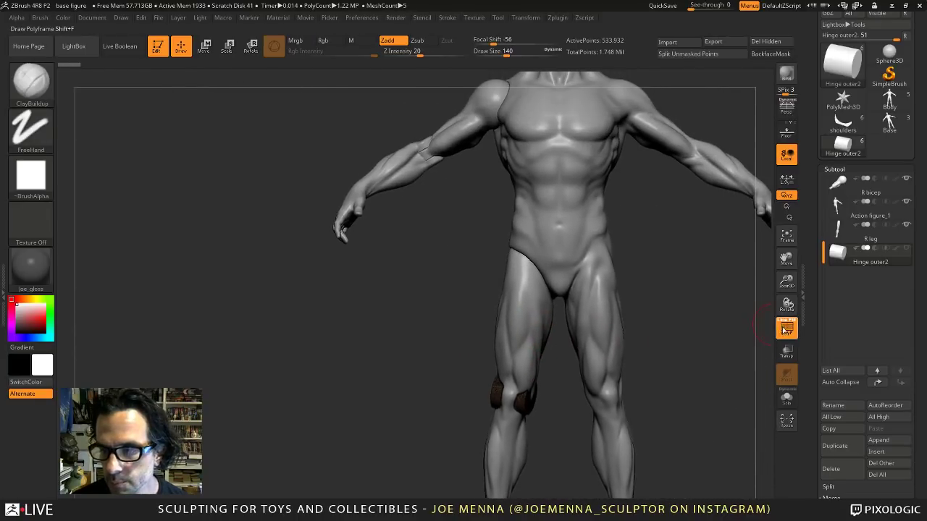
left_click(786, 328)
right_click_drag(654, 324, 586, 325, "alt")
Switch to the Base tool and examine the plain base figure from the front.
left_click(889, 122)
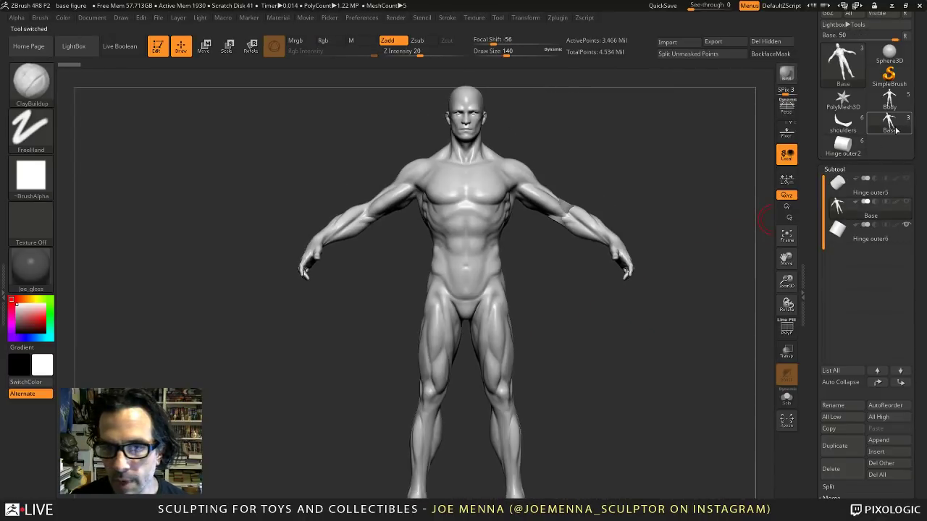
mouse_move(588, 304)
left_mouse_down()
mouse_move(577, 325)
mouse_move(602, 307)
left_mouse_up()
mouse_move(600, 307)
right_mouse_down()
mouse_move(551, 298)
mouse_move(523, 309)
mouse_move(587, 304)
right_mouse_up()
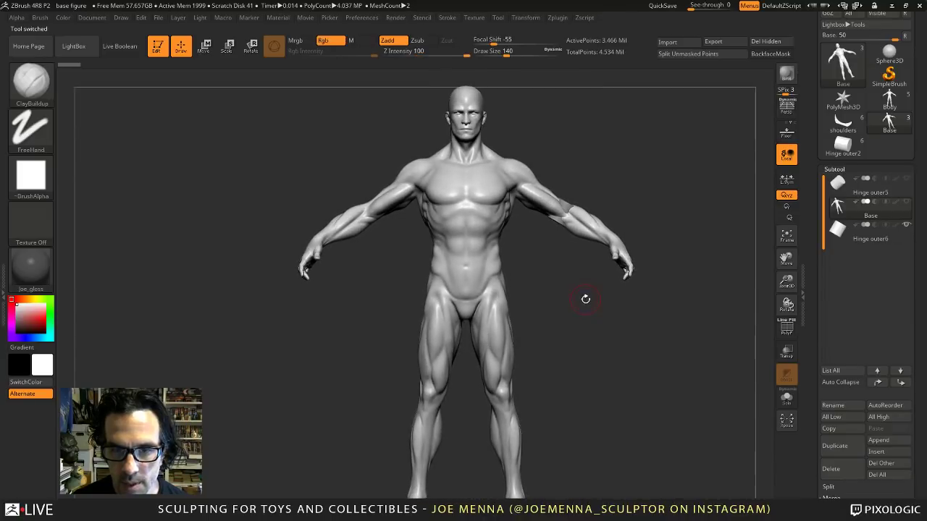
mouse_move(531, 290)
right_mouse_down("ctrl")
mouse_move(534, 307)
mouse_move(536, 298)
right_mouse_up("ctrl")
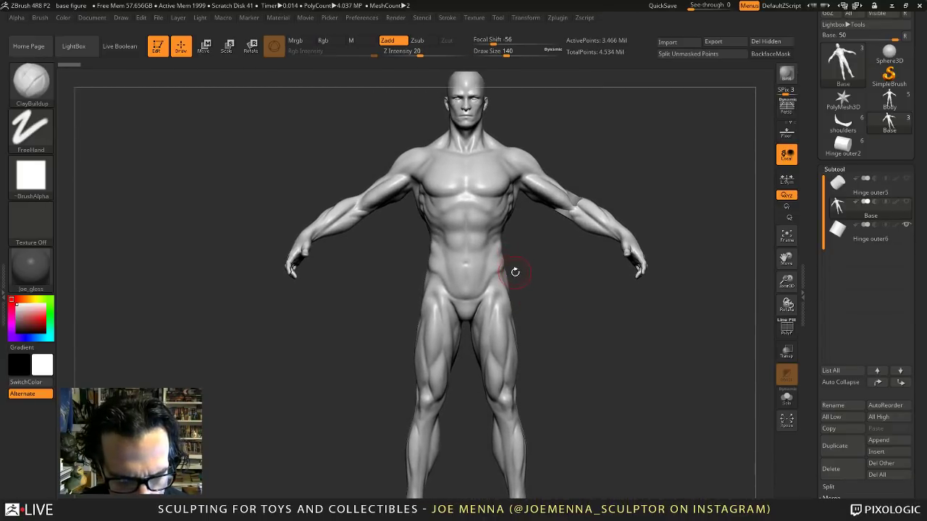
right_click_drag(518, 273, 514, 294)
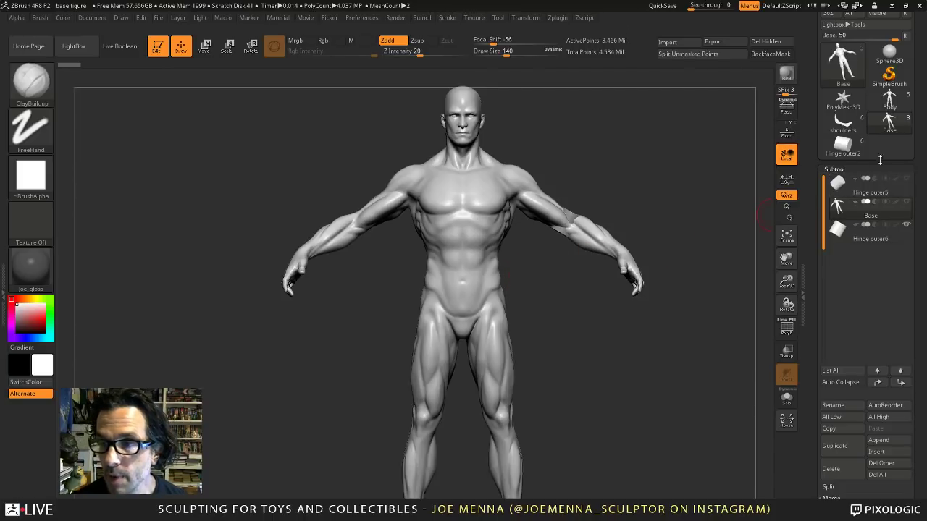
Switch back to the Body tool and set the brush's draw size to 87.
left_click(902, 107)
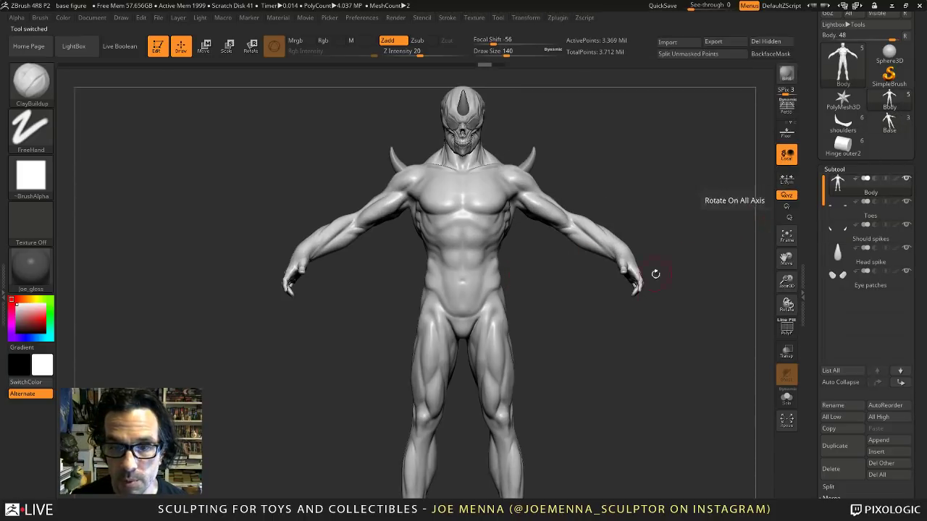
mouse_move(654, 272)
left_mouse_down()
mouse_move(576, 313)
mouse_move(586, 309)
left_mouse_up()
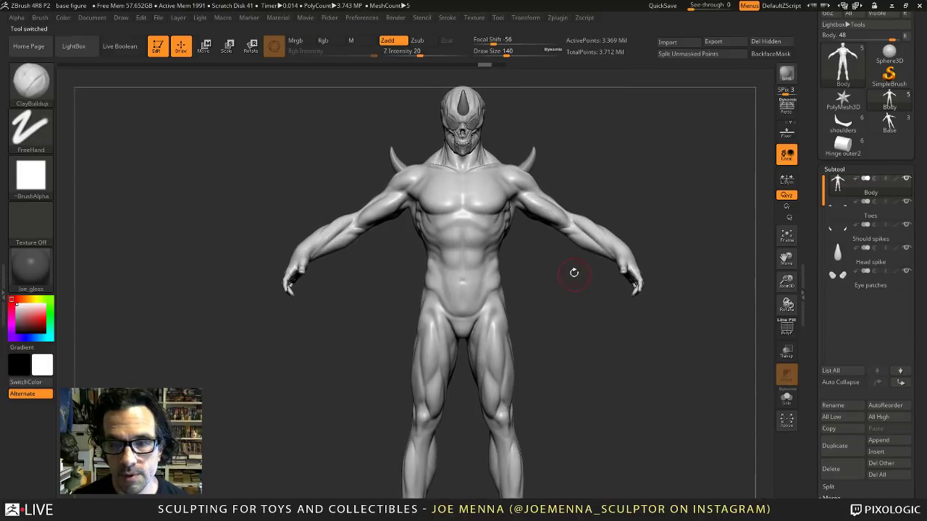
key("space")
left_click_drag(548, 252, 538, 252)
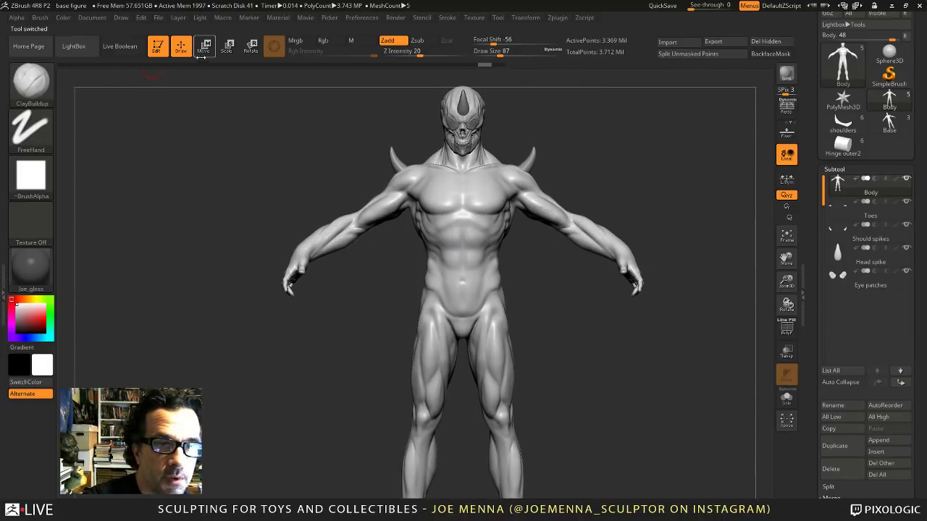
mouse_move(463, 249)
right_mouse_down()
mouse_move(414, 239)
mouse_move(478, 213)
right_mouse_up()
Check the Body figure's symmetry settings and view its torso at an angle.
left_click(525, 18)
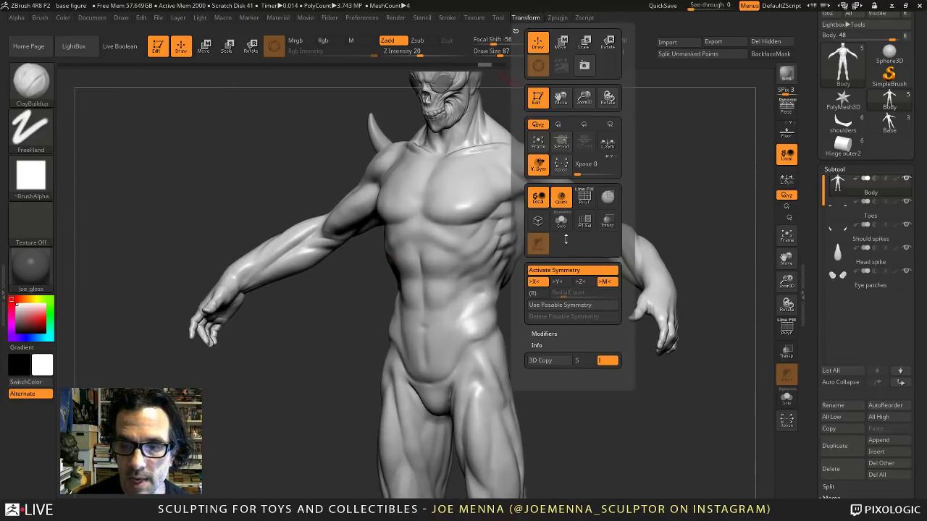
right_click_drag(457, 308, 507, 306, "shift")
right_click_drag(499, 219, 529, 229, "alt")
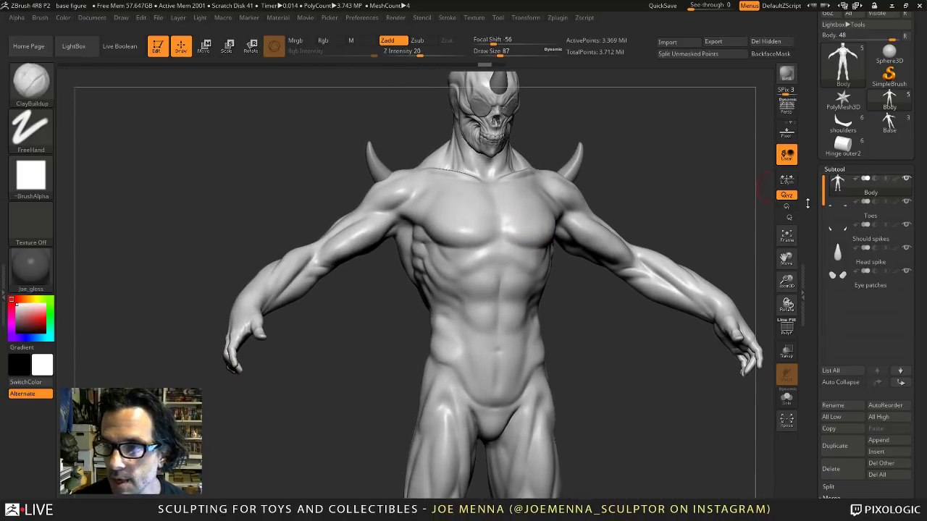
Recall the Front reference view to bring back the anatomy images behind the Body figure.
left_click_drag(808, 204, 811, 297)
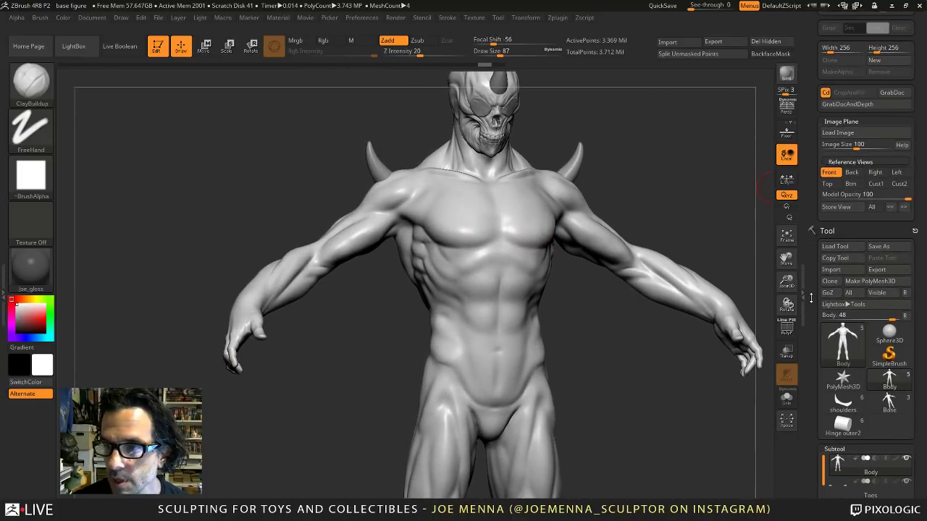
left_click(828, 172)
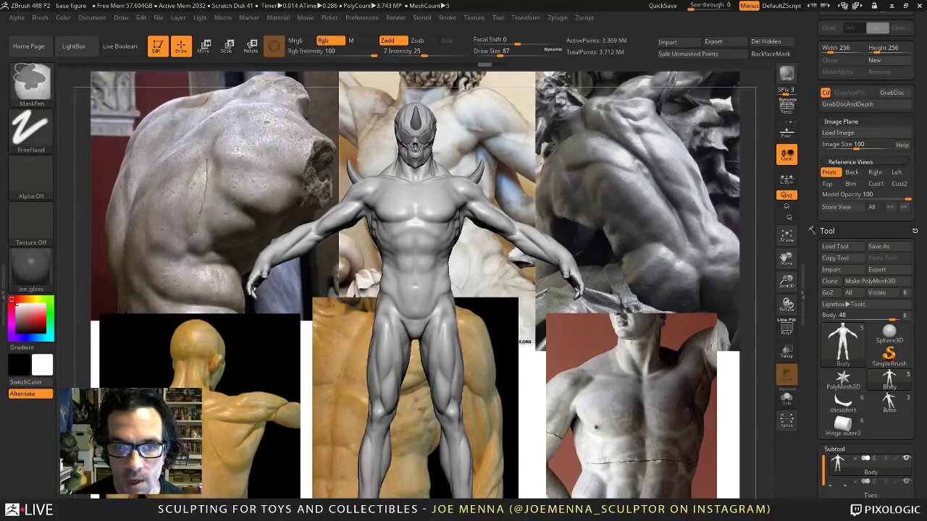
mouse_move(522, 326)
right_mouse_down("ctrl")
mouse_move(523, 307)
mouse_move(563, 310)
mouse_move(526, 338)
mouse_move(532, 307)
mouse_move(555, 310)
right_mouse_up("ctrl")
mouse_move(485, 251)
right_mouse_down("ctrl")
mouse_move(491, 264)
mouse_move(557, 260)
mouse_move(474, 262)
mouse_move(603, 273)
mouse_move(600, 254)
mouse_move(649, 244)
mouse_move(630, 269)
right_mouse_up("ctrl")
Reduce the ClayBuildup brush's draw size to 59 for work on the torso.
key("space")
left_click(645, 246)
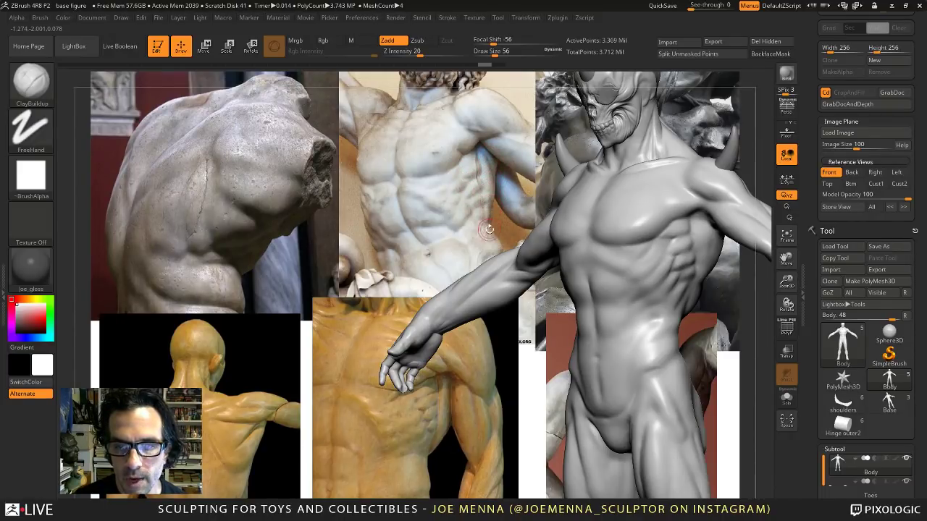
mouse_move(636, 269)
right_mouse_down()
mouse_move(657, 286)
mouse_move(654, 300)
right_mouse_up()
key("space")
left_click_drag(649, 293, 652, 293)
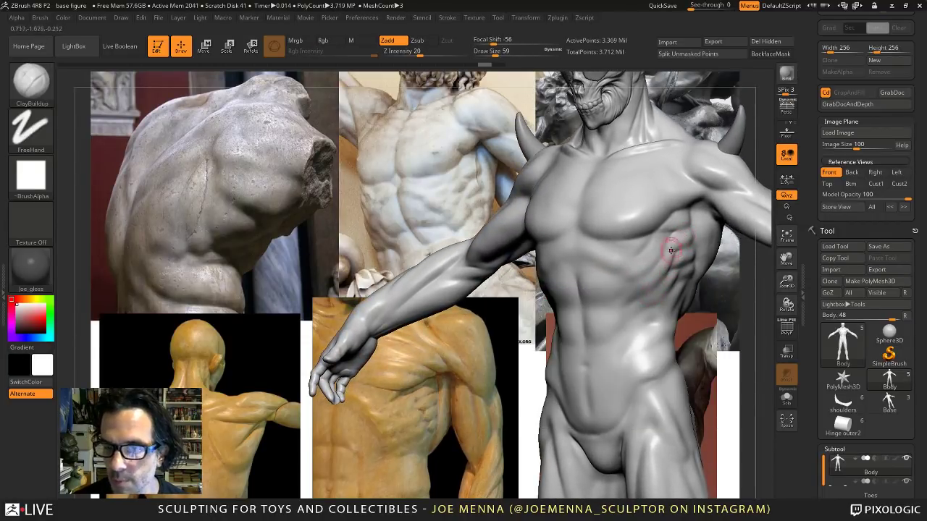
Set the ClayBuildup brush's Z Intensity to 8 and its draw size to 71.
left_click(409, 53)
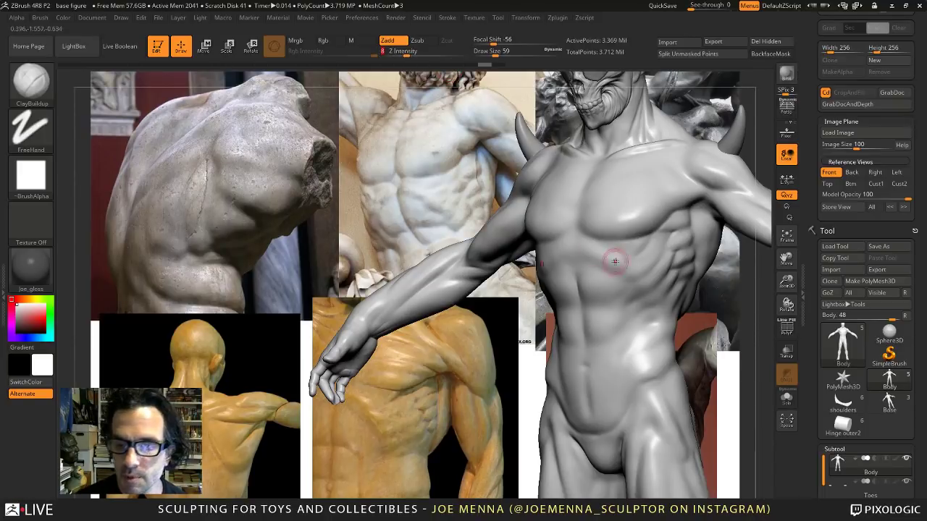
key("space")
left_click(640, 275)
mouse_move(629, 274)
left_mouse_down()
mouse_move(641, 270)
mouse_move(631, 261)
mouse_move(637, 271)
mouse_move(652, 265)
left_mouse_up()
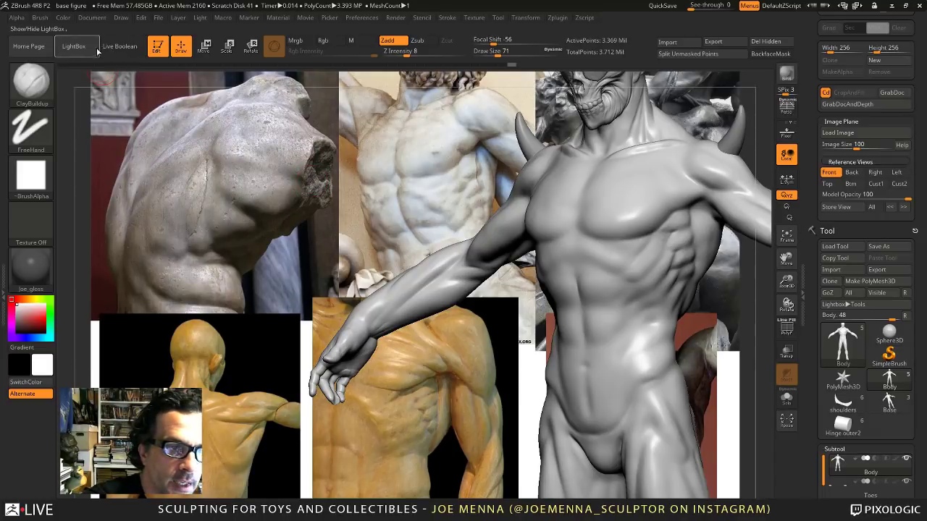
Load the Smooth Stronger brush from the LightBox Smooth brushes as the smoothing brush.
left_click(74, 46)
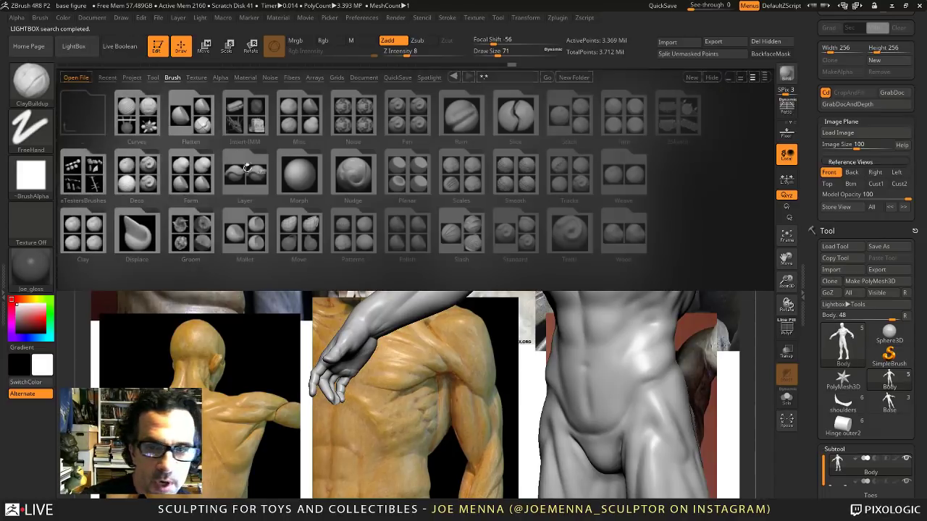
left_click(516, 177)
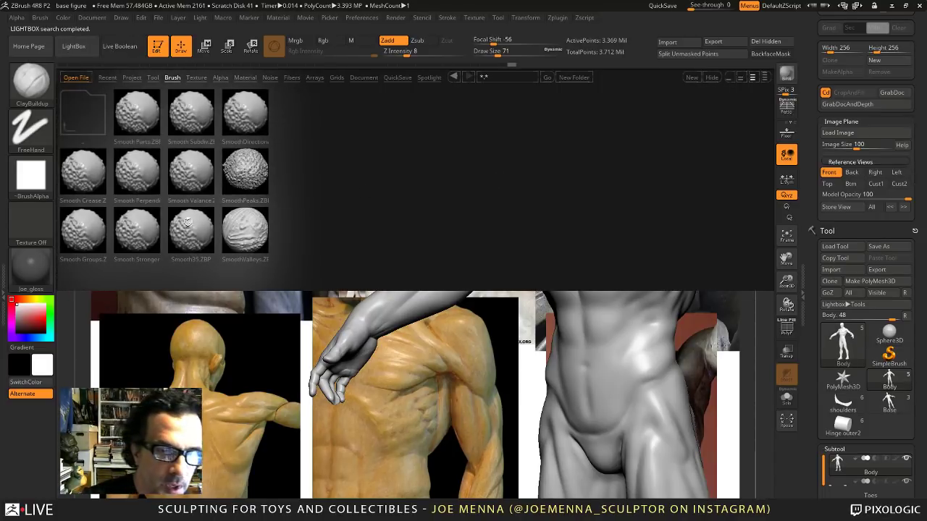
double_click(145, 232)
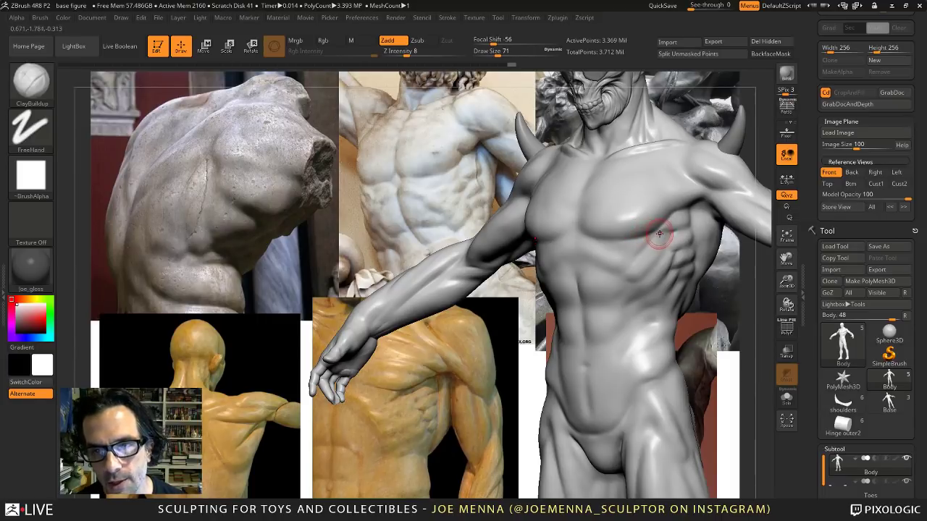
Build up the muscle form over the upper ribs, just below the outer edge of the pectoral.
mouse_move(659, 234)
left_mouse_down()
mouse_move(678, 227)
mouse_move(674, 240)
left_mouse_up()
right_click_drag(665, 238, 627, 239, "alt")
right_click_drag(595, 296, 579, 304)
right_click(578, 305)
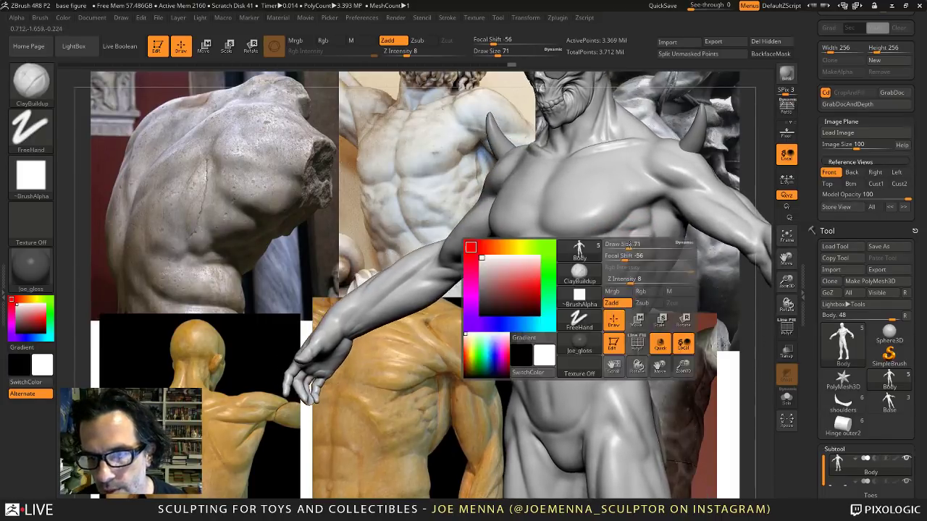
Check the polygon and point counts of the Body subtool.
left_click_drag(818, 357, 833, 246)
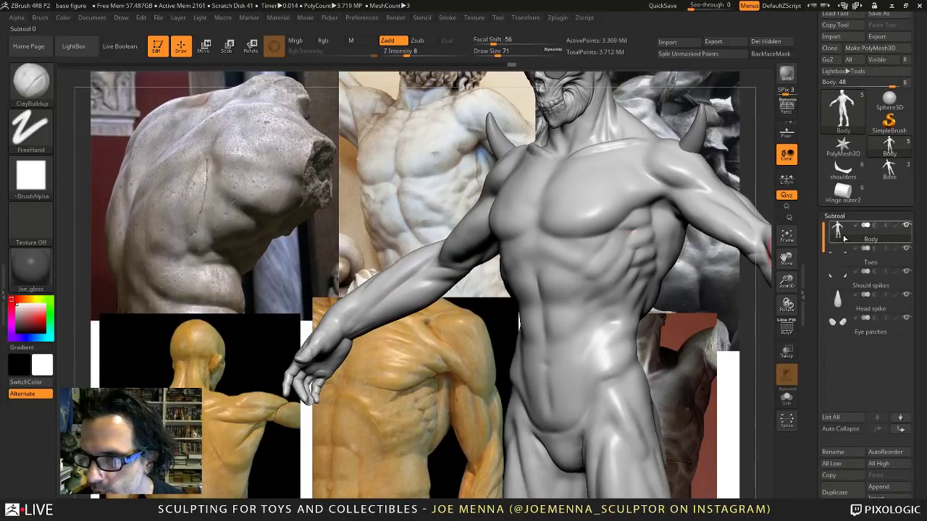
mouse_move(844, 239)
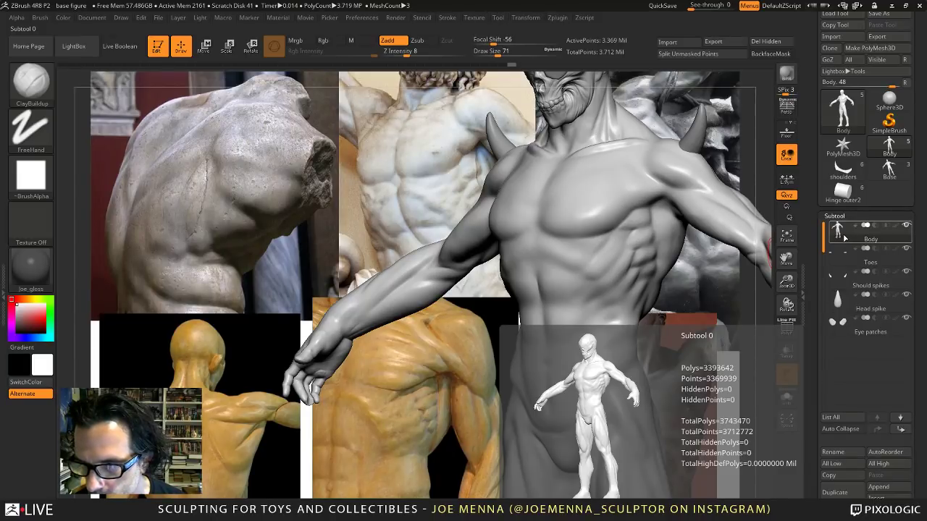
right_click_drag(600, 256, 606, 251, "ctrl")
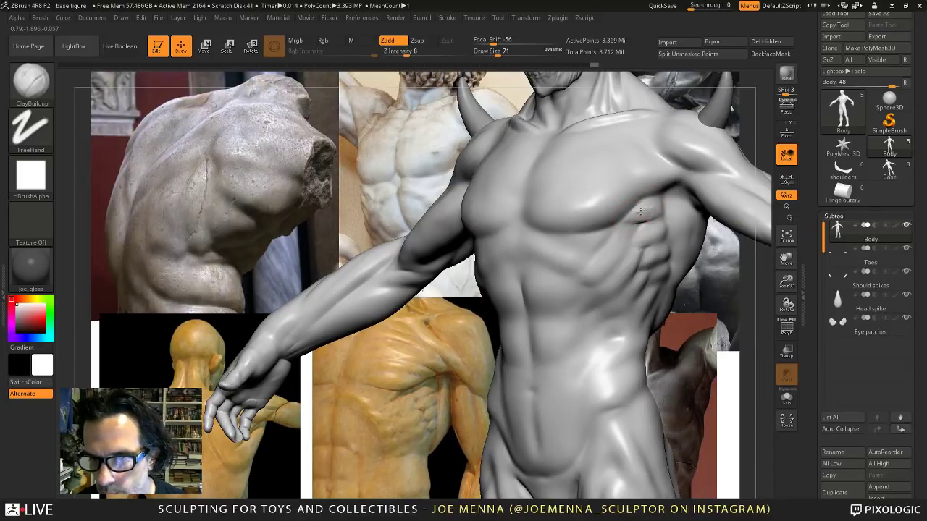
Add clay to the upper rib muscles beneath the armpit and blend the forms with Smooth Stronger.
mouse_move(640, 209)
left_mouse_down()
mouse_move(630, 215)
mouse_move(643, 243)
mouse_move(657, 232)
left_mouse_up()
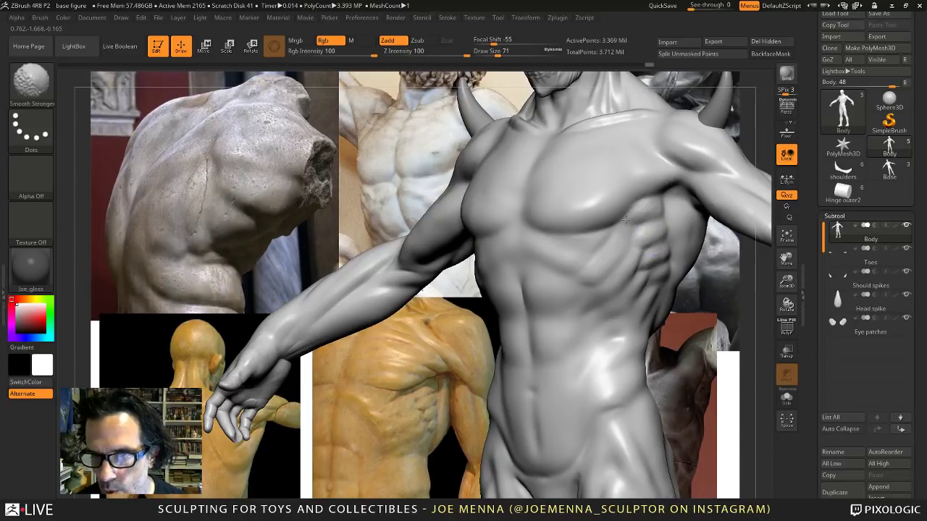
mouse_move(666, 261)
right_mouse_down("ctrl")
mouse_move(655, 225)
mouse_move(640, 262)
mouse_move(660, 265)
mouse_move(655, 249)
mouse_move(607, 248)
mouse_move(585, 271)
mouse_move(555, 282)
mouse_move(561, 278)
mouse_move(565, 320)
mouse_move(568, 238)
right_mouse_up("ctrl")
mouse_move(585, 276)
right_mouse_down()
mouse_move(602, 271)
mouse_move(541, 311)
mouse_move(546, 326)
mouse_move(548, 312)
mouse_move(581, 299)
mouse_move(555, 296)
right_mouse_up()
right_click(548, 312, "ctrl+shift")
right_click_drag(534, 236, 534, 261, "ctrl")
right_click_drag(520, 213, 521, 228, "ctrl")
Switch from ClayBuildup to the DamStandard brush for cutting creases into the torso.
right_click(521, 228)
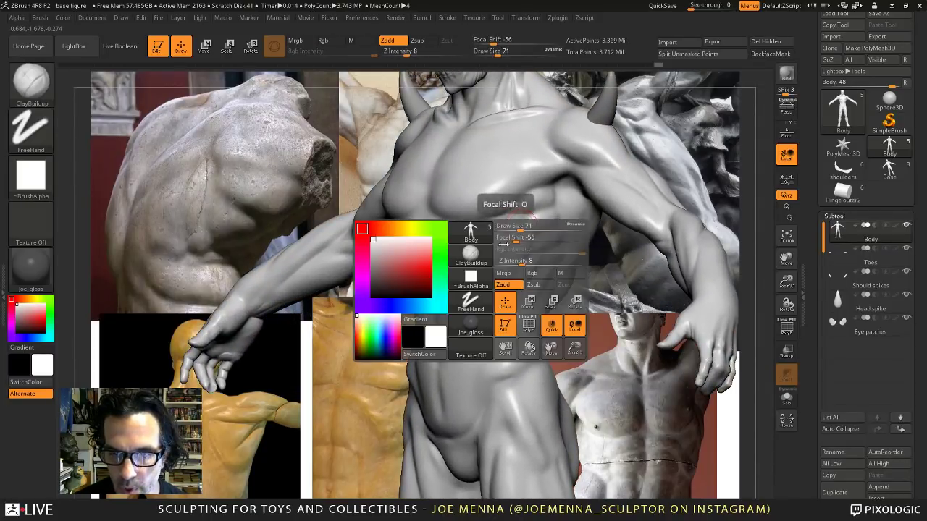
left_click(482, 258)
left_click(494, 243)
right_click(495, 243)
left_click(459, 274)
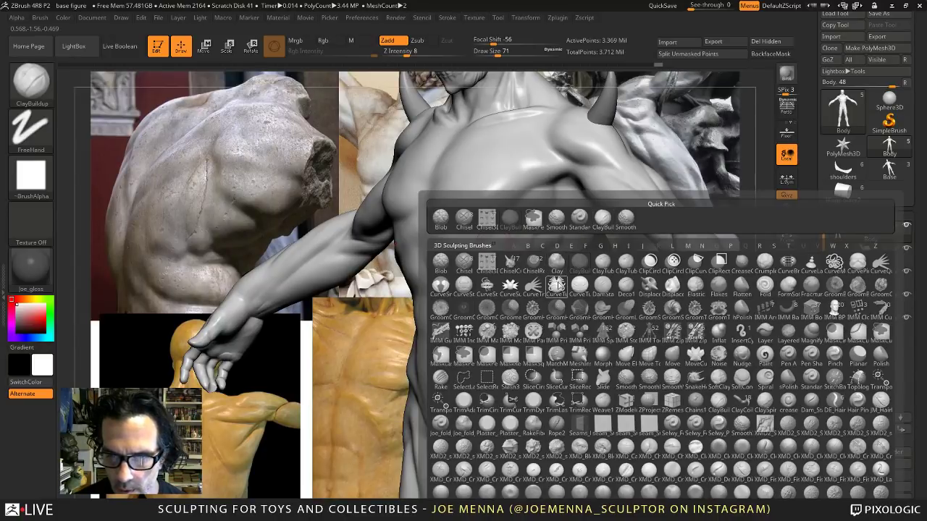
left_click(602, 284)
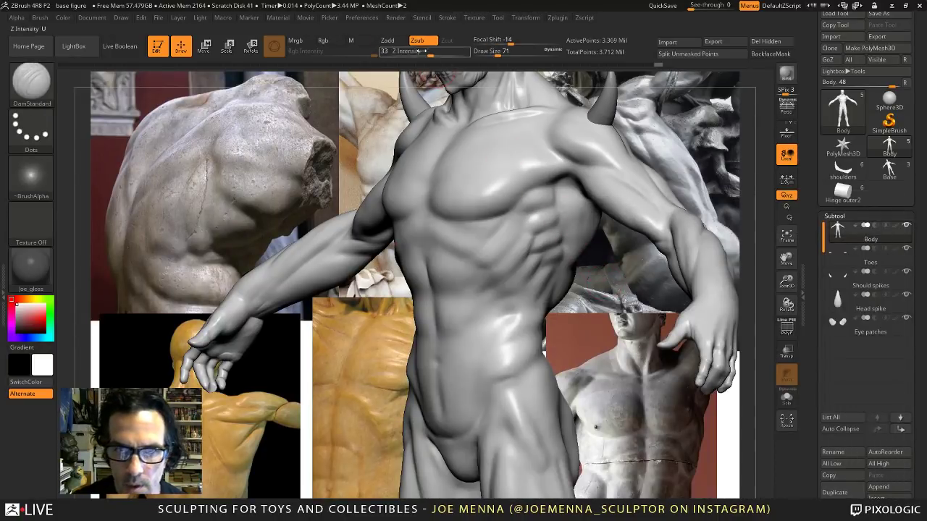
Set the DamStandard brush's Z Intensity to 17 and its draw size to 33.
left_click_drag(411, 53, 409, 53)
right_click_drag(480, 135, 474, 277, "ctrl")
key("space")
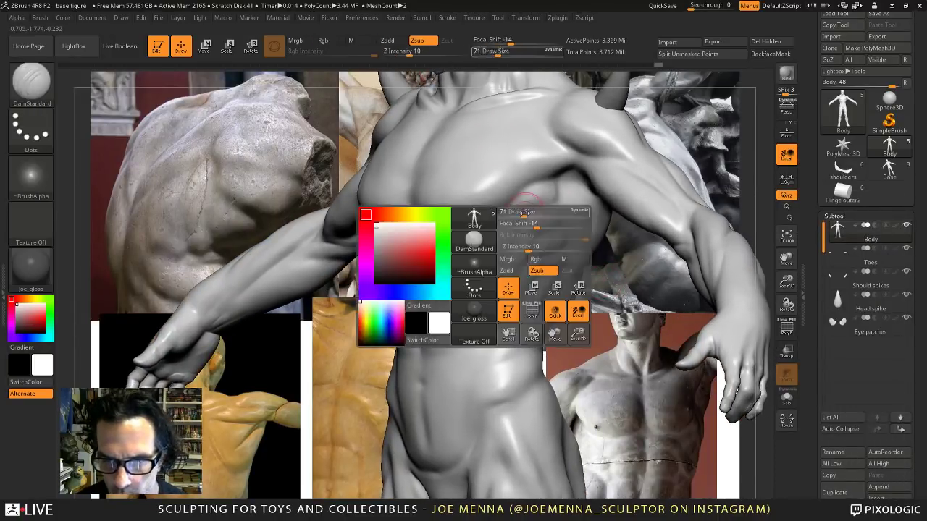
left_click_drag(523, 213, 516, 212)
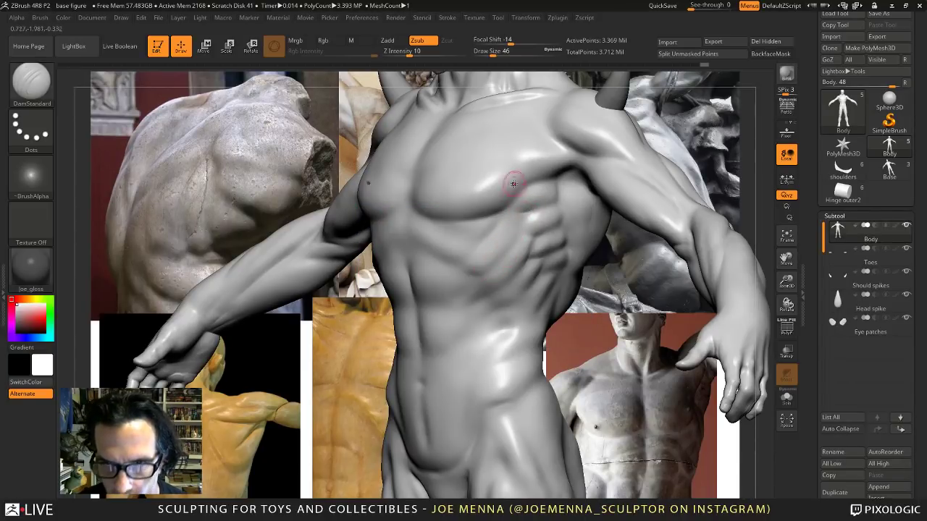
left_click(417, 53)
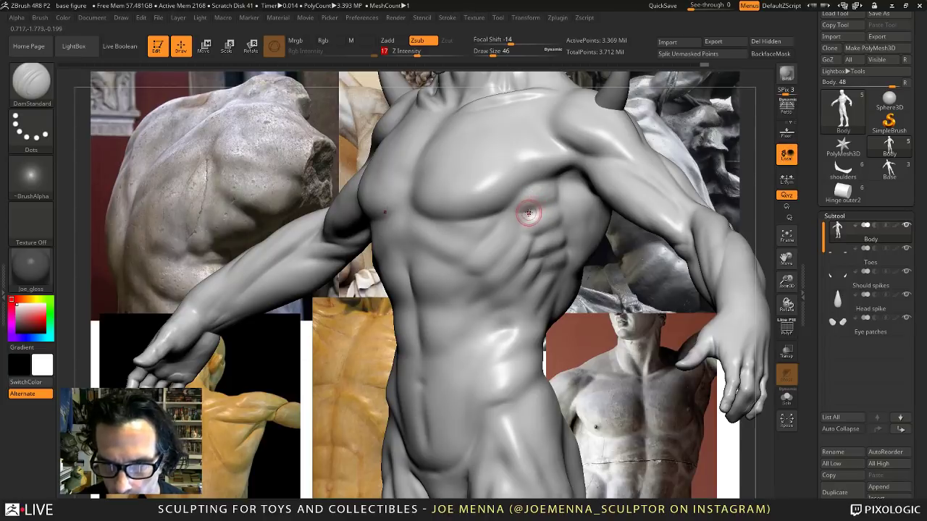
key("space")
left_click_drag(529, 212, 526, 211)
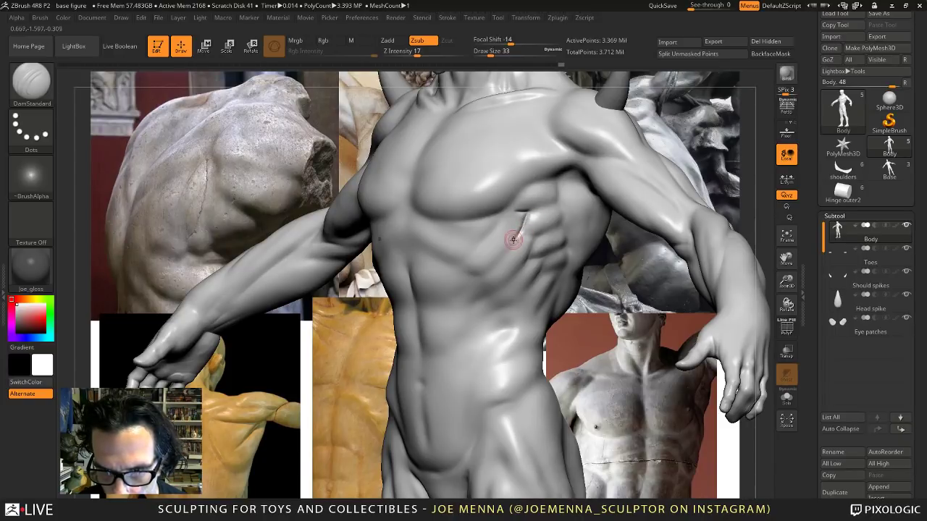
Smooth the crease beside the upper ribs and replace Smooth Stronger with the regular Smooth brush.
key("shift")
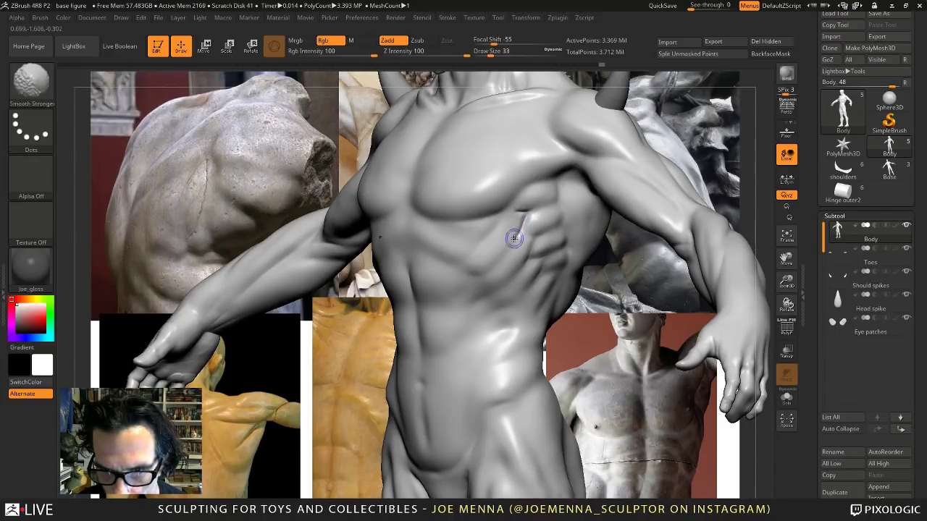
right_click(523, 236, "shift")
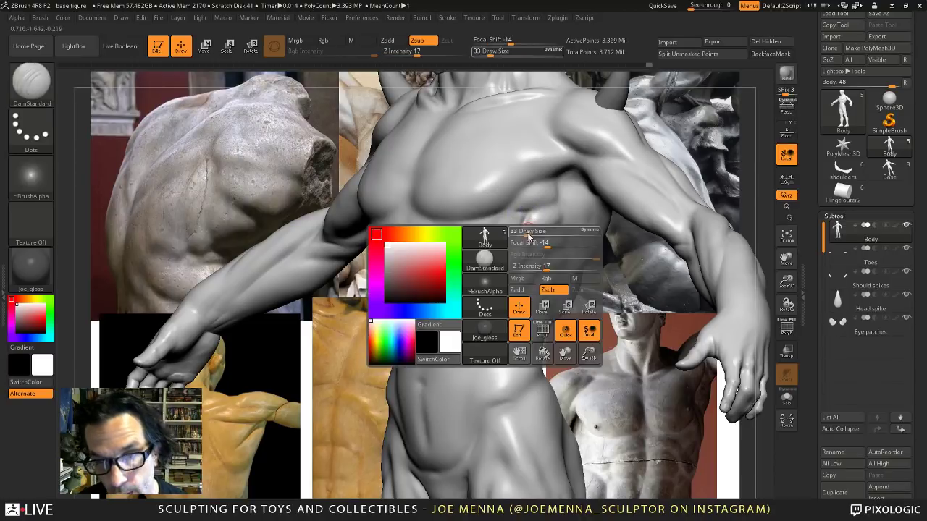
left_click(499, 261, "shift")
left_click(600, 220, "shift")
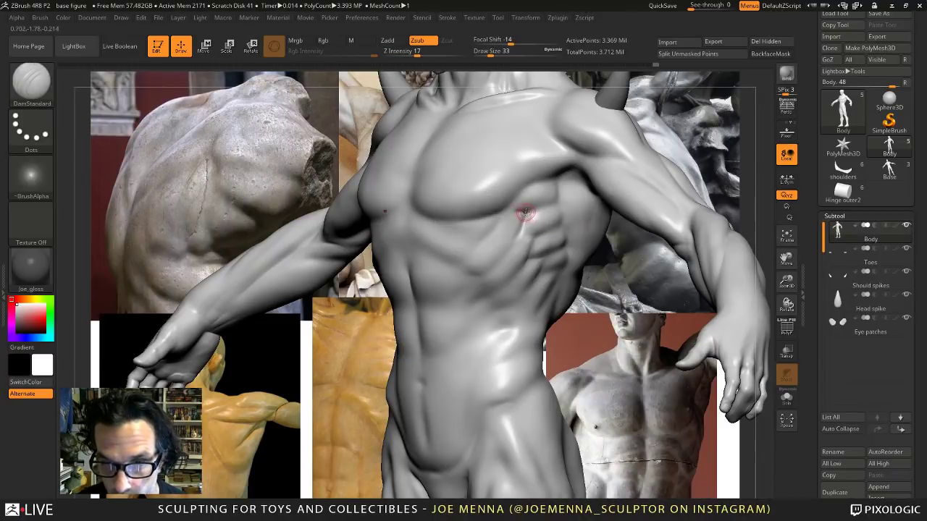
Carve the crease where the pectoral's lower outer edge meets the upper rib muscle and soften it with Smooth.
mouse_move(547, 205)
left_mouse_down()
mouse_move(524, 215)
mouse_move(545, 206)
mouse_move(511, 208)
left_mouse_up()
key("shift")
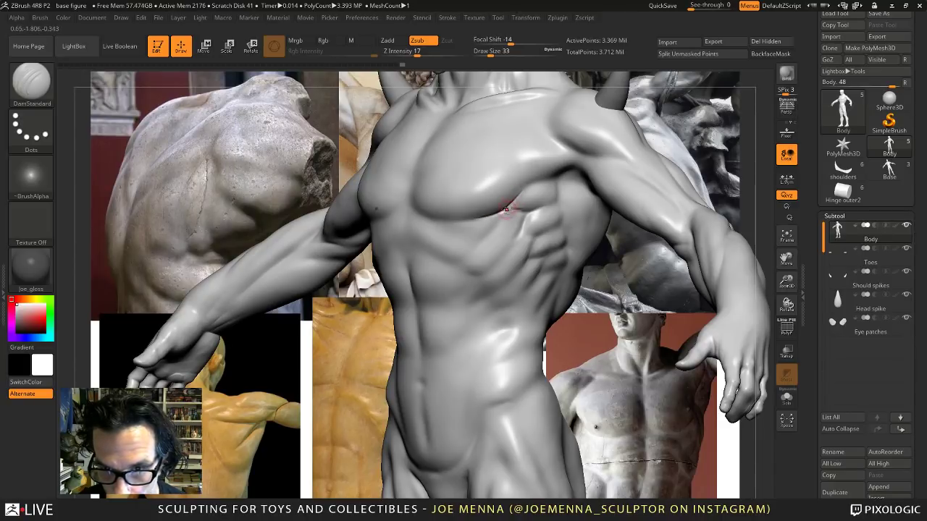
key("shift")
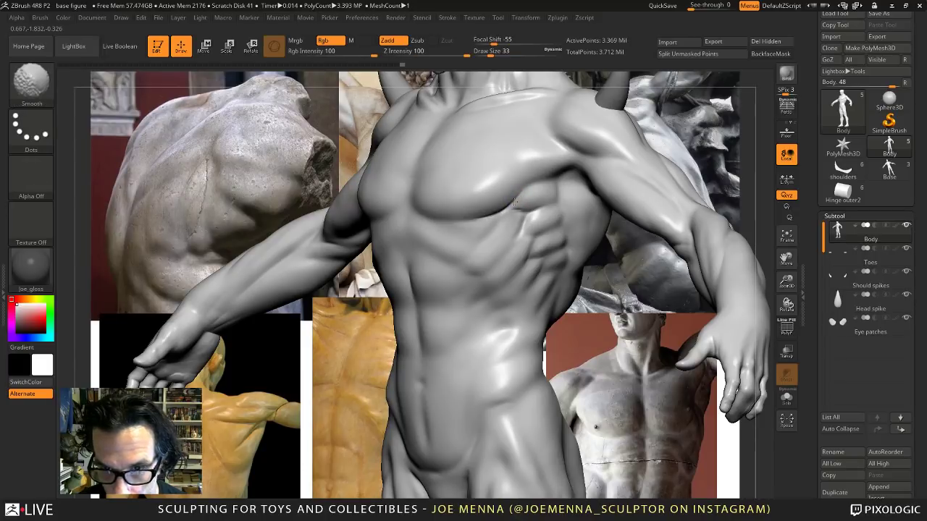
key("alt")
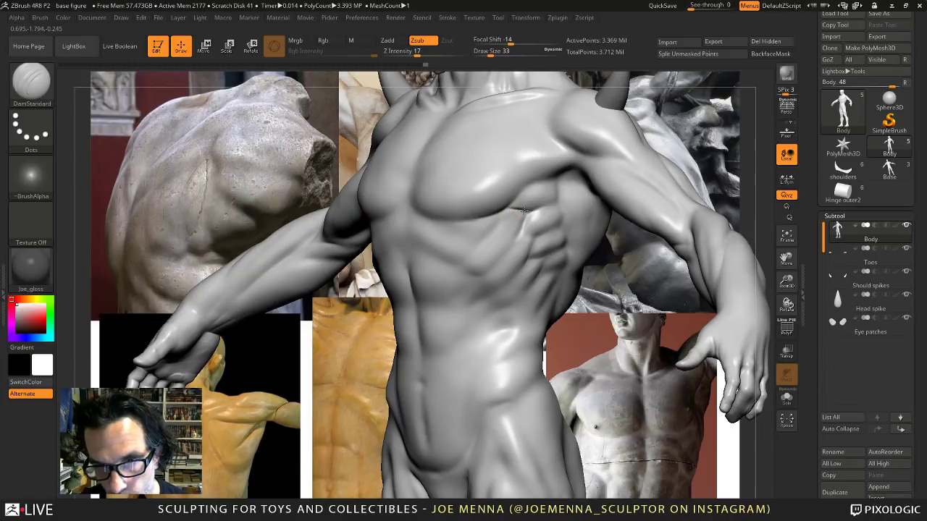
key("shift")
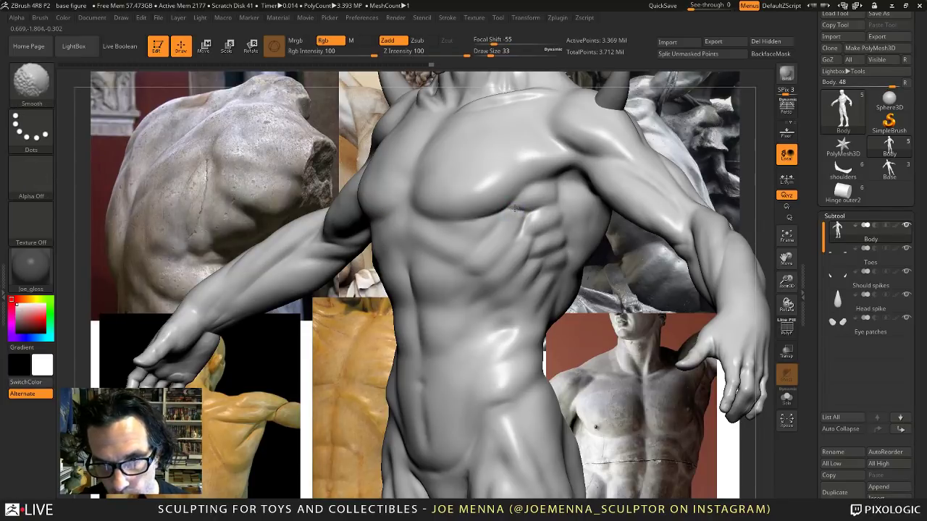
Carve the diagonal creases separating the rib muscles down the side of the torso, softening them with Smooth.
right_click_drag(540, 245, 510, 245)
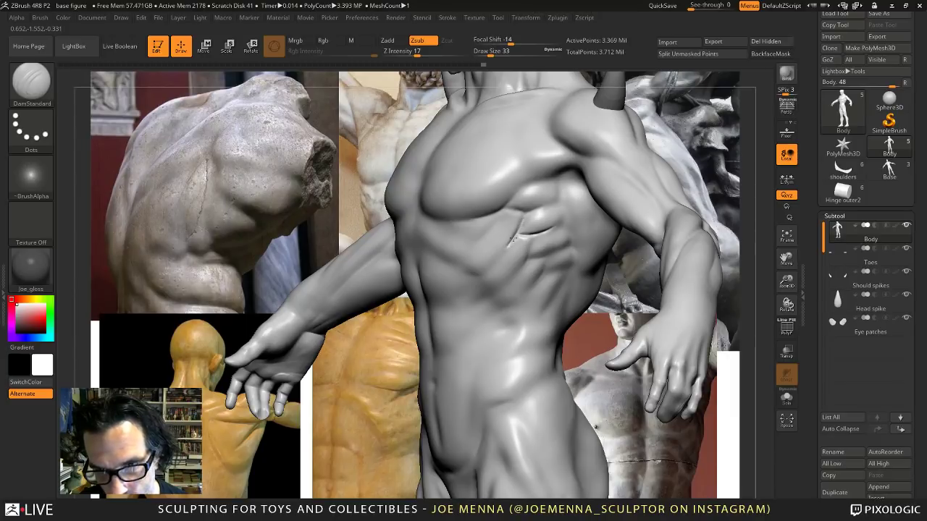
key("shift")
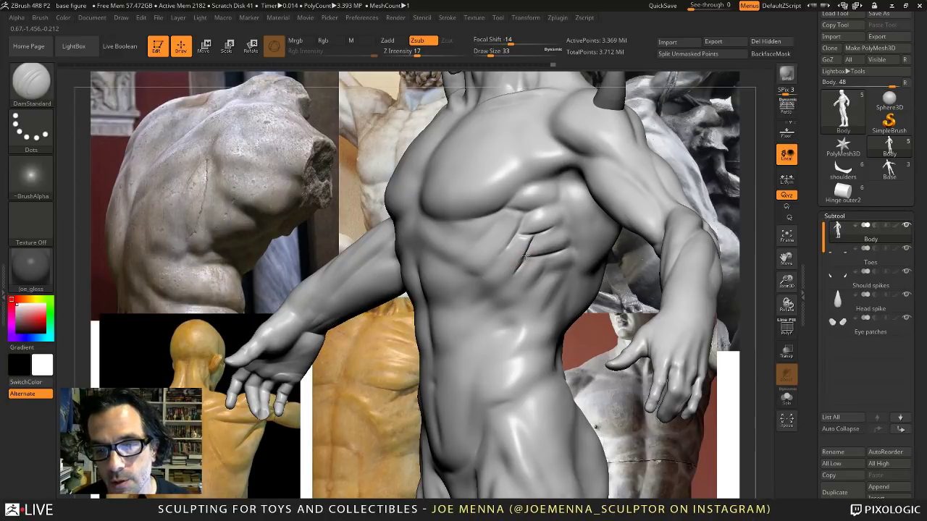
left_click_drag(525, 257, 514, 275)
mouse_move(554, 271)
right_mouse_down()
mouse_move(575, 272)
mouse_move(556, 268)
right_mouse_up()
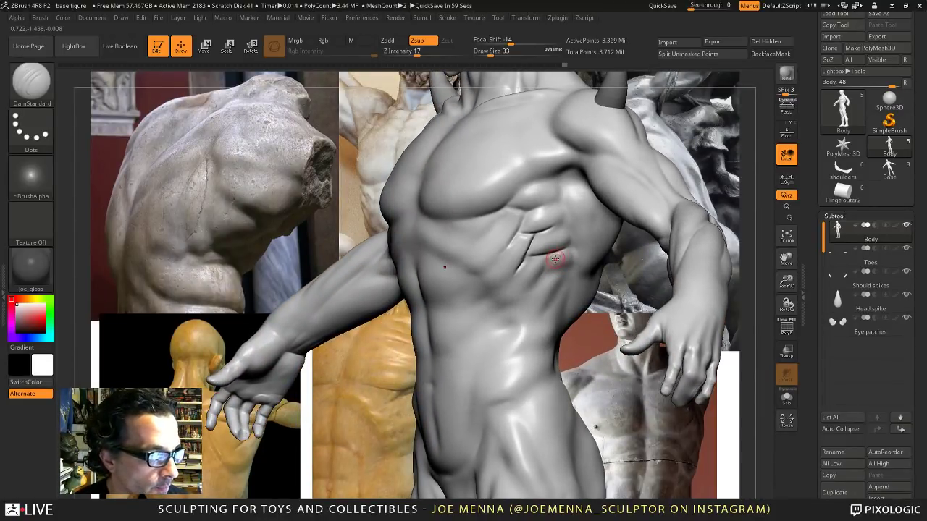
right_click_drag(555, 257, 549, 268)
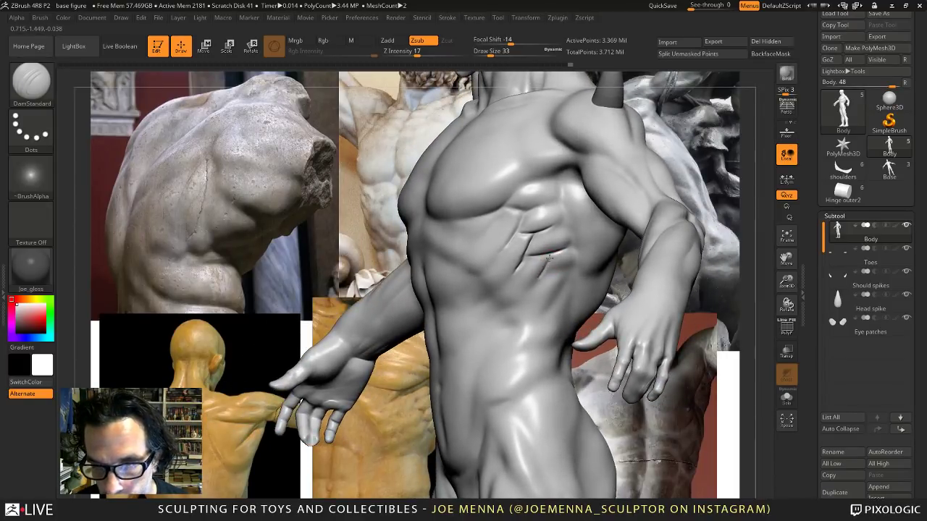
left_click_drag(542, 269, 534, 283)
Isolate the Body subtool in Solo mode and view the figure from the front.
mouse_move(534, 283)
right_mouse_down()
mouse_move(569, 280)
mouse_move(590, 325)
right_mouse_up()
left_click(786, 398)
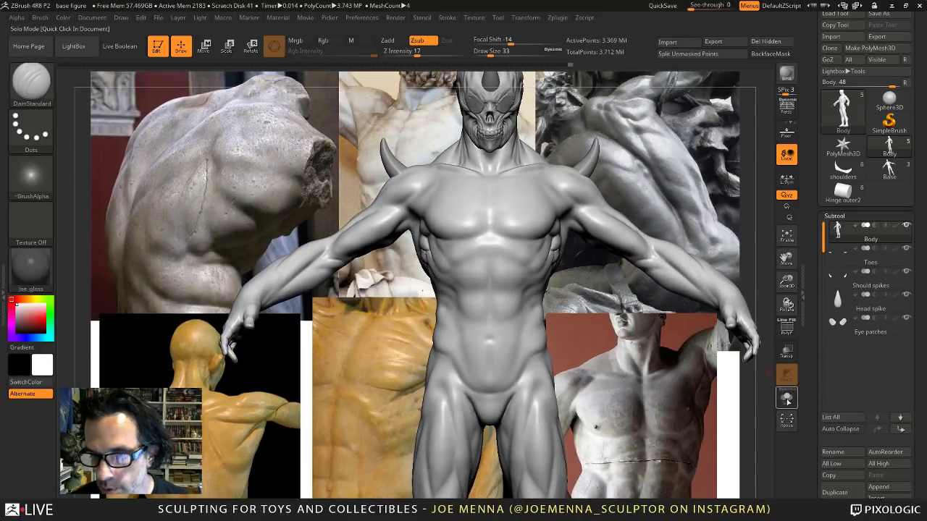
right_click_drag(704, 377, 625, 358)
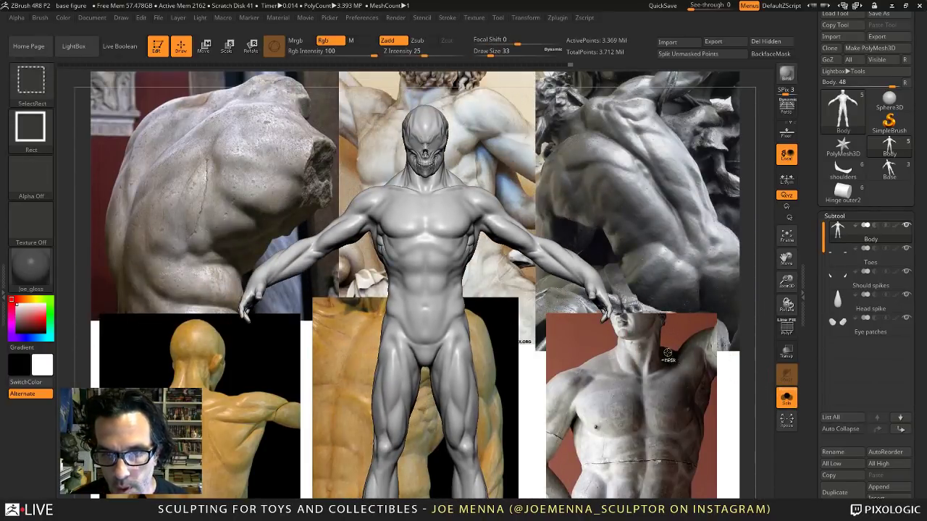
Choose the SelectLasso brush and hide the figure's arms to expose the sides of the torso.
key("space")
key("b")
key("s")
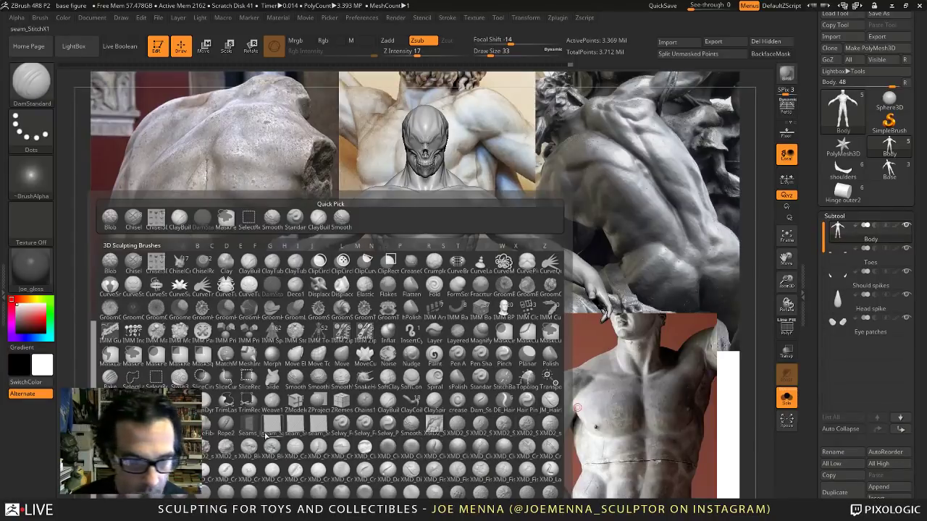
key("l")
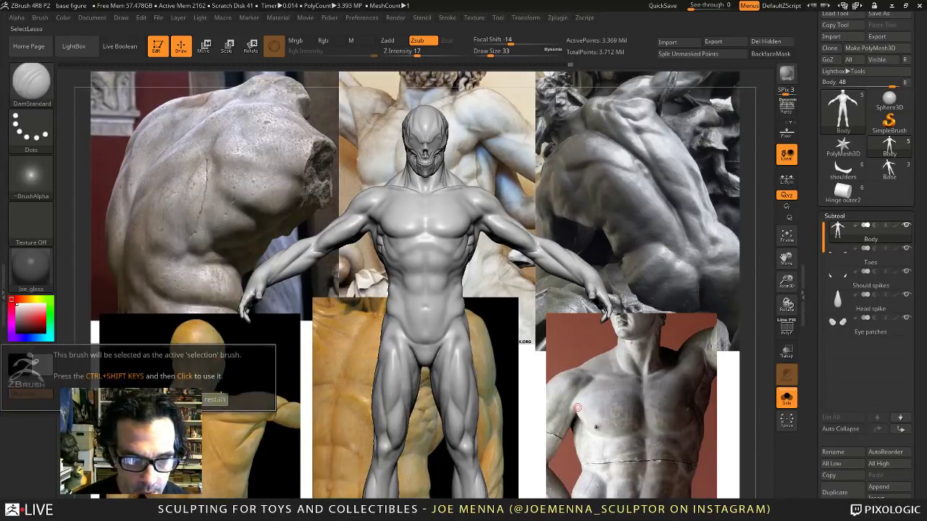
mouse_move(674, 396)
left_mouse_down("ctrl+shift")
mouse_move(586, 384)
mouse_move(500, 293)
mouse_move(485, 228)
mouse_move(540, 160)
left_mouse_up("ctrl+shift")
left_click_drag(540, 260, 467, 262)
Extend the diagonal creases between the lower rib muscles with DamStandard and soften their ends with Smooth.
mouse_move(467, 259)
right_mouse_down("ctrl")
mouse_move(486, 246)
mouse_move(540, 304)
mouse_move(531, 300)
mouse_move(522, 322)
right_mouse_up("ctrl")
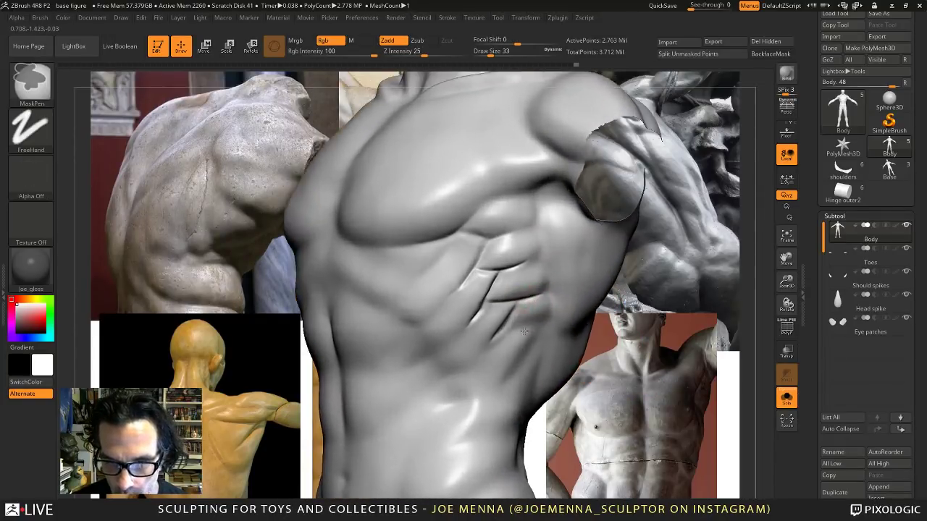
left_click_drag(498, 338, 475, 360)
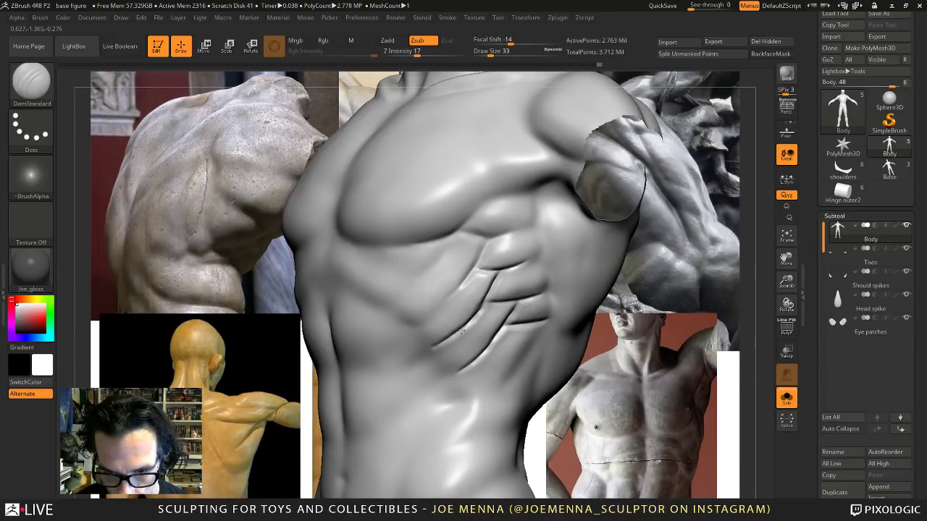
key("shift")
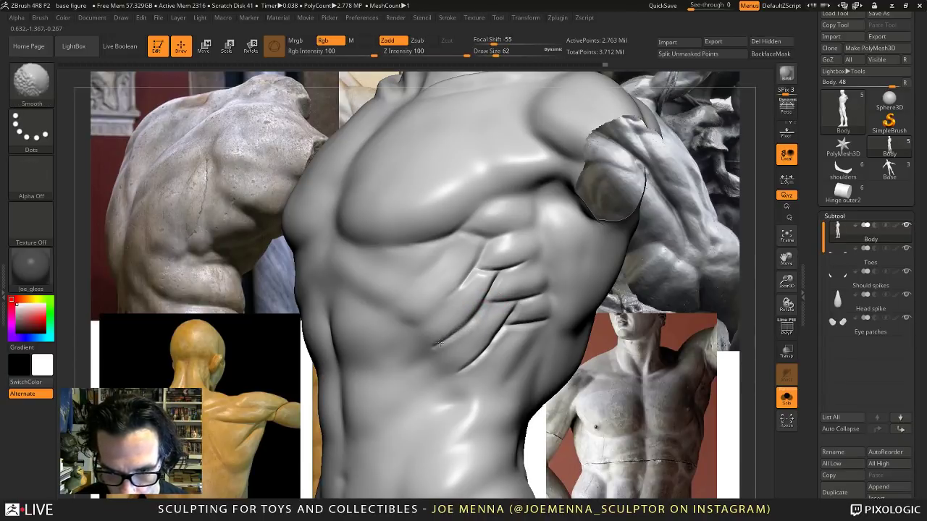
Soften the creases between the rib muscles with Smooth and refine their front ends with DamStandard at Draw Size 54.
left_click_drag(502, 328, 515, 321, "shift")
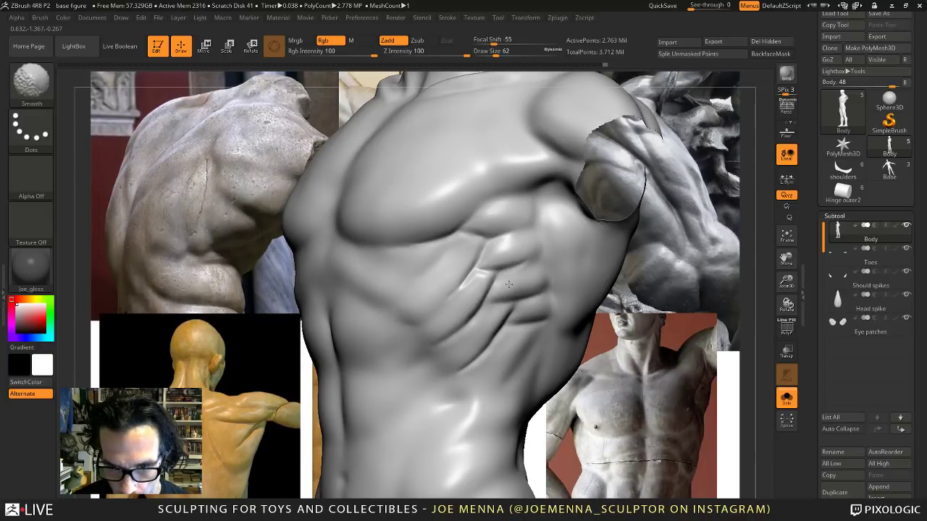
mouse_move(517, 349)
right_mouse_down("ctrl")
mouse_move(514, 288)
mouse_move(552, 300)
mouse_move(524, 329)
mouse_move(484, 331)
mouse_move(504, 333)
mouse_move(501, 297)
mouse_move(453, 352)
mouse_move(458, 322)
mouse_move(498, 377)
mouse_move(525, 300)
mouse_move(516, 287)
right_mouse_up("ctrl")
key("space")
mouse_move(499, 288)
left_mouse_down()
mouse_move(487, 291)
mouse_move(491, 285)
left_mouse_up()
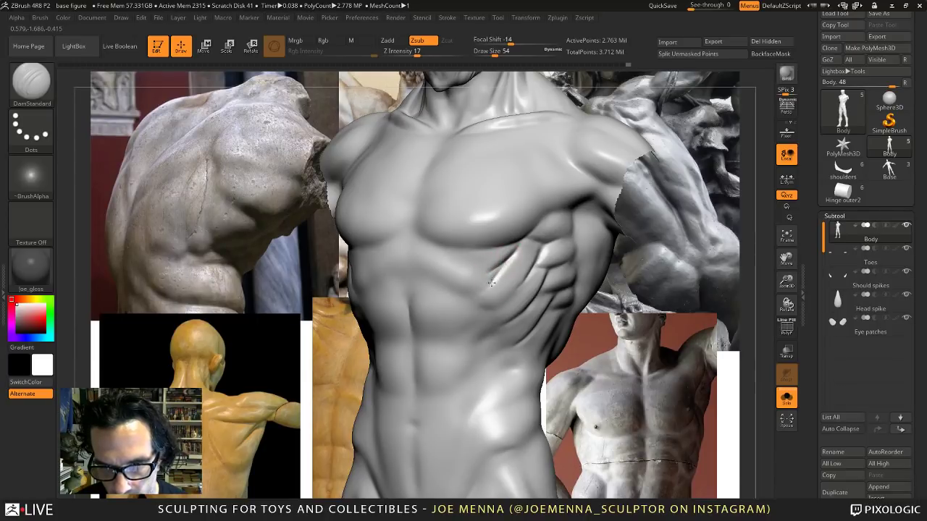
key("shift")
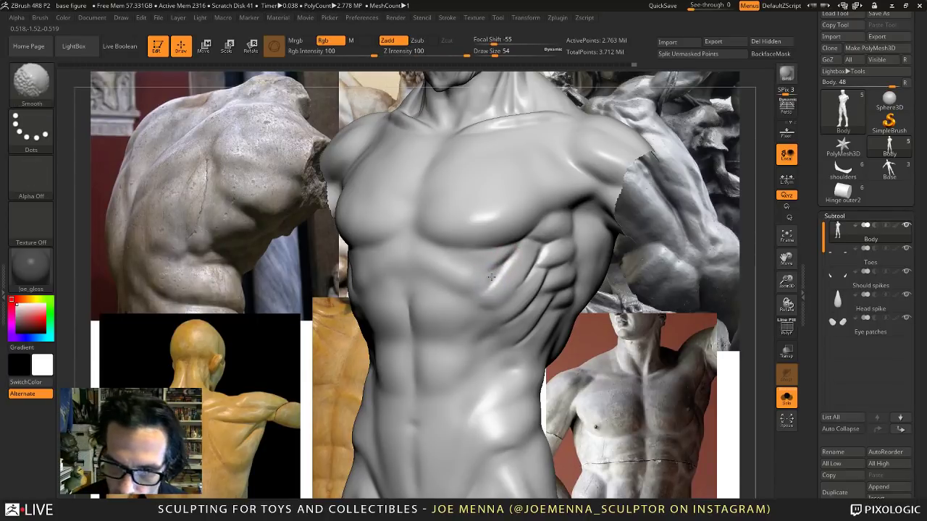
left_click_drag(499, 262, 490, 289, "shift")
Define the crease along the lower edge of the pectorals with DamStandard and soften it with Smooth.
mouse_move(490, 289)
right_mouse_down("ctrl")
mouse_move(495, 249)
mouse_move(551, 271)
mouse_move(614, 280)
right_mouse_up("ctrl")
left_click_drag(613, 279, 521, 320)
right_click_drag(521, 320, 569, 239)
right_click_drag(568, 239, 544, 227, "ctrl")
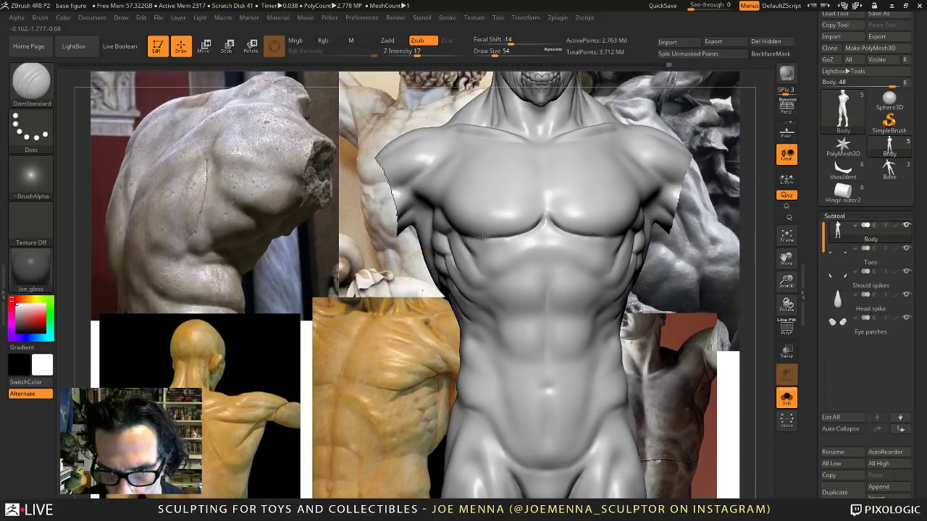
key("shift")
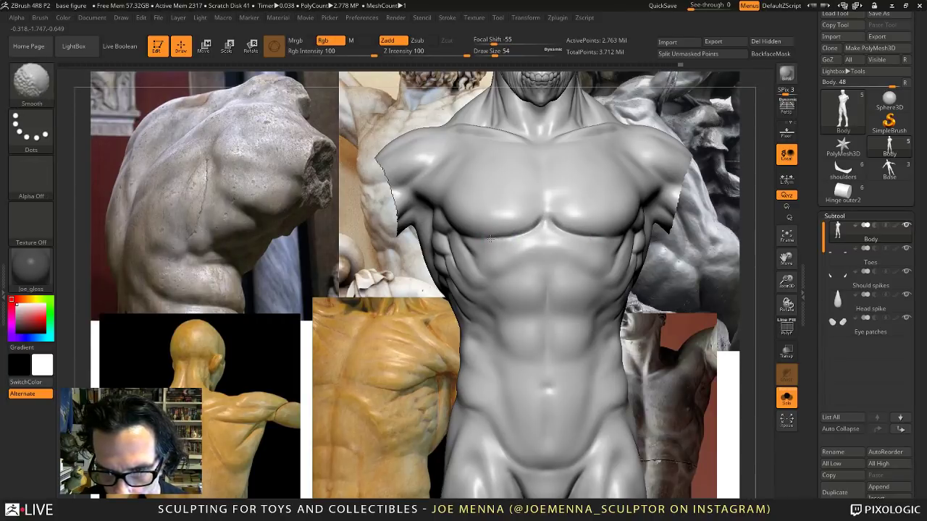
mouse_move(529, 244)
right_mouse_down("ctrl")
mouse_move(559, 269)
mouse_move(515, 275)
mouse_move(504, 286)
mouse_move(514, 234)
right_mouse_up("ctrl")
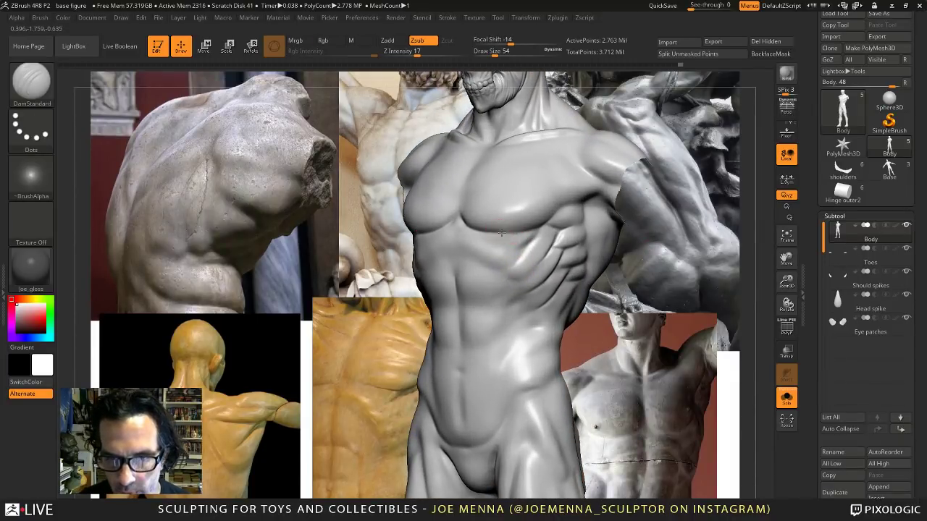
key("shift")
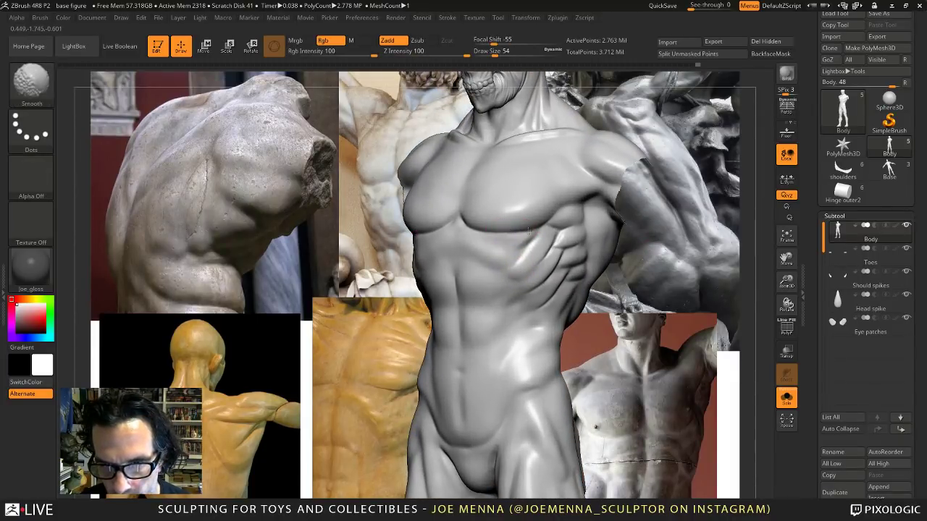
mouse_move(553, 241)
right_mouse_down("ctrl")
mouse_move(503, 279)
mouse_move(556, 283)
mouse_move(518, 288)
mouse_move(523, 359)
mouse_move(549, 178)
mouse_move(522, 322)
mouse_move(505, 269)
mouse_move(569, 265)
right_mouse_up("ctrl")
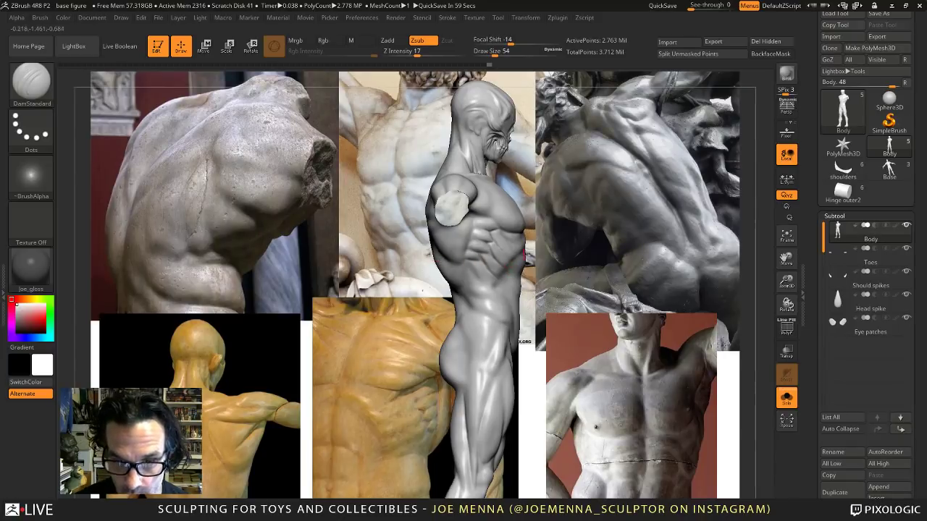
Deepen the crease running from the armpit under the pectoral with DamStandard and blend it with Smooth.
left_click_drag(540, 271, 511, 275)
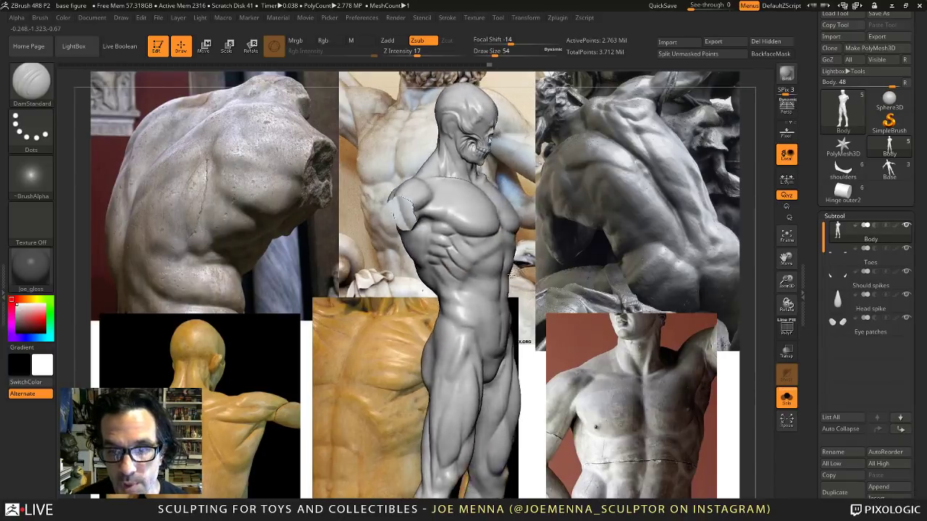
right_click_drag(511, 276, 477, 265, "shift")
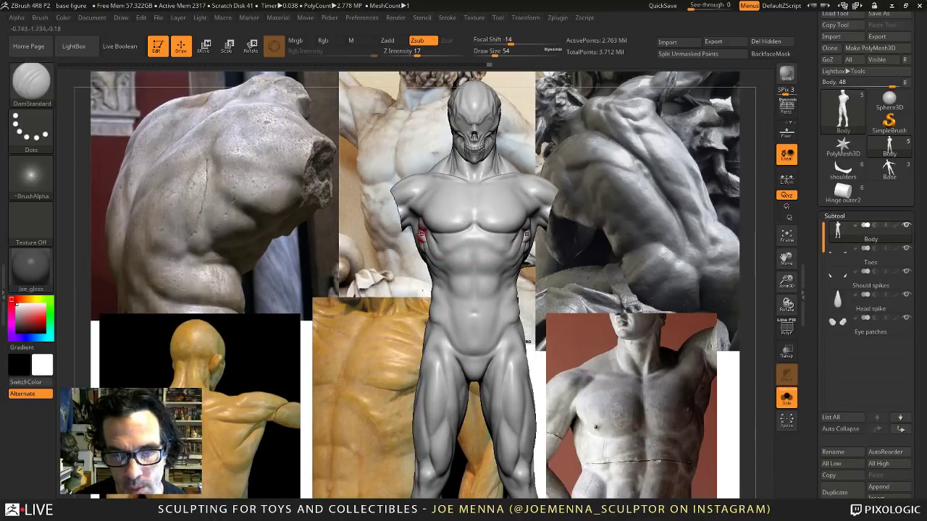
mouse_move(454, 274)
right_mouse_down("ctrl")
mouse_move(468, 285)
mouse_move(475, 253)
right_mouse_up("ctrl")
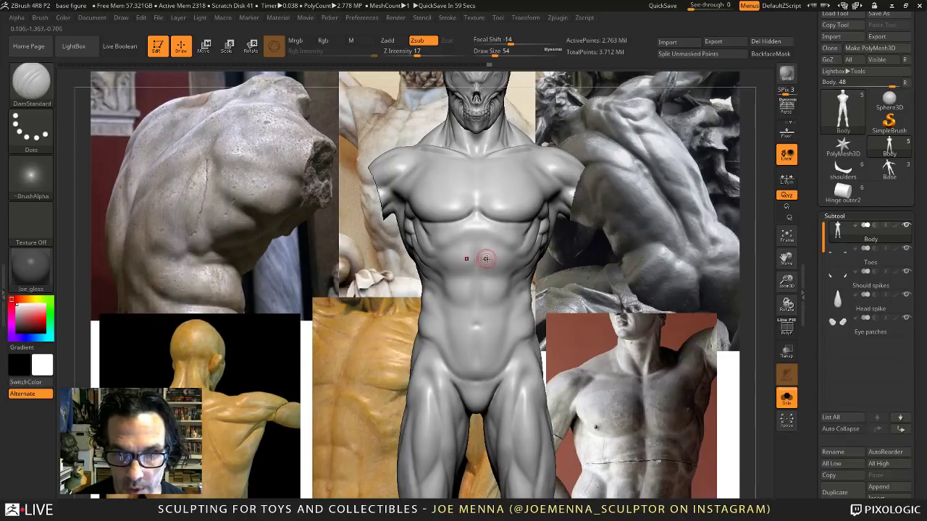
mouse_move(471, 248)
right_mouse_down()
mouse_move(499, 248)
mouse_move(415, 269)
right_mouse_up()
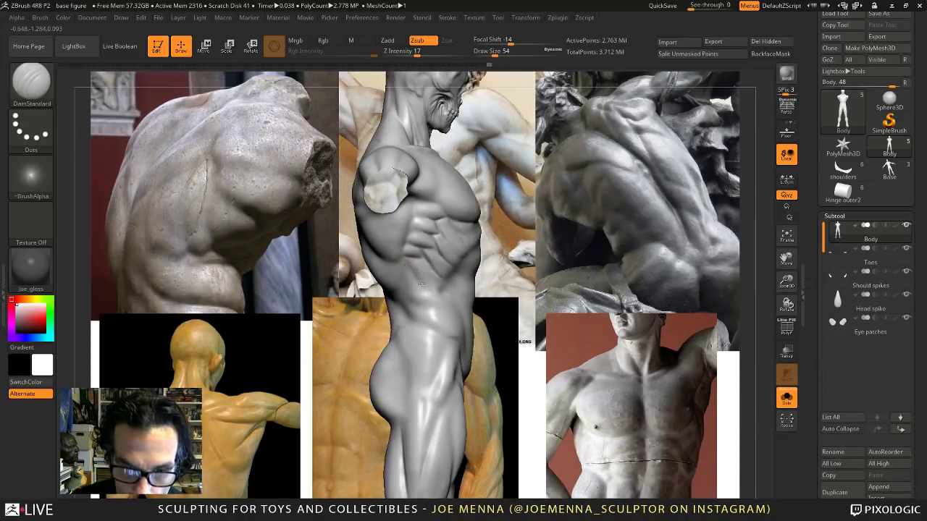
key("shift")
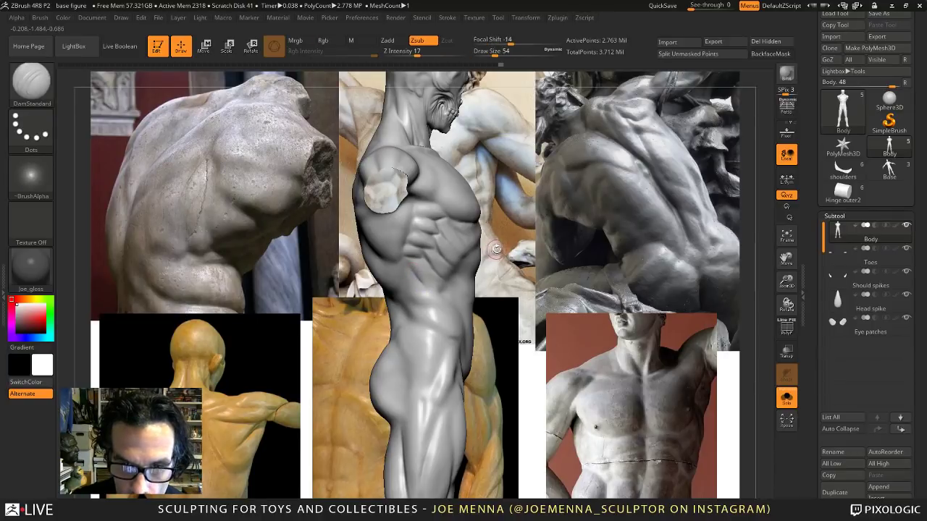
mouse_move(404, 255)
right_mouse_down()
mouse_move(471, 246)
mouse_move(448, 228)
right_mouse_up()
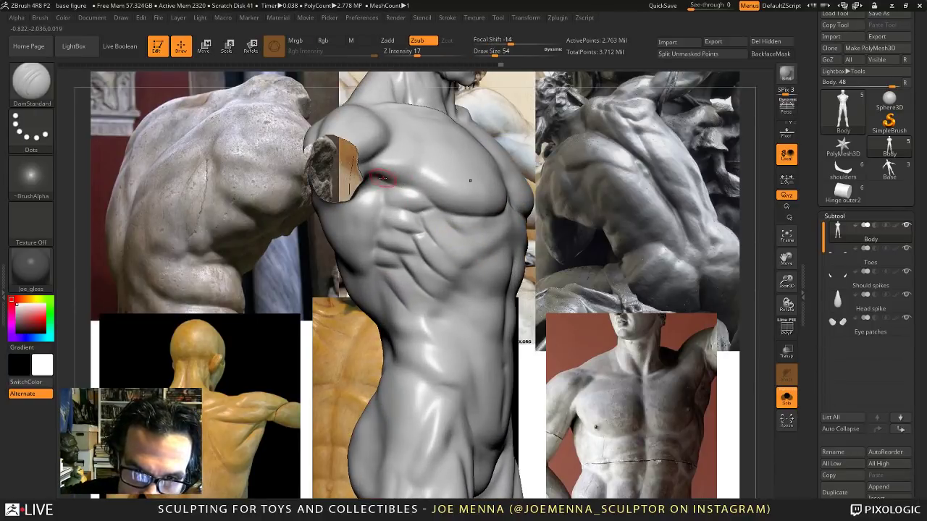
left_click_drag(385, 181, 468, 218)
key("shift")
Set the Draw Size to 49, sharpen the notch between the pectorals at the sternum, and smooth it.
mouse_move(486, 201)
right_mouse_down("ctrl")
mouse_move(529, 173)
mouse_move(494, 174)
mouse_move(490, 201)
mouse_move(465, 190)
mouse_move(466, 179)
right_mouse_up("ctrl")
key("space")
left_click_drag(467, 178, 459, 179)
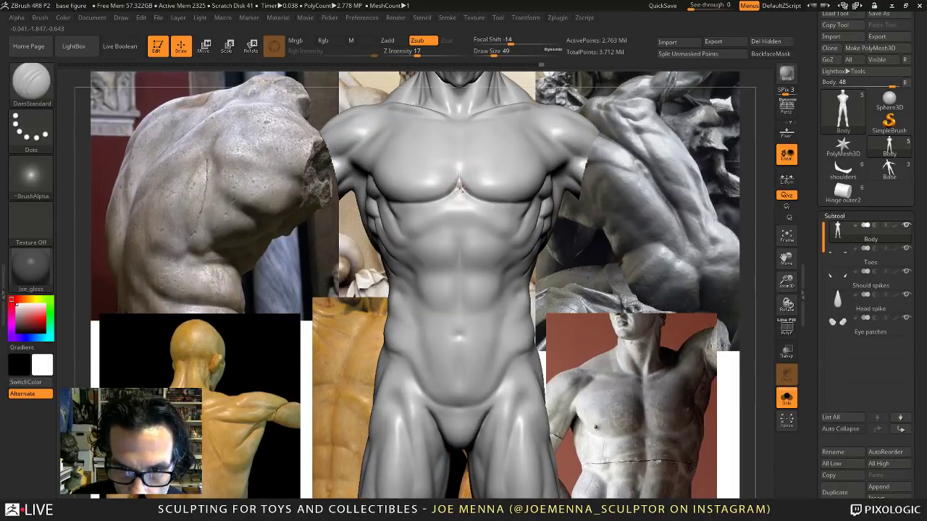
key("shift")
left_click_drag(461, 165, 449, 197, "shift")
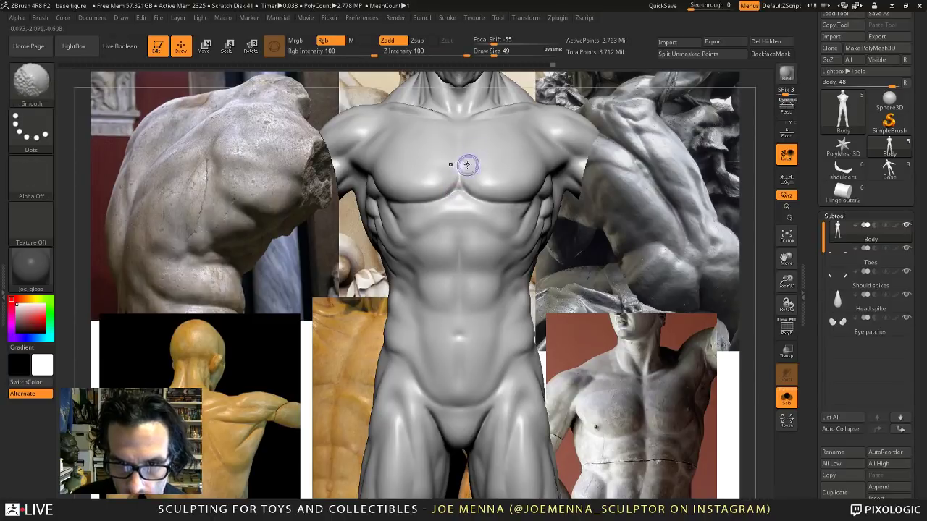
Carve the front ends of the lower rib muscle creases toward the abdomen with DamStandard and soften them with Smooth.
mouse_move(479, 234)
right_mouse_down("ctrl")
mouse_move(492, 181)
mouse_move(504, 296)
mouse_move(488, 266)
mouse_move(501, 269)
right_mouse_up("ctrl")
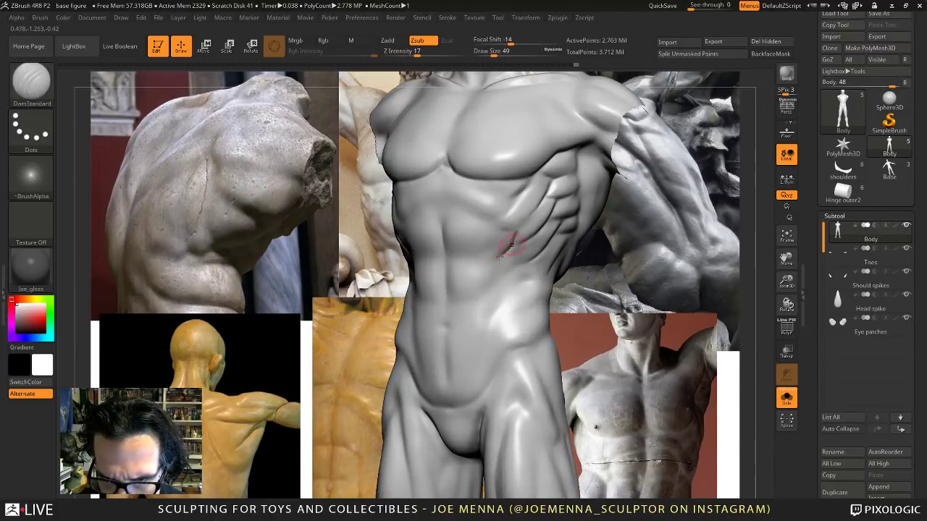
key("shift")
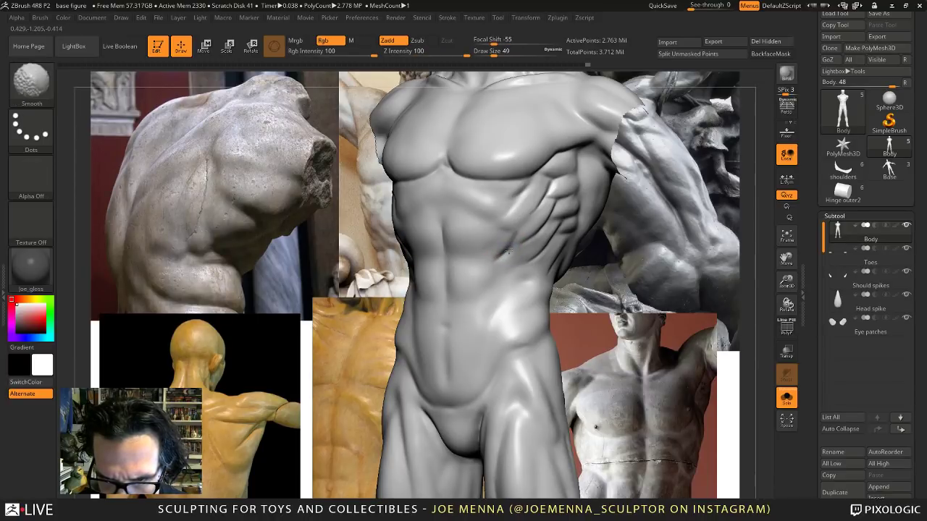
key("shift")
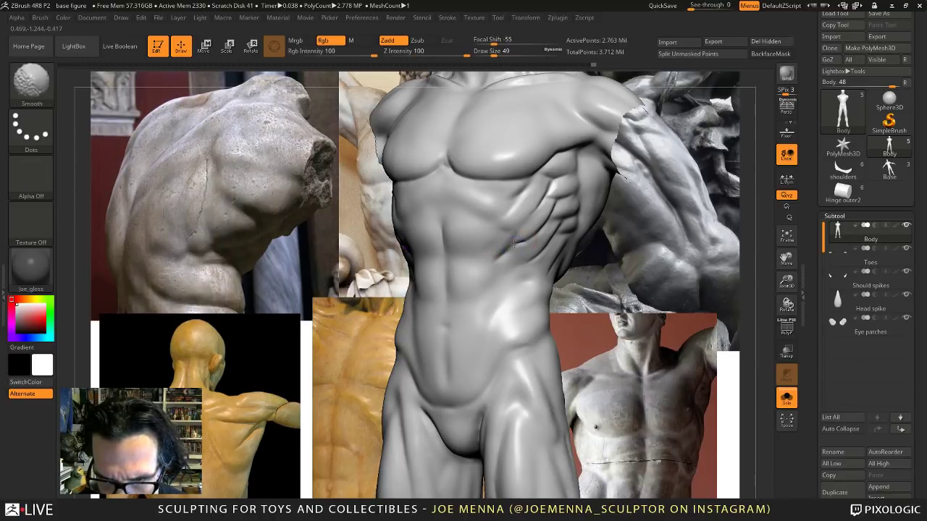
left_click_drag(497, 261, 526, 260, "shift")
mouse_move(537, 260)
right_mouse_down()
mouse_move(498, 261)
mouse_move(523, 260)
right_mouse_up()
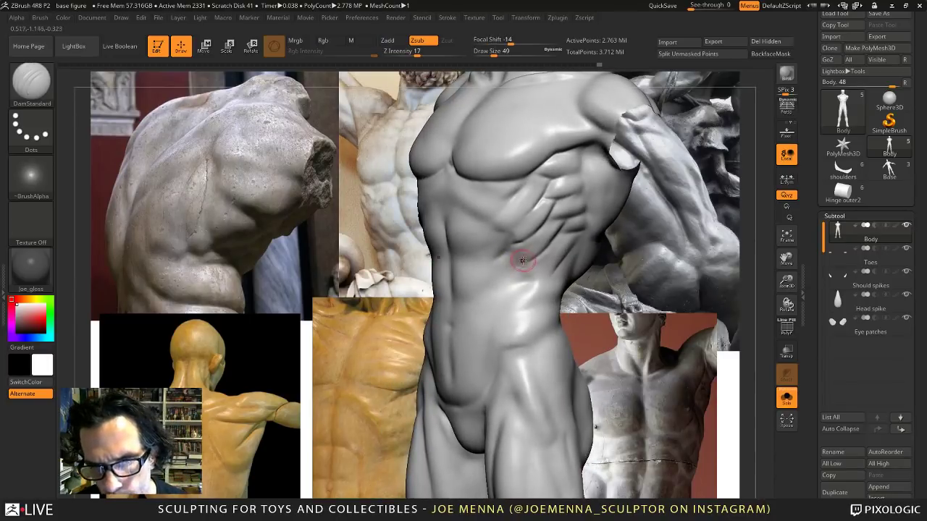
key("shift")
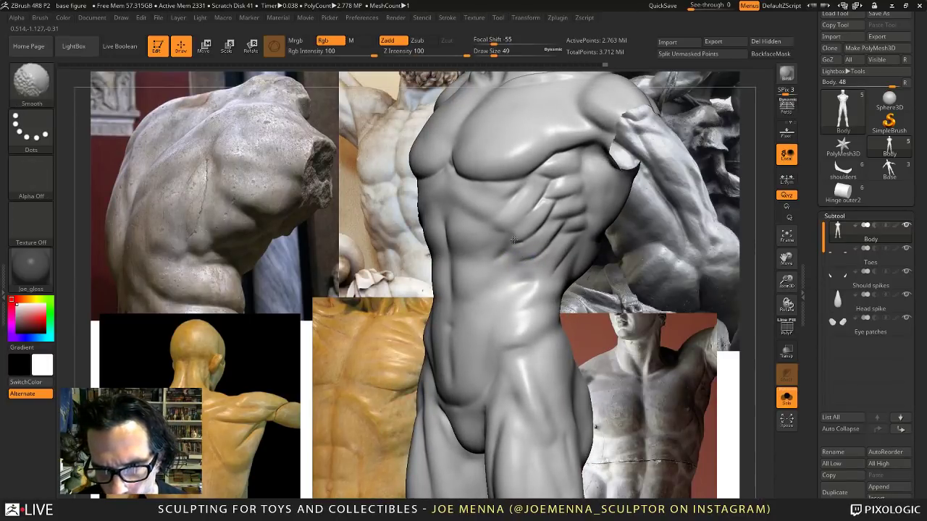
key("ctrl")
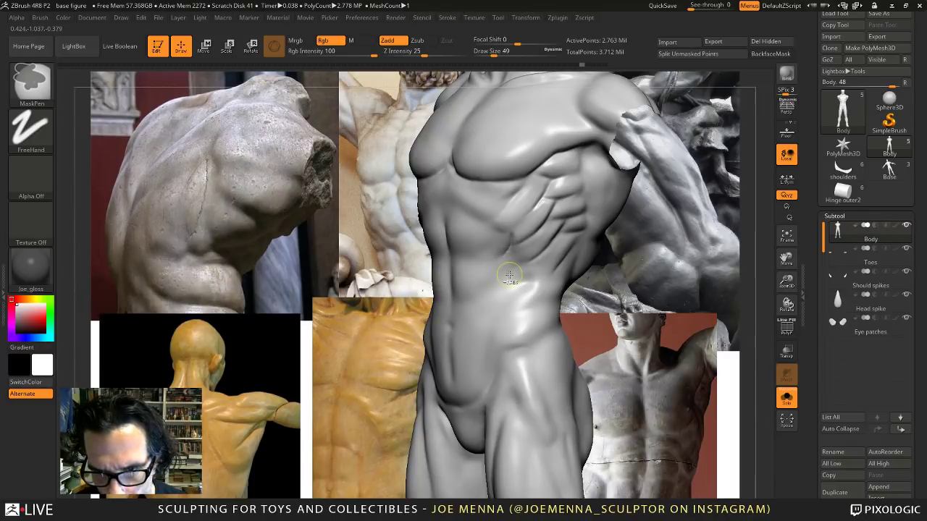
Carve the crease around the lowest rib muscle's tip on the opposite side of the torso and smooth it.
right_click_drag(495, 245, 541, 250)
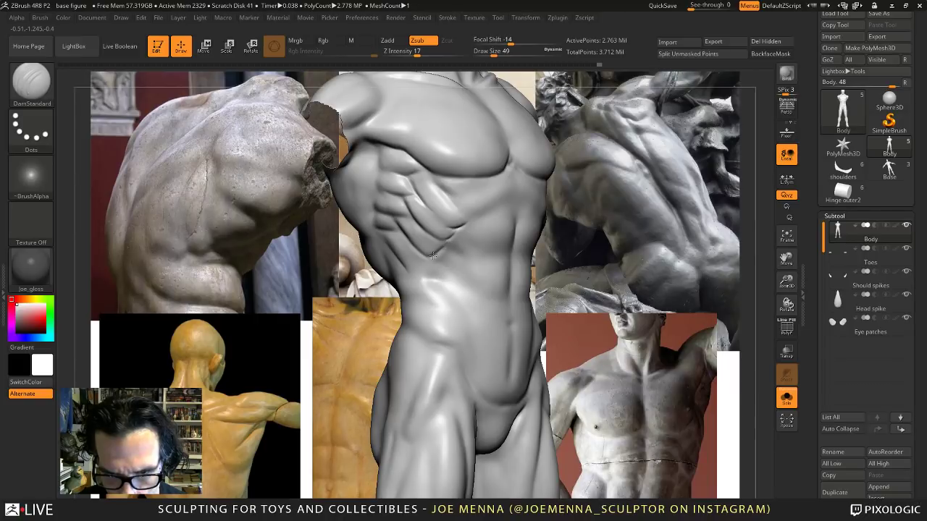
right_click_drag(438, 252, 458, 253)
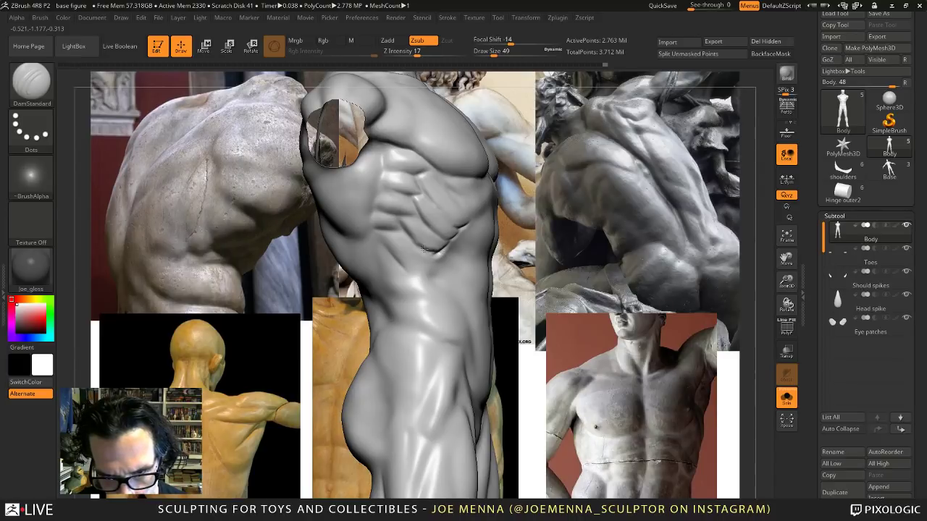
key("shift")
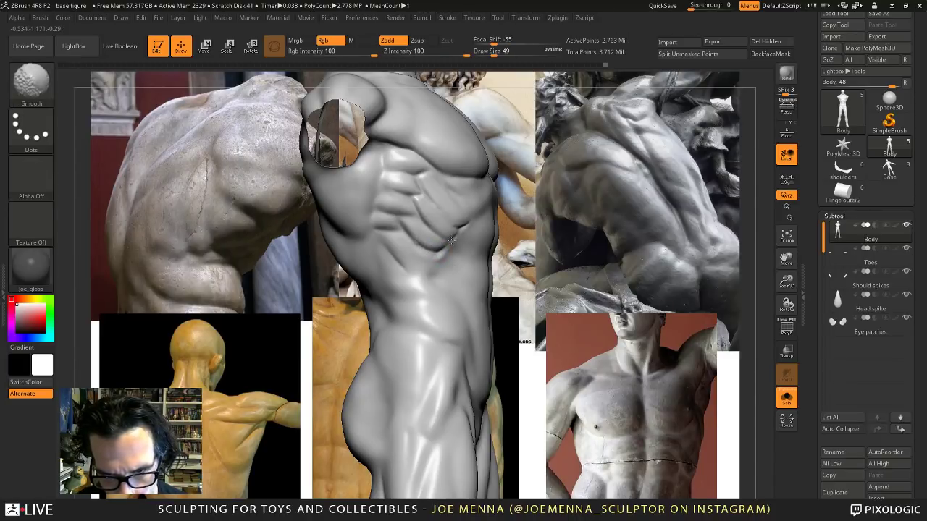
Carve the rib cage arch above the abdominals out to the rib muscles with DamStandard and soften it with Smooth.
mouse_move(521, 271)
right_mouse_down()
mouse_move(451, 290)
mouse_move(470, 253)
mouse_move(447, 280)
mouse_move(469, 289)
right_mouse_up()
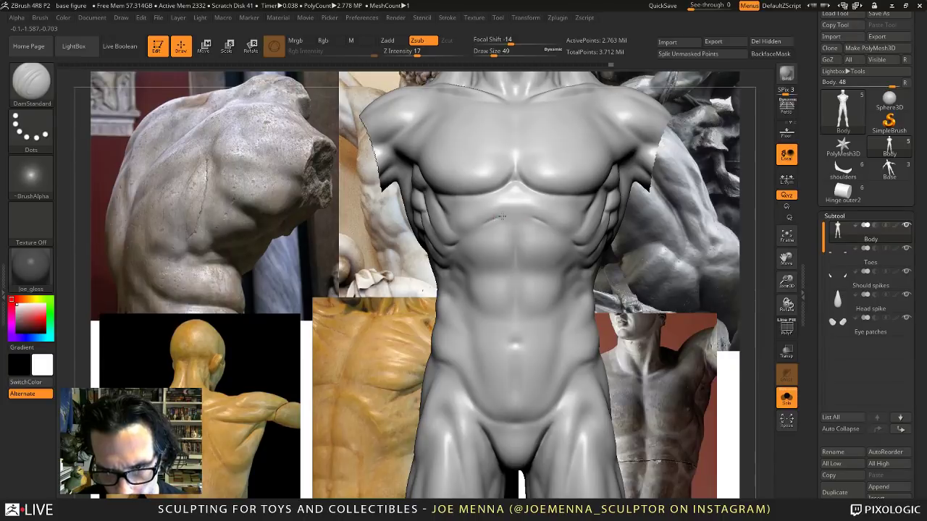
left_click_drag(484, 223, 467, 233)
right_click_drag(464, 234, 488, 229)
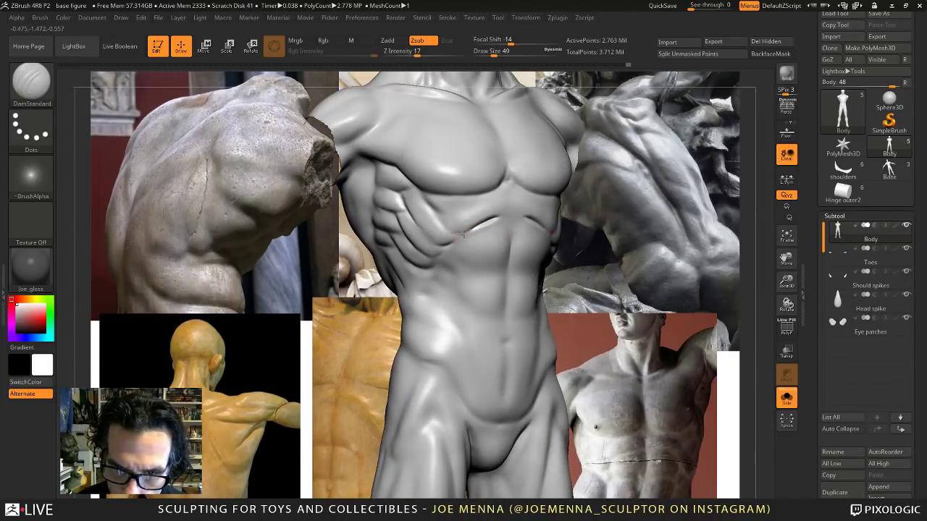
left_click_drag(447, 227, 462, 230)
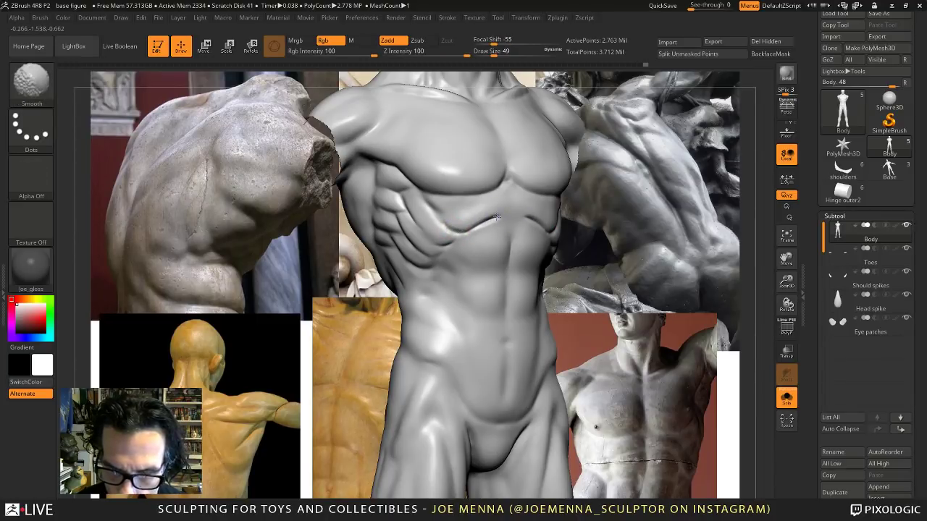
right_click_drag(475, 222, 492, 217)
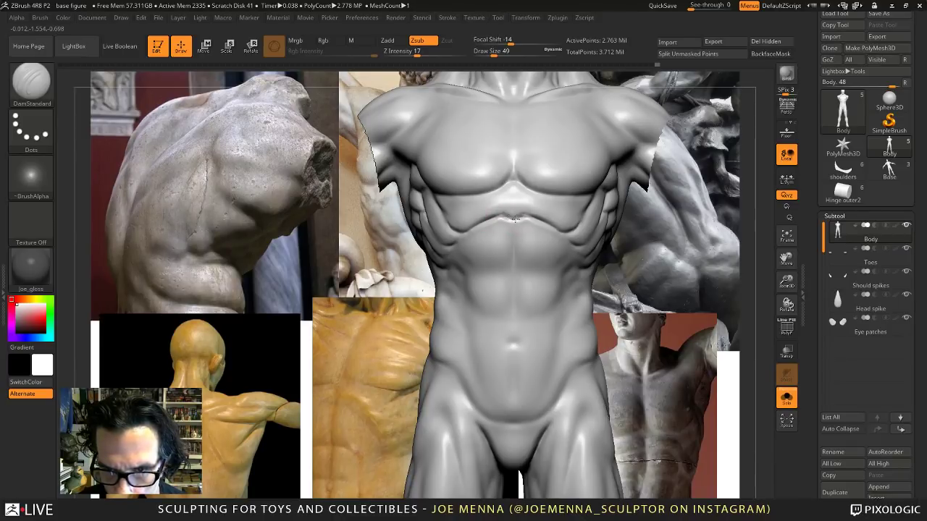
key("shift")
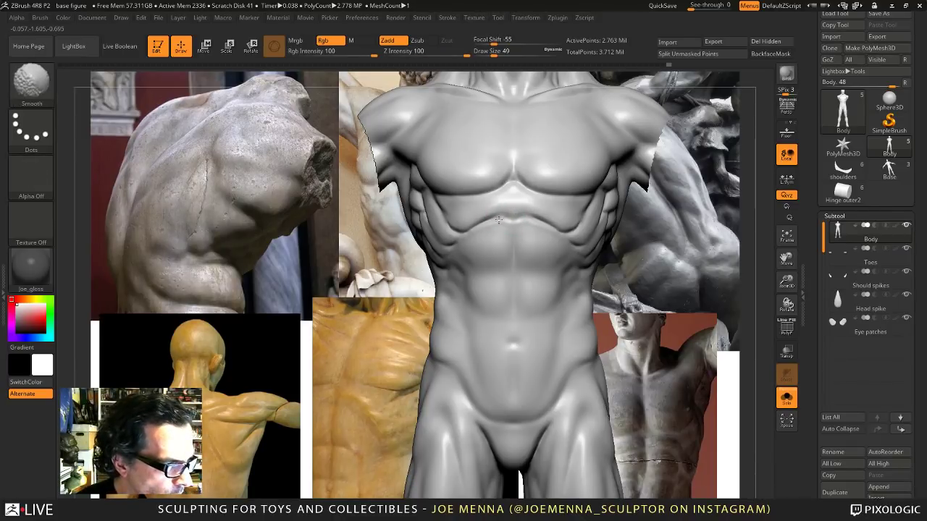
Cut the vertical midline groove of the upper abdominals below the rib cage arch and soften it with Smooth.
mouse_move(513, 240)
right_mouse_down("ctrl")
mouse_move(507, 248)
mouse_move(530, 268)
mouse_move(522, 269)
mouse_move(530, 283)
right_mouse_up("ctrl")
left_click_drag(534, 224, 532, 220)
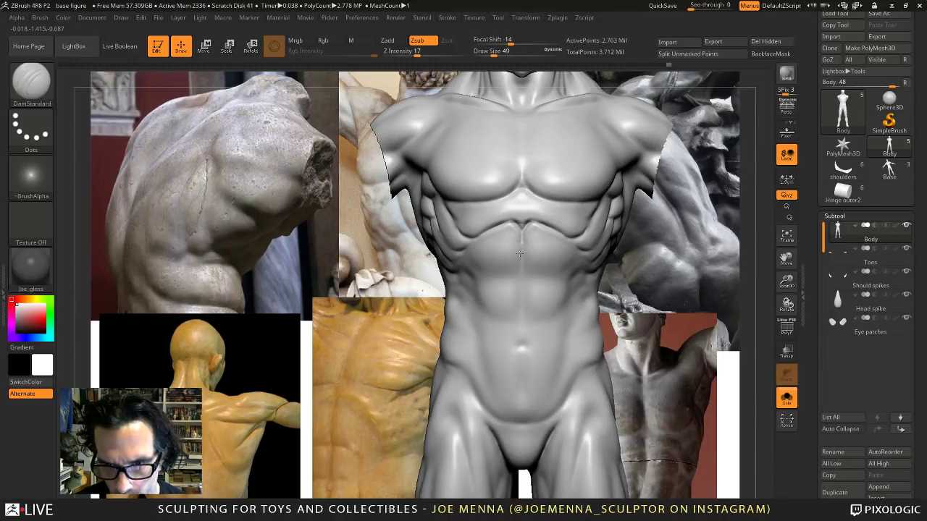
key("shift")
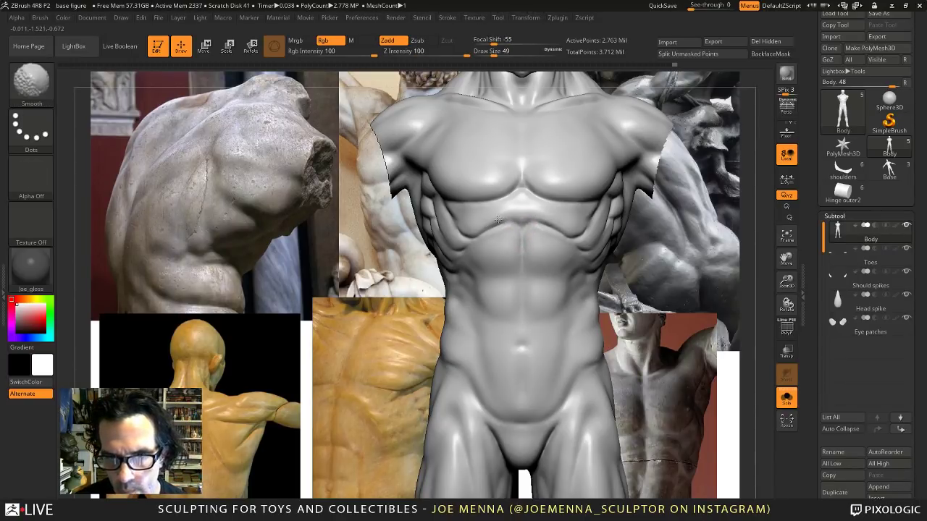
Unhide the figure's arms, set the brush's Draw Size to 149, and check the full figure from several angles.
right_click_drag(526, 316, 526, 264, "ctrl")
mouse_move(499, 311)
right_mouse_down()
mouse_move(532, 329)
mouse_move(530, 342)
right_mouse_up()
right_click_drag(543, 301, 578, 291)
left_click(557, 295, "ctrl+shift")
key("space")
left_click_drag(506, 243, 452, 252)
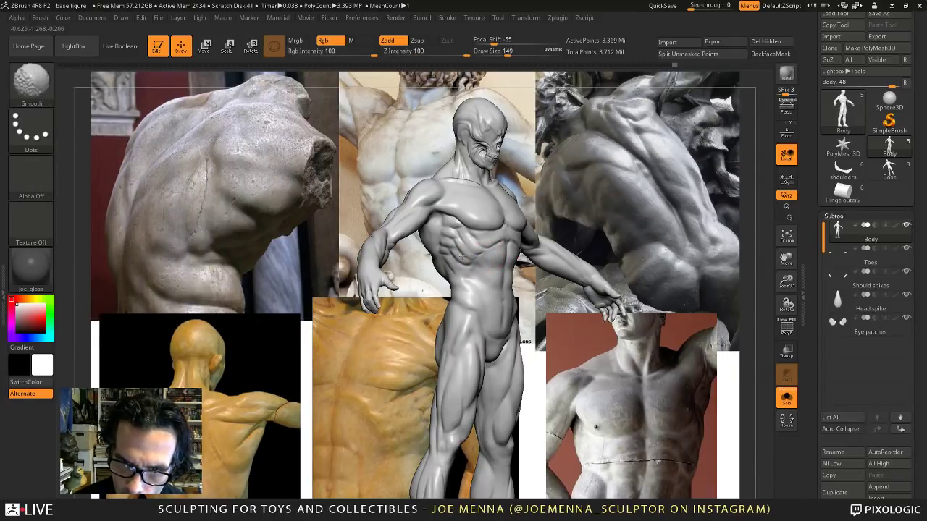
right_click_drag(500, 286, 471, 291)
left_click_drag(539, 269, 534, 282, "shift")
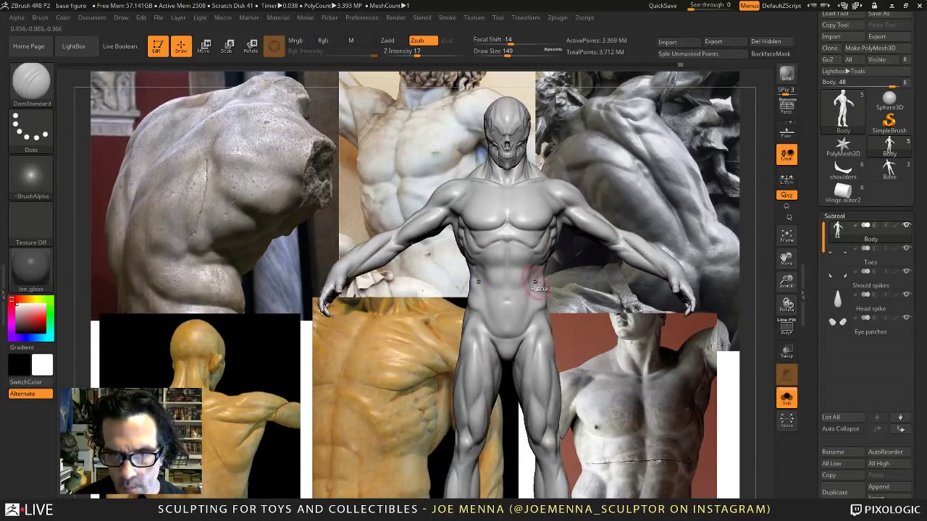
right_click_drag(532, 297, 521, 257, "ctrl")
left_click_drag(522, 273, 513, 275, "shift")
mouse_move(513, 286)
right_mouse_down("ctrl")
mouse_move(511, 325)
mouse_move(540, 318)
right_mouse_up("ctrl")
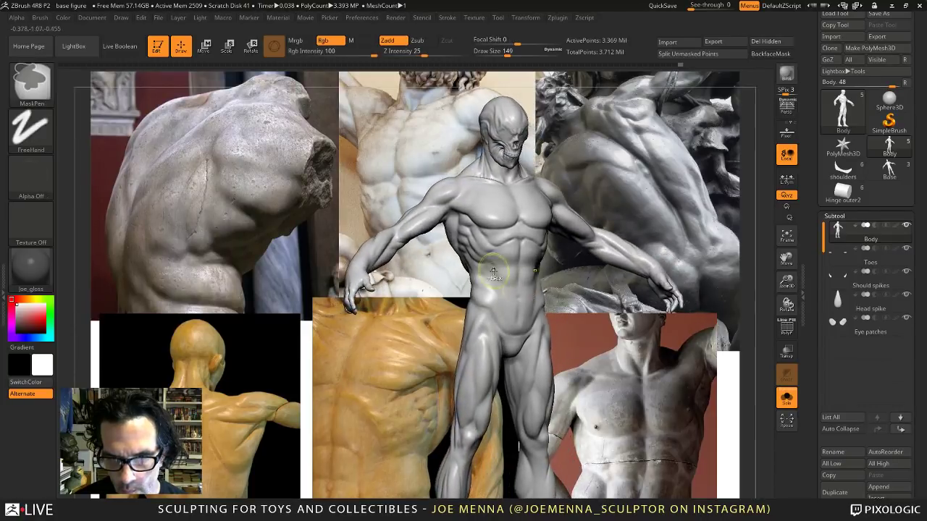
Set the brush's Draw Size to 59, then carve the outer edges of the abdominals with DamStandard and soften them with Smooth.
right_click_drag(516, 247, 508, 282, "ctrl")
key("space")
left_click_drag(503, 274, 480, 257)
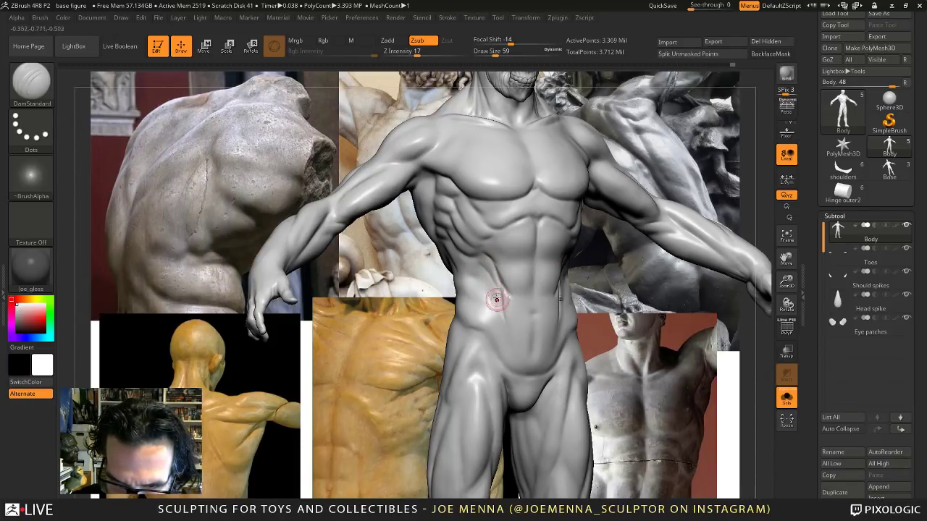
key("shift")
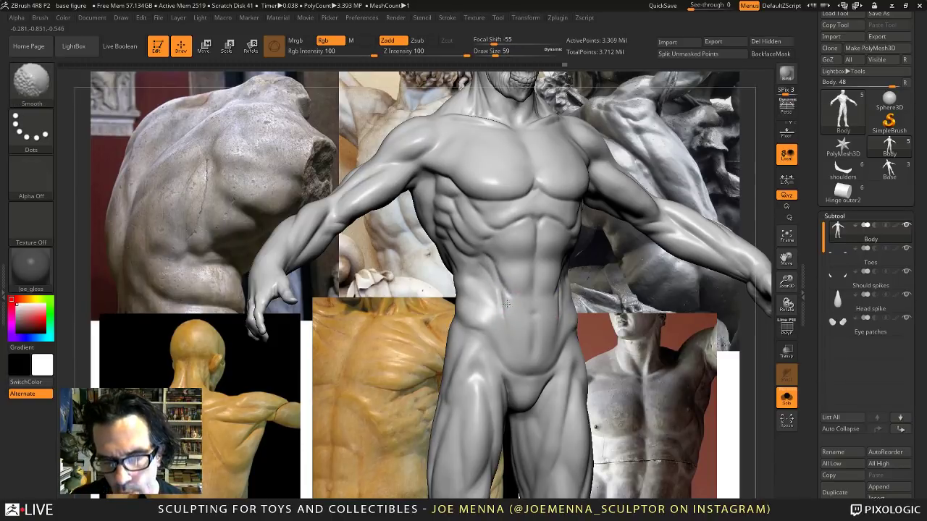
mouse_move(543, 294)
right_mouse_down("ctrl")
mouse_move(569, 242)
mouse_move(546, 351)
right_mouse_up("ctrl")
mouse_move(547, 351)
right_mouse_down()
mouse_move(518, 323)
mouse_move(532, 278)
mouse_move(558, 302)
right_mouse_up()
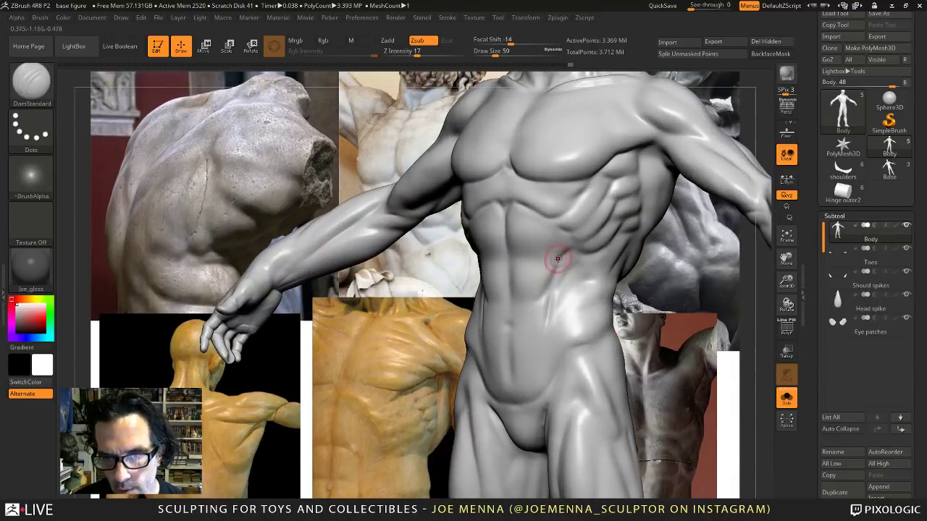
key("shift")
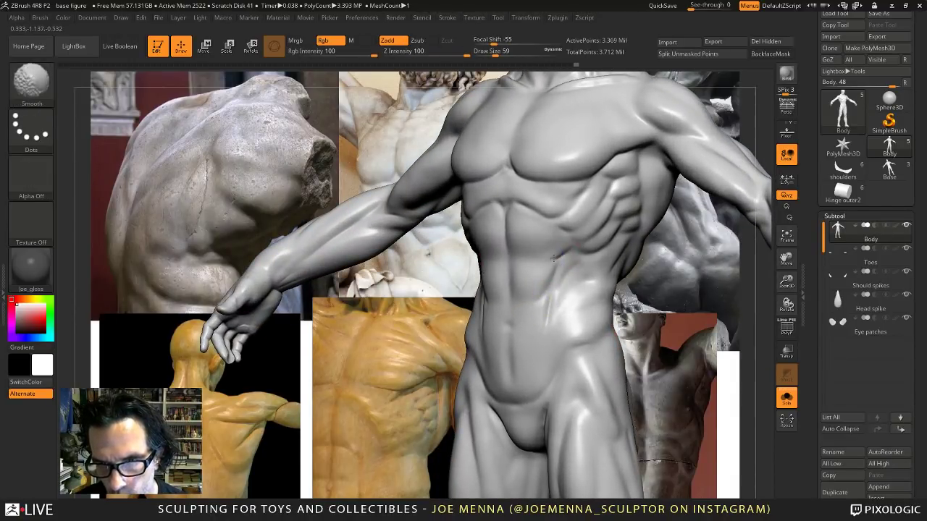
mouse_move(542, 265)
right_mouse_down("ctrl")
mouse_move(540, 239)
mouse_move(566, 250)
mouse_move(572, 262)
mouse_move(558, 279)
right_mouse_up("ctrl")
right_click_drag(546, 229, 539, 249, "ctrl")
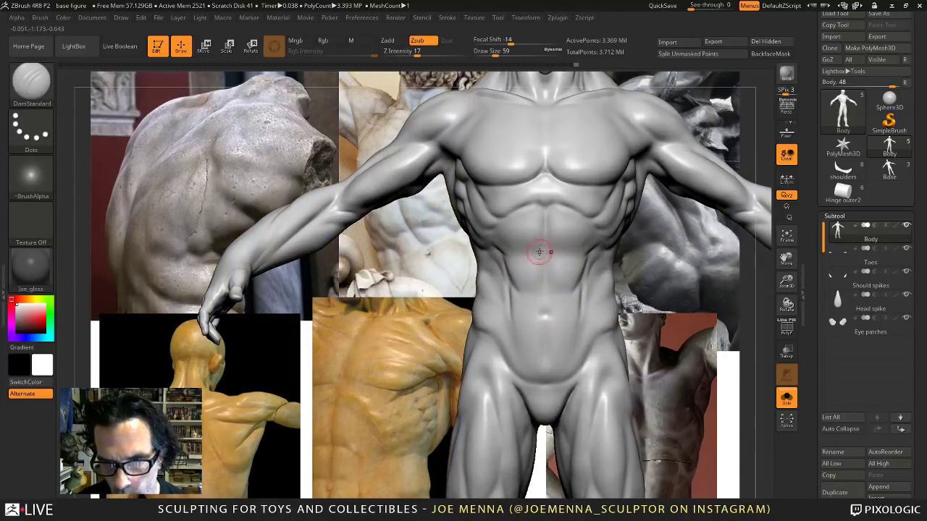
Turn off symmetry, then carve a short midline notch at the bottom of the upper abdominals and soften it with Smooth.
left_click(537, 20)
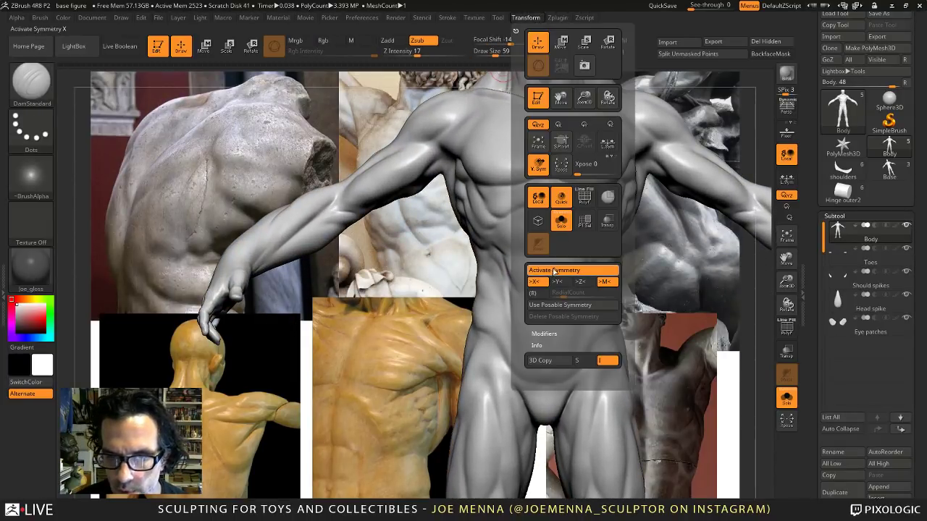
left_click(575, 271)
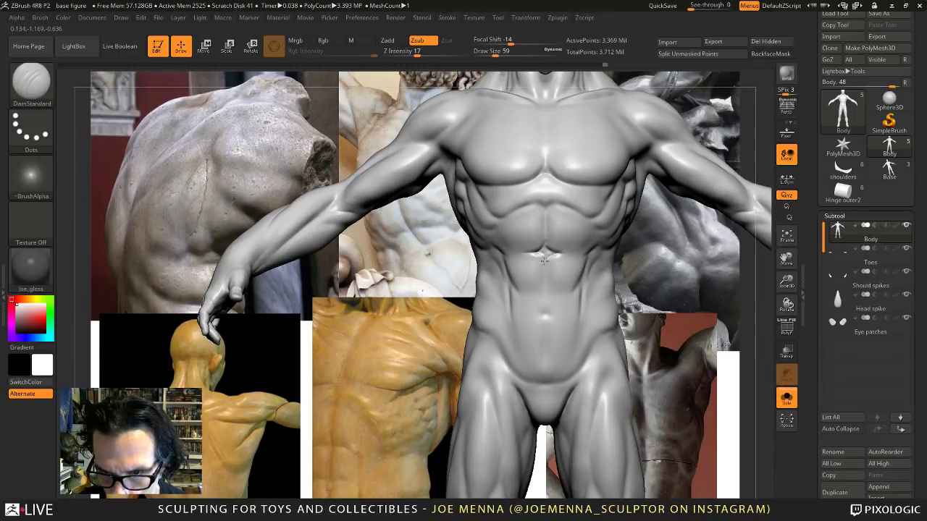
key("shift")
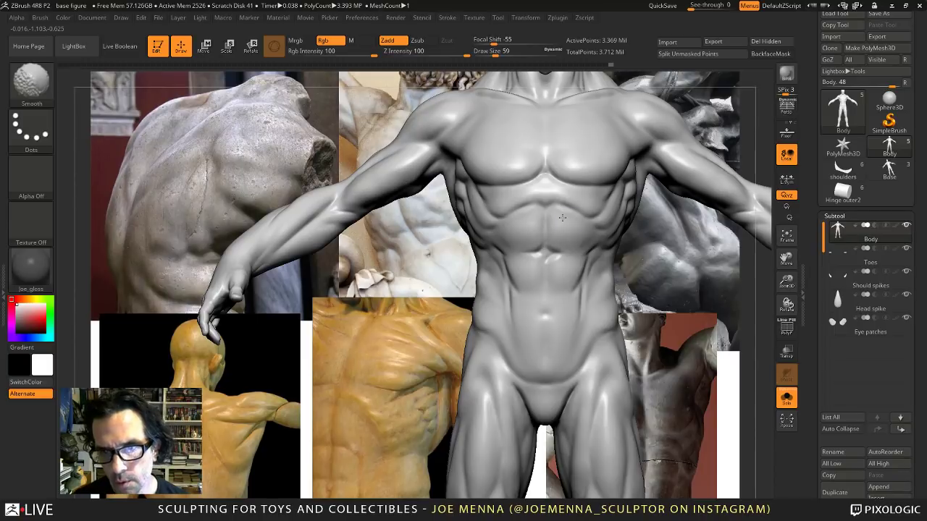
Compare the full figure with an early state in the Undo History and return to the latest state.
mouse_move(562, 218)
right_mouse_down("ctrl")
mouse_move(595, 163)
mouse_move(516, 173)
mouse_move(525, 273)
mouse_move(524, 243)
mouse_move(547, 238)
right_mouse_up("ctrl")
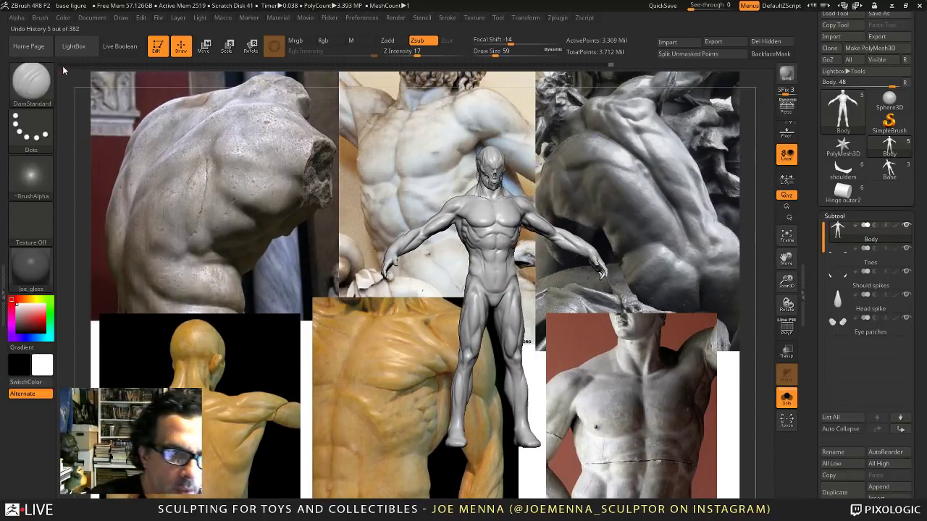
mouse_move(59, 67)
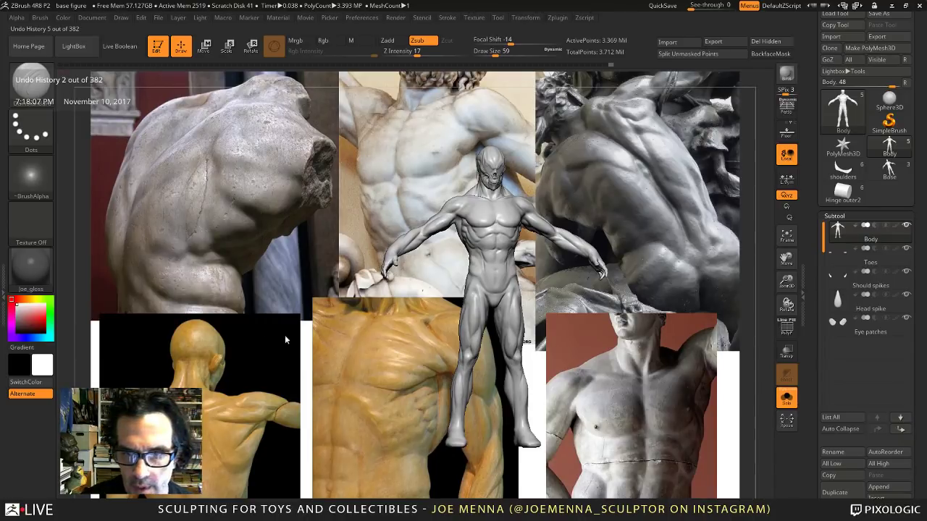
left_click(608, 64)
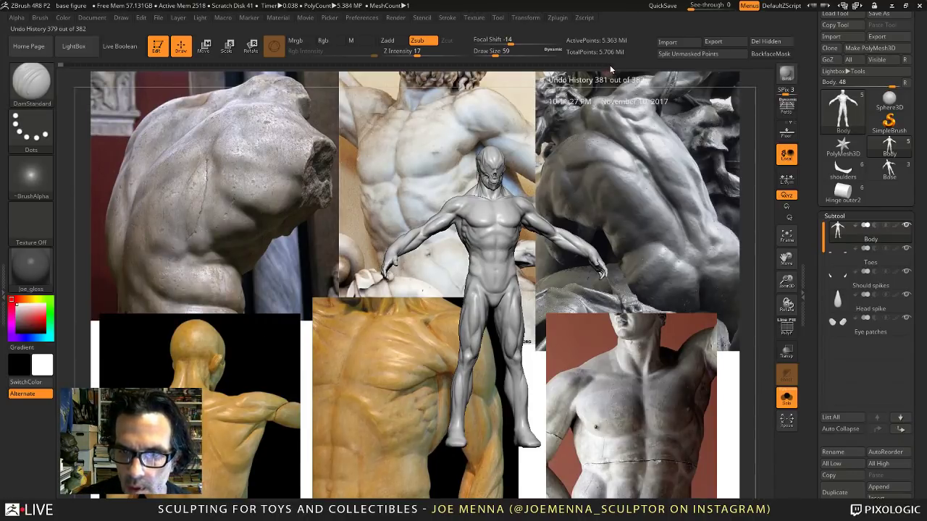
left_click(610, 66)
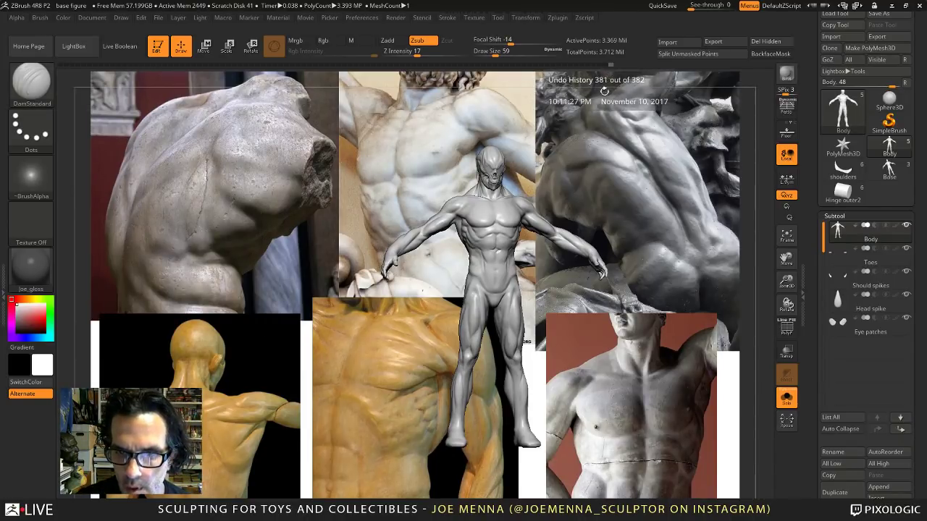
Carve the horizontal crease between the middle and lower abdominals with DamStandard and soften it with Smooth.
right_click_drag(492, 275, 494, 245, "shift")
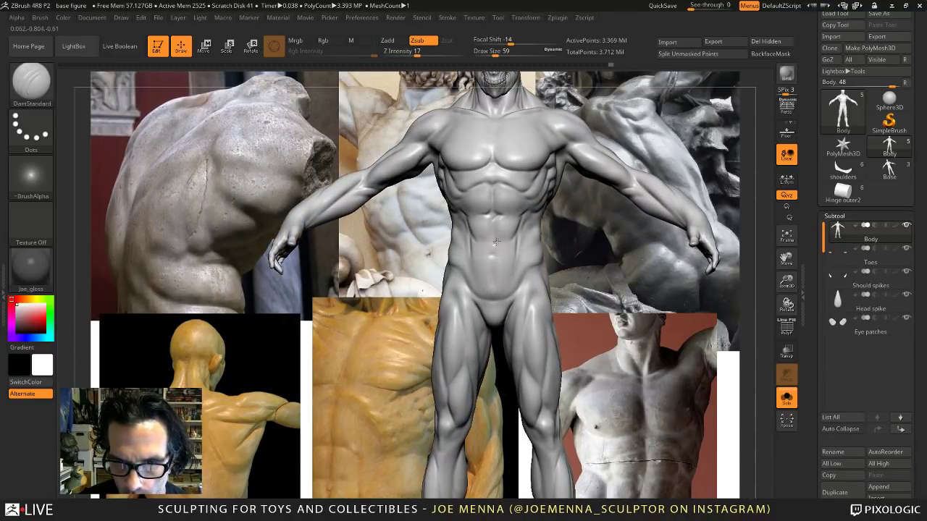
key("ctrl")
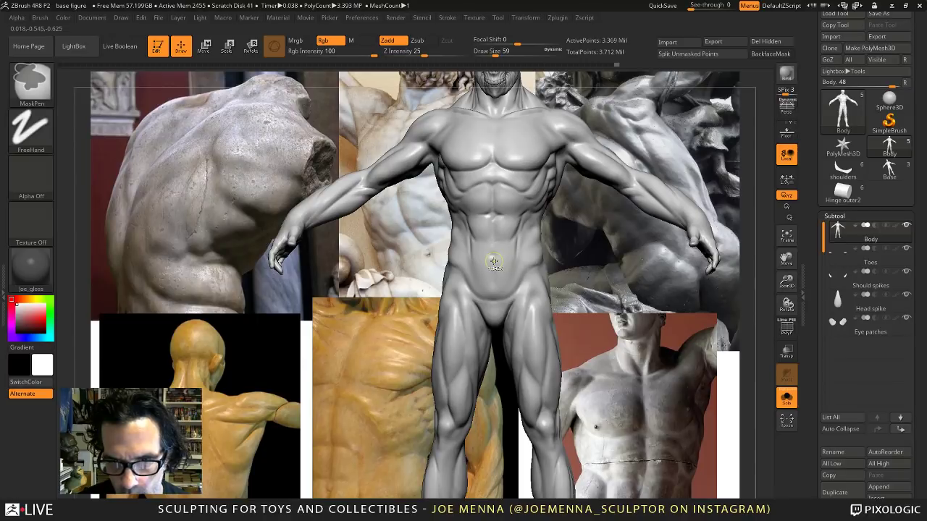
right_click_drag(492, 261, 490, 255, "shift")
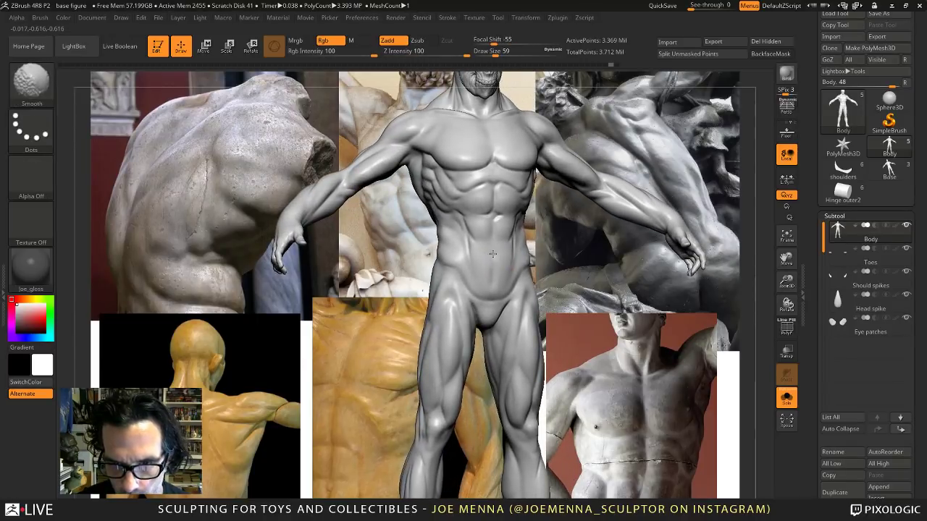
right_click_drag(491, 252, 486, 242, "shift")
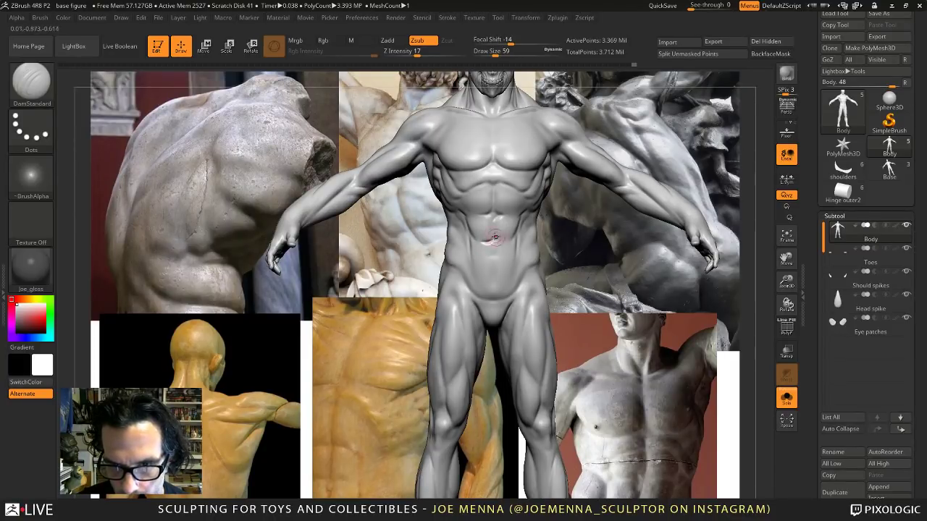
key("shift")
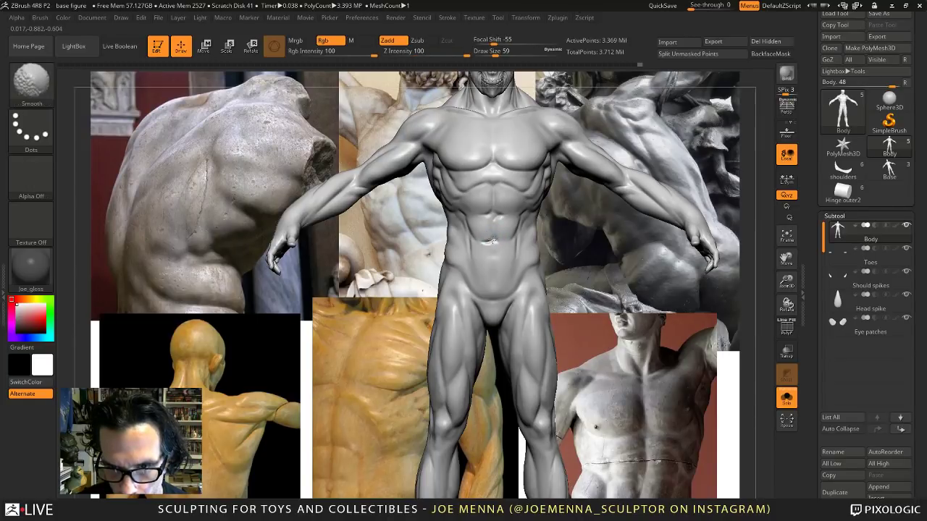
left_click_drag(493, 242, 502, 241, "shift")
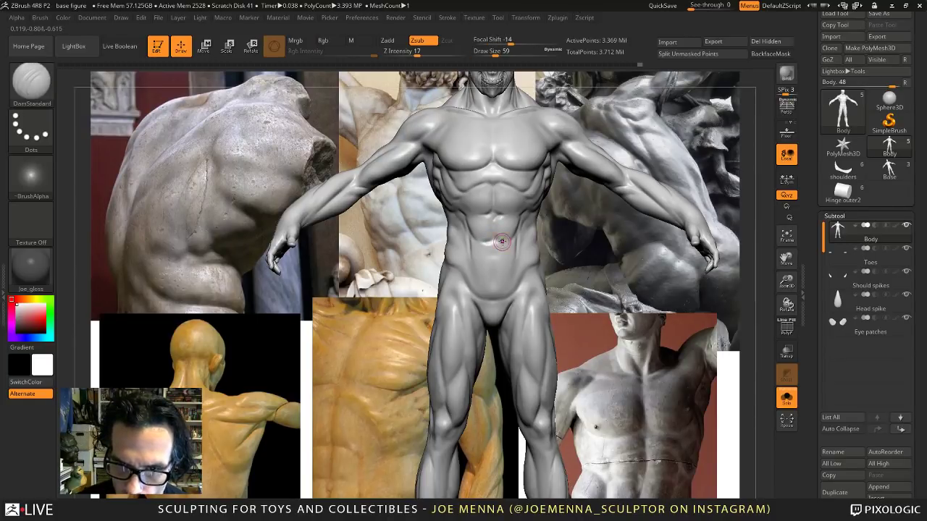
key("shift")
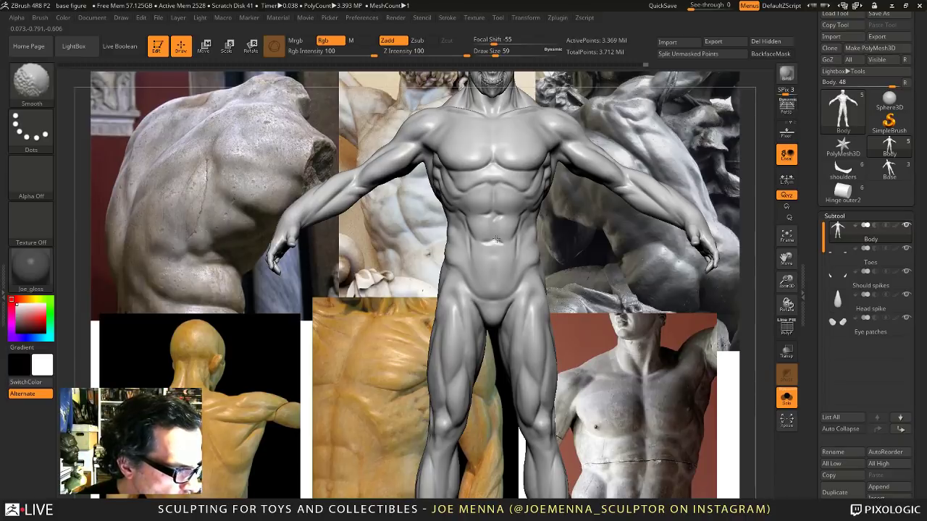
left_click_drag(488, 243, 484, 251, "shift")
mouse_move(494, 260)
right_mouse_down()
mouse_move(509, 257)
mouse_move(475, 288)
mouse_move(504, 251)
right_mouse_up()
left_click_drag(505, 250, 515, 245, "shift")
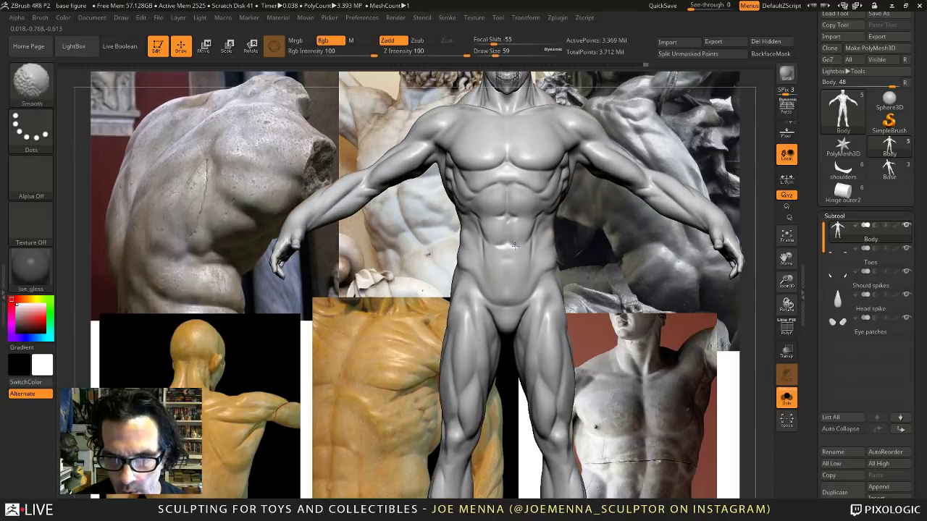
Carve the outer edges of the lower abdominals on each side with DamStandard and soften them with Smooth.
right_click_drag(513, 263, 534, 252)
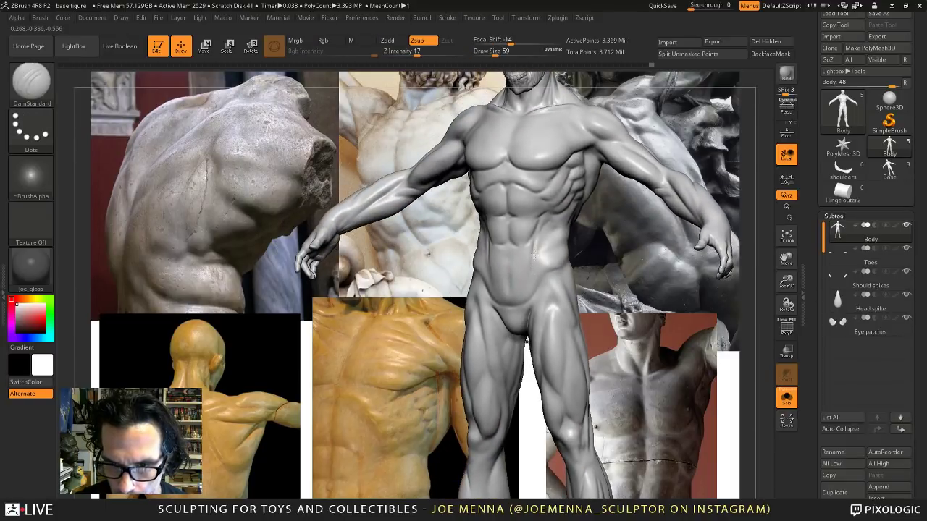
key("shift")
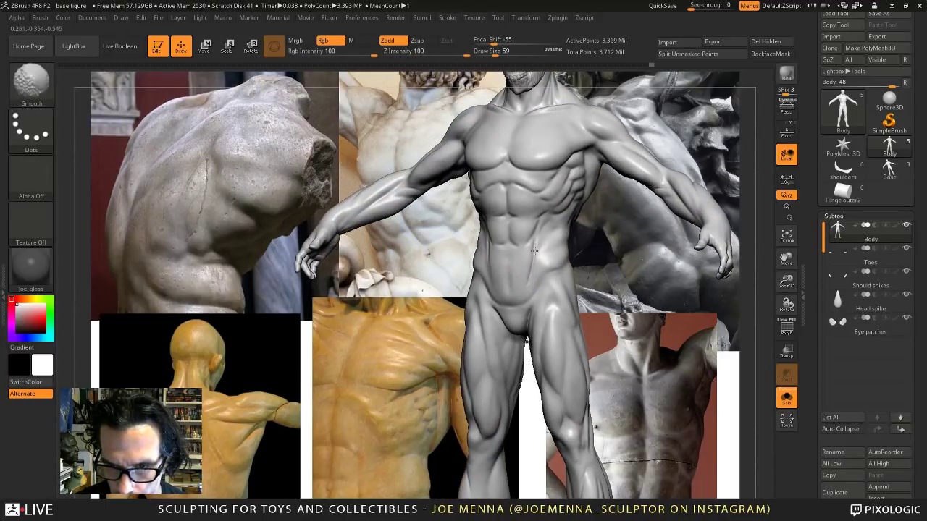
right_click_drag(523, 283, 523, 340, "ctrl")
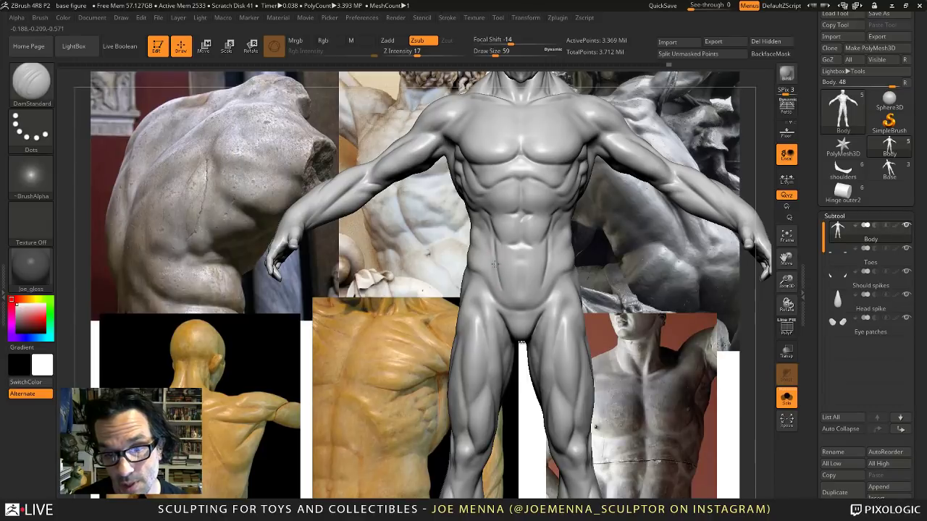
key("shift")
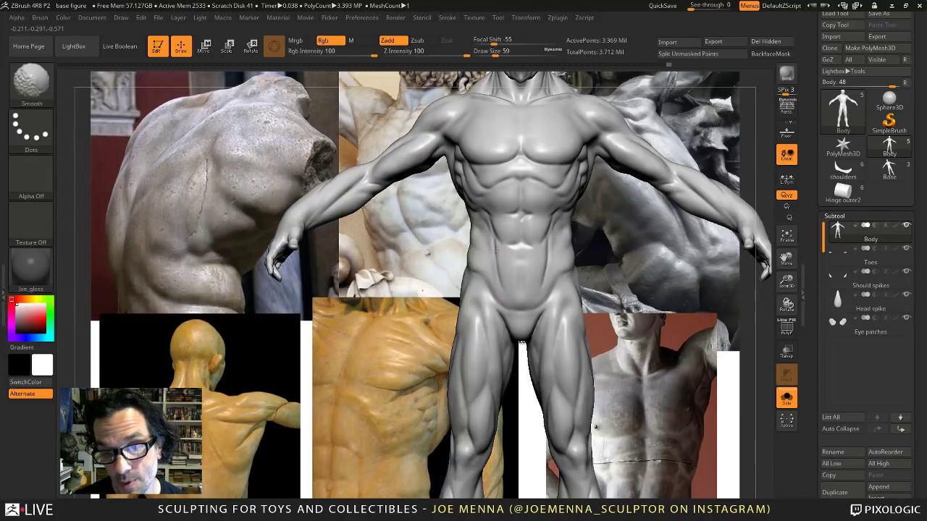
Carve the hip crease below the oblique on one side with DamStandard and soften it with Smooth.
mouse_move(527, 280)
right_mouse_down("ctrl")
mouse_move(519, 251)
mouse_move(530, 275)
mouse_move(507, 281)
mouse_move(500, 311)
mouse_move(482, 324)
mouse_move(490, 294)
right_mouse_up("ctrl")
right_click_drag(490, 293, 522, 273, "ctrl")
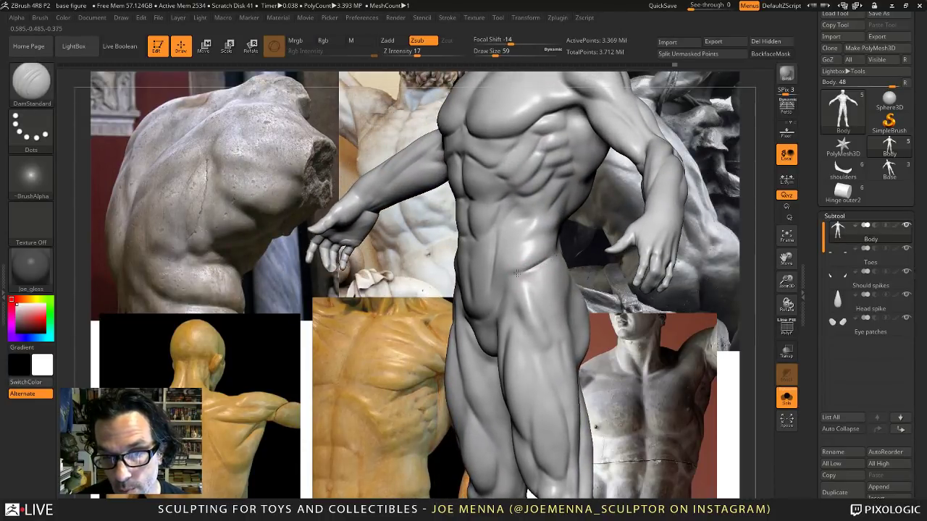
key("shift")
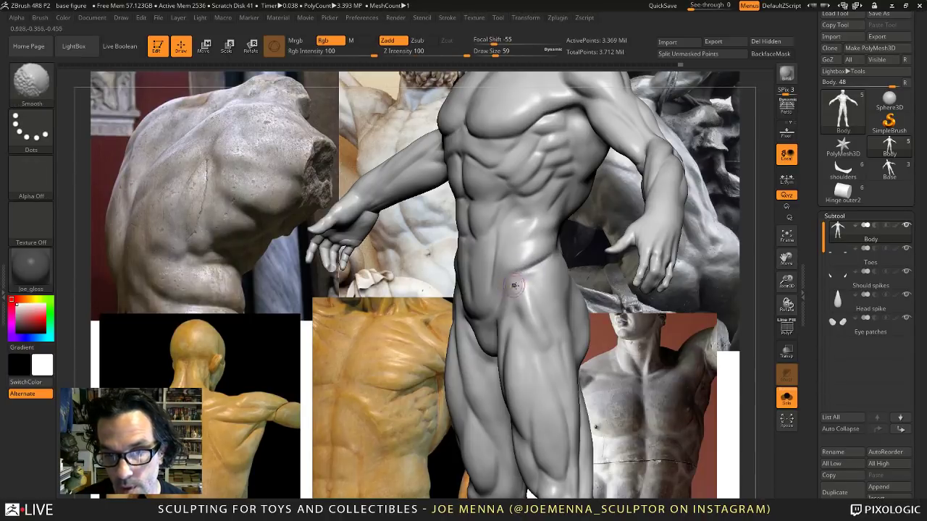
mouse_move(513, 285)
right_mouse_down("shift")
mouse_move(543, 287)
mouse_move(503, 321)
right_mouse_up("shift")
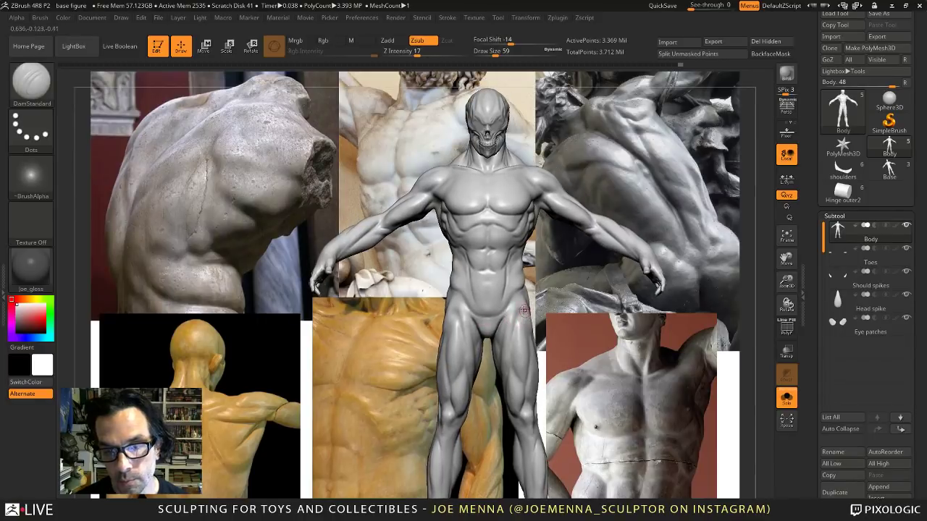
Set the brush's Draw Size to 90 and refine the horizontal crease between the middle and lower abdominals with DamStandard and Smooth.
key("shift")
key("space")
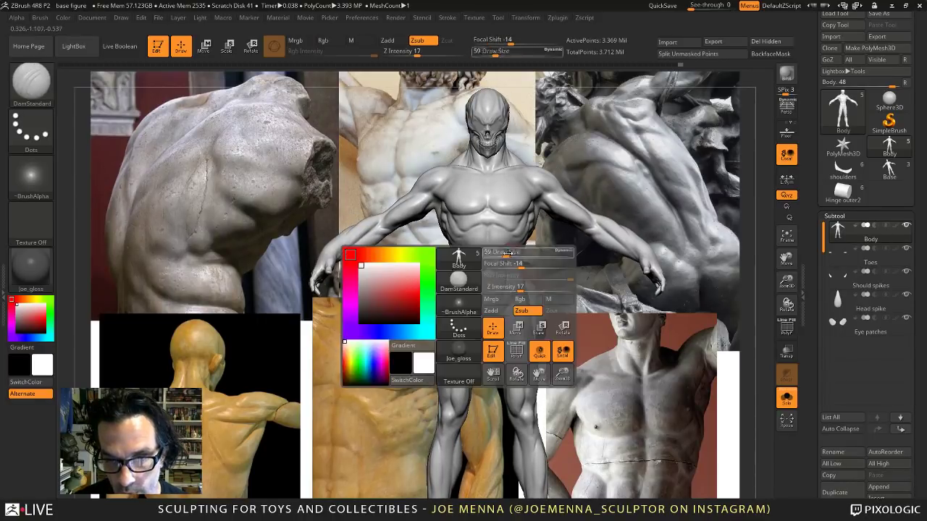
left_click_drag(508, 251, 512, 250)
key("shift")
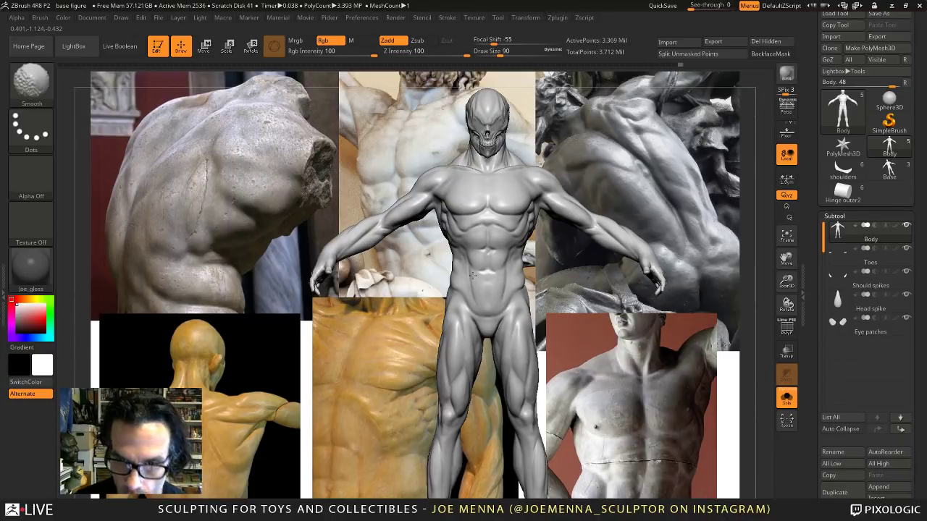
right_click_drag(503, 272, 503, 318, "ctrl")
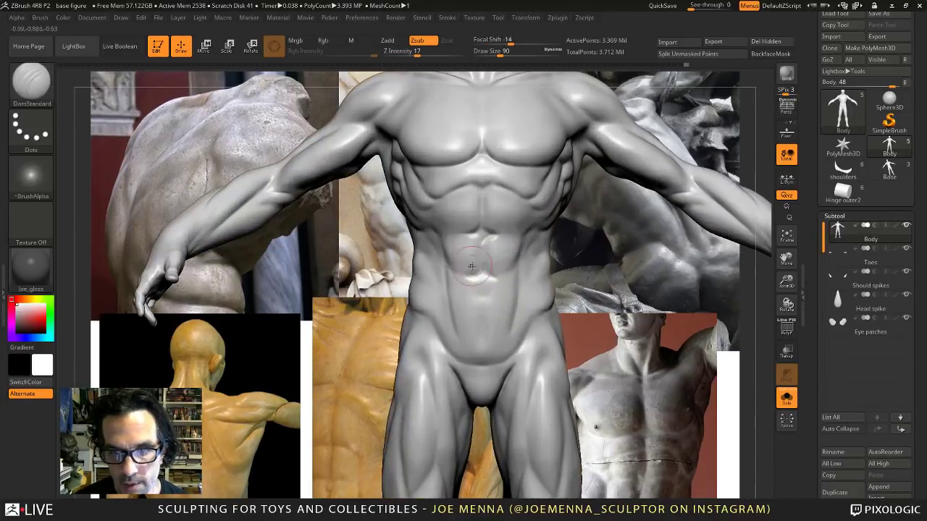
right_click_drag(434, 250, 478, 250)
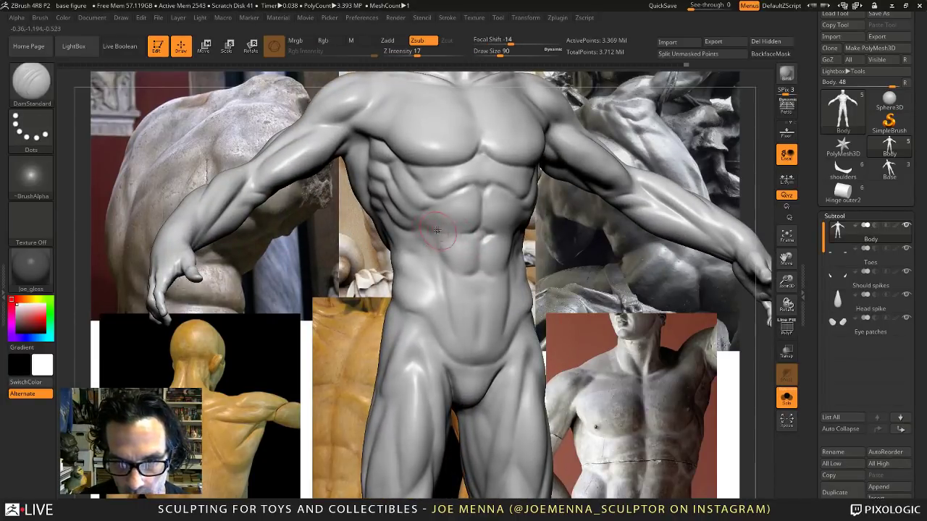
Carve the horizontal crease beneath the upper abdominals on both sides of the midline and soften it with Smooth.
left_click_drag(438, 231, 464, 236)
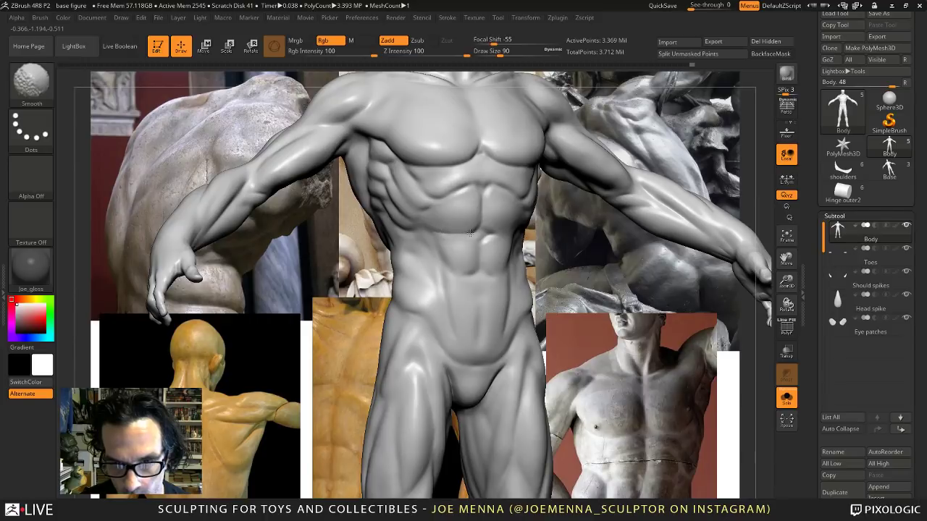
right_click_drag(463, 243, 427, 242)
key("shift")
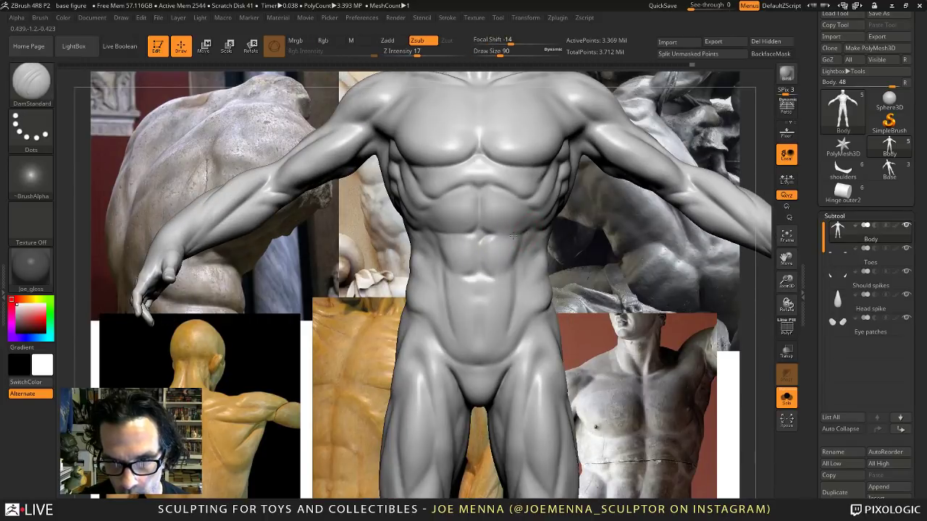
key("shift")
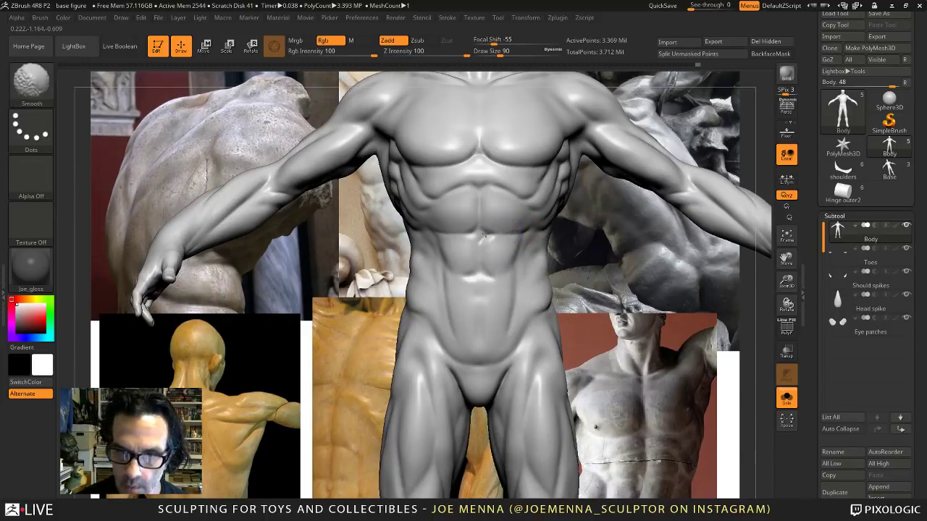
mouse_move(485, 235)
right_mouse_down("ctrl")
mouse_move(502, 267)
mouse_move(484, 253)
right_mouse_up("ctrl")
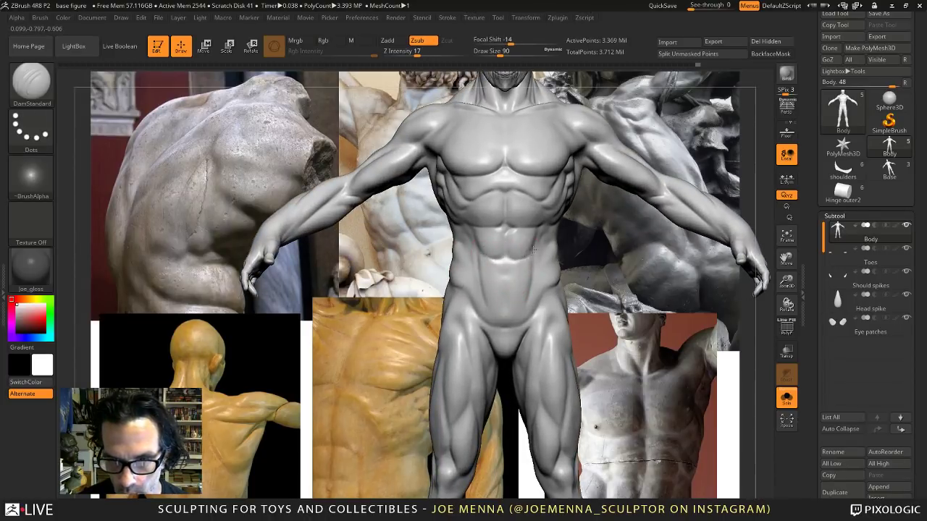
Soften the outer edge of the middle abdominals on the character's left side with Smooth.
key("shift")
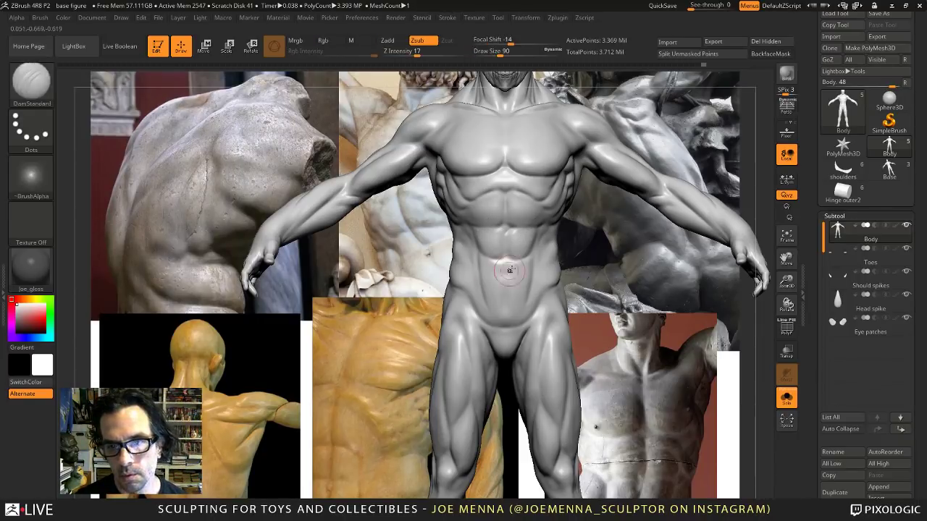
right_click_drag(509, 267, 553, 239, "ctrl")
left_click_drag(551, 239, 506, 252)
right_click_drag(506, 253, 537, 307)
left_click_drag(537, 307, 445, 267)
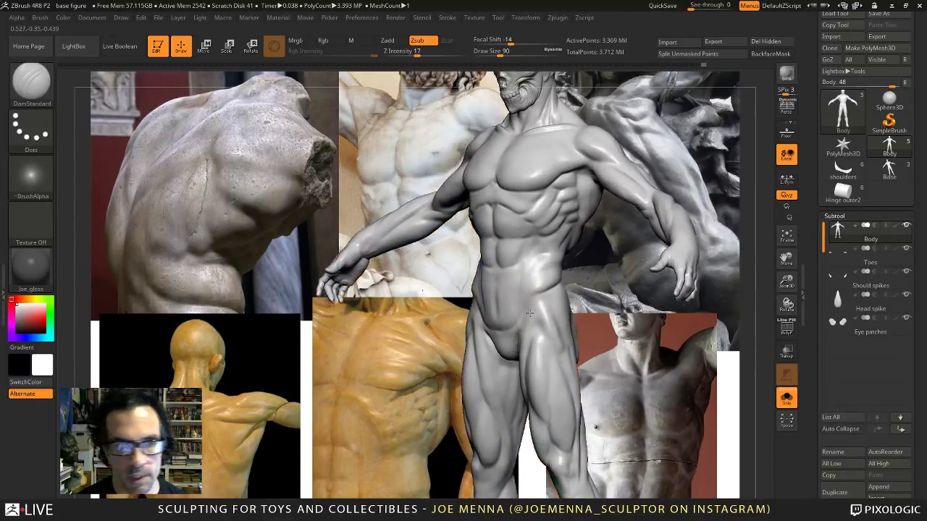
Choose the Clay brush with the DragRect stroke and the alphas7 alpha.
key("b")
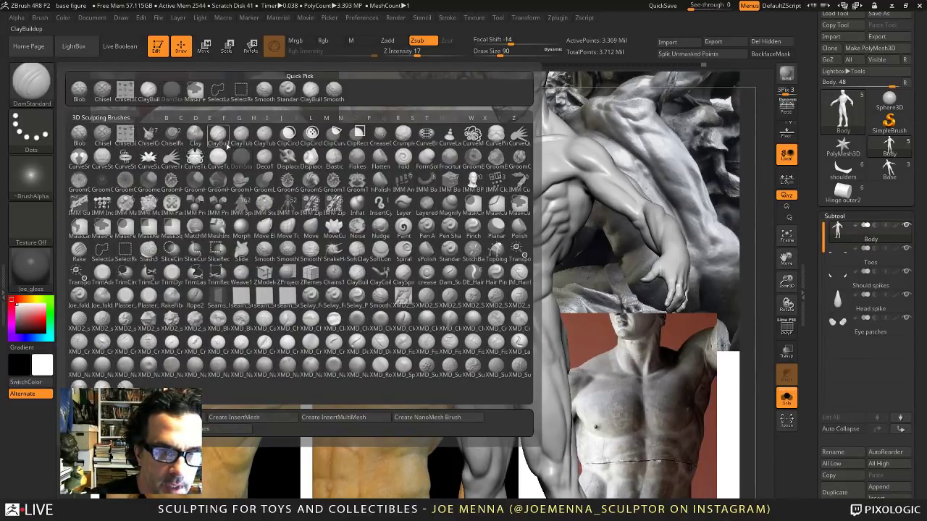
left_click(195, 132)
left_click(31, 129)
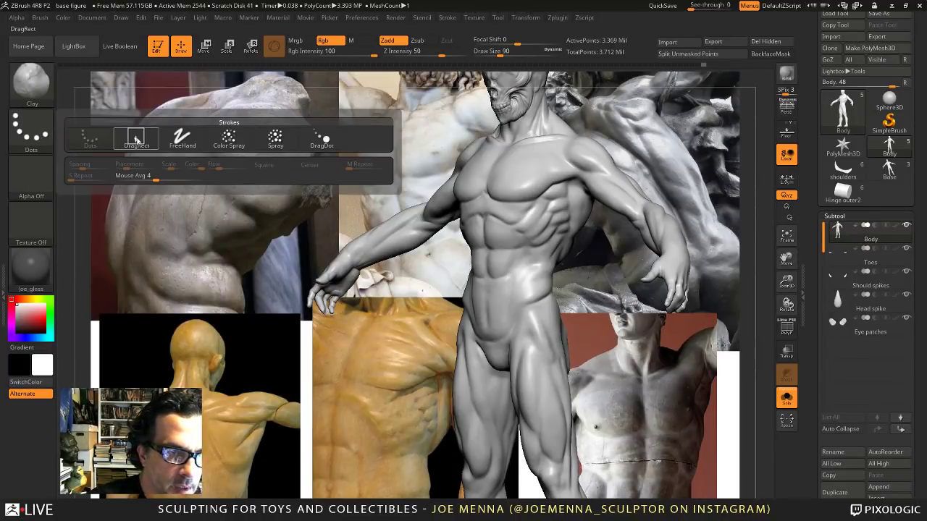
left_click(136, 137)
left_click(31, 174)
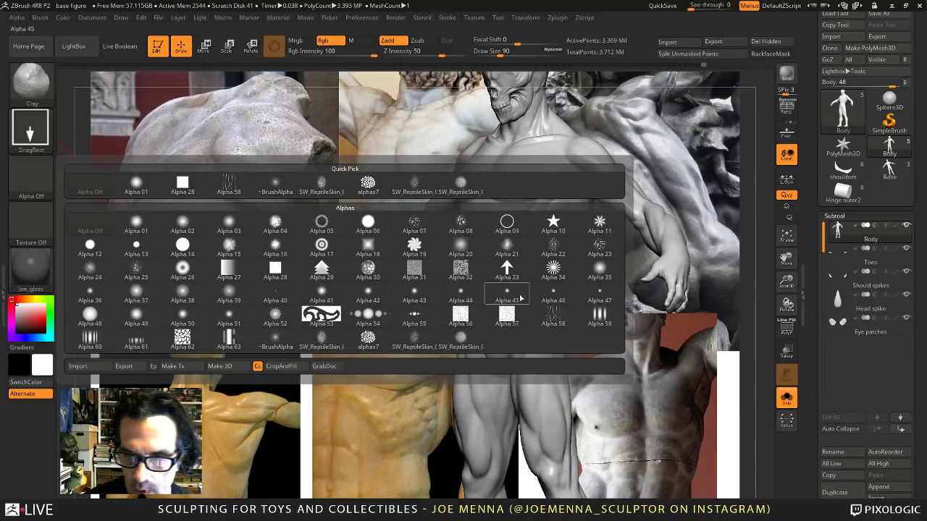
left_click(367, 340)
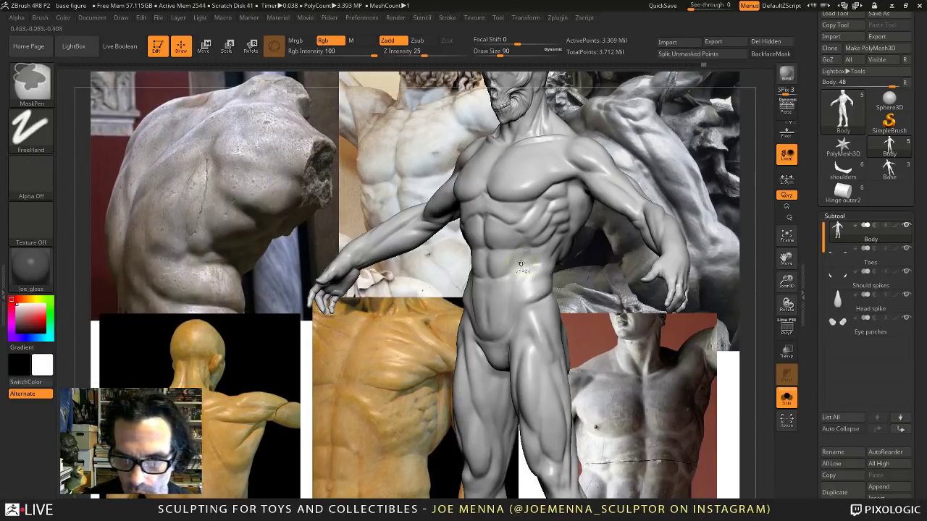
Try stamping the alpha over the character's left ribs at Draw Size 158 and Z Intensity 35, and undo the stamps.
right_click_drag(524, 275, 487, 373, "ctrl")
key("space")
left_click_drag(535, 215, 542, 215)
left_click(432, 53)
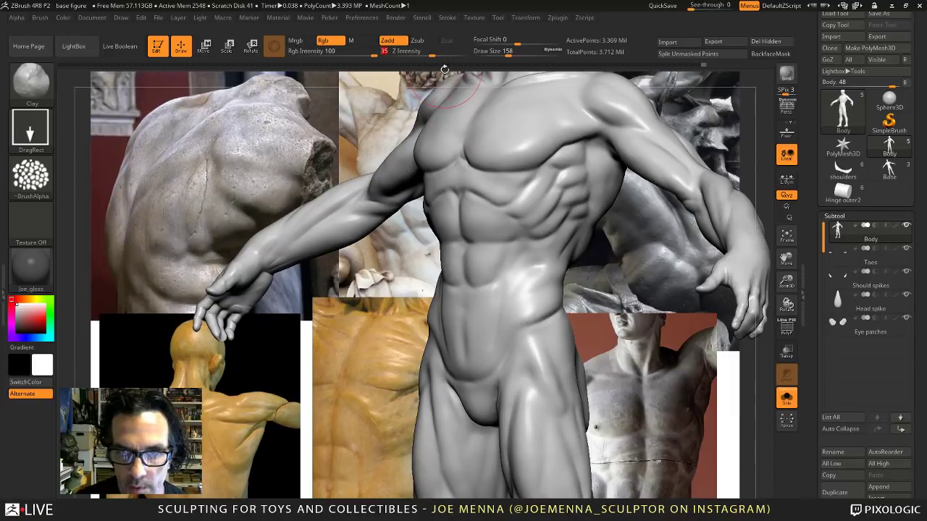
mouse_move(530, 194)
left_mouse_down()
mouse_move(529, 229)
mouse_move(562, 178)
mouse_move(572, 189)
mouse_move(551, 218)
mouse_move(537, 281)
left_mouse_up()
mouse_move(536, 275)
right_mouse_down("ctrl")
mouse_move(501, 247)
mouse_move(558, 275)
mouse_move(548, 334)
right_mouse_up("ctrl")
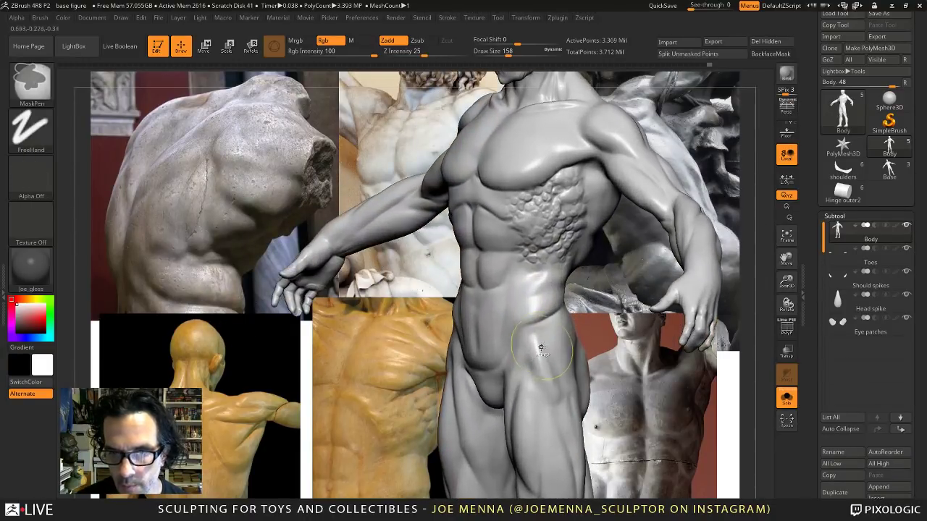
key("ctrl+z")
key("ctrl+z")
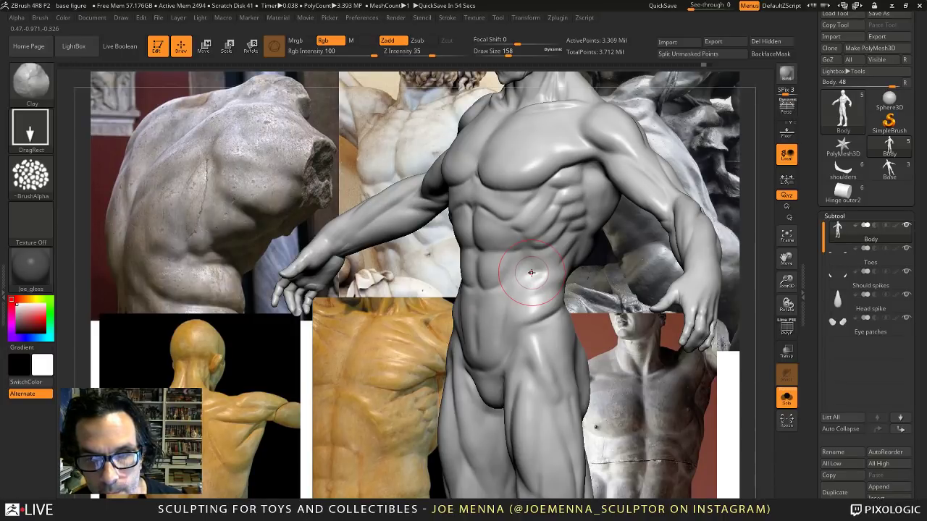
Switch to the ClayBuildup brush and set its Z Intensity to 9.
mouse_move(515, 288)
right_mouse_down()
mouse_move(564, 258)
mouse_move(500, 293)
mouse_move(467, 297)
mouse_move(481, 302)
mouse_move(480, 285)
right_mouse_up()
key("space")
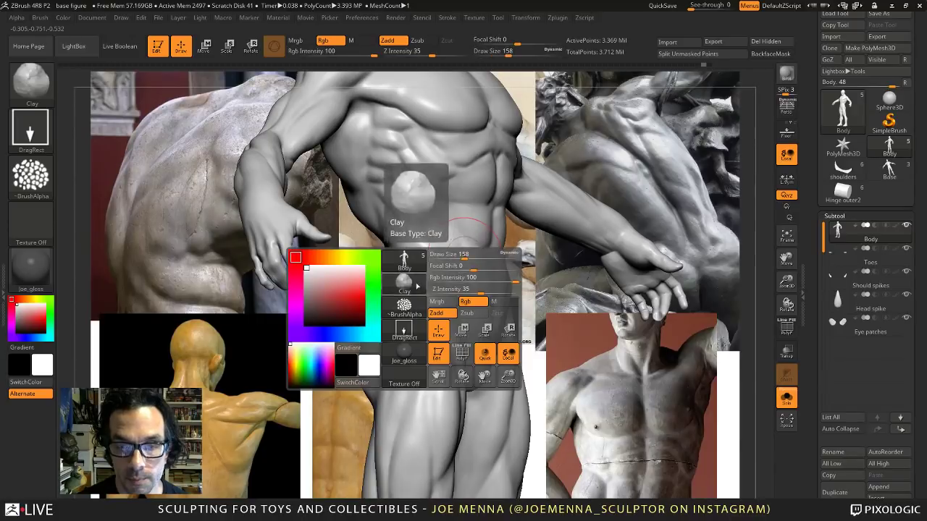
key("b")
left_click(493, 217)
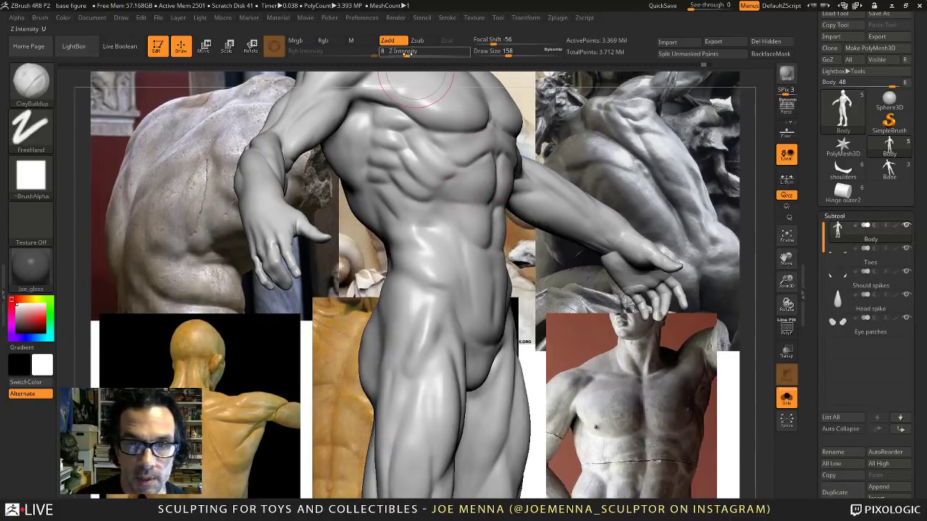
left_click(407, 53)
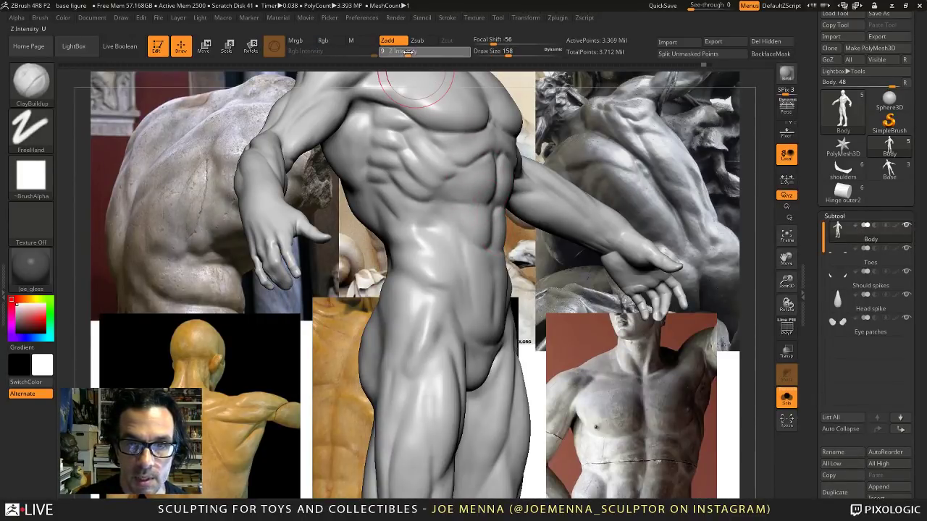
Set Draw Size to 46, build up a slim diagonal form beside the character's right middle abdominals and soften it with Smooth.
mouse_move(424, 196)
right_mouse_down()
mouse_move(451, 196)
mouse_move(450, 217)
right_mouse_up()
key("space")
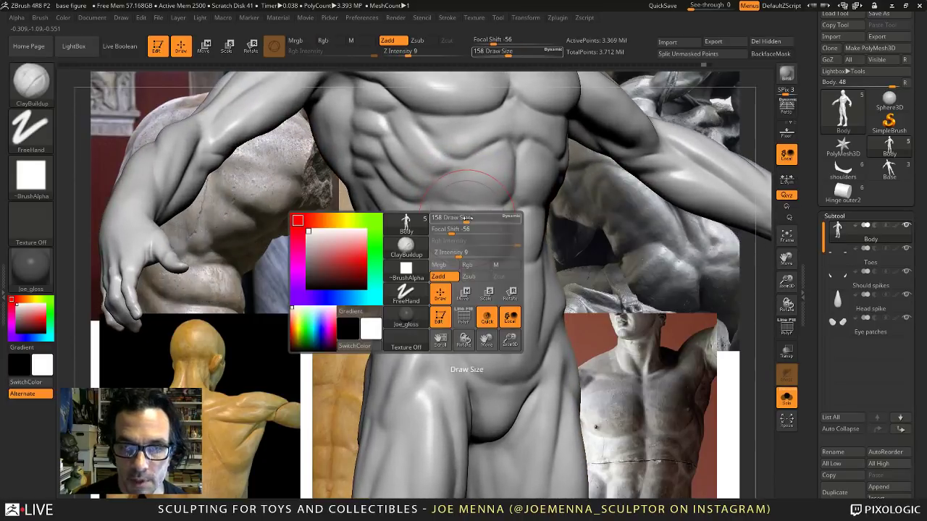
left_click(452, 218)
left_click(525, 19)
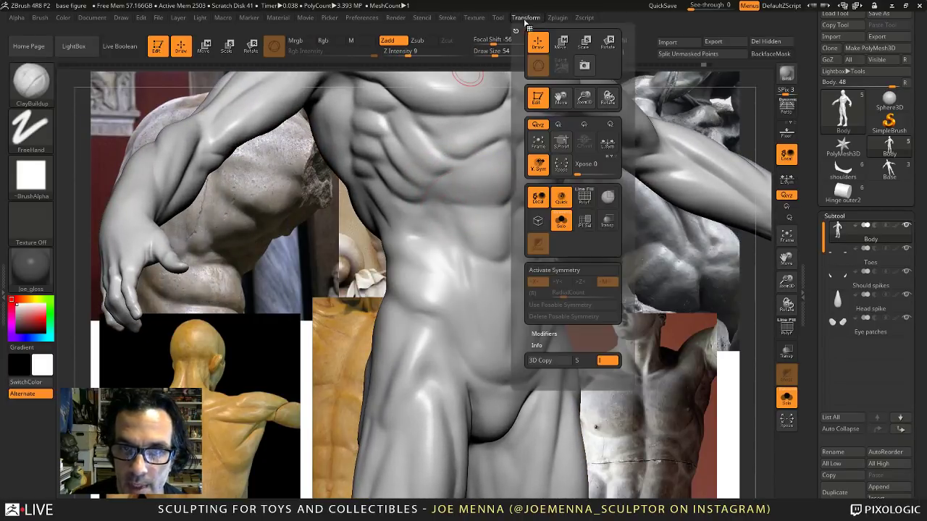
key("space")
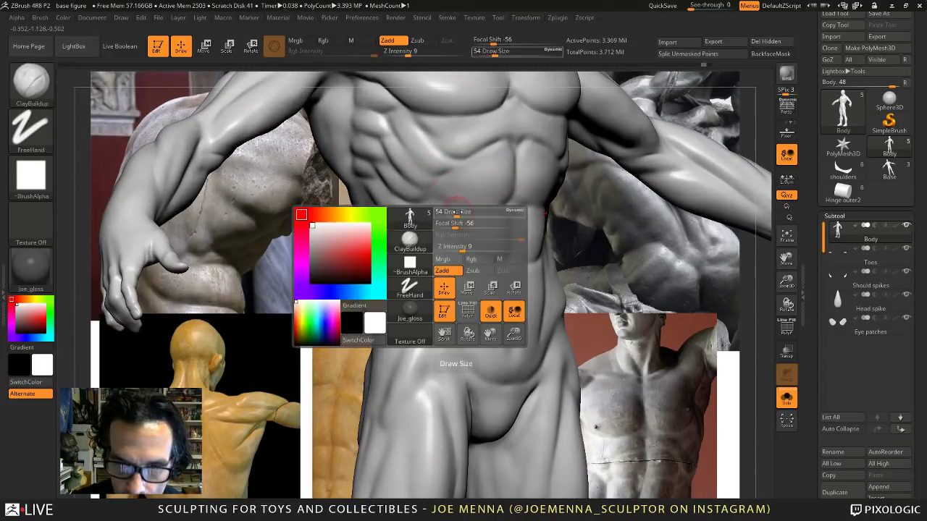
key("space")
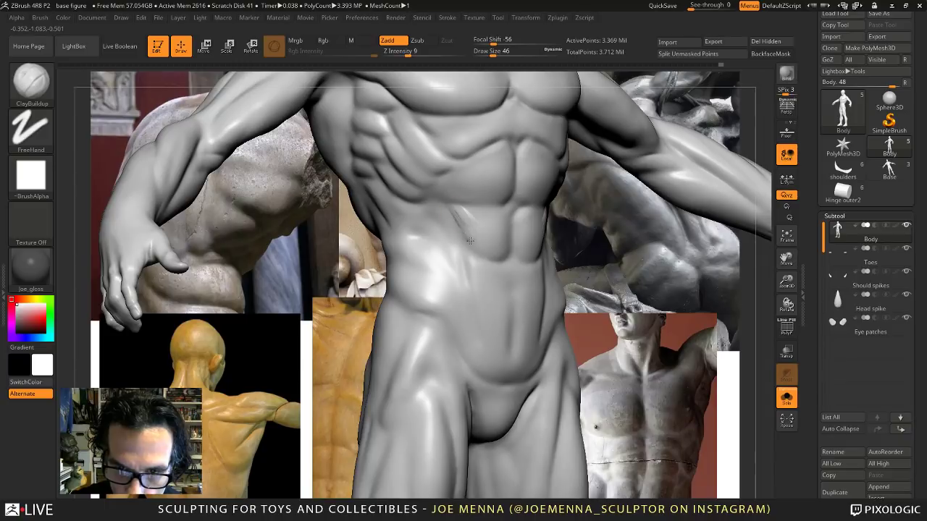
key("shift")
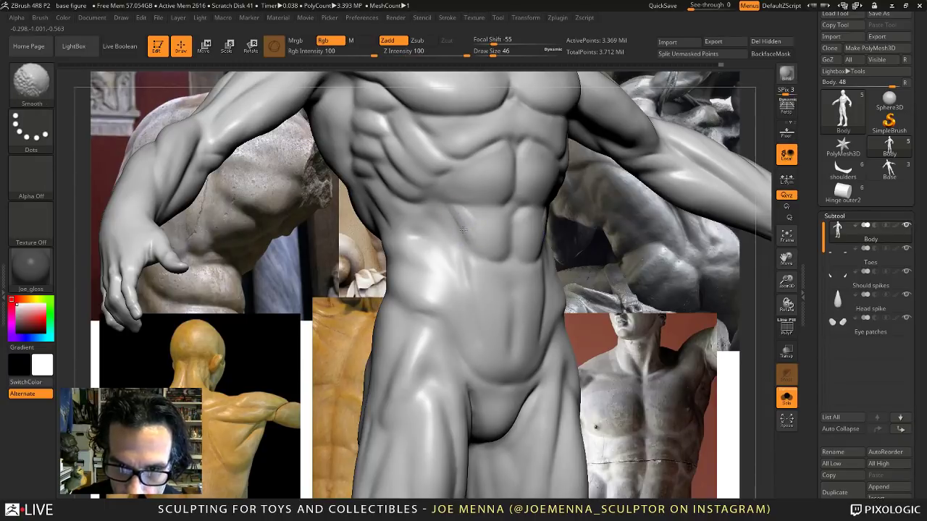
Set Draw Size to 56, build up the diagonal form beside the character's left middle abdominals and soften it with Smooth.
right_click_drag(477, 232, 427, 235)
left_click_drag(552, 217, 543, 234, "shift")
right_click_drag(540, 225, 575, 188, "ctrl")
mouse_move(567, 221)
right_mouse_down("alt")
mouse_move(560, 255)
mouse_move(532, 252)
mouse_move(507, 308)
right_mouse_up("alt")
key("space")
left_click_drag(553, 249, 556, 250)
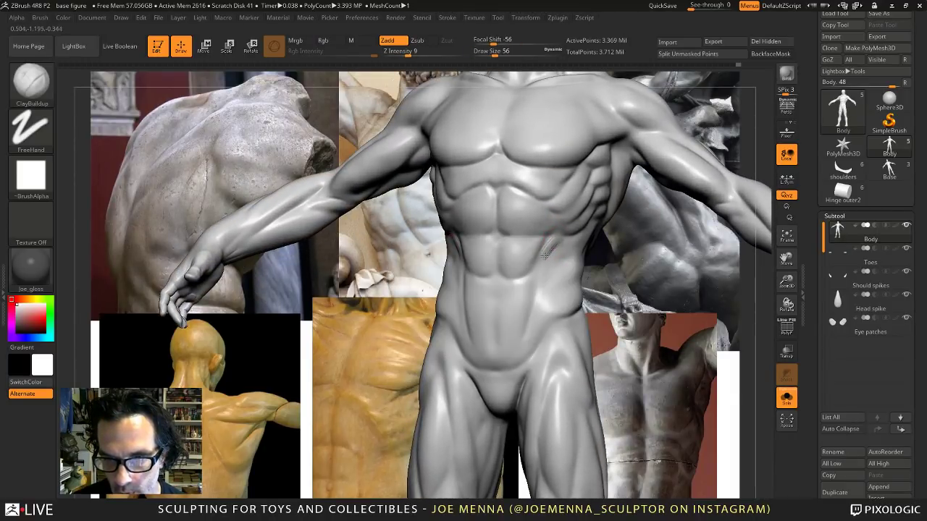
key("shift")
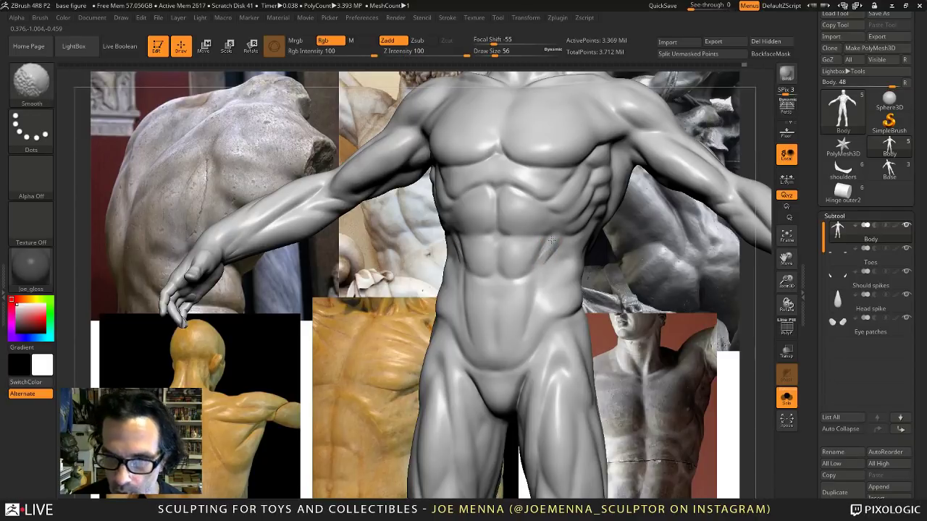
Set the ClayBuildup brush's Draw Size to 59 for working on the chest.
right_click_drag(545, 255, 553, 201, "ctrl")
mouse_move(553, 201)
right_mouse_down()
mouse_move(540, 239)
mouse_move(548, 265)
mouse_move(537, 194)
mouse_move(521, 264)
mouse_move(484, 238)
right_mouse_up()
key("space")
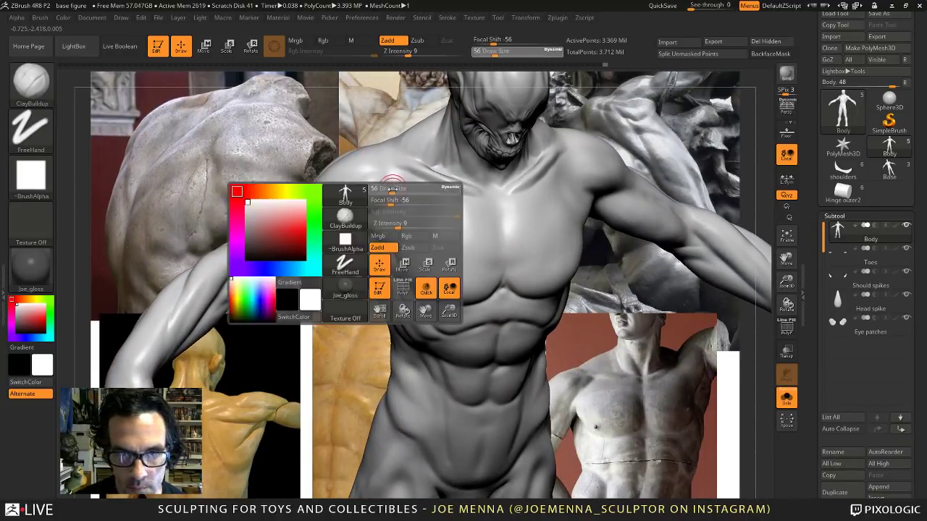
left_click(394, 189)
left_click_drag(393, 186, 387, 191)
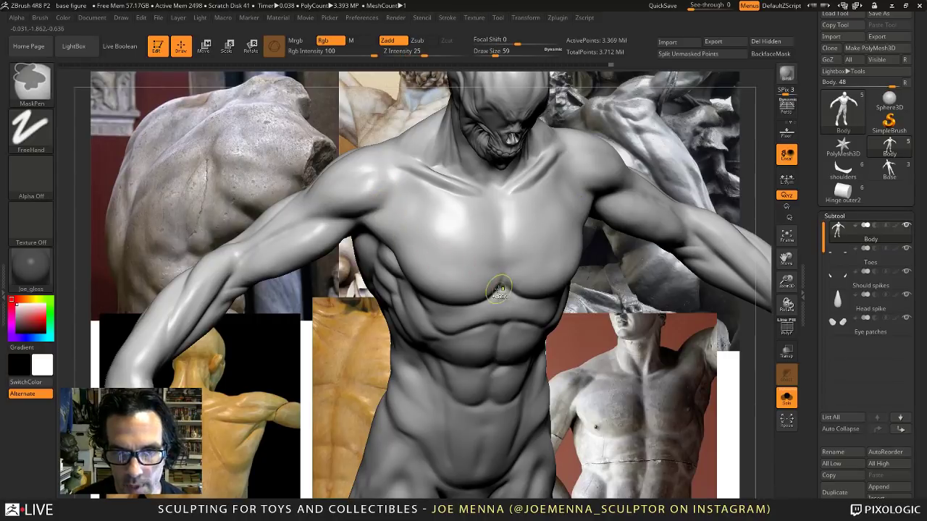
right_click_drag(498, 295, 500, 276)
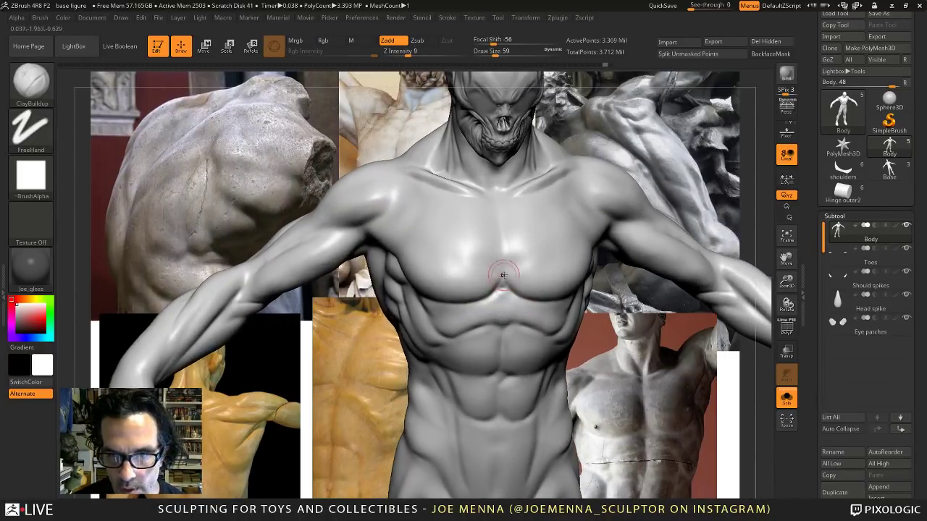
Switch to the DamStandard brush and turn off symmetry.
key("space")
left_click(461, 298)
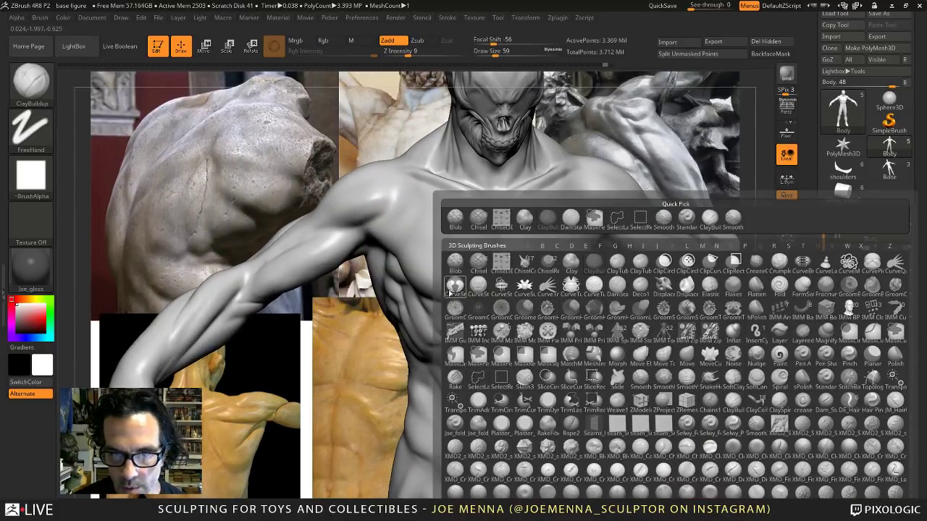
left_click(569, 223)
right_click_drag(527, 263, 526, 252)
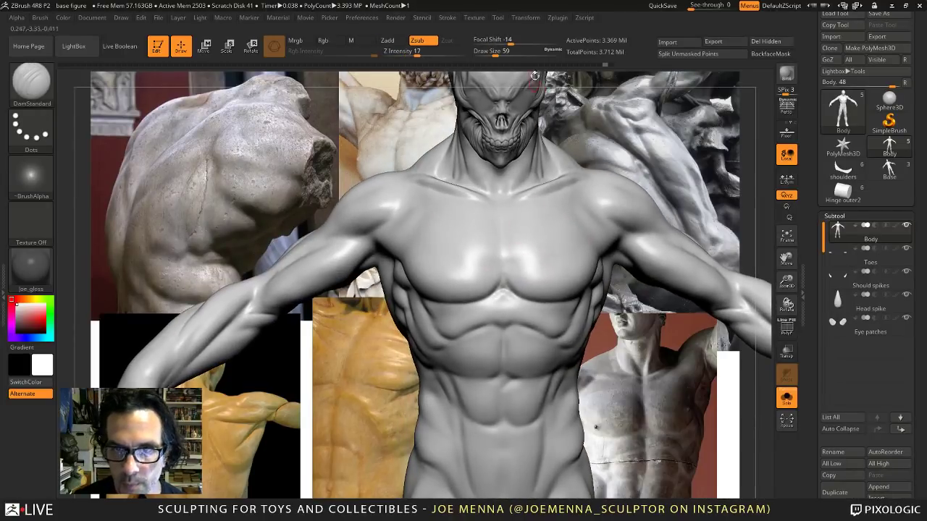
left_click(526, 20)
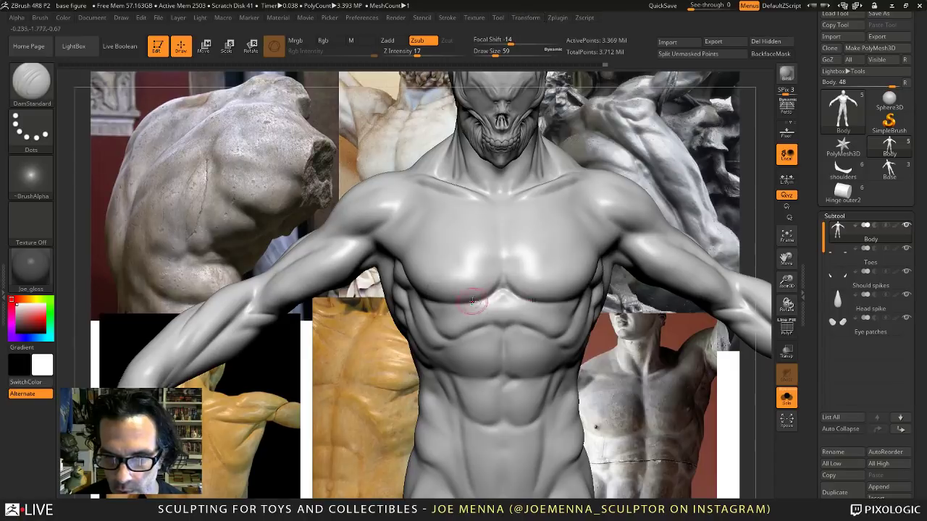
left_click(525, 17)
left_click(546, 273)
Set Draw Size to 39, carve a curved crease across the lower inner part of the character's left pectoral and soften it.
key("space")
left_click_drag(504, 281, 494, 280)
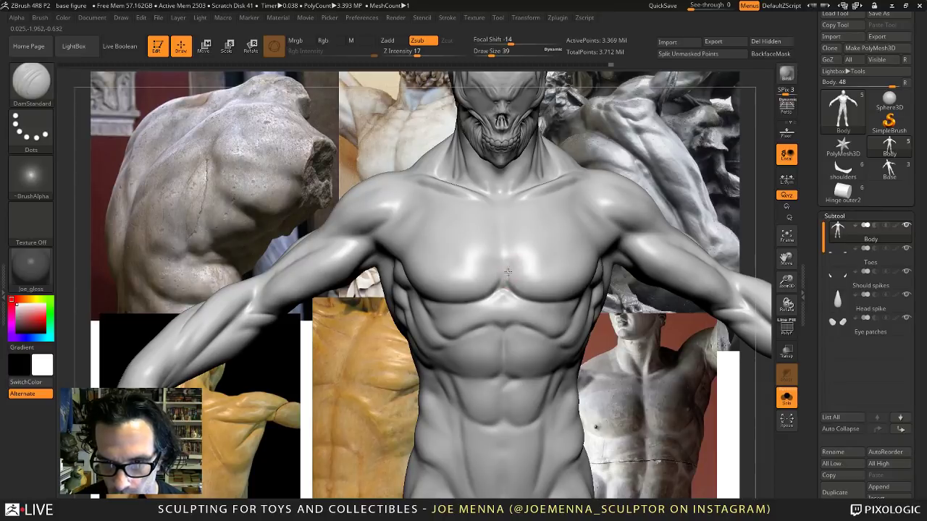
left_click_drag(516, 264, 553, 257)
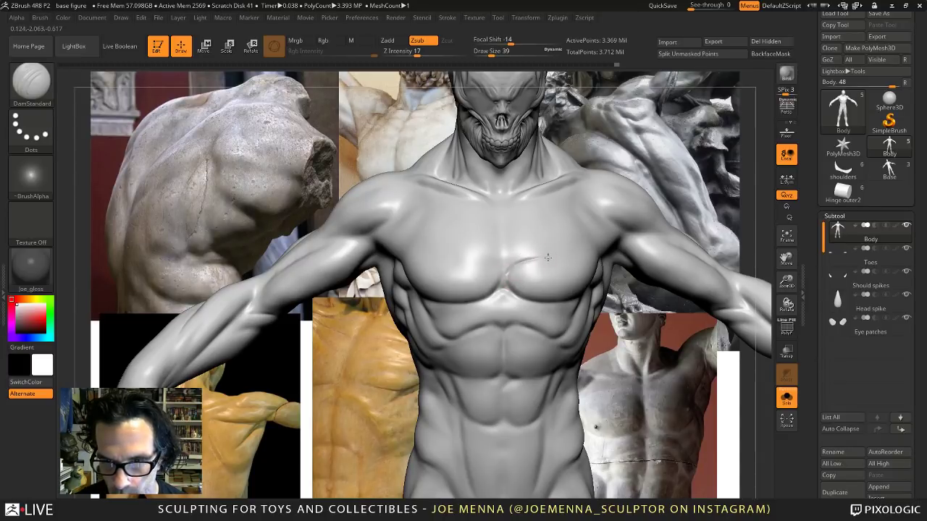
key("shift")
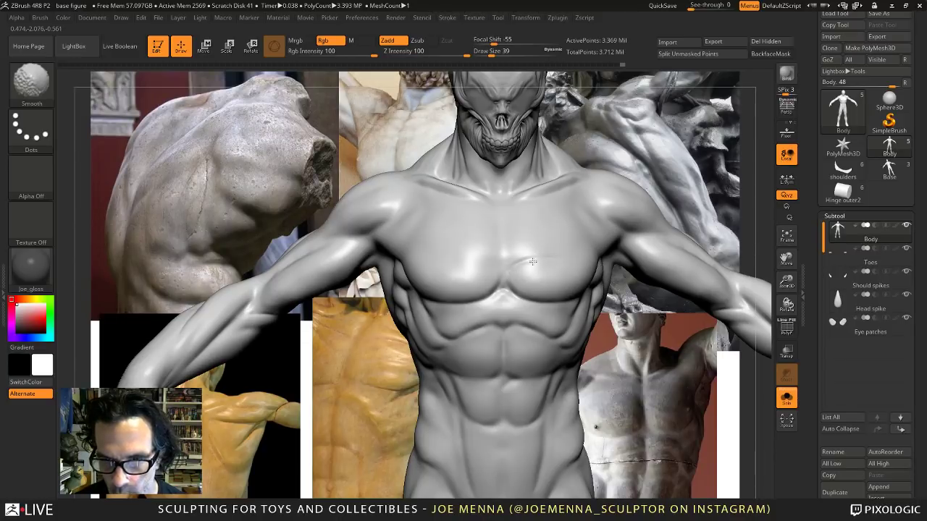
Carve a short crease into the lower inner part of the character's right pectoral with DamStandard.
mouse_move(529, 254)
right_mouse_down()
mouse_move(555, 273)
mouse_move(551, 335)
mouse_move(509, 272)
mouse_move(506, 248)
mouse_move(547, 275)
mouse_move(519, 299)
mouse_move(513, 250)
mouse_move(530, 307)
right_mouse_up()
right_click_drag(530, 308, 523, 269, "ctrl")
right_click_drag(522, 269, 513, 275, "alt")
left_click_drag(450, 288, 456, 277)
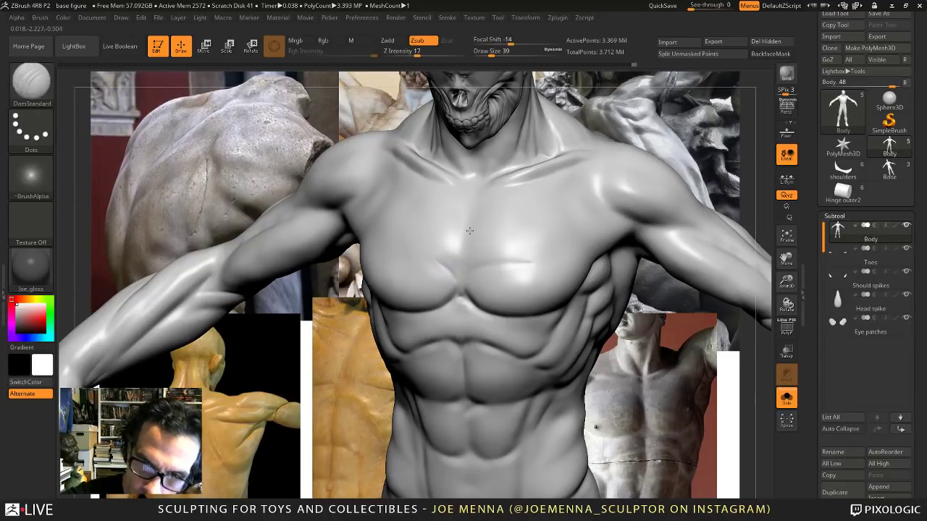
Carve a second, higher crease running outward from the sternum across the character's left pectoral and soften it with Smooth.
right_click_drag(463, 253, 492, 214, "shift")
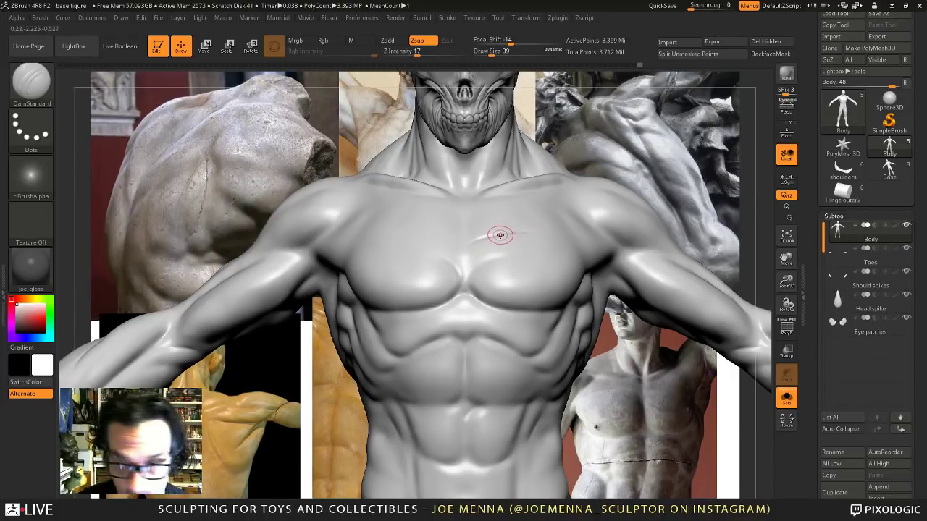
key("shift")
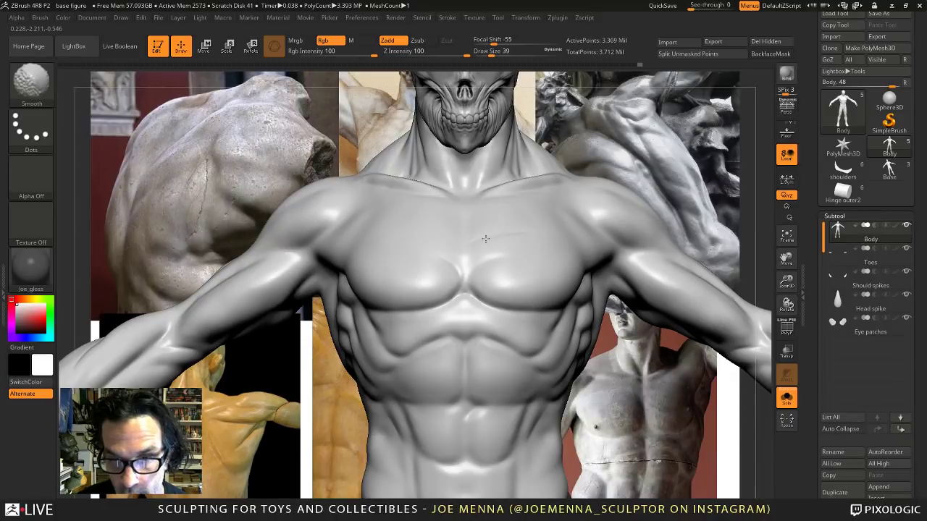
right_click_drag(494, 237, 483, 282)
key("shift")
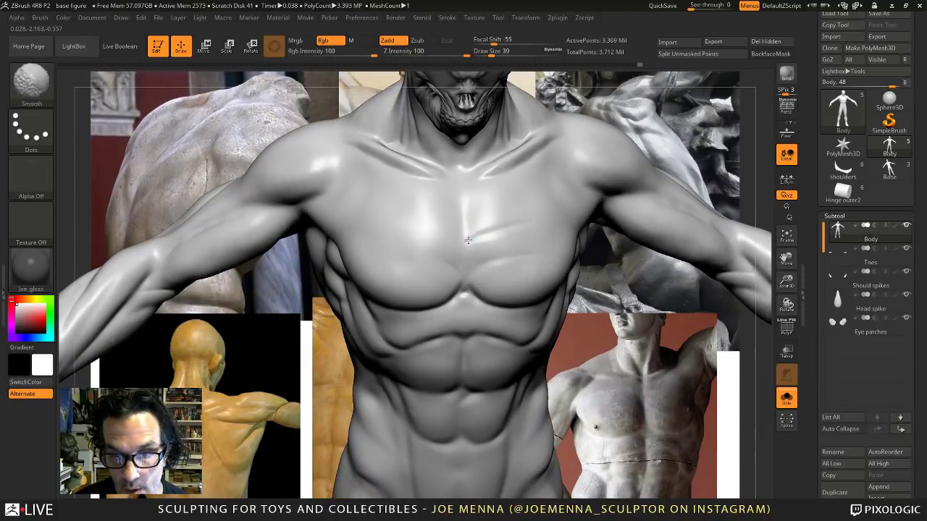
Carve a higher crease across the character's right pectoral and soften the creases on that side with Smooth.
left_click_drag(468, 242, 391, 209, "shift")
key("shift")
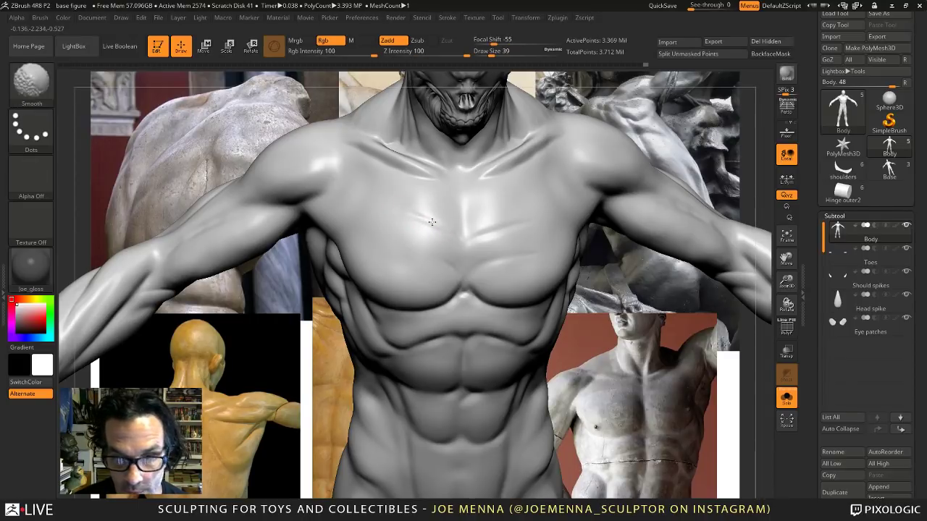
left_click_drag(432, 223, 447, 233, "shift")
mouse_move(448, 244)
right_mouse_down()
mouse_move(496, 228)
mouse_move(510, 243)
right_mouse_up()
left_click_drag(455, 265, 447, 261, "shift")
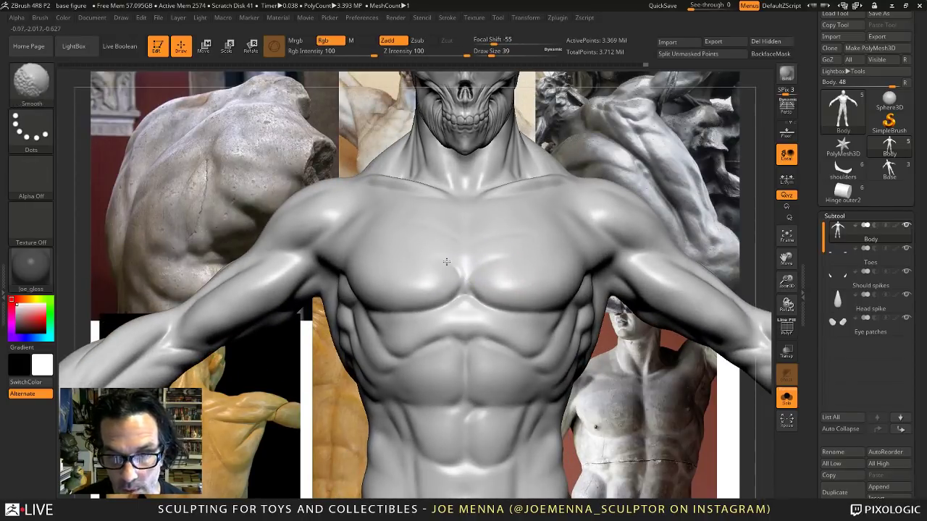
Carve a small V-shaped crease at the base of the sternum, above the upper abdominals, and soften it with Smooth.
right_click_drag(533, 286, 532, 184, "ctrl")
mouse_move(563, 324)
right_mouse_down("alt")
mouse_move(543, 238)
mouse_move(542, 283)
mouse_move(520, 277)
mouse_move(510, 295)
right_mouse_up("alt")
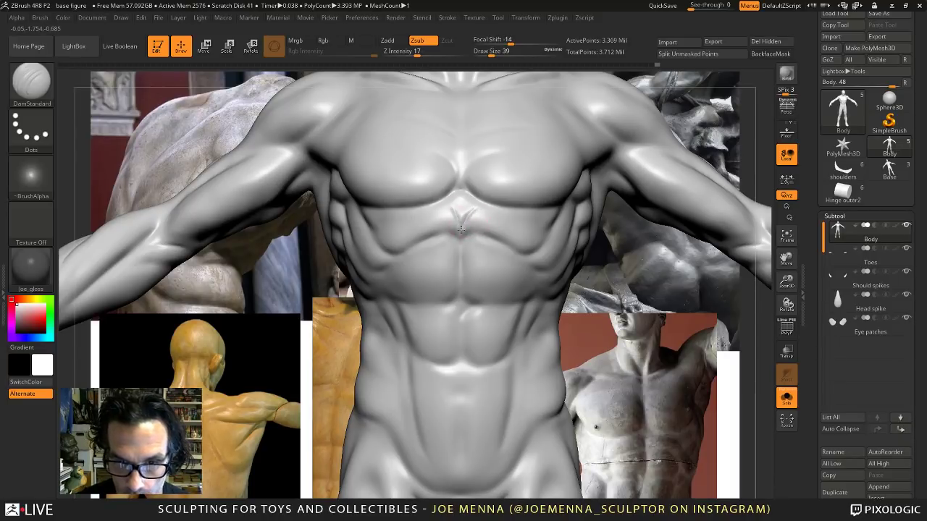
key("shift")
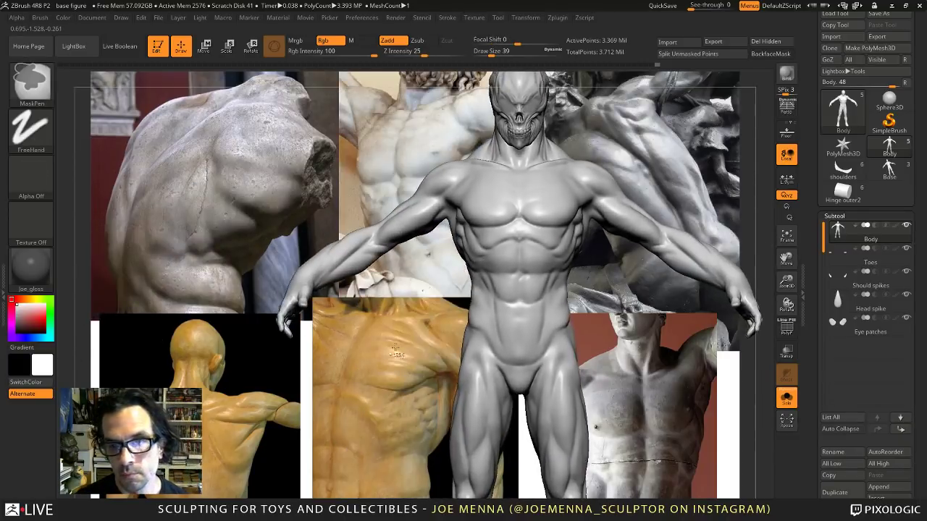
key("ctrl")
mouse_move(572, 334)
left_mouse_down()
mouse_move(532, 365)
mouse_move(532, 354)
mouse_move(491, 355)
mouse_move(529, 353)
mouse_move(515, 370)
left_mouse_up()
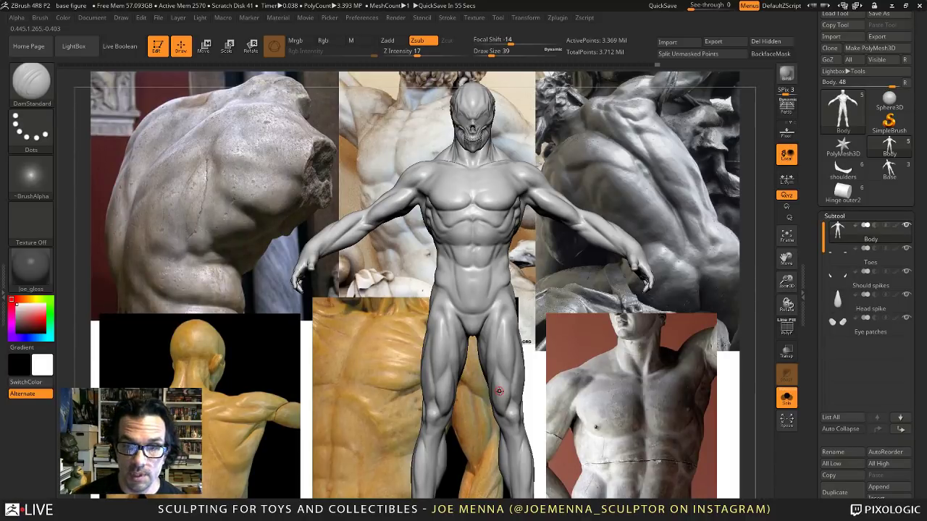
Set the DamStandard brush's Draw Size to 51 for carving the character's back.
right_click_drag(499, 391, 488, 292, "ctrl")
mouse_move(499, 254)
right_mouse_down("alt")
mouse_move(491, 288)
mouse_move(527, 285)
mouse_move(475, 309)
mouse_move(539, 322)
mouse_move(546, 256)
mouse_move(516, 320)
mouse_move(609, 288)
mouse_move(572, 279)
right_mouse_up("alt")
mouse_move(572, 279)
right_mouse_down("alt")
mouse_move(527, 291)
mouse_move(507, 283)
mouse_move(523, 205)
right_mouse_up("alt")
right_click_drag(504, 269, 480, 239)
key("space")
left_click_drag(412, 150, 417, 150)
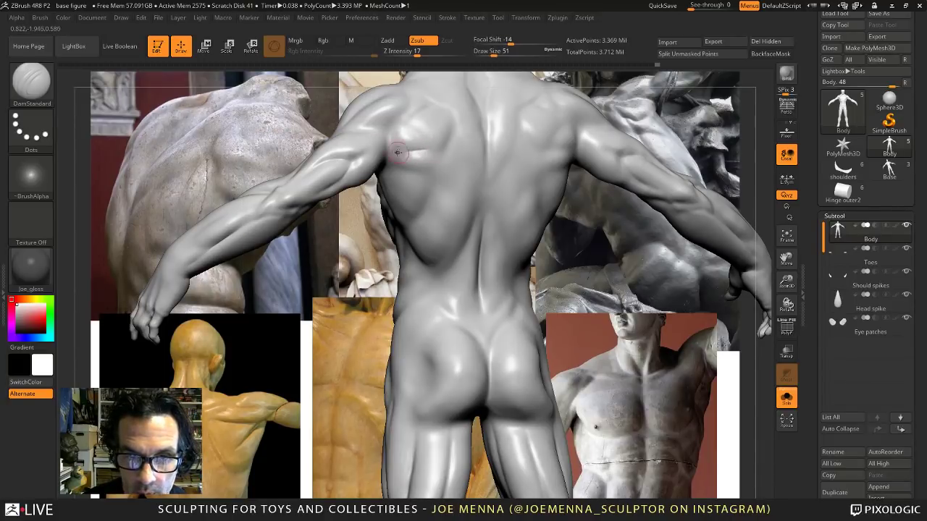
Try carving and softening creases across the left shoulder blade without symmetry.
key("shift")
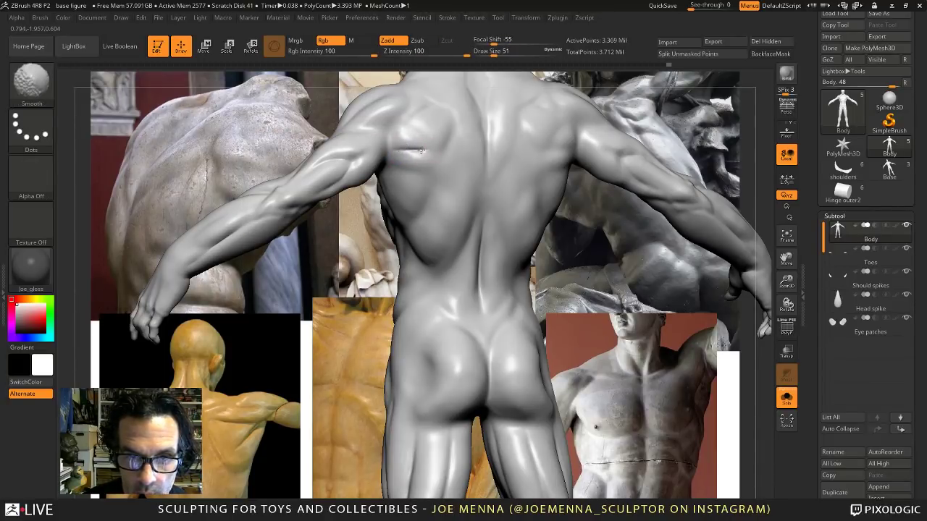
left_click_drag(424, 152, 419, 147, "shift")
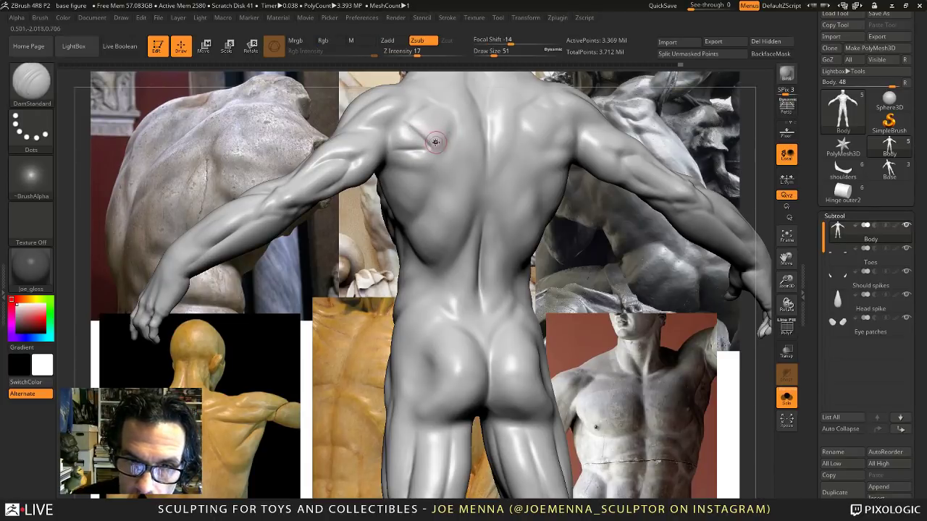
key("ctrl")
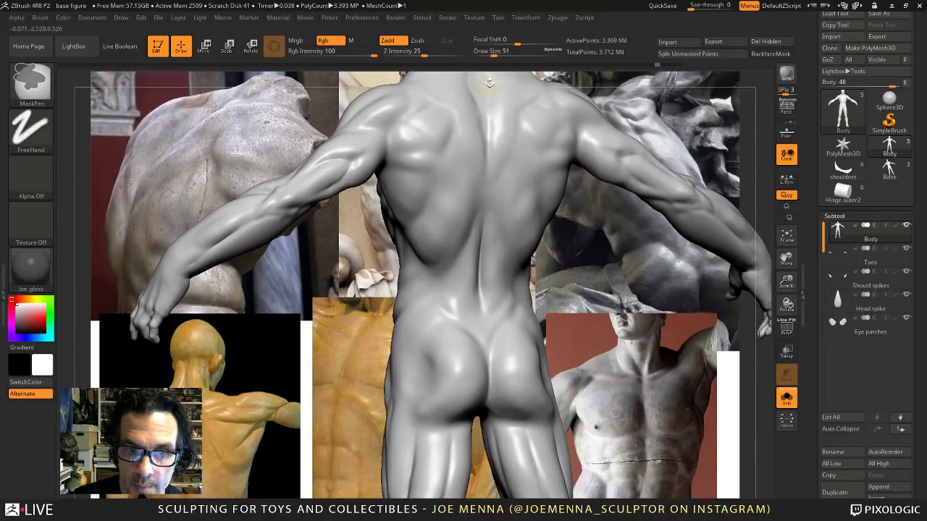
Activate symmetry, carve diagonal creases across both shoulder blades with DamStandard and soften them.
left_click(525, 19)
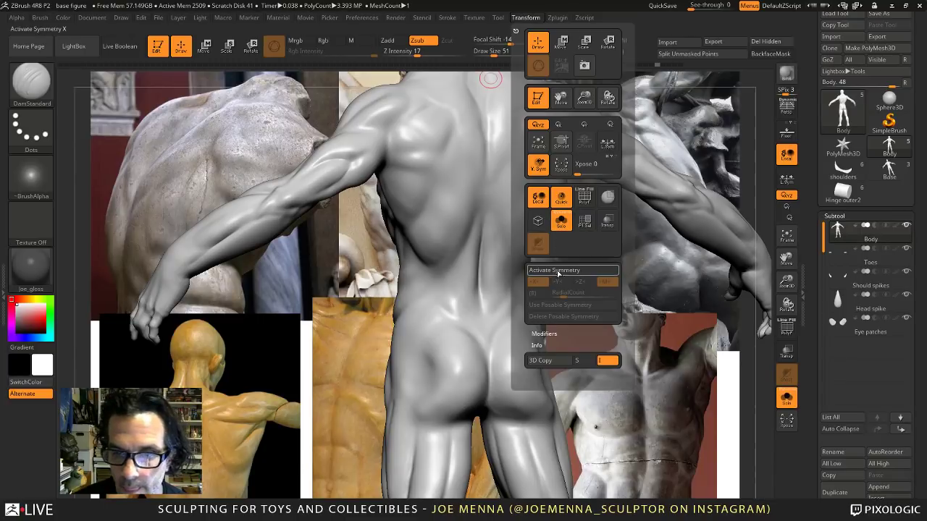
right_click_drag(521, 200, 480, 310, "alt")
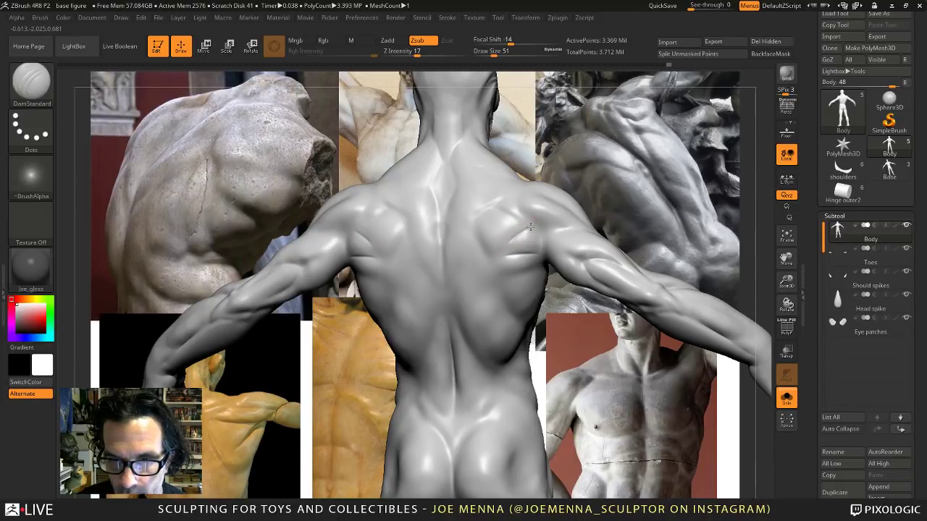
key("shift")
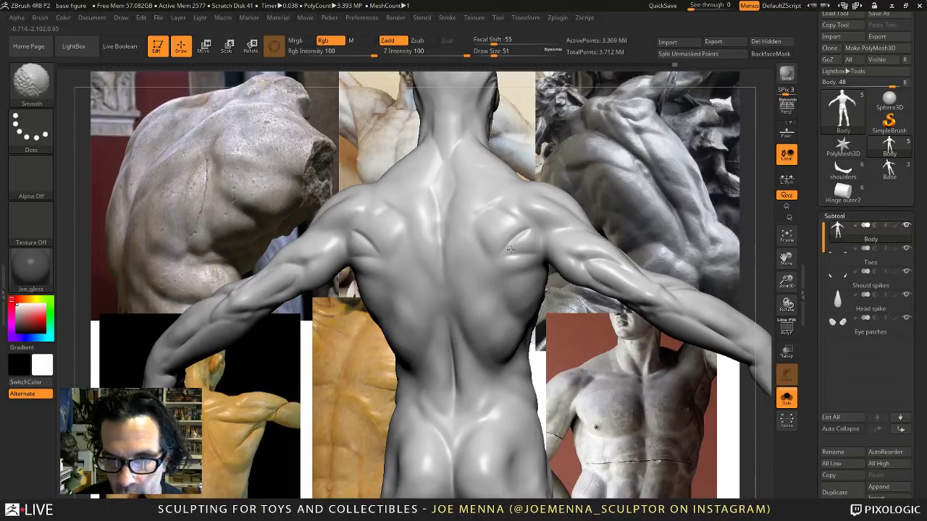
Carve creases along the inner and lower edges of both shoulder blades and soften them with Smooth.
right_click_drag(519, 243, 557, 245)
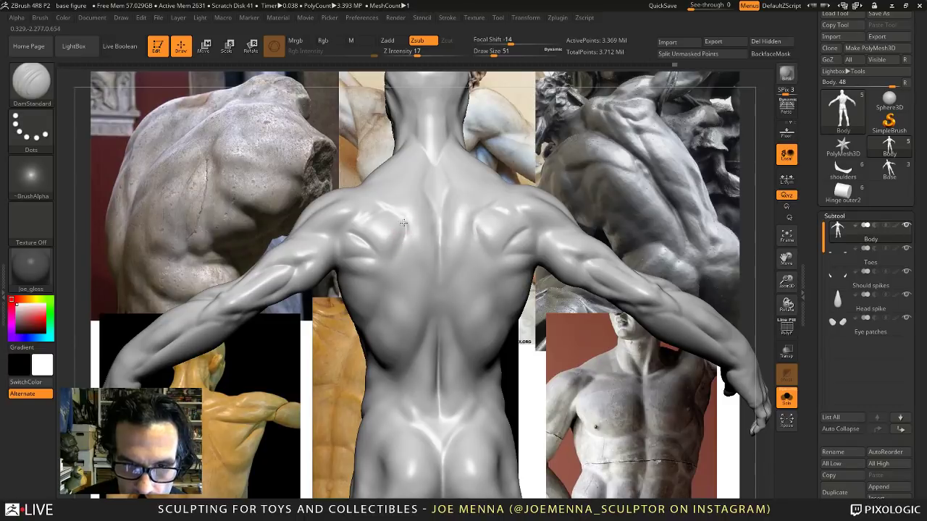
left_click_drag(405, 220, 380, 274)
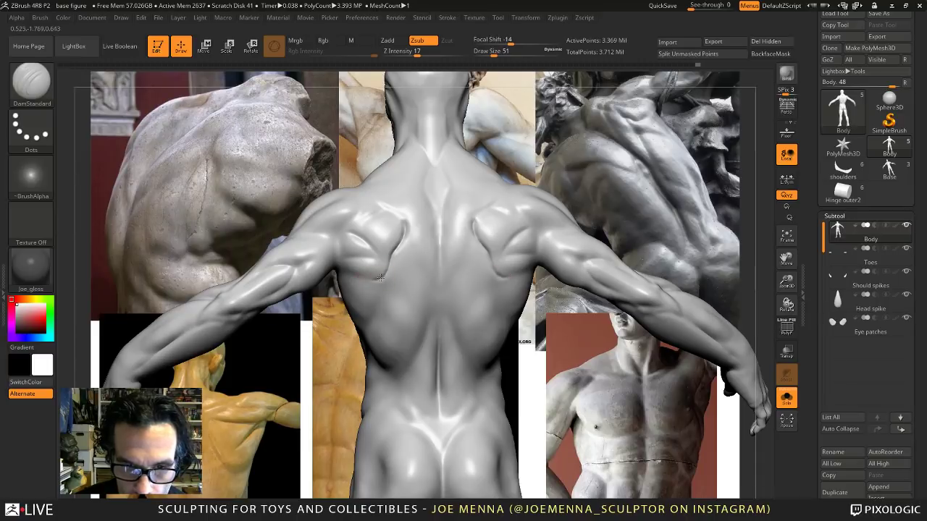
left_click_drag(393, 244, 396, 250, "shift")
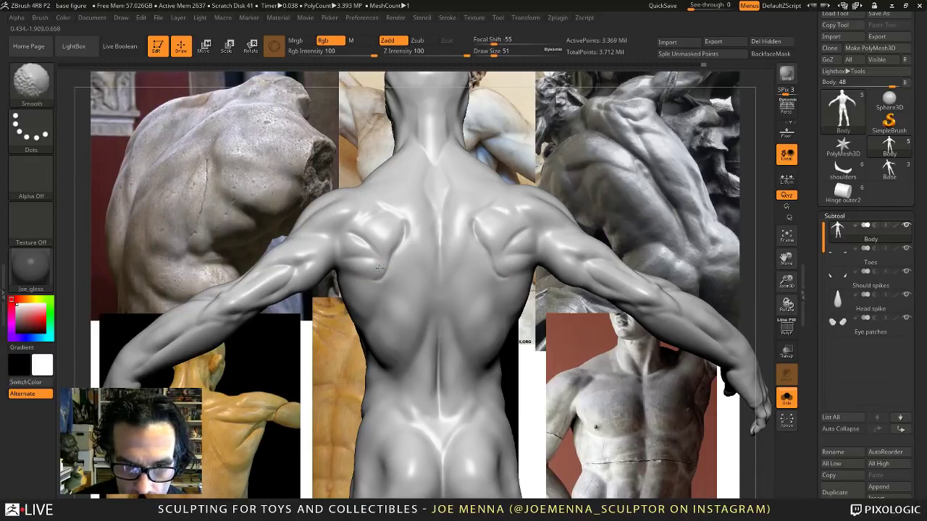
mouse_move(520, 291)
right_mouse_down("ctrl")
mouse_move(523, 233)
mouse_move(507, 240)
right_mouse_up("ctrl")
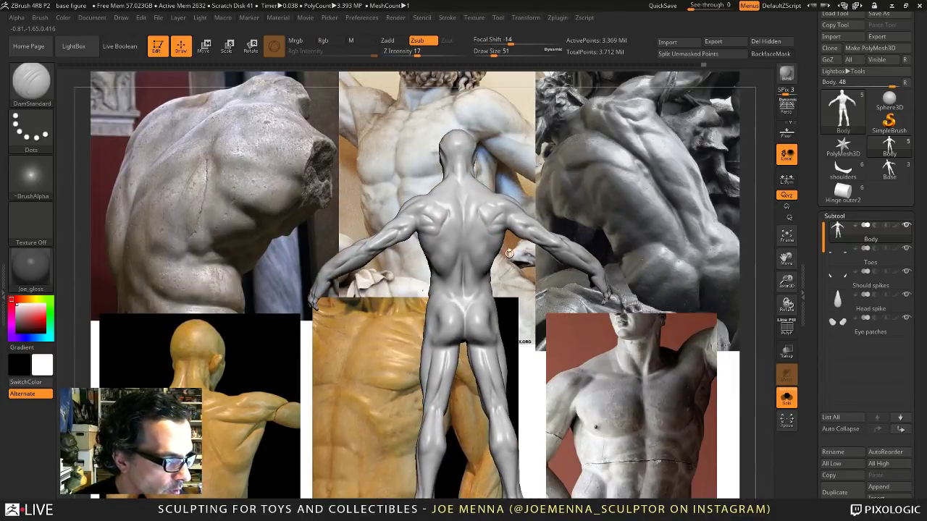
key("ctrl")
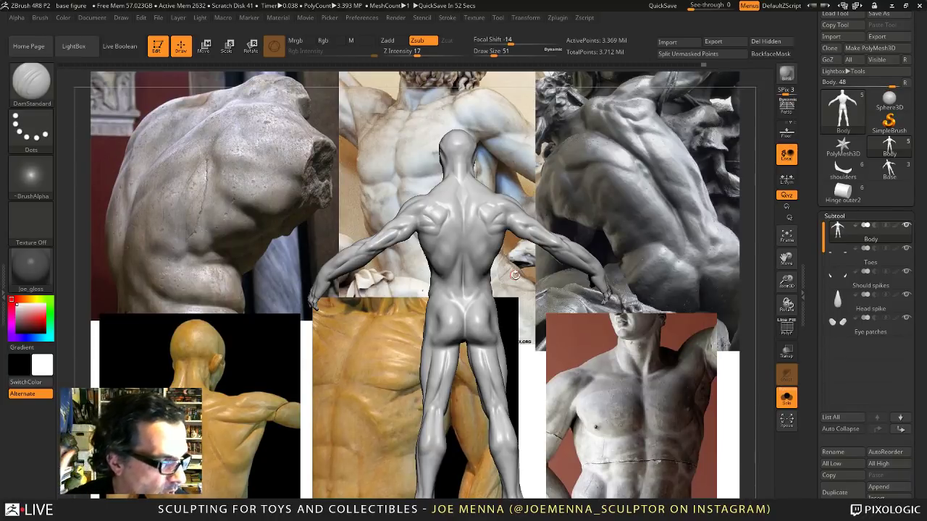
mouse_move(552, 256)
right_mouse_down("ctrl")
mouse_move(561, 313)
mouse_move(532, 311)
right_mouse_up("ctrl")
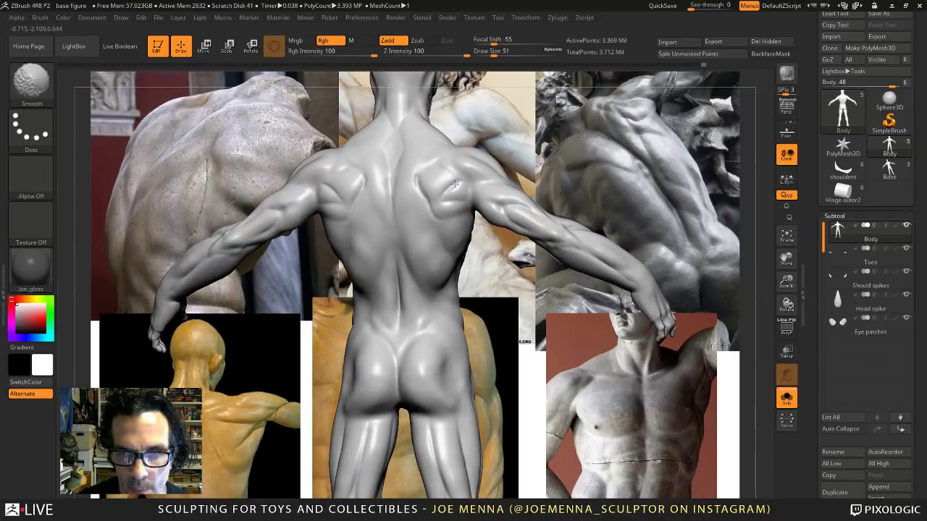
left_click_drag(454, 184, 454, 186, "shift")
Carve a long diagonal crease down each side of the mid-back, below the shoulder blades, and soften it with Smooth.
mouse_move(443, 253)
right_mouse_down("ctrl")
mouse_move(417, 218)
mouse_move(469, 234)
mouse_move(457, 281)
right_mouse_up("ctrl")
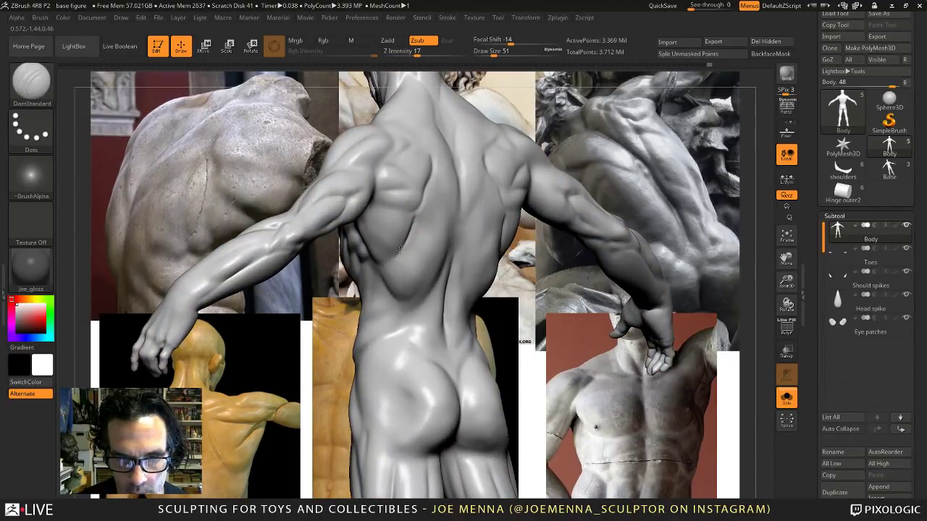
key("shift")
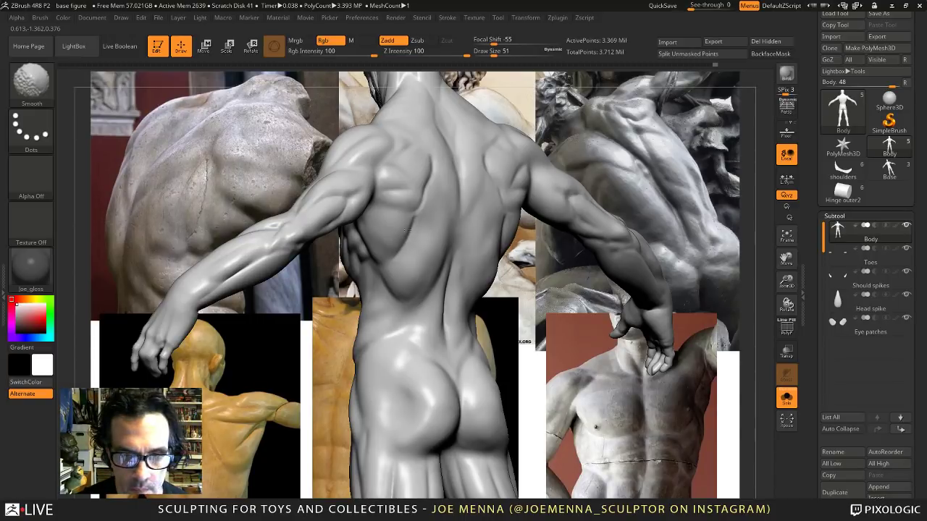
key("ctrl")
mouse_move(448, 254)
right_mouse_down("ctrl")
mouse_move(440, 253)
mouse_move(497, 242)
right_mouse_up("ctrl")
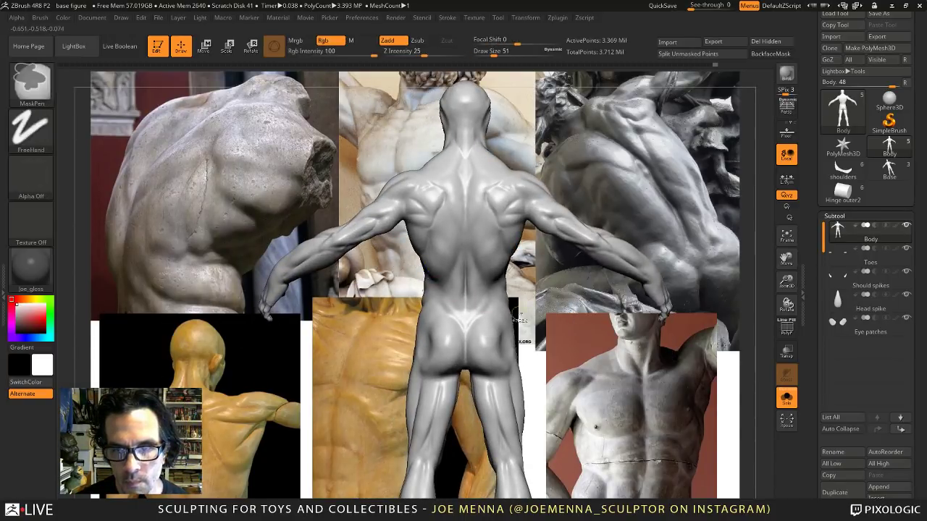
right_click_drag(435, 281, 507, 314, "ctrl")
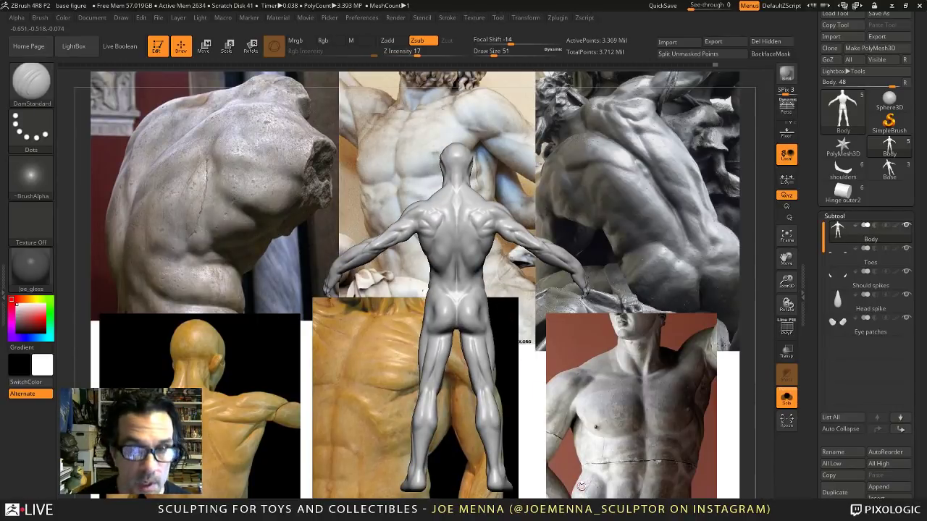
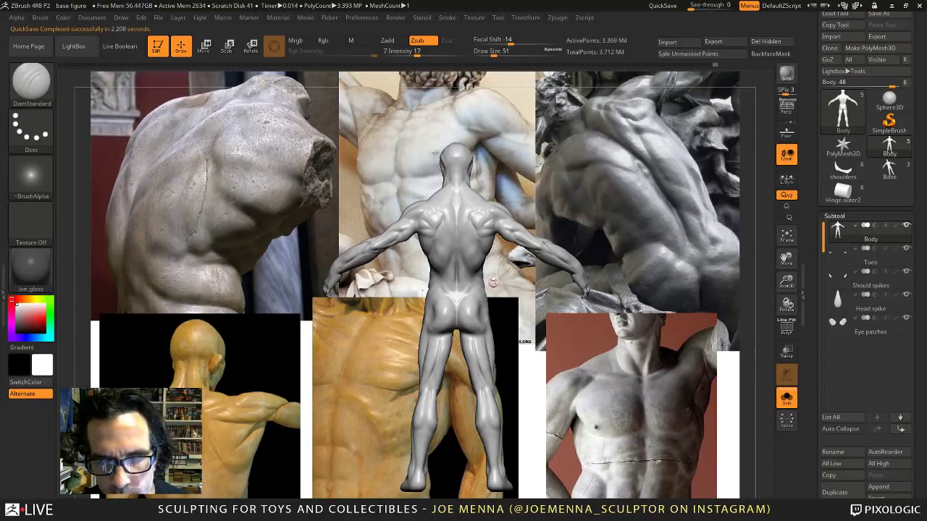
Carve a crease along the hip line above each buttock with DamStandard and soften it with Smooth.
left_click_drag(493, 286, 515, 284)
mouse_move(516, 284)
right_mouse_down()
mouse_move(515, 330)
mouse_move(487, 336)
mouse_move(527, 267)
mouse_move(500, 300)
mouse_move(507, 281)
right_mouse_up()
left_click_drag(506, 281, 450, 207)
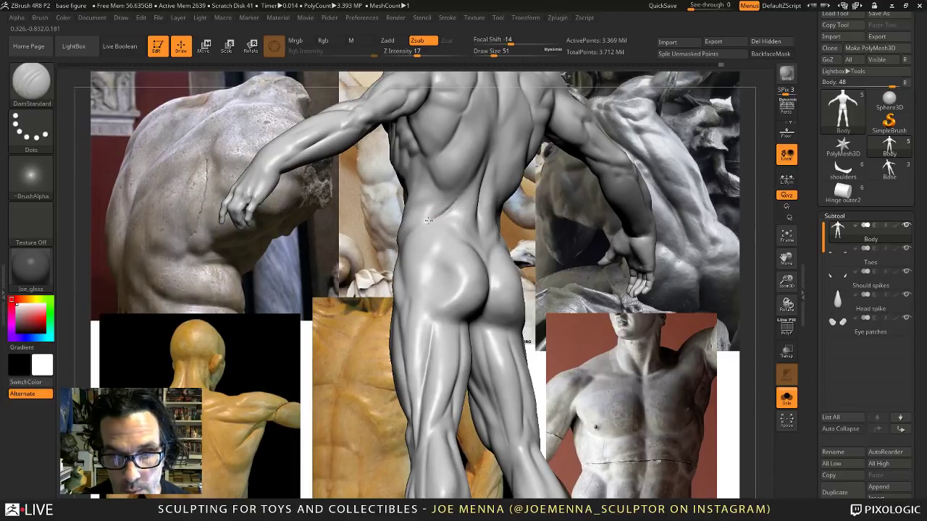
key("shift")
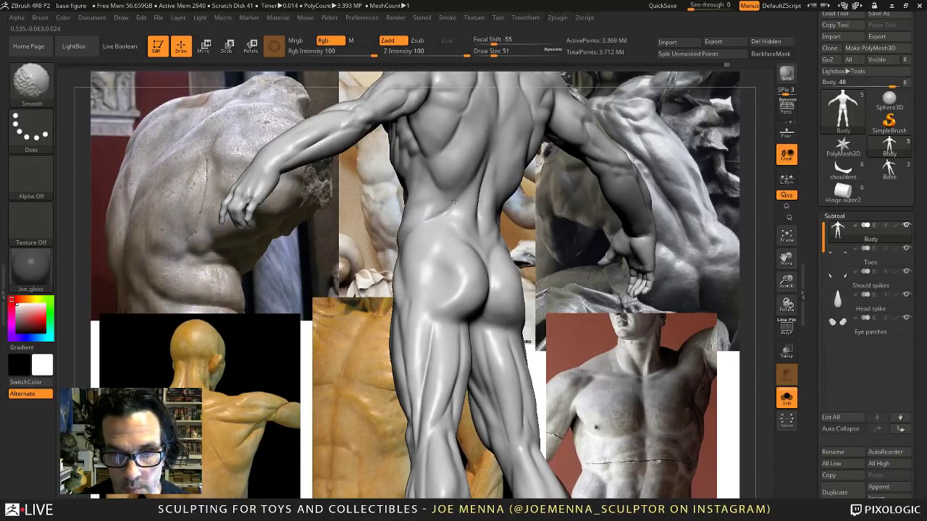
Carve the lower trapezius edges as a V converging on the spine, and soften them with Draw Size 77.
mouse_move(429, 226)
right_mouse_down("ctrl")
mouse_move(477, 189)
mouse_move(449, 234)
mouse_move(459, 253)
mouse_move(472, 243)
mouse_move(464, 215)
mouse_move(448, 317)
right_mouse_up("ctrl")
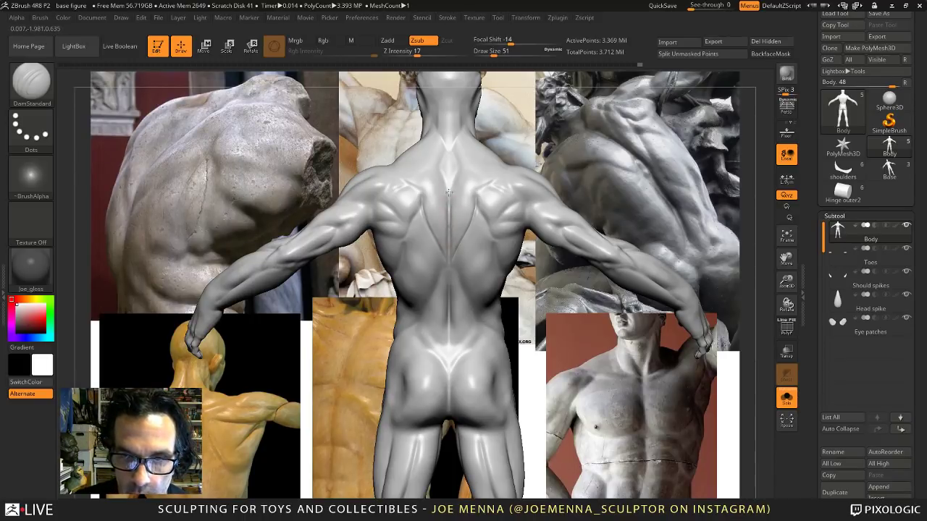
key("shift")
key("space")
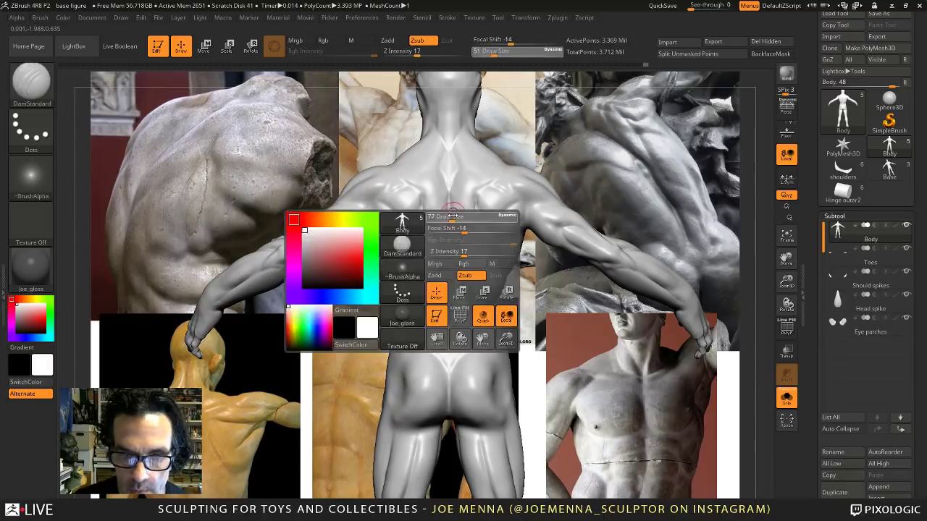
left_click_drag(448, 215, 454, 215)
key("shift")
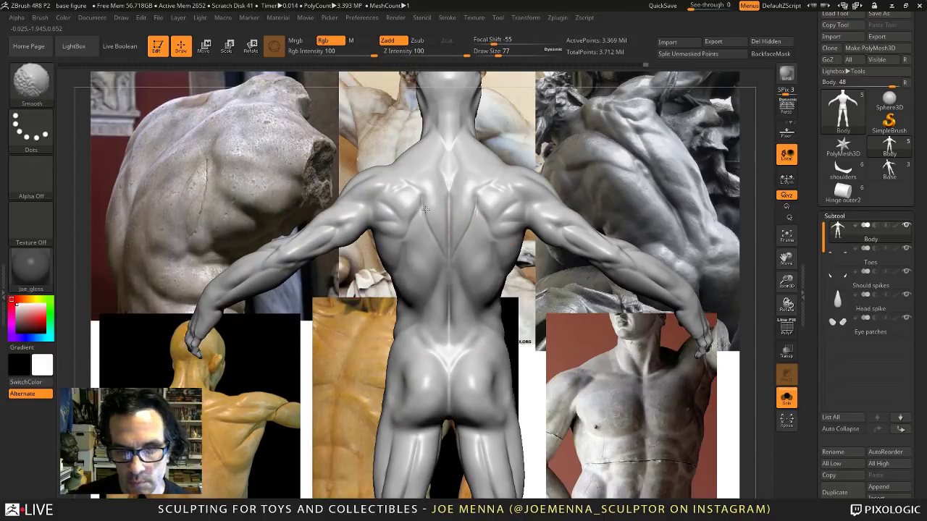
Carve a crease across the front of both upper arms, just below the shoulders, with DamStandard.
mouse_move(480, 288)
right_mouse_down("ctrl")
mouse_move(484, 195)
mouse_move(544, 263)
mouse_move(585, 264)
mouse_move(557, 273)
mouse_move(534, 319)
right_mouse_up("ctrl")
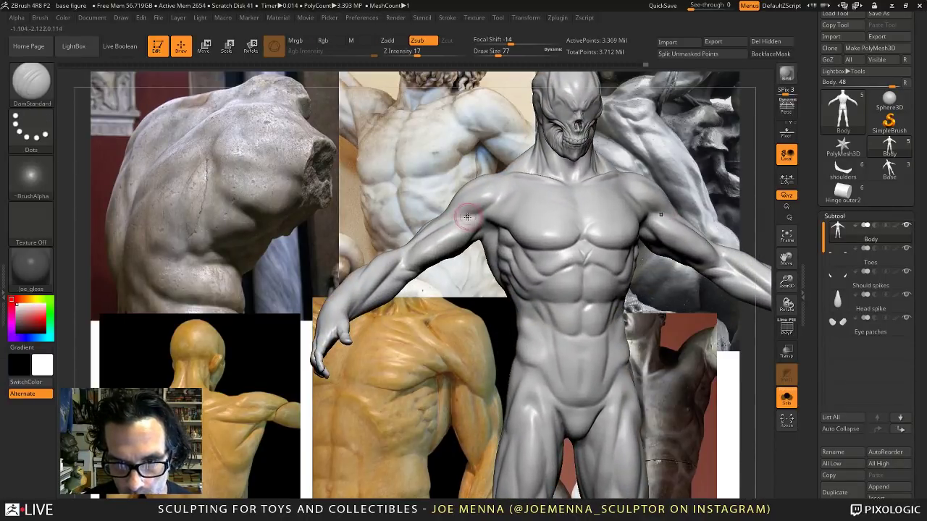
left_click_drag(467, 217, 434, 228)
mouse_move(430, 232)
right_mouse_down()
mouse_move(447, 294)
mouse_move(427, 265)
mouse_move(418, 290)
mouse_move(432, 282)
right_mouse_up()
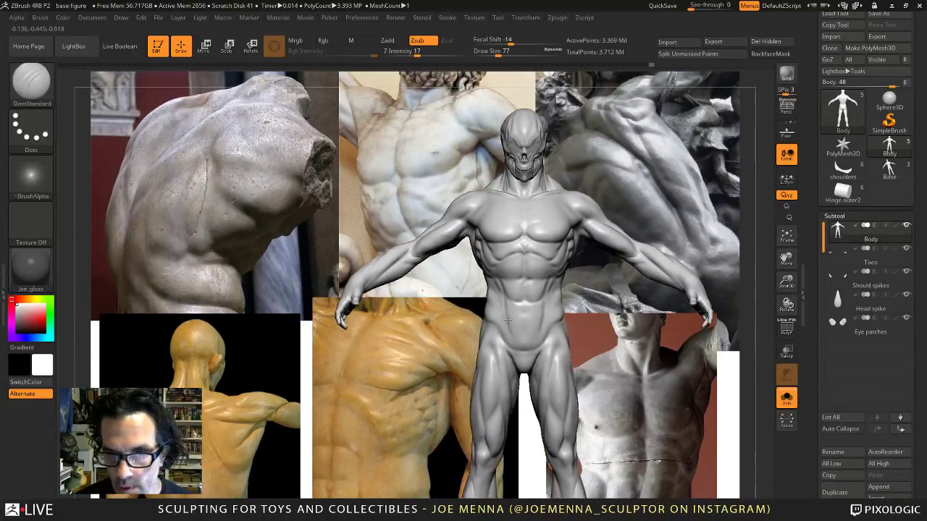
mouse_move(508, 320)
left_mouse_down()
mouse_move(569, 296)
mouse_move(535, 295)
left_mouse_up()
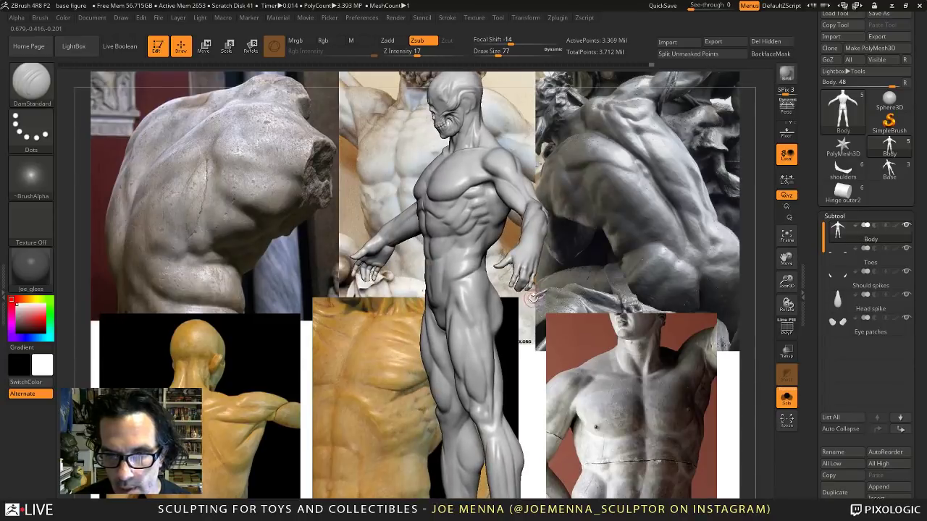
mouse_move(533, 298)
right_mouse_down("ctrl")
mouse_move(533, 249)
mouse_move(523, 304)
mouse_move(534, 314)
mouse_move(482, 327)
mouse_move(471, 268)
right_mouse_up("ctrl")
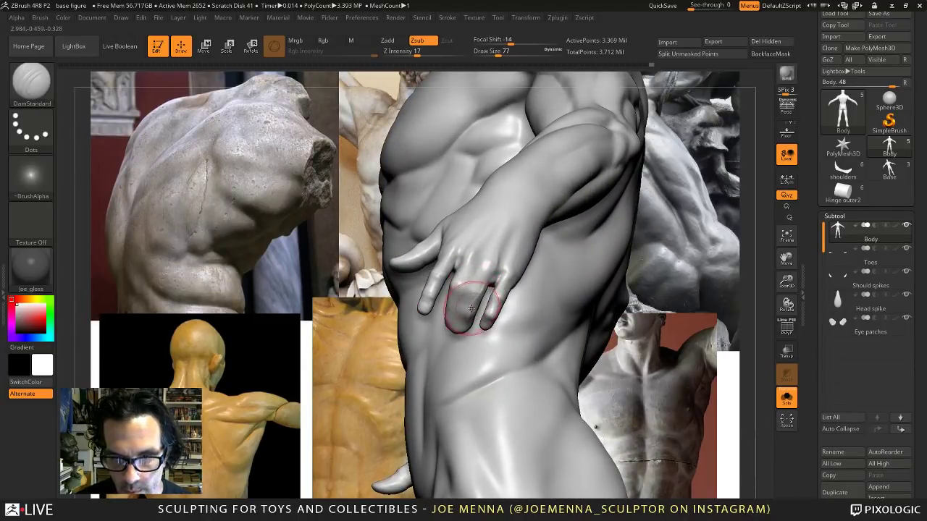
right_click(471, 309)
left_click(426, 329)
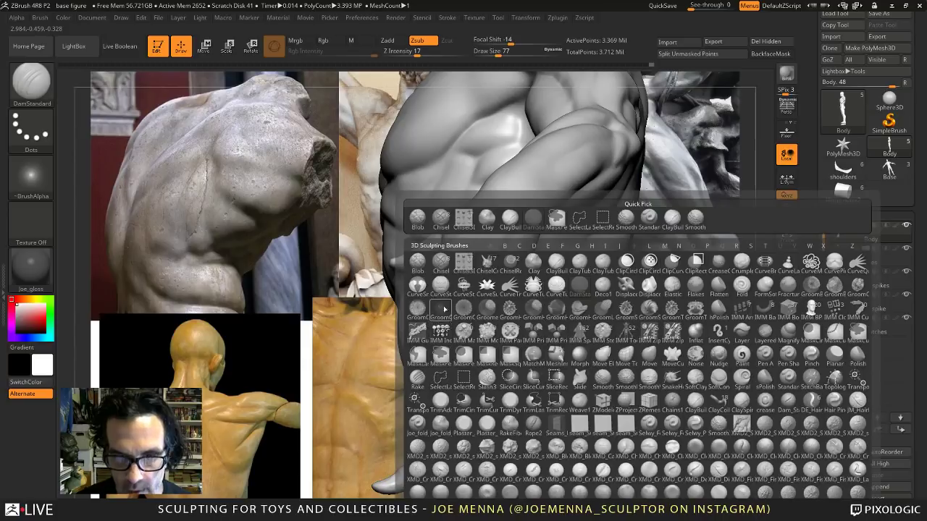
left_click(510, 222)
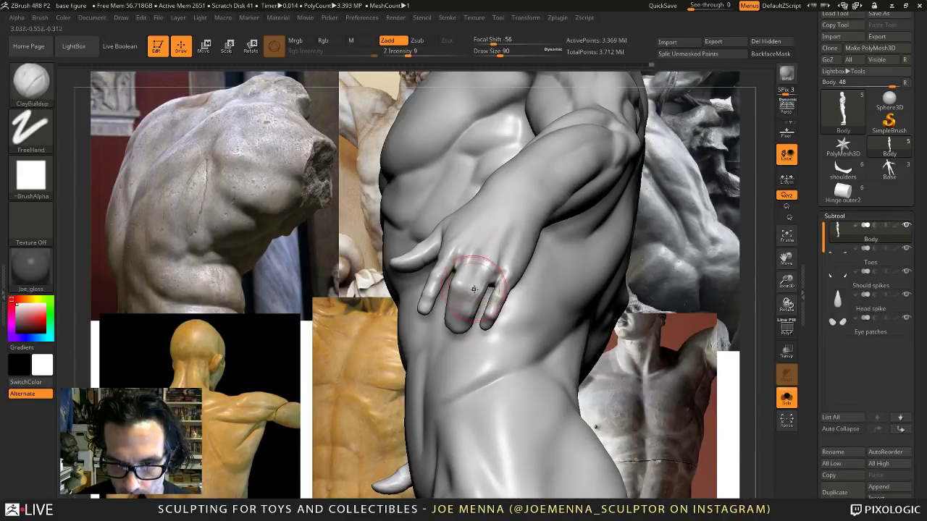
right_click_drag(473, 290, 480, 265)
left_click_drag(480, 265, 481, 291, "shift")
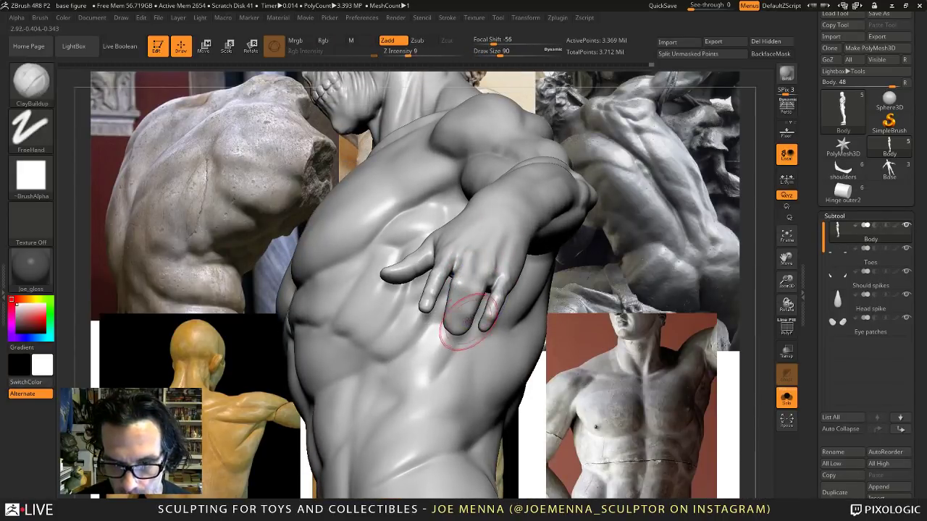
mouse_move(472, 279)
right_mouse_down()
mouse_move(471, 265)
mouse_move(474, 274)
right_mouse_up()
Select the CurveTriFill brush and draw a narrow, tapered piece extending from a fingertip of the character's left hand.
key("space")
left_click(432, 327)
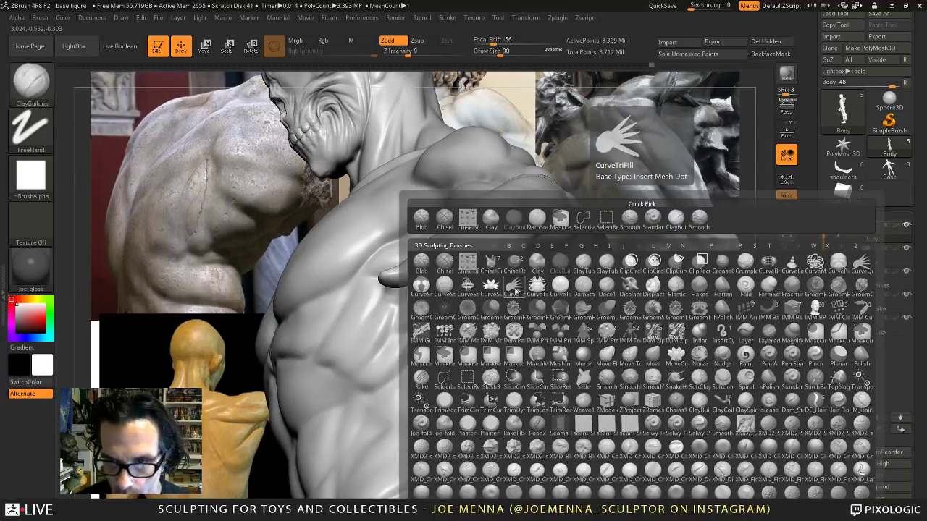
left_click(515, 294)
key("space")
mouse_move(492, 305)
left_mouse_down()
mouse_move(447, 325)
mouse_move(443, 383)
mouse_move(470, 323)
mouse_move(456, 314)
left_mouse_up()
mouse_move(475, 325)
right_mouse_down()
mouse_move(558, 343)
mouse_move(268, 351)
right_mouse_up()
right_click_drag(529, 356, 556, 370)
left_click_drag(556, 370, 561, 368)
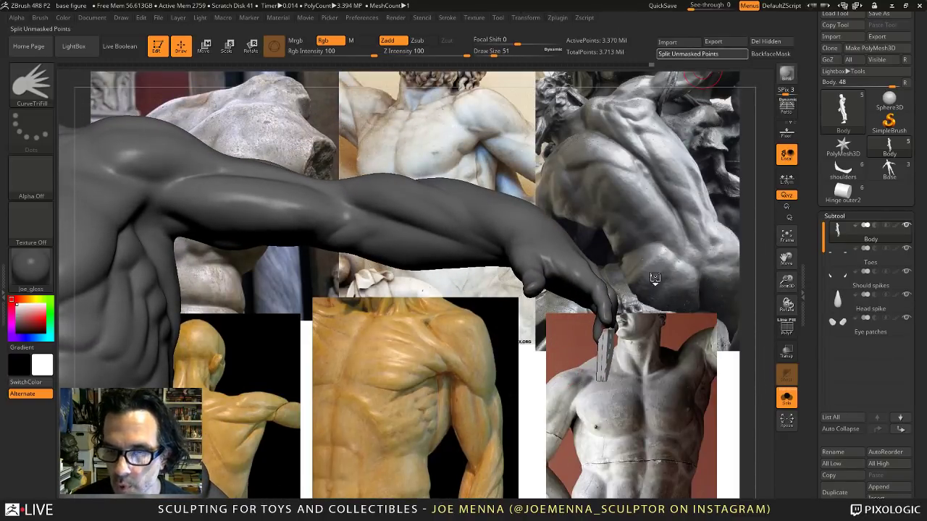
Split the unmasked fingertip piece into its own subtool, select the Body1 subtool and turn off Solo mode.
key("ctrl+z")
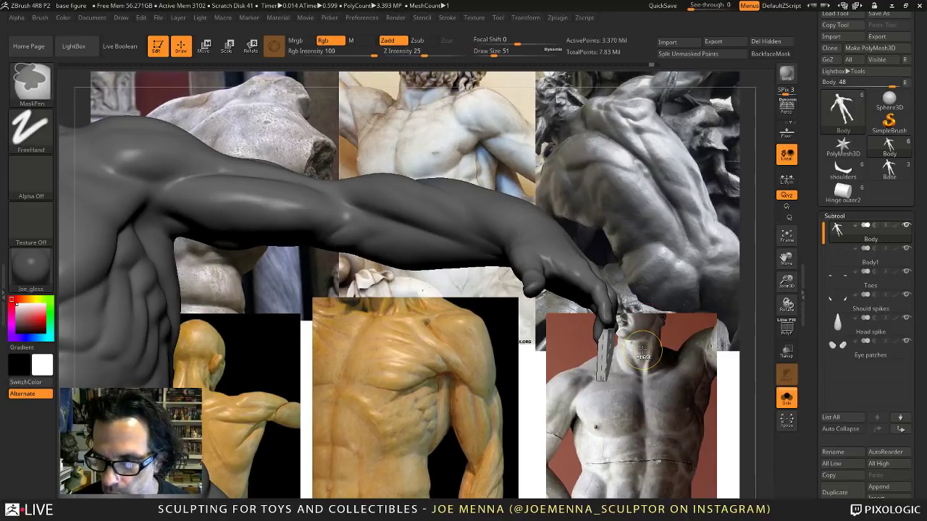
left_click(642, 355, "ctrl")
left_click(871, 261)
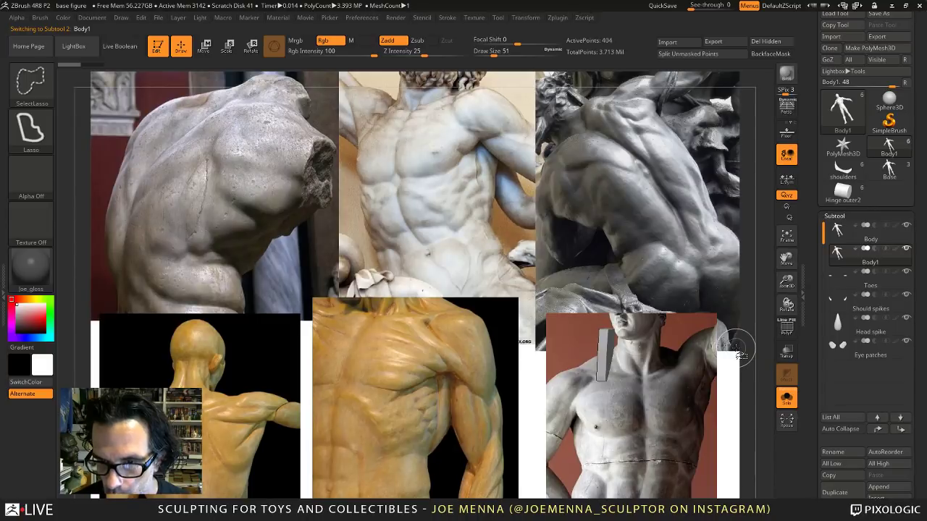
left_click(786, 398)
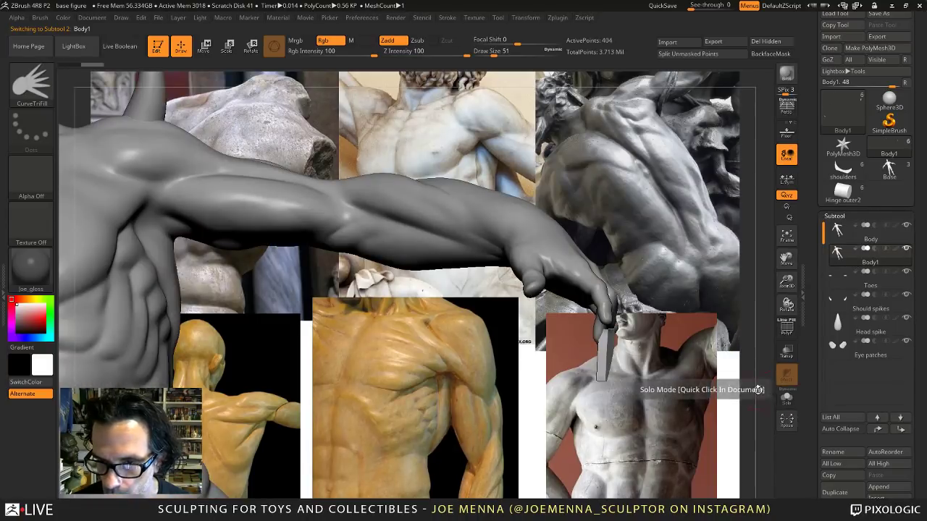
Remesh the fingertip piece to a denser mesh and smooth its edges at Draw Size 90.
mouse_move(724, 394)
left_mouse_down()
mouse_move(529, 383)
mouse_move(589, 316)
mouse_move(608, 319)
mouse_move(572, 317)
mouse_move(596, 315)
left_mouse_up()
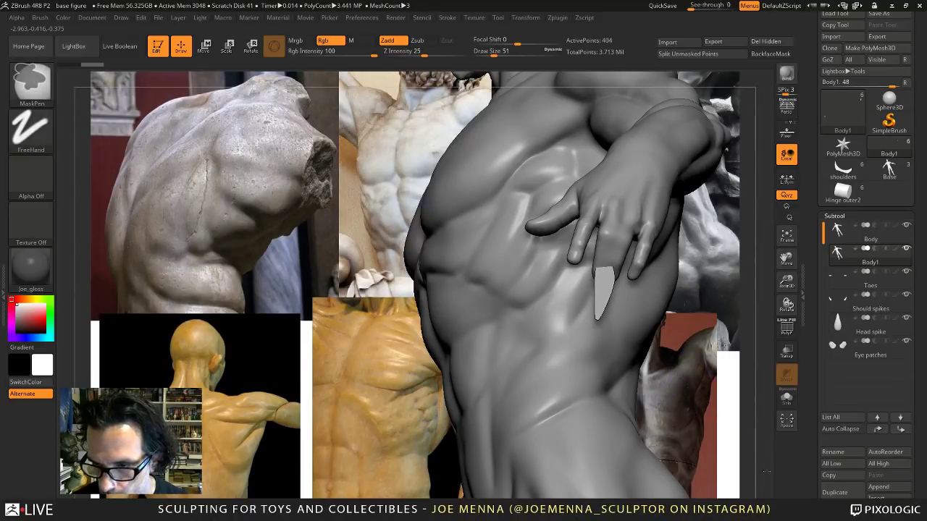
key("shift")
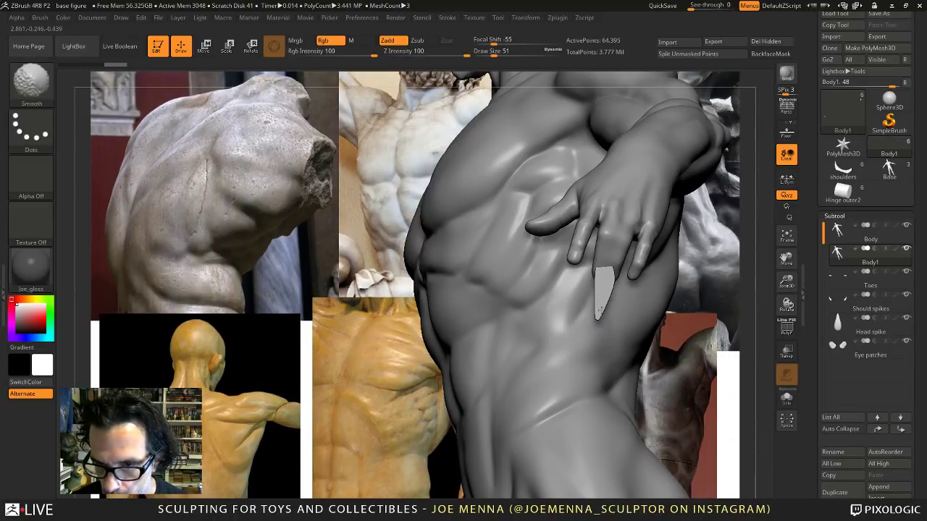
key("space")
left_click_drag(601, 283, 608, 283)
key("shift")
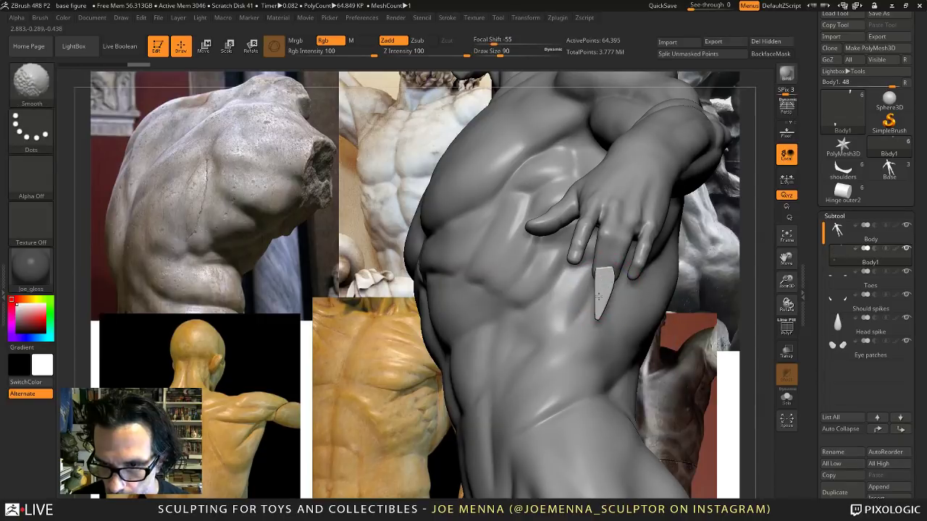
right_click_drag(598, 294, 731, 293)
key("shift")
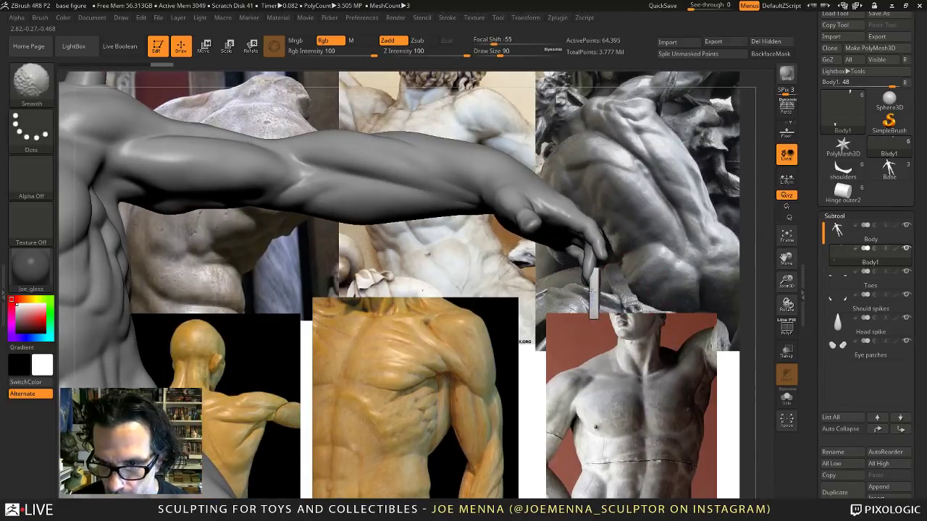
right_click_drag(594, 294, 589, 360)
Trim the piece's faces into a claw with the TrimDynamic brush at Draw Size 31 and smooth the tip.
key("space")
left_click(530, 366)
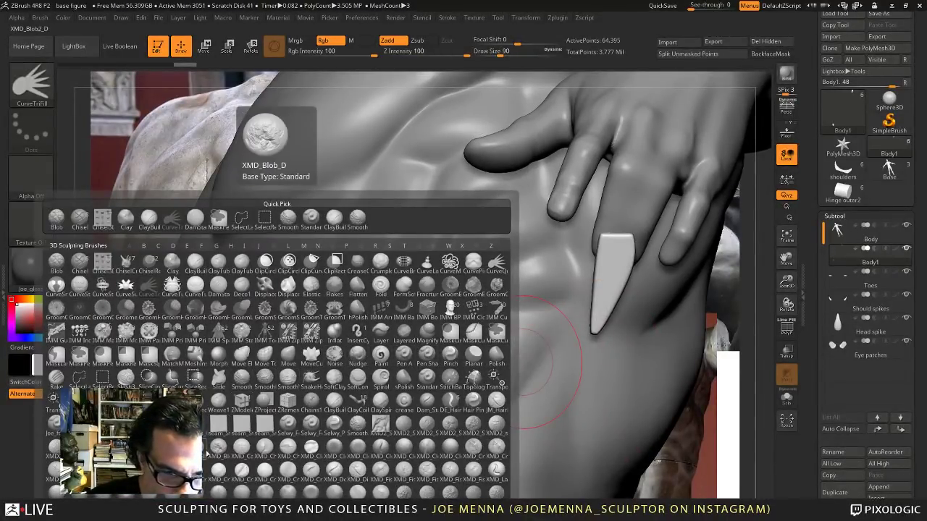
left_click(149, 400)
key("space")
left_click_drag(604, 279, 601, 256)
key("space")
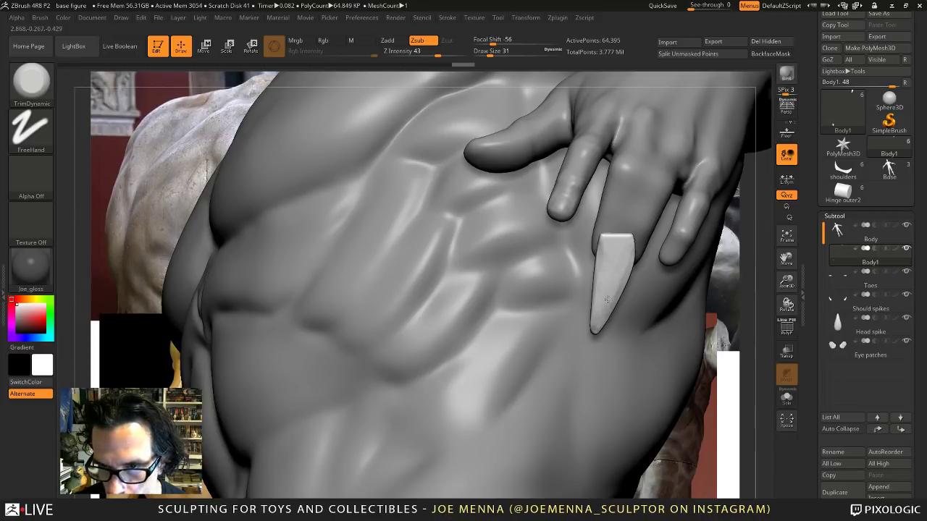
right_click_drag(606, 269, 628, 297)
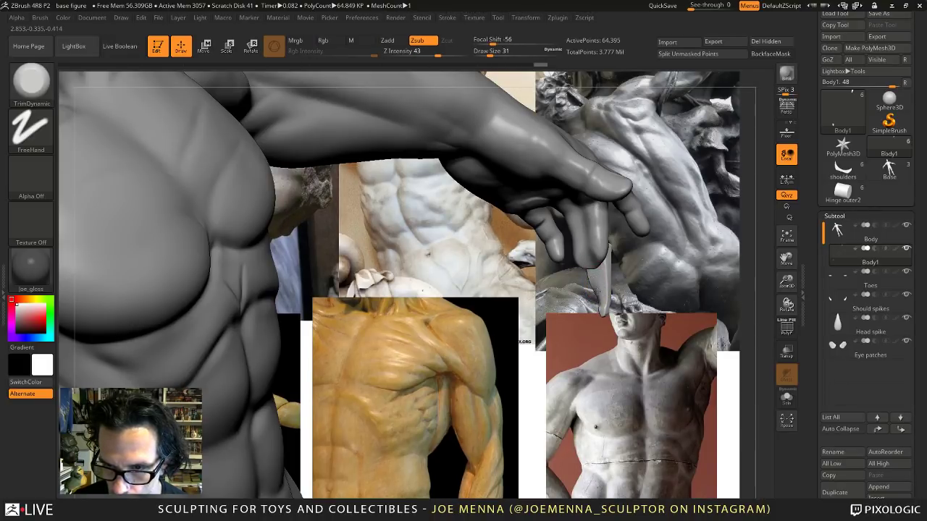
key("ctrl+z")
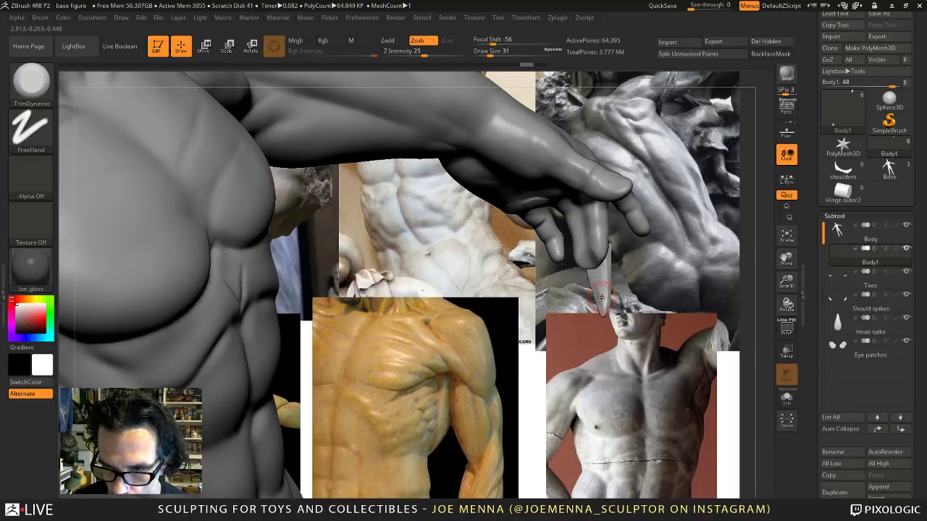
left_click_drag(600, 294, 601, 304)
left_click_drag(536, 312, 637, 310)
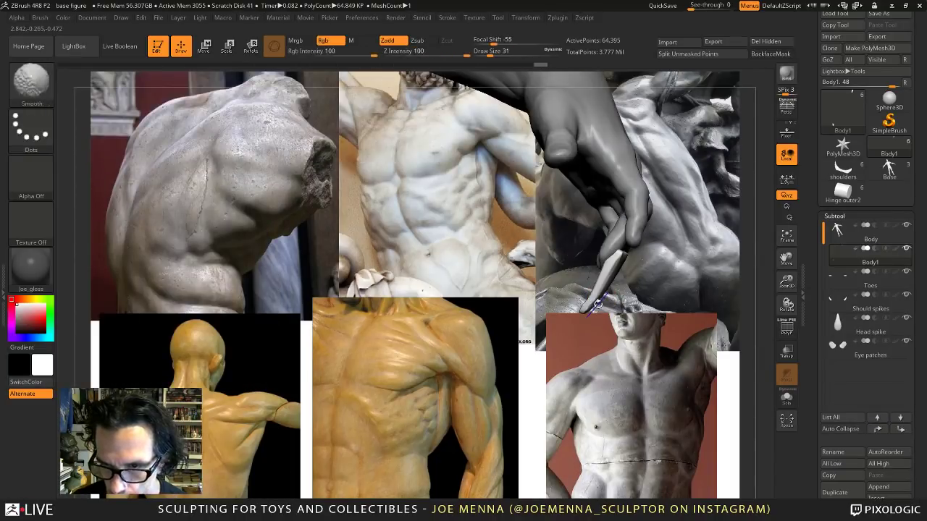
Centre the gizmo on the unmasked claw mesh and adjust the claw's position at the fingertip.
key("w")
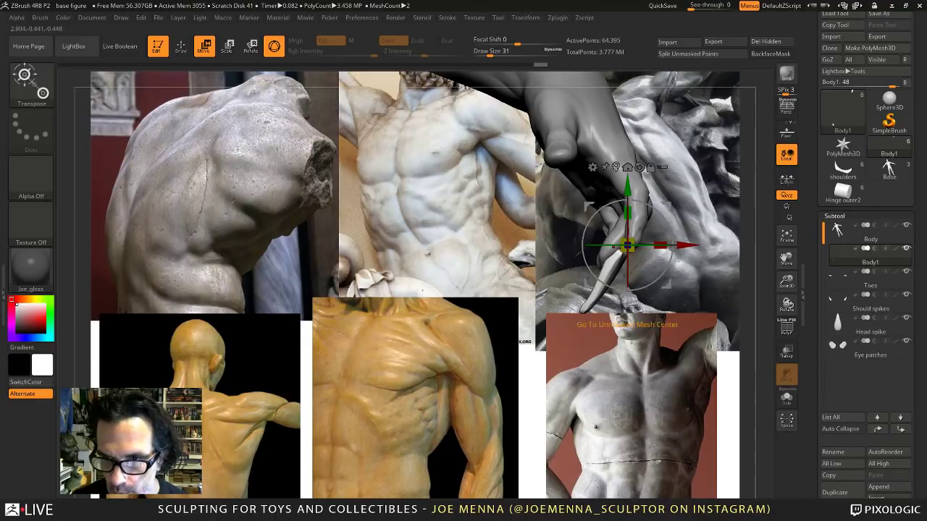
left_click(615, 167)
left_click_drag(653, 293, 661, 279)
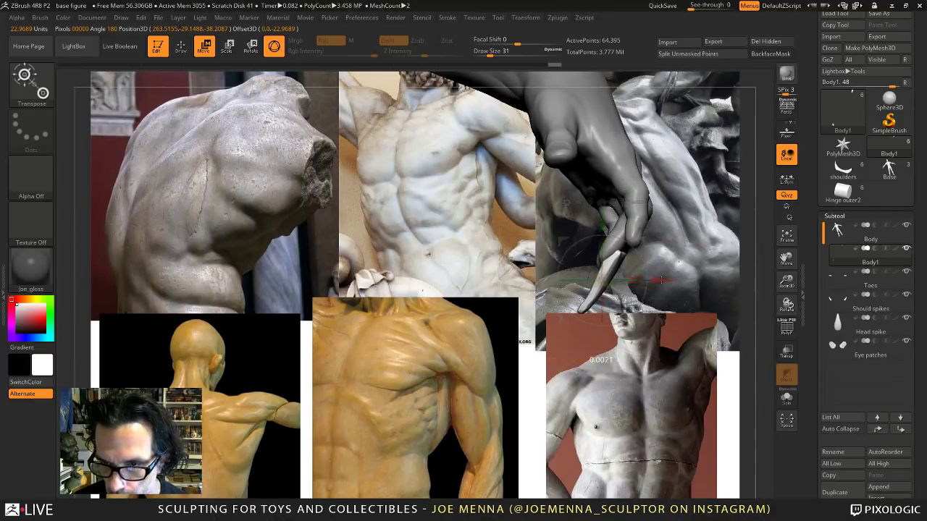
left_click_drag(706, 299, 691, 317)
mouse_move(641, 286)
left_mouse_down()
mouse_move(614, 267)
mouse_move(637, 255)
mouse_move(650, 283)
left_mouse_up()
right_click_drag(649, 283, 623, 377, "ctrl")
right_click_drag(521, 341, 618, 332)
left_click_drag(616, 333, 547, 356)
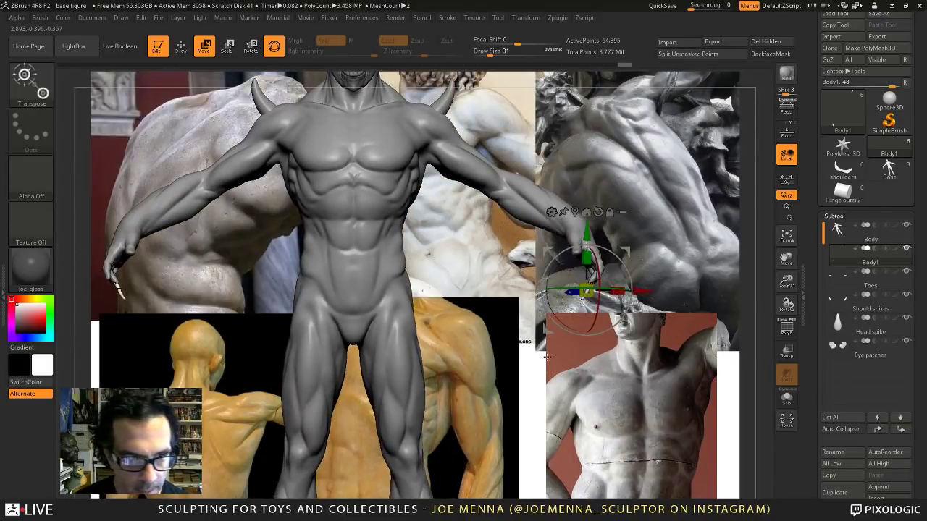
Align the gizmo with the claw's length and try to apply the Deformer to it.
left_click(185, 53)
mouse_move(439, 250)
right_mouse_down("ctrl")
mouse_move(462, 303)
mouse_move(553, 327)
mouse_move(557, 382)
mouse_move(584, 329)
mouse_move(579, 349)
mouse_move(598, 356)
mouse_move(606, 340)
mouse_move(523, 354)
right_mouse_up("ctrl")
right_click_drag(626, 354, 589, 336)
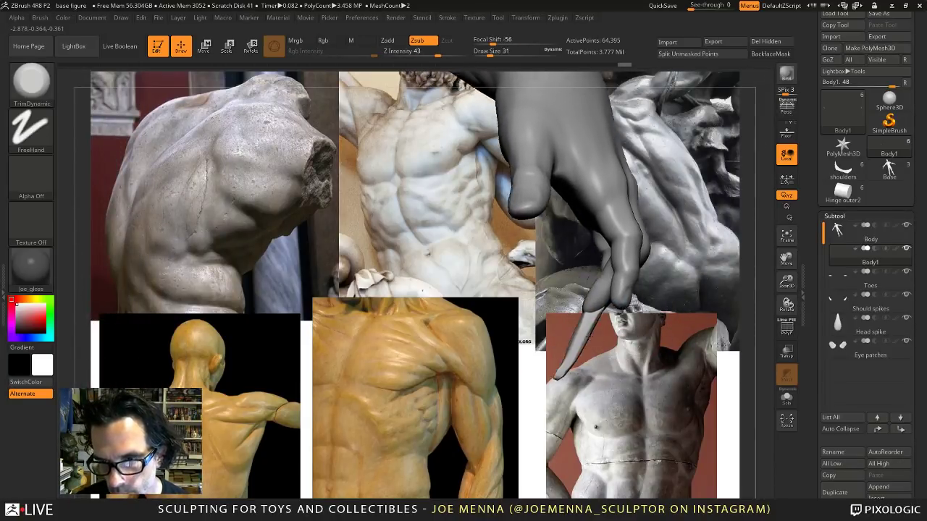
left_click_drag(588, 335, 586, 333)
key("w")
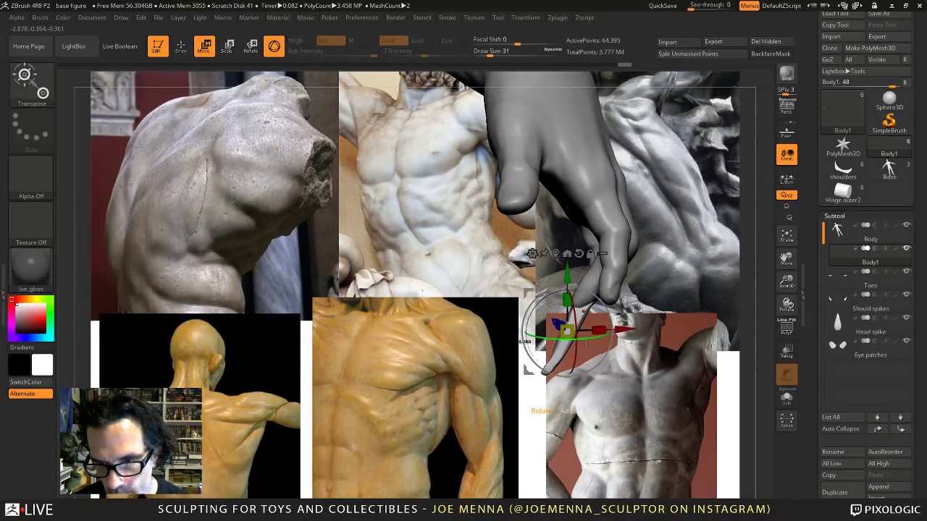
left_click_drag(586, 342, 548, 373, "alt")
left_click_drag(604, 355, 603, 352)
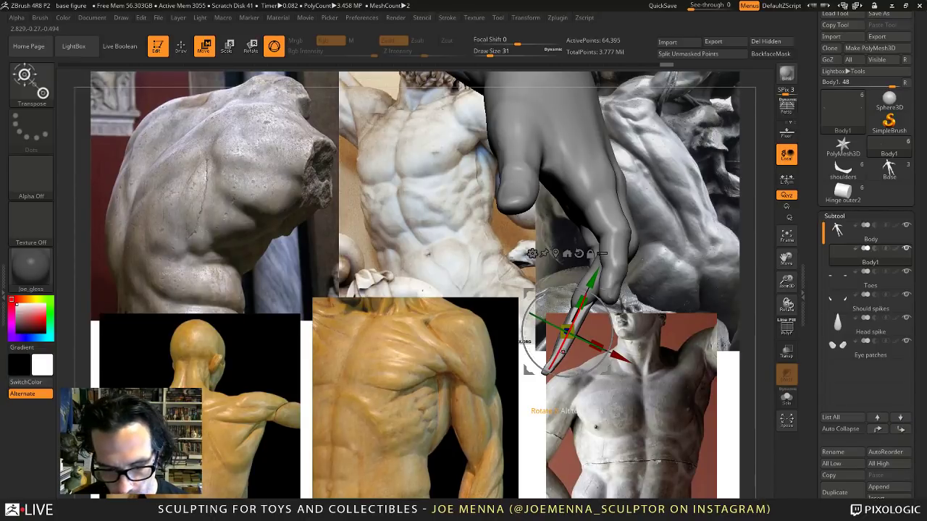
left_click(532, 253)
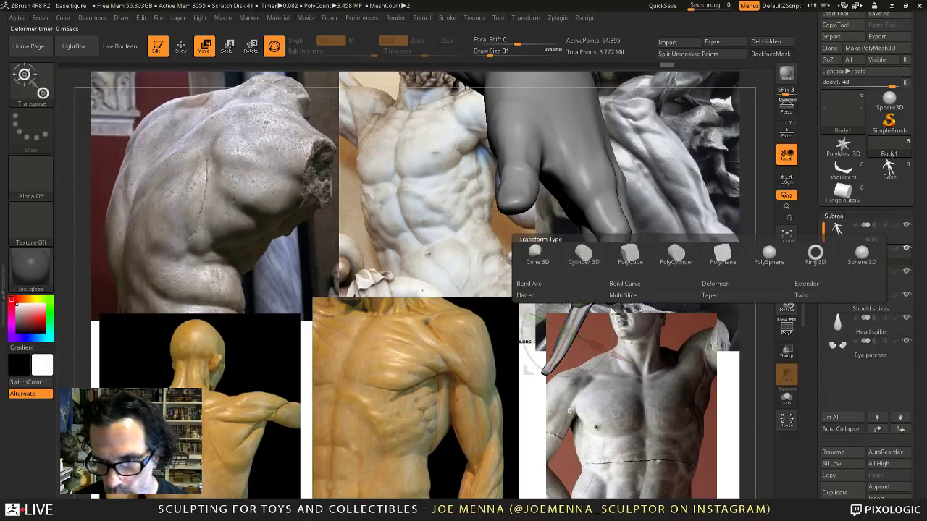
left_click(717, 284)
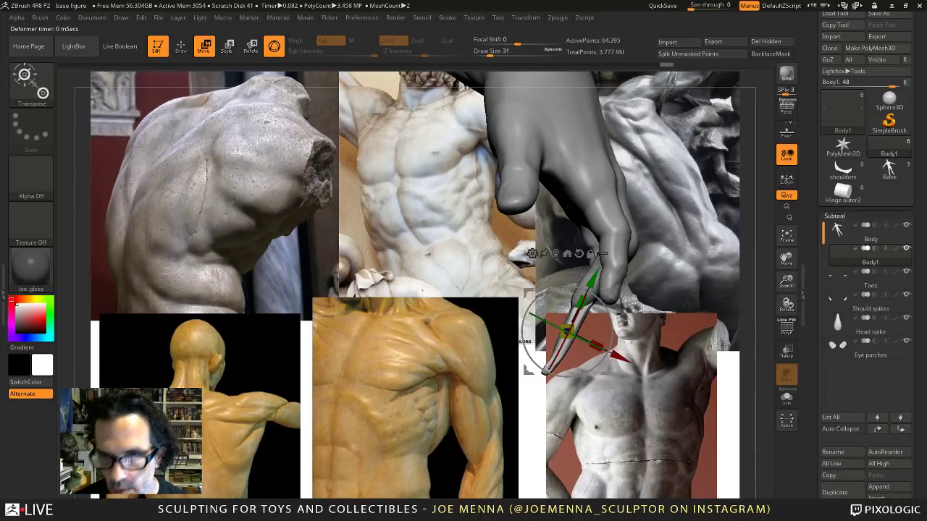
mouse_move(646, 311)
right_mouse_down("ctrl")
mouse_move(647, 295)
mouse_move(646, 318)
right_mouse_up("ctrl")
Turn off symmetry, isolate the claw on the character's right hand and delete the hidden one on the other hand.
left_click(533, 19)
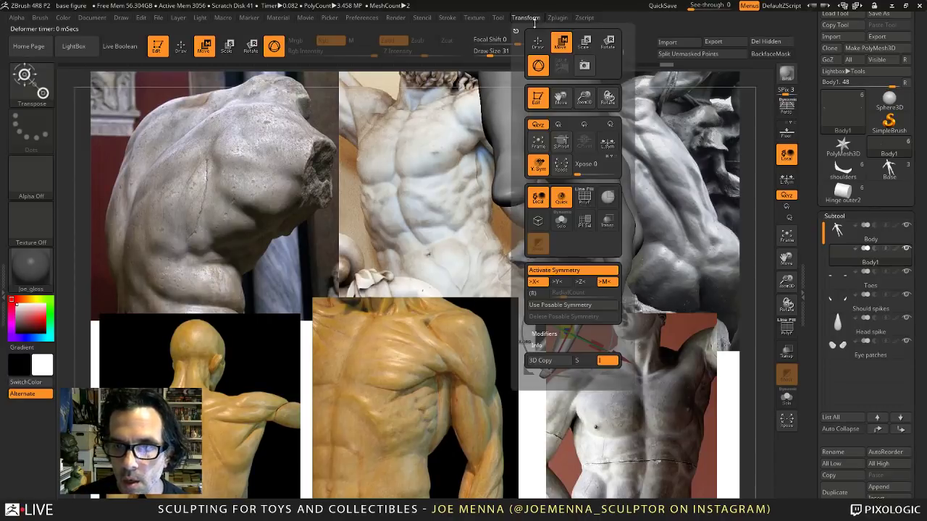
left_click(574, 271)
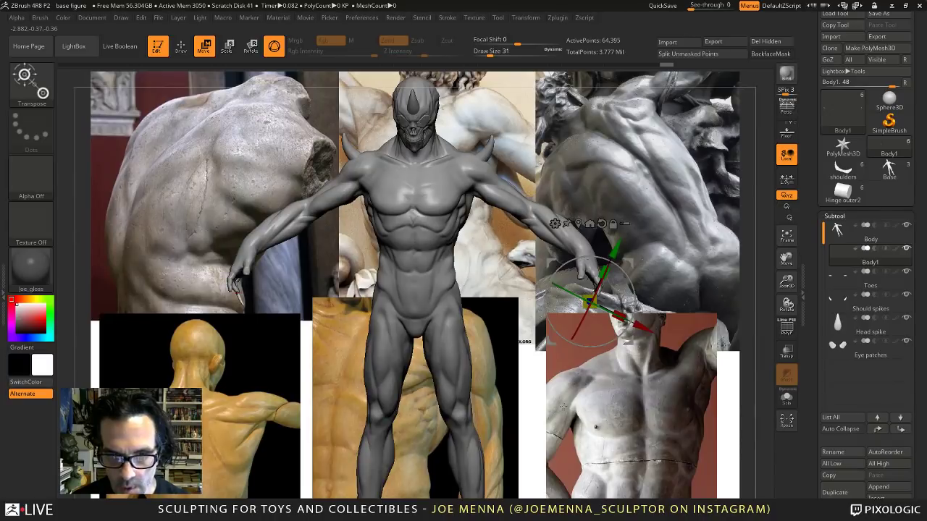
key("q")
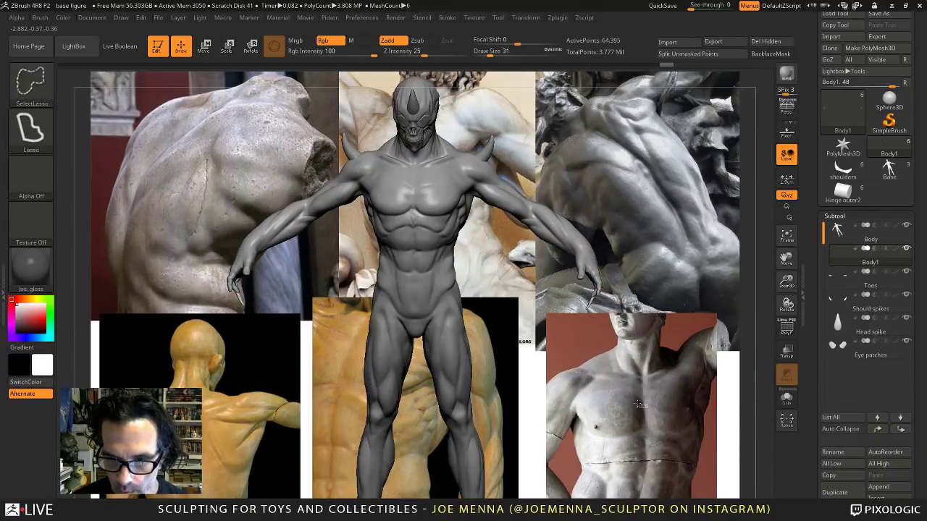
mouse_move(641, 404)
left_mouse_down("ctrl+shift")
mouse_move(557, 320)
mouse_move(643, 264)
left_mouse_up("ctrl+shift")
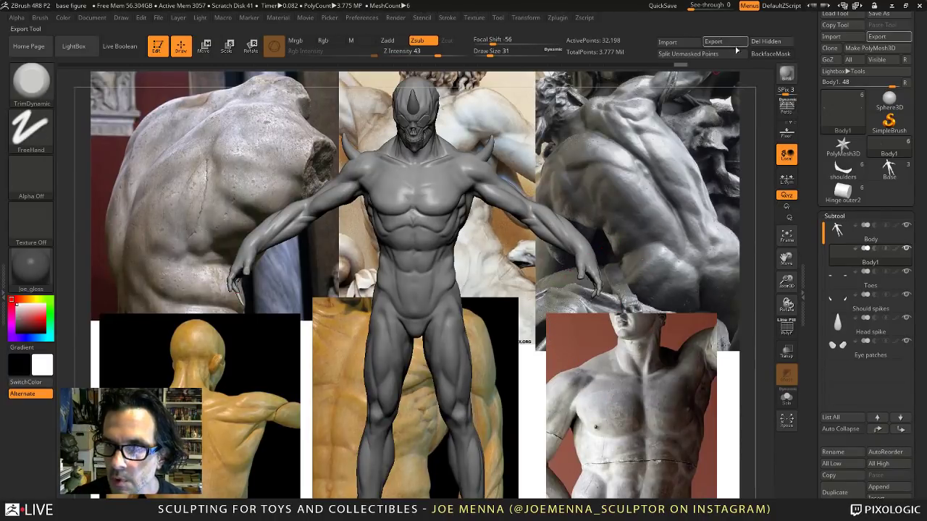
left_click(761, 45)
Place the gizmo on the remaining claw and align its axis with the claw's length.
right_click_drag(349, 274, 552, 242, "alt")
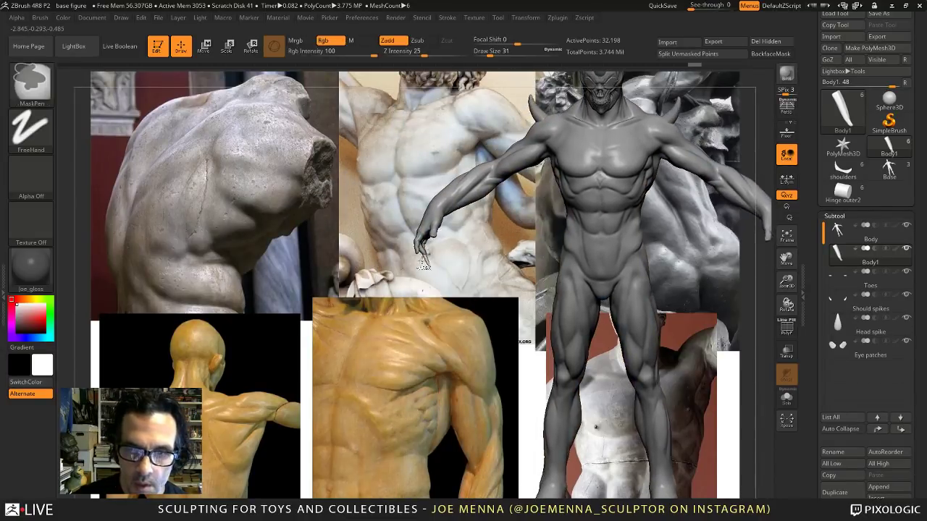
right_click_drag(492, 250, 470, 346, "ctrl")
left_click_drag(470, 346, 502, 384)
key("w")
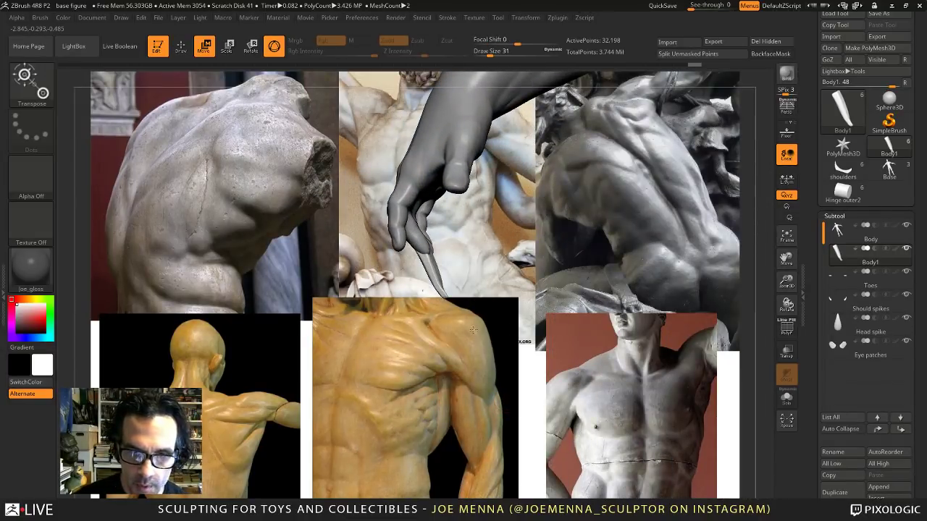
right_click_drag(566, 355, 522, 324, "ctrl")
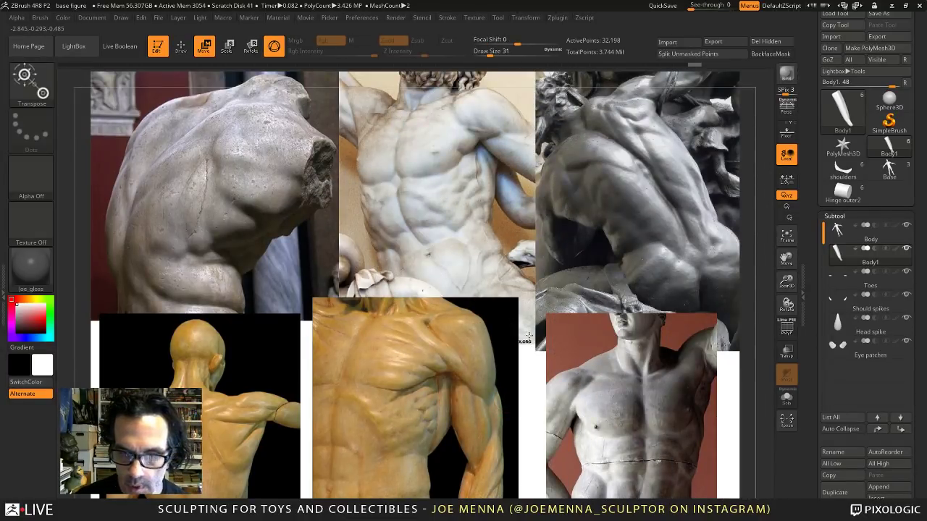
key("f")
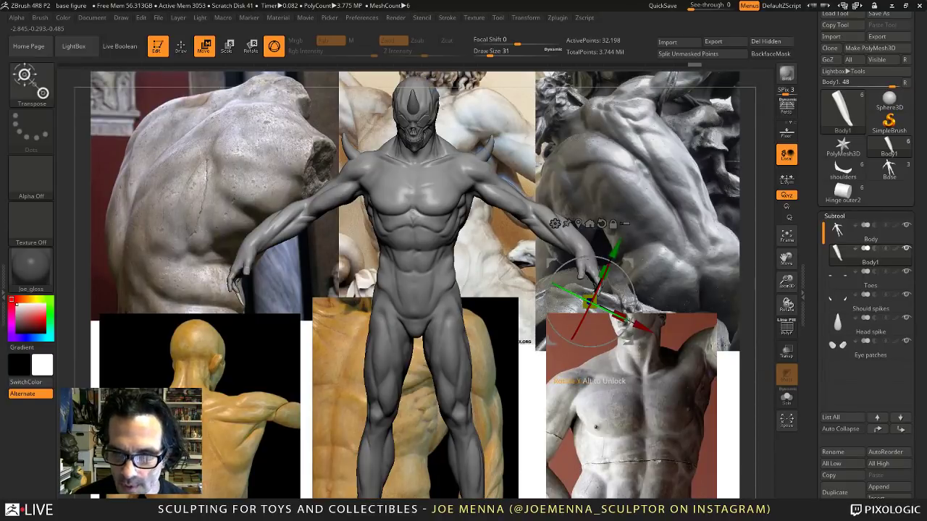
left_click(239, 293)
right_click_drag(360, 314, 528, 438, "alt")
right_click_drag(524, 405, 472, 335)
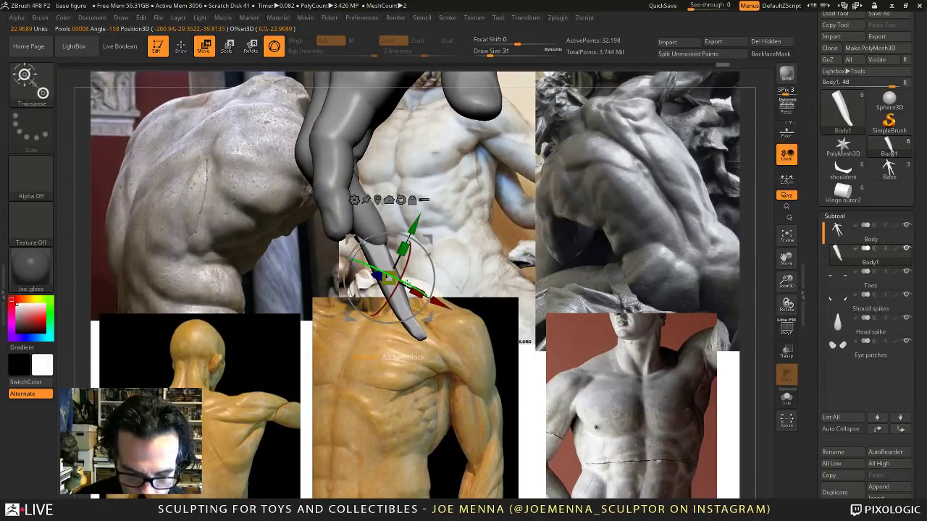
mouse_move(407, 285)
left_mouse_down("alt")
mouse_move(420, 304)
mouse_move(410, 315)
mouse_move(404, 276)
mouse_move(400, 302)
left_mouse_up("alt")
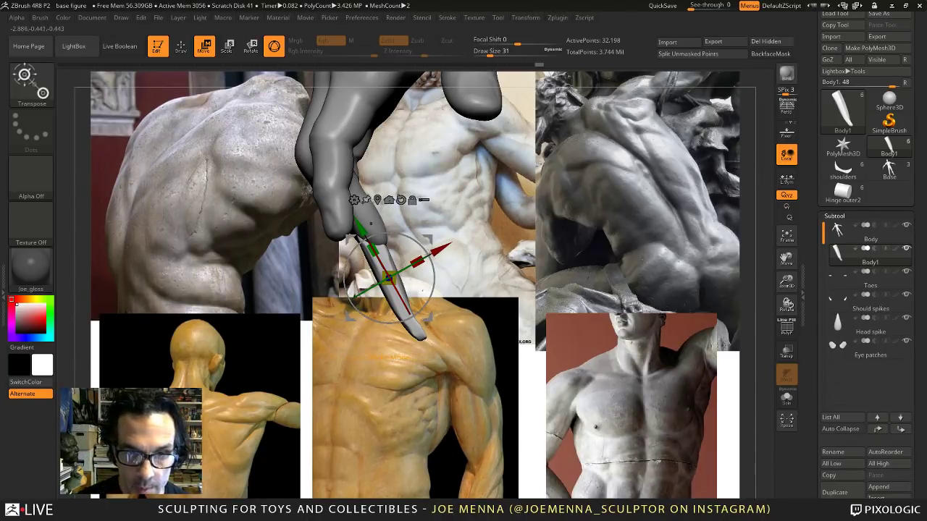
Apply the gizmo Deformer to the isolated claw, bend its tip into a sharp hooked curve and accept the deformation.
left_click(354, 200)
left_click(527, 240)
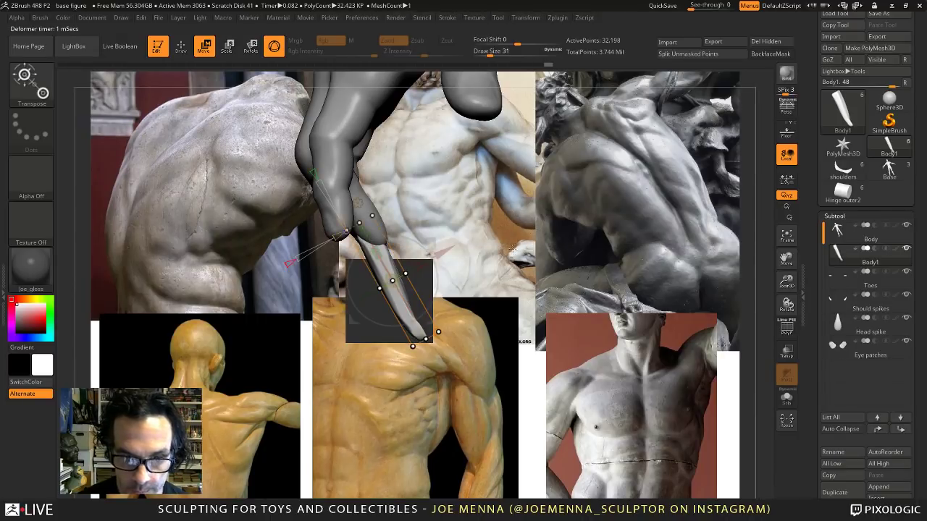
left_click_drag(429, 279, 410, 293)
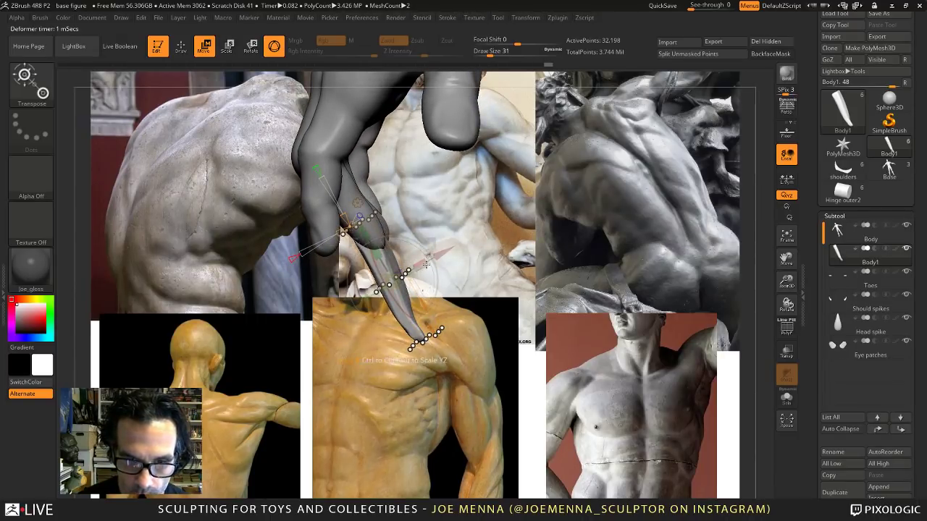
left_click_drag(375, 235, 334, 233)
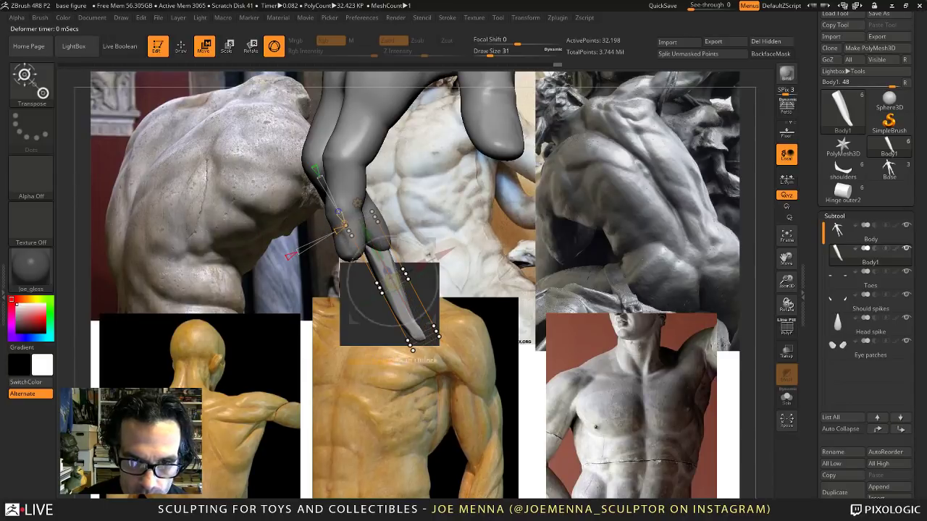
left_click_drag(478, 317, 451, 284)
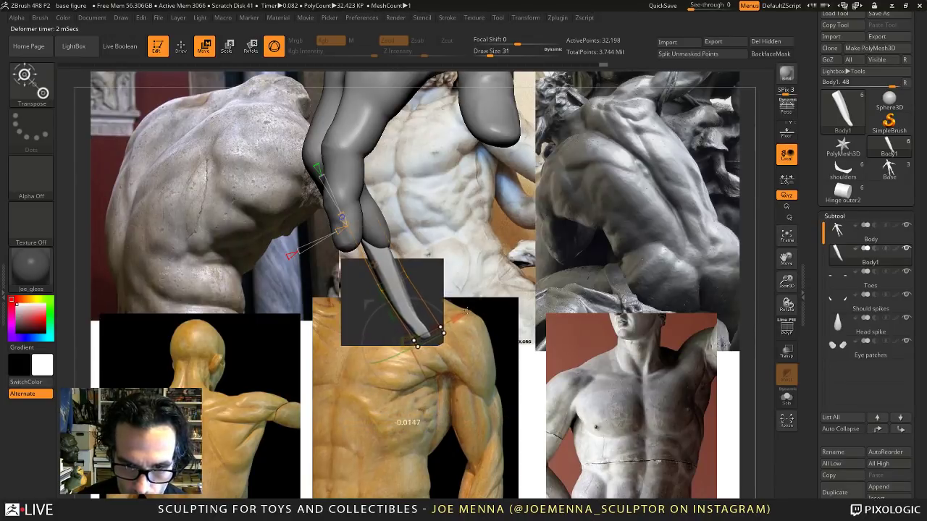
left_click_drag(477, 282, 365, 299)
left_click_drag(427, 296, 417, 269)
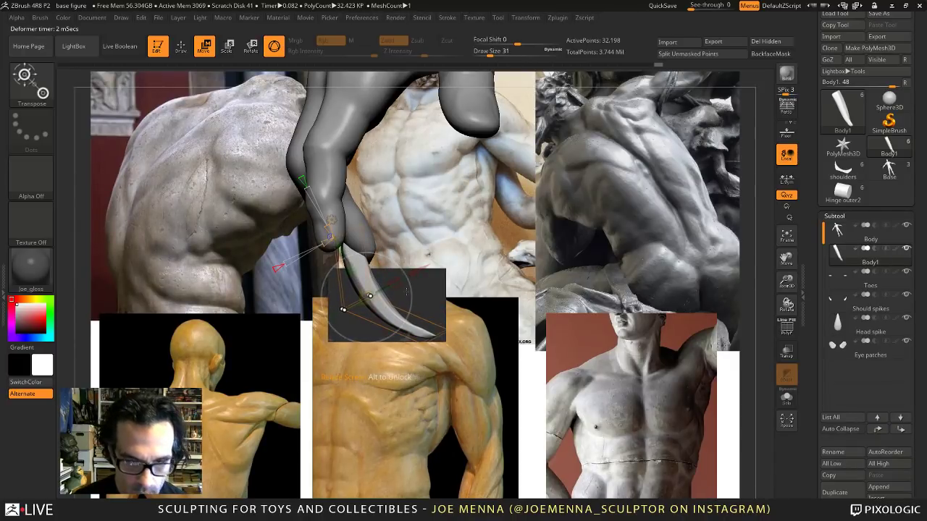
left_click(331, 220)
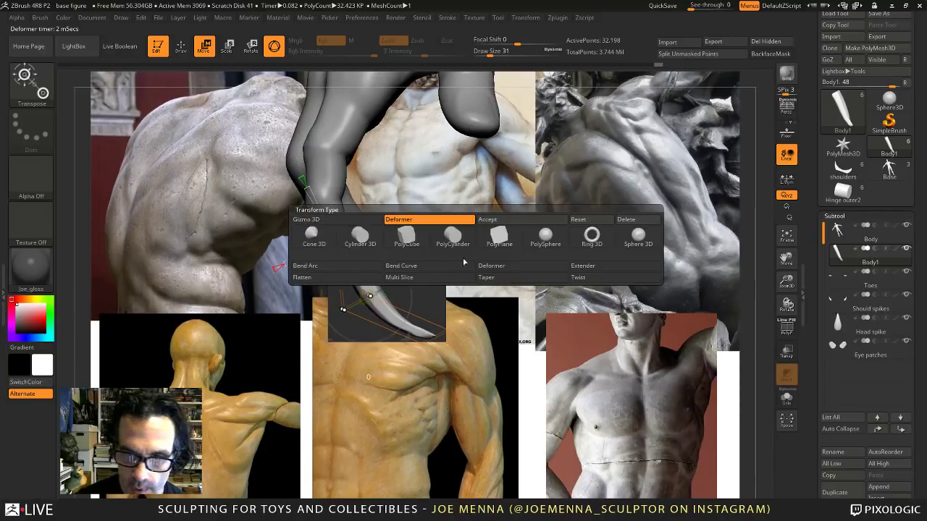
left_click(503, 220)
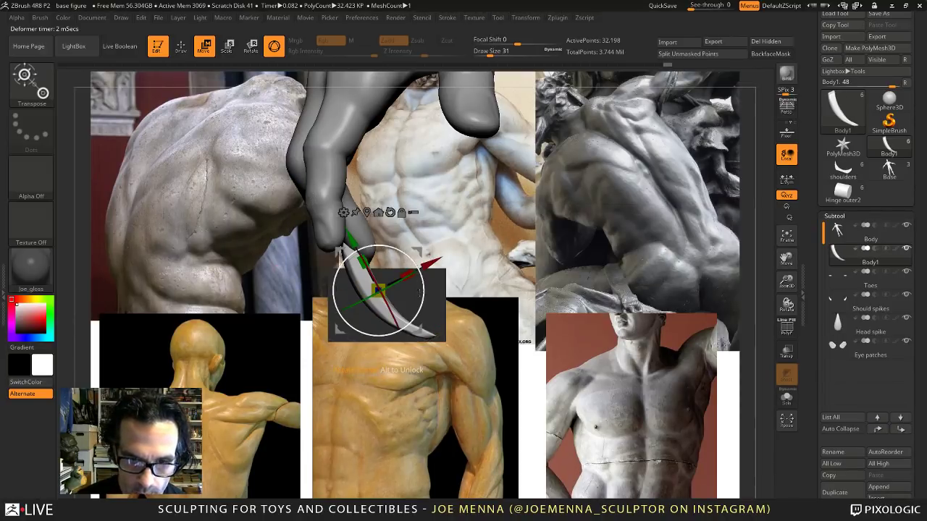
Check the curved claw on the hand, return to Draw mode and hide the reference images behind the figure.
left_click_drag(420, 291, 424, 286)
left_click_drag(425, 254, 510, 257)
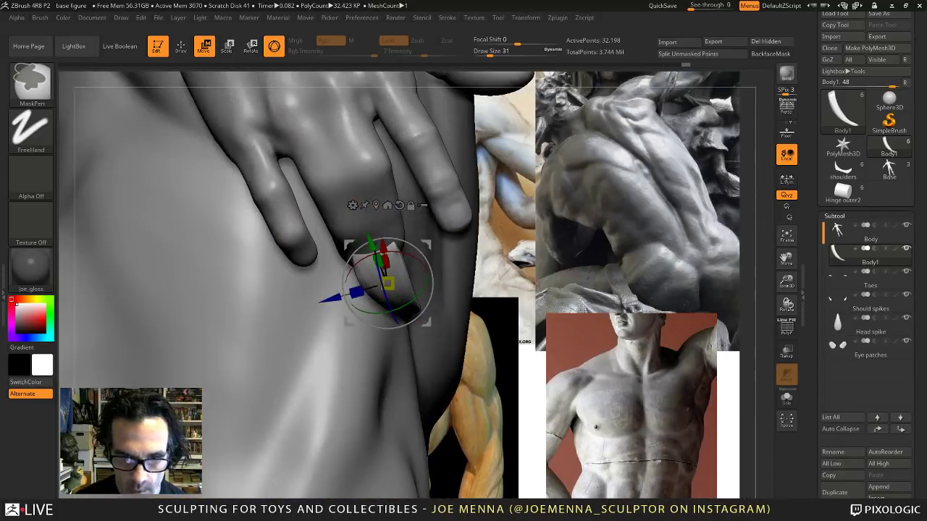
mouse_move(511, 259)
right_mouse_down("ctrl")
mouse_move(531, 280)
mouse_move(487, 289)
mouse_move(504, 311)
right_mouse_up("ctrl")
key("q")
mouse_move(617, 338)
right_mouse_down("alt")
mouse_move(474, 336)
mouse_move(497, 337)
right_mouse_up("alt")
key("ctrl")
key("shift+z")
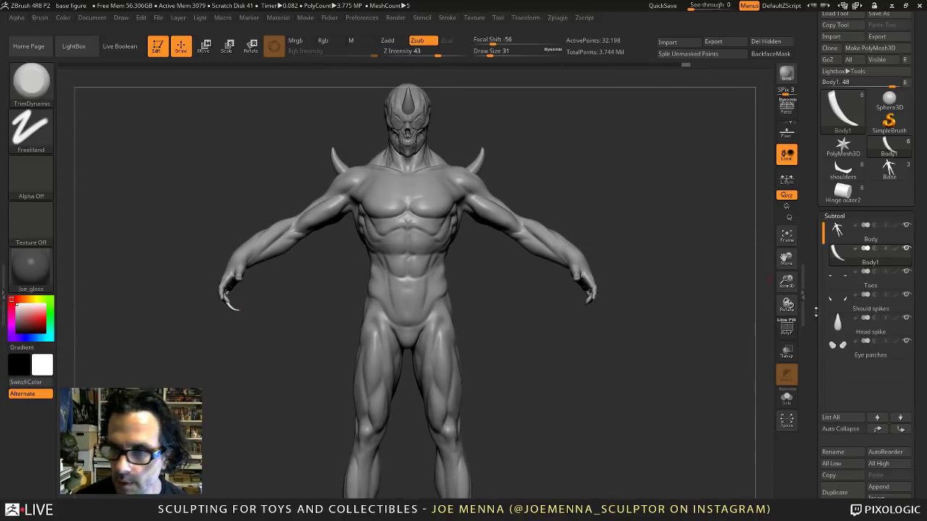
Mirror and weld the claw geometry to place a matching claw on the opposite hand.
left_click_drag(812, 364, 814, 275)
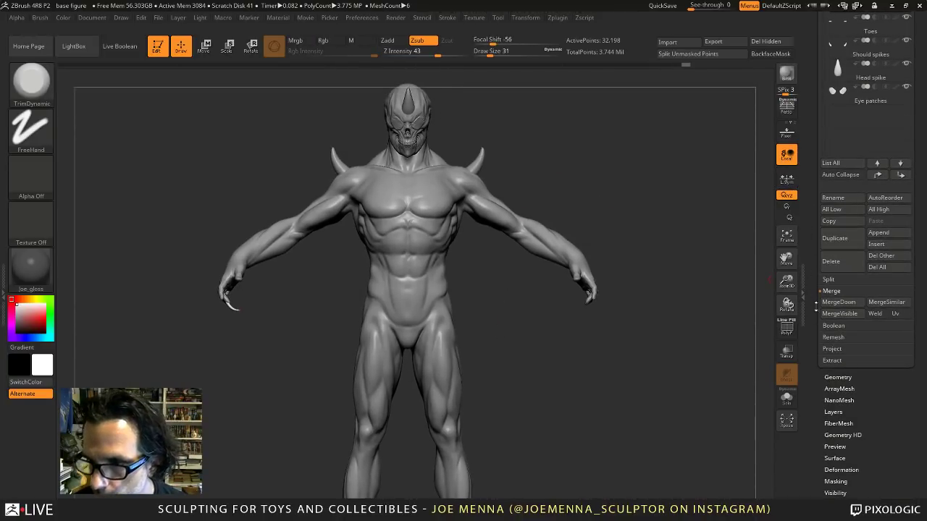
left_click(837, 378)
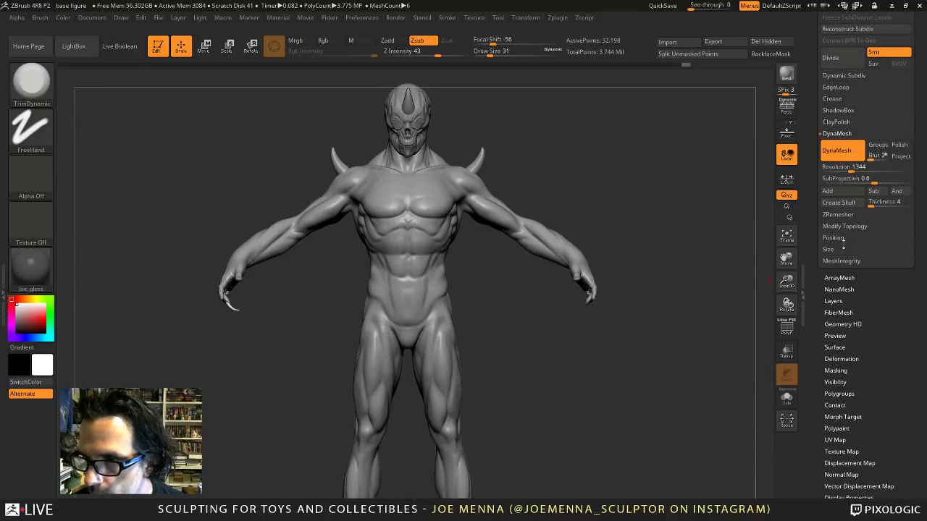
left_click(844, 227)
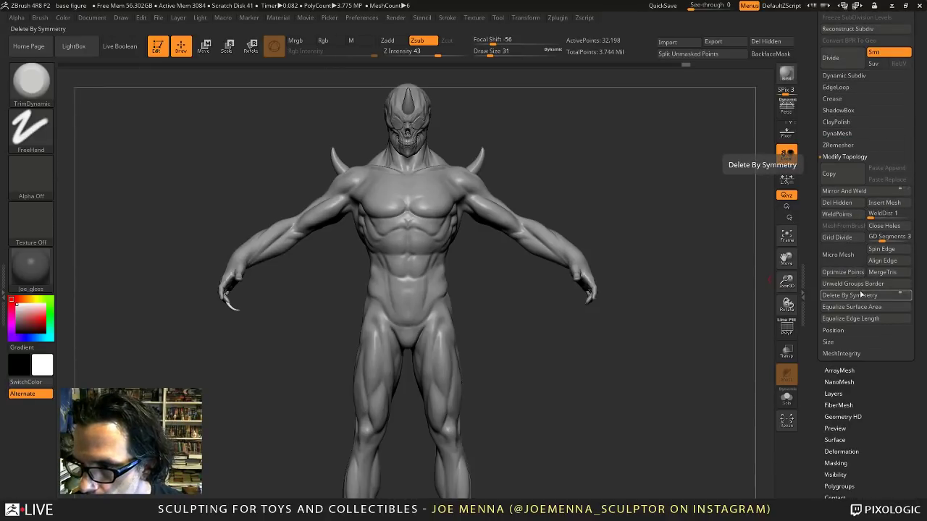
left_click(853, 192)
mouse_move(651, 288)
right_mouse_down("ctrl")
mouse_move(662, 308)
mouse_move(646, 319)
right_mouse_up("ctrl")
Rename the Body1 subtool as Claw.
left_click_drag(809, 86, 809, 145)
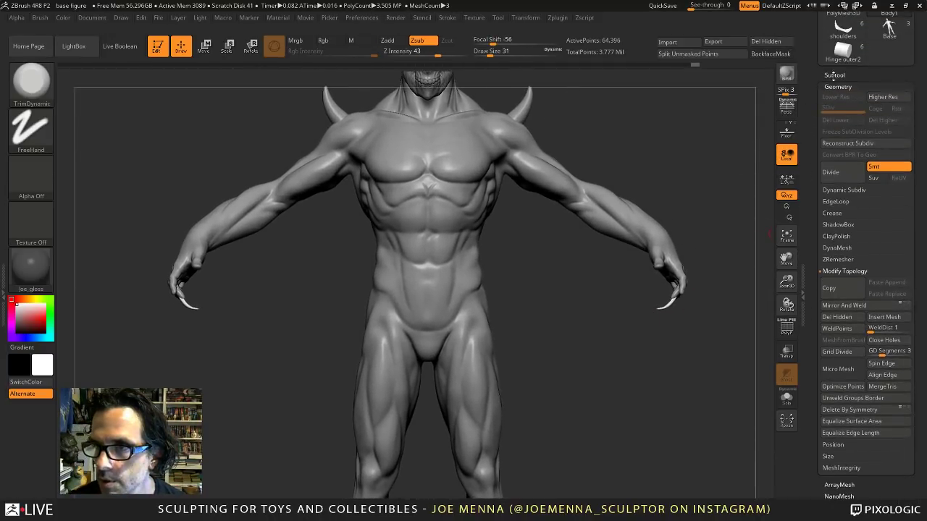
left_click(835, 76)
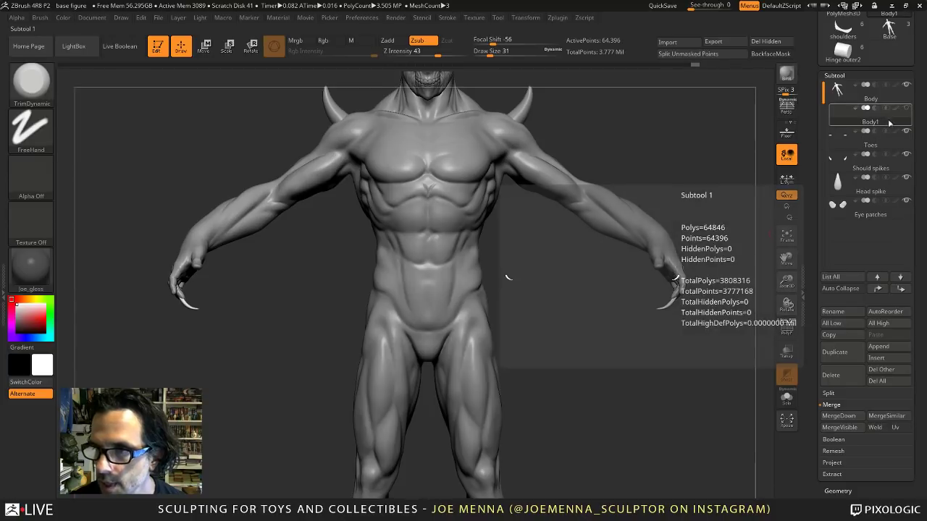
left_click(838, 312)
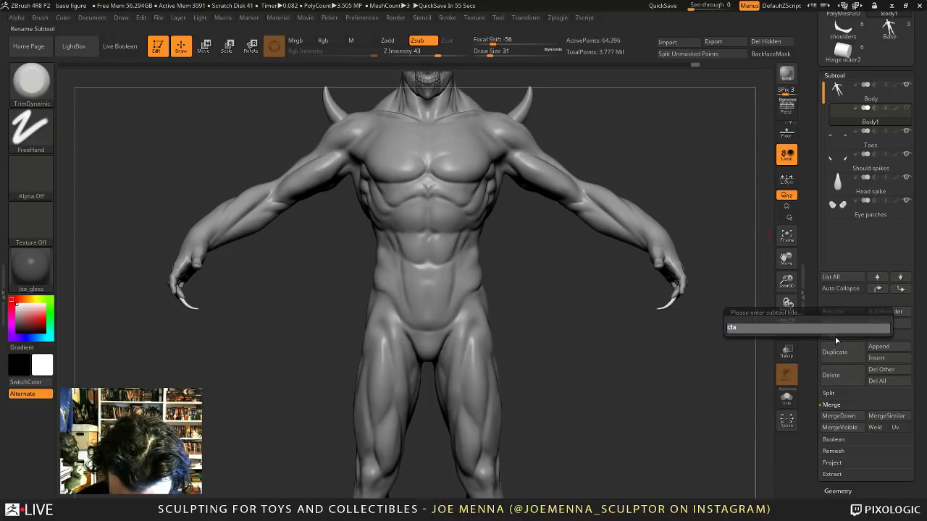
key("Return")
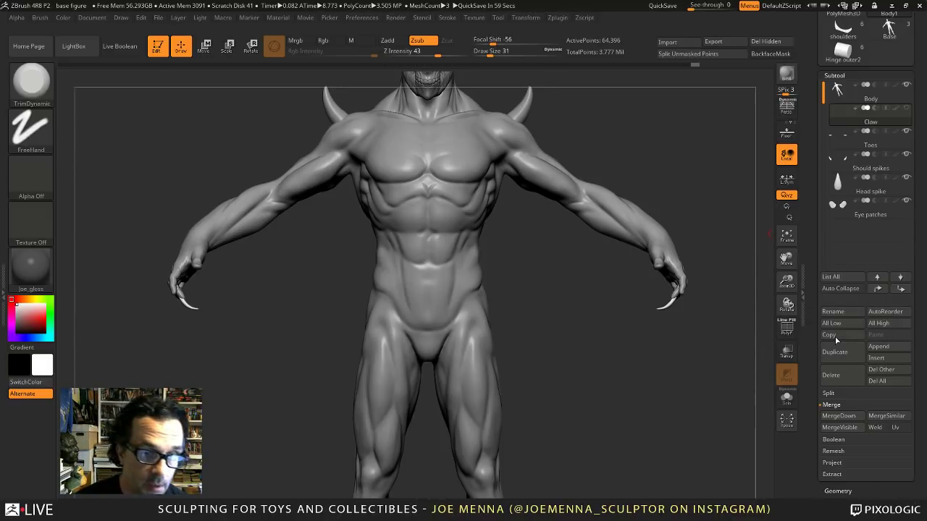
Examine the whole figure, then the skull face, horn and neck from the front and side.
mouse_move(379, 321)
left_mouse_down()
mouse_move(413, 311)
mouse_move(370, 331)
left_mouse_up()
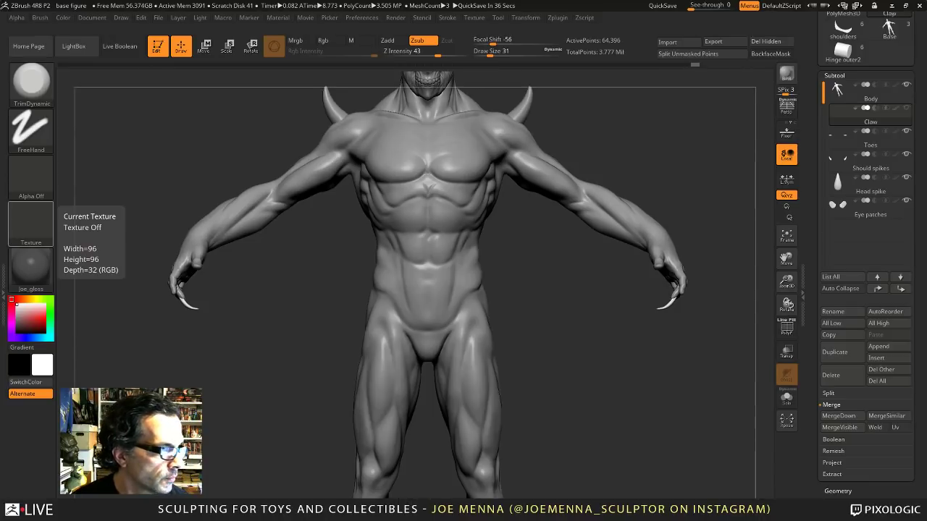
mouse_move(601, 290)
left_mouse_down()
mouse_move(582, 277)
mouse_move(604, 295)
left_mouse_up()
mouse_move(617, 299)
right_mouse_down("ctrl")
mouse_move(558, 294)
mouse_move(538, 307)
mouse_move(640, 285)
mouse_move(585, 288)
mouse_move(595, 289)
right_mouse_up("ctrl")
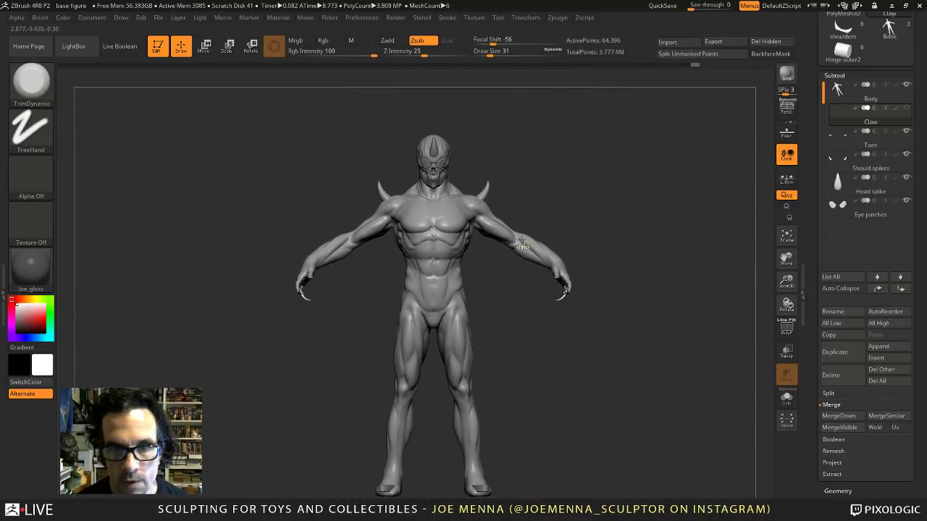
right_click_drag(310, 298, 275, 260, "ctrl")
right_click_drag(599, 155, 446, 470, "alt")
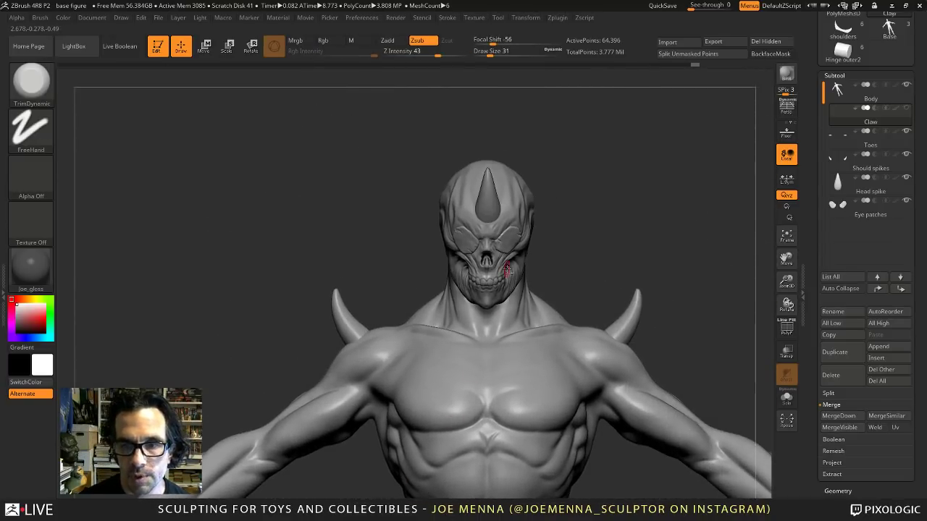
right_click_drag(507, 269, 519, 332, "alt")
right_click_drag(624, 428, 542, 337, "ctrl")
right_click_drag(470, 260, 579, 408, "alt")
mouse_move(475, 277)
right_mouse_down()
mouse_move(491, 275)
mouse_move(490, 248)
mouse_move(470, 254)
mouse_move(497, 259)
right_mouse_up()
right_click_drag(496, 348, 580, 304, "alt")
mouse_move(579, 304)
right_mouse_down("ctrl")
mouse_move(648, 228)
mouse_move(489, 420)
right_mouse_up("ctrl")
mouse_move(605, 148)
right_mouse_down("alt")
mouse_move(518, 290)
mouse_move(542, 274)
mouse_move(545, 299)
mouse_move(538, 295)
right_mouse_up("alt")
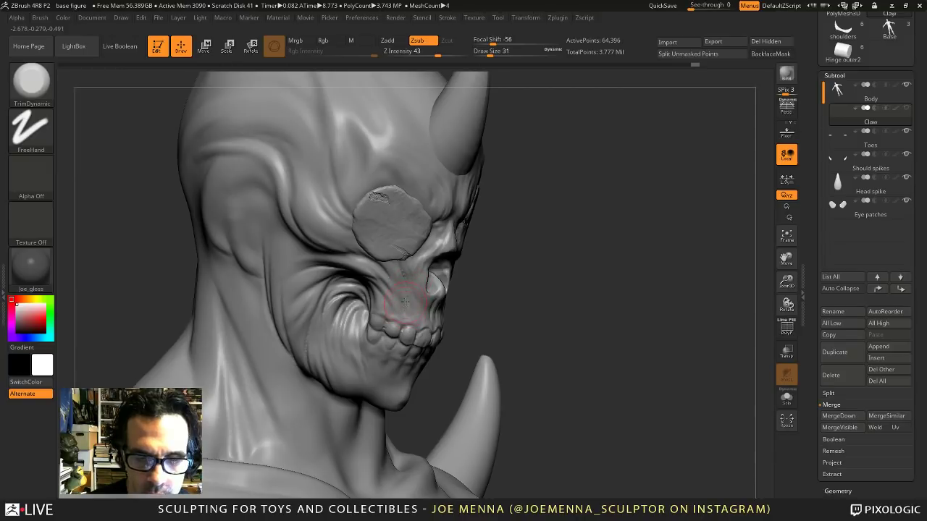
mouse_move(393, 303)
right_mouse_down()
mouse_move(379, 307)
mouse_move(505, 304)
mouse_move(520, 318)
mouse_move(488, 273)
mouse_move(601, 335)
mouse_move(642, 370)
right_mouse_up()
key("f")
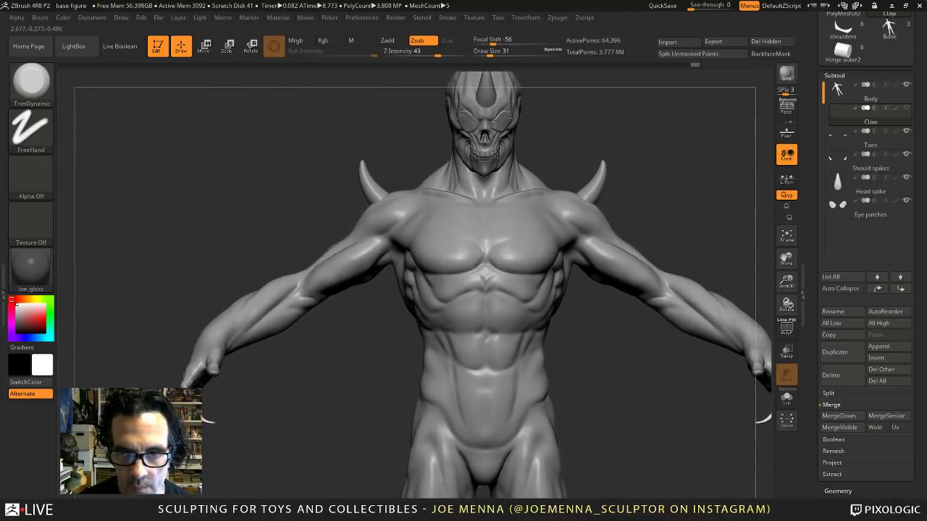
Choose the DamStandard brush, make the Body subtool active and set the draw size to 51.
right_click_drag(507, 282, 579, 313)
key("b")
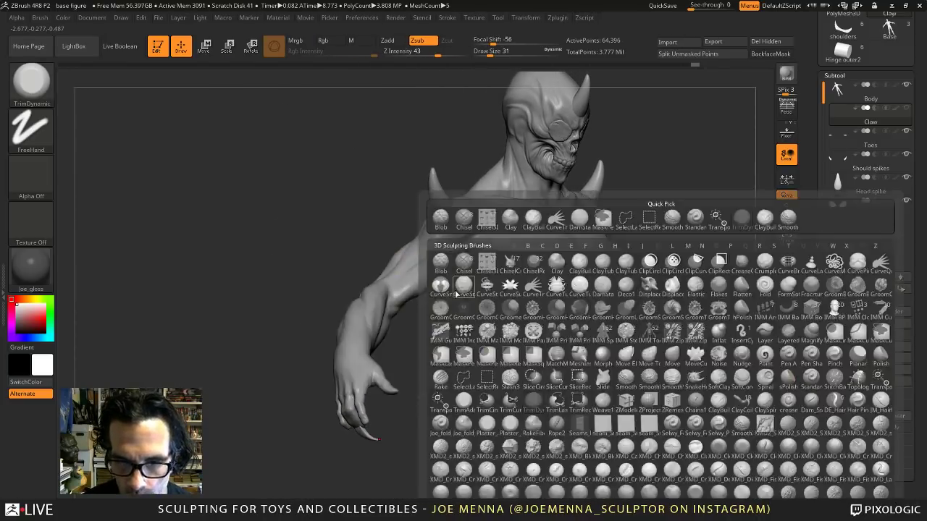
left_click(577, 220)
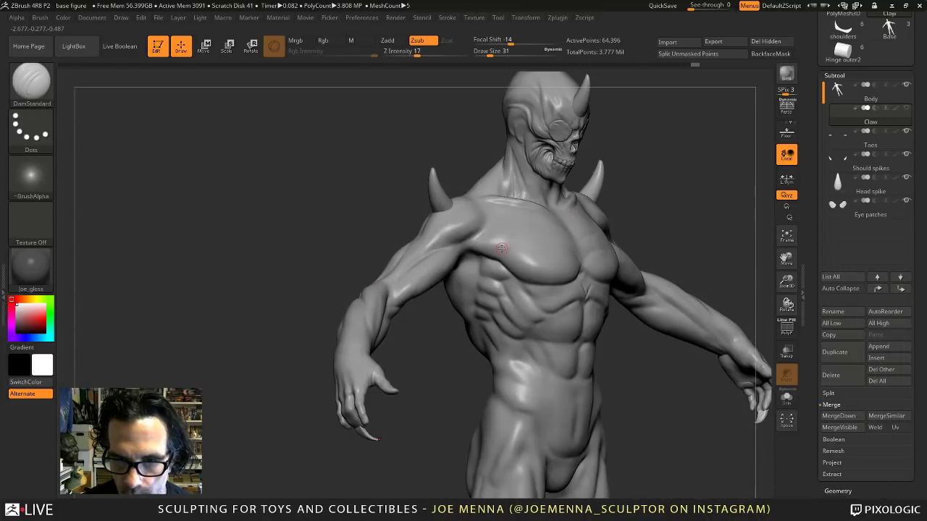
left_click(528, 213, "alt")
key("space")
left_click_drag(498, 248, 499, 248)
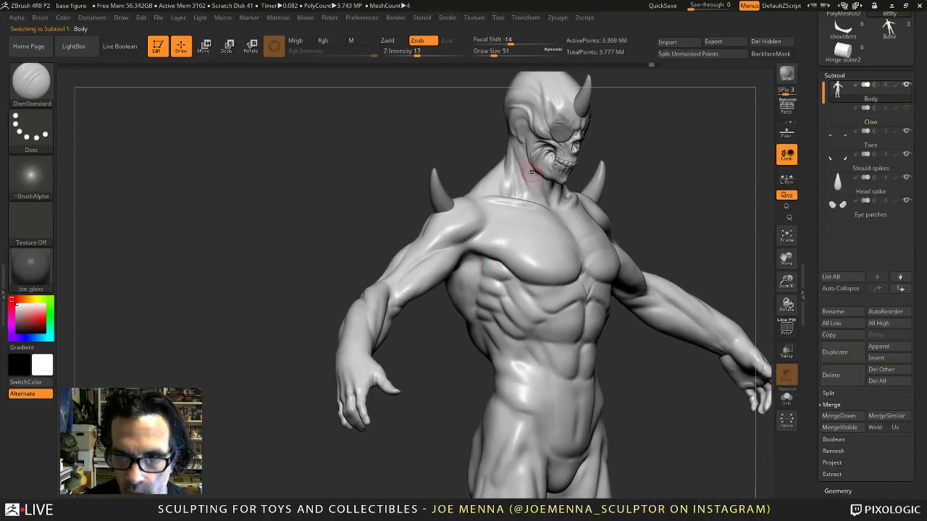
left_click(533, 19)
left_click(545, 272)
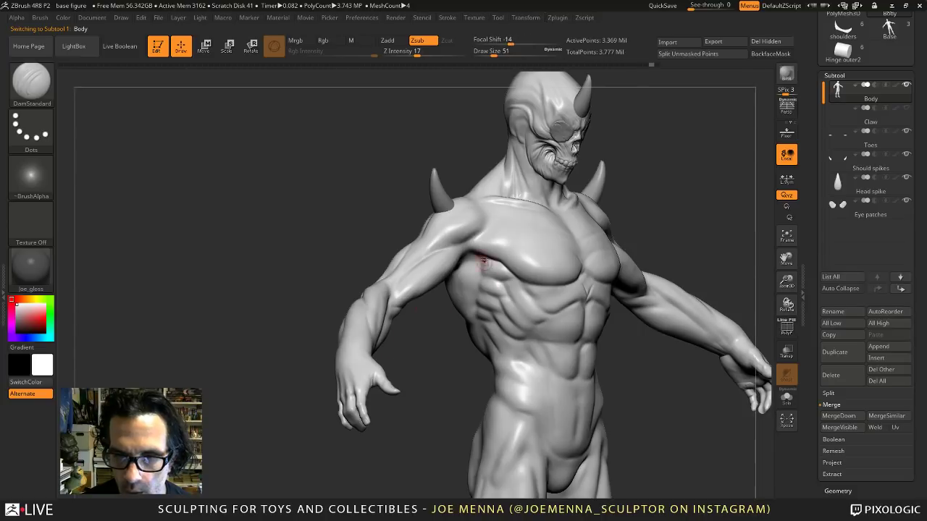
Try carving a crease into the chest muscle beside the armpit with the custom Dam_Standard brush at draw size 27, and undo it.
right_click_drag(484, 262, 501, 286, "ctrl")
key("space")
key("b")
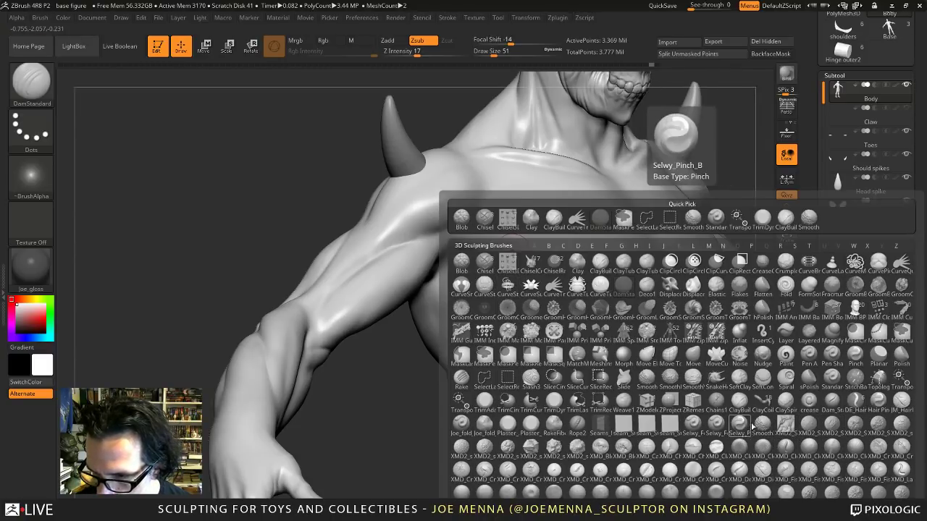
left_click(785, 424)
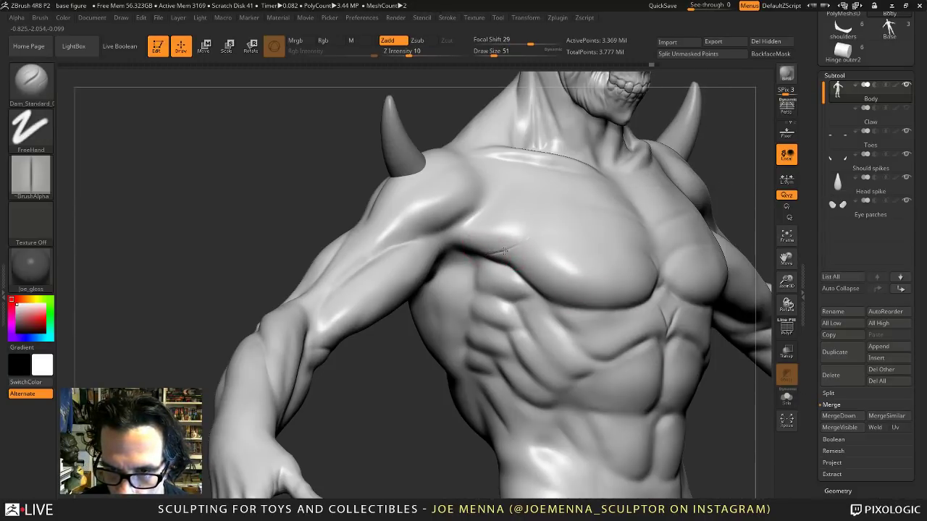
right_click_drag(503, 231, 501, 253, "ctrl")
key("space")
left_click_drag(504, 266, 492, 263)
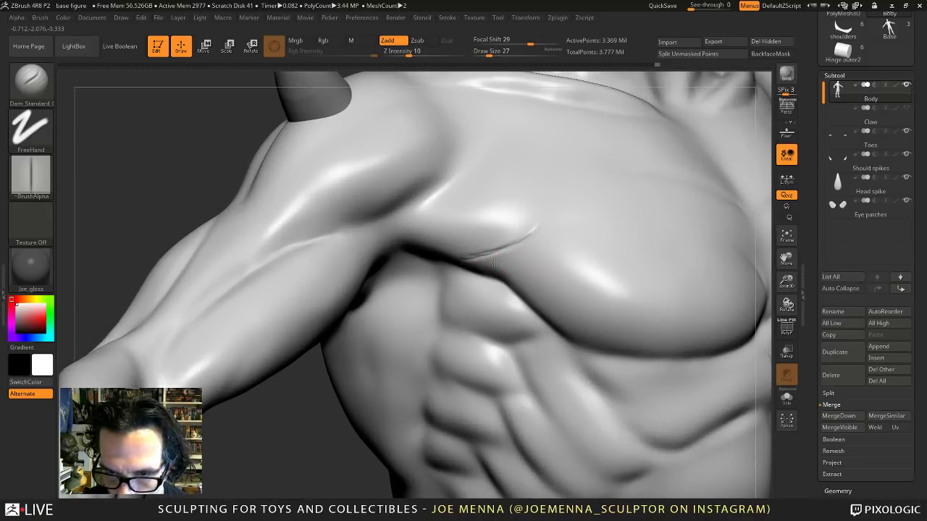
key("ctrl")
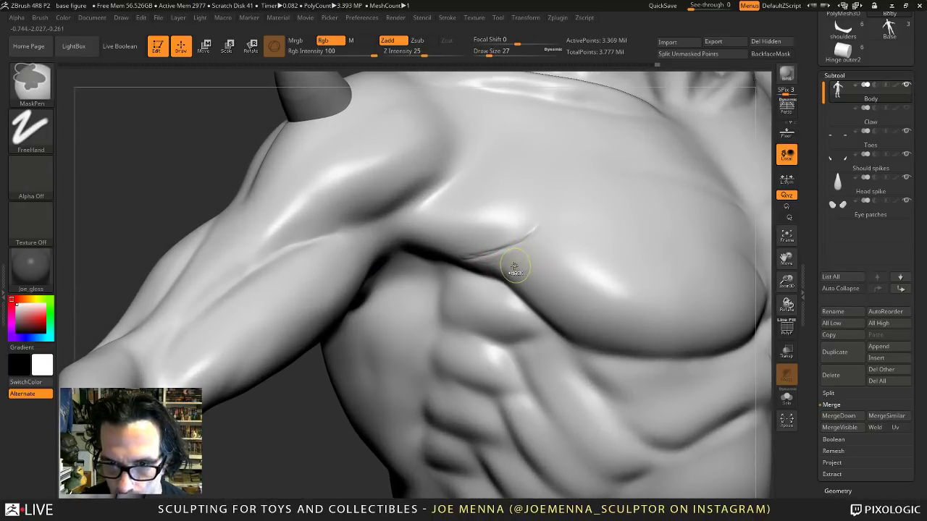
key("ctrl+z")
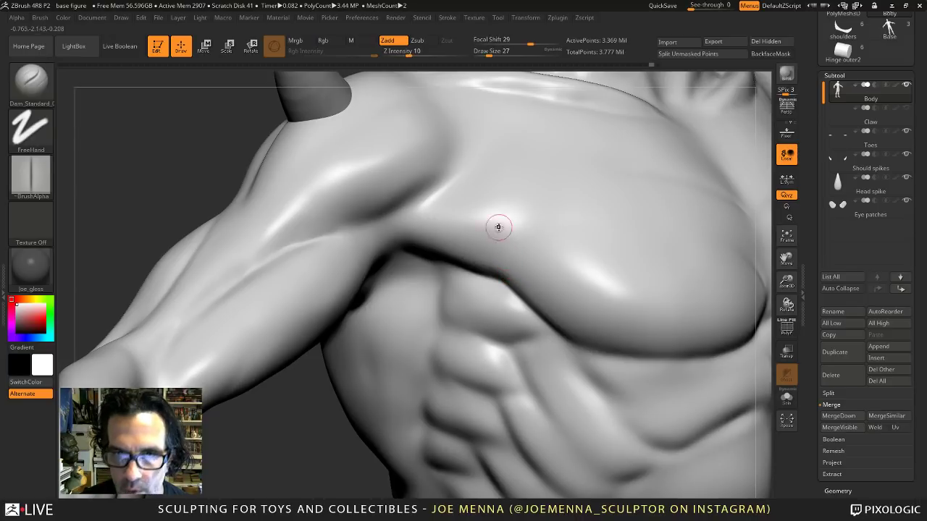
Try a finer armpit crease on the chest with draw size 20 and Z Intensity 27, and undo it.
key("space")
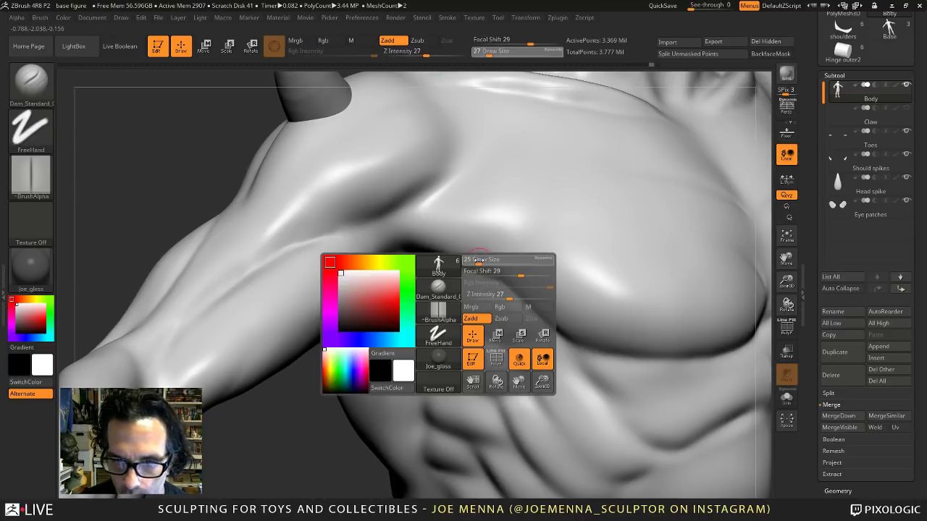
left_click_drag(477, 263, 513, 251)
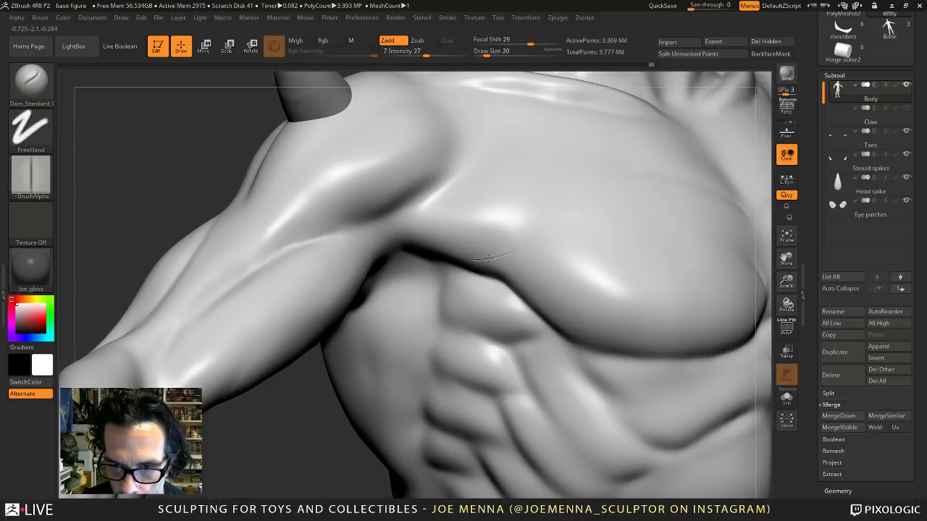
key("ctrl")
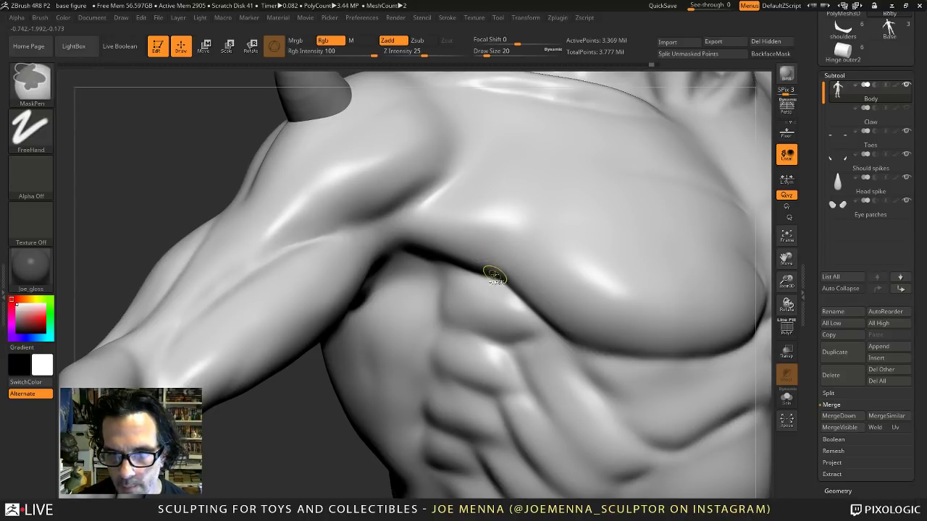
Choose the DamStandard brush and set its draw size to 31.
key("space")
key("b")
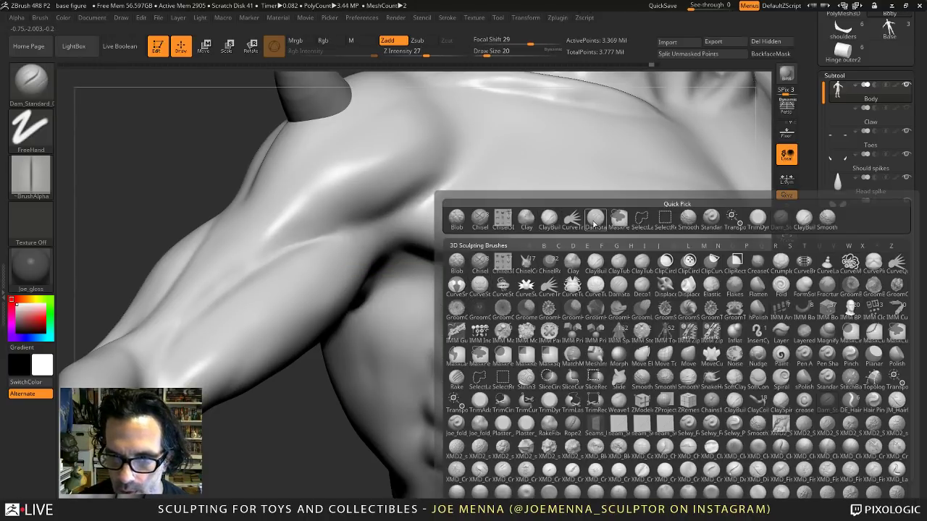
left_click(593, 220)
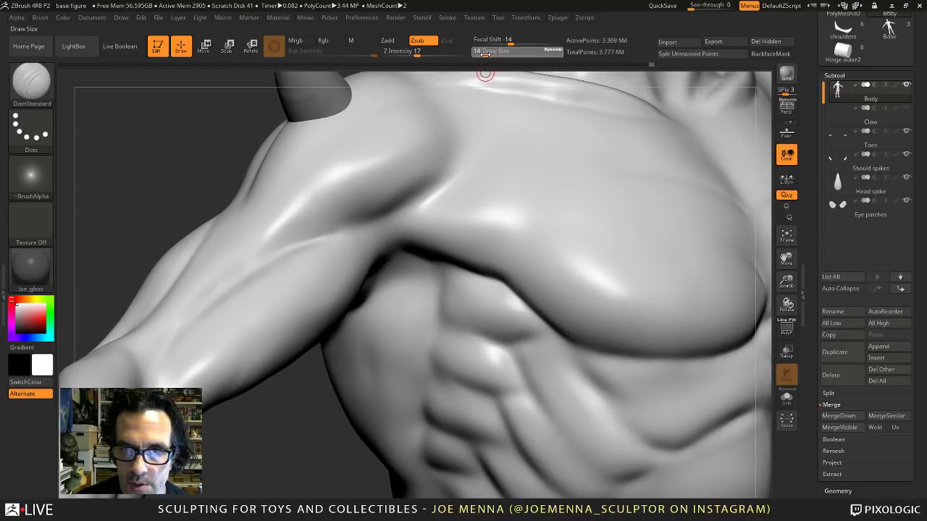
left_click_drag(484, 53, 486, 53)
right_click_drag(438, 245, 425, 244)
key("space")
left_click_drag(454, 243, 456, 247)
key("space")
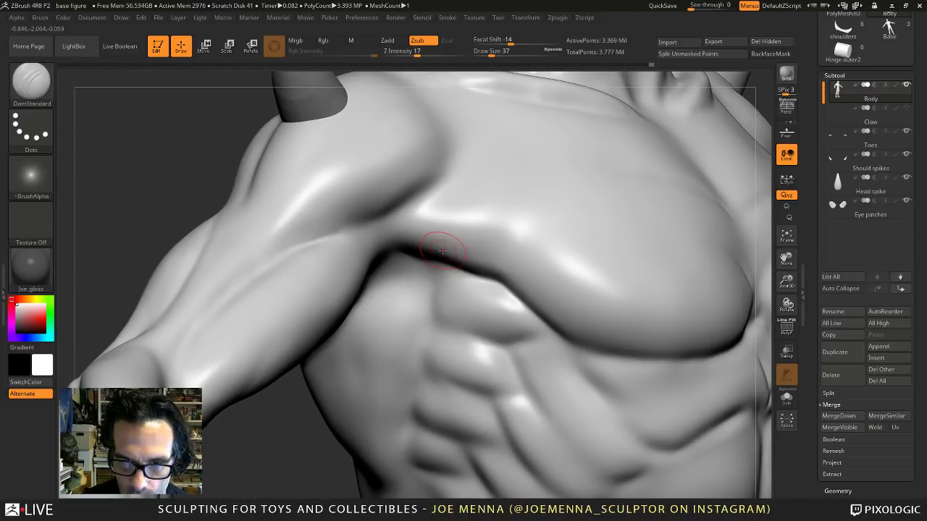
key("space")
left_click_drag(433, 250, 437, 252)
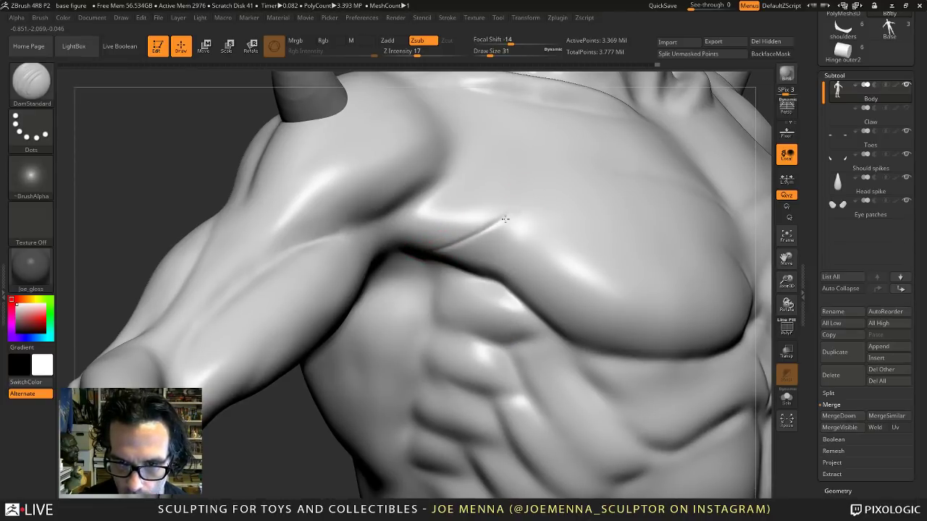
Carve a fan of fine creases from the armpit across the outer chest muscle with DamStandard at draw size 31.
left_click_drag(505, 219, 517, 212)
left_click_drag(428, 257, 554, 212)
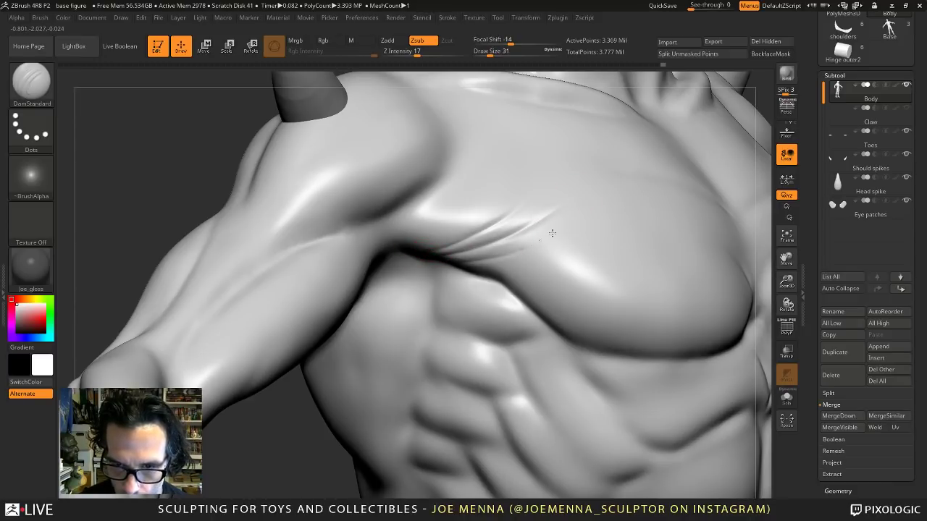
mouse_move(454, 255)
left_mouse_down()
mouse_move(565, 232)
mouse_move(507, 264)
left_mouse_up()
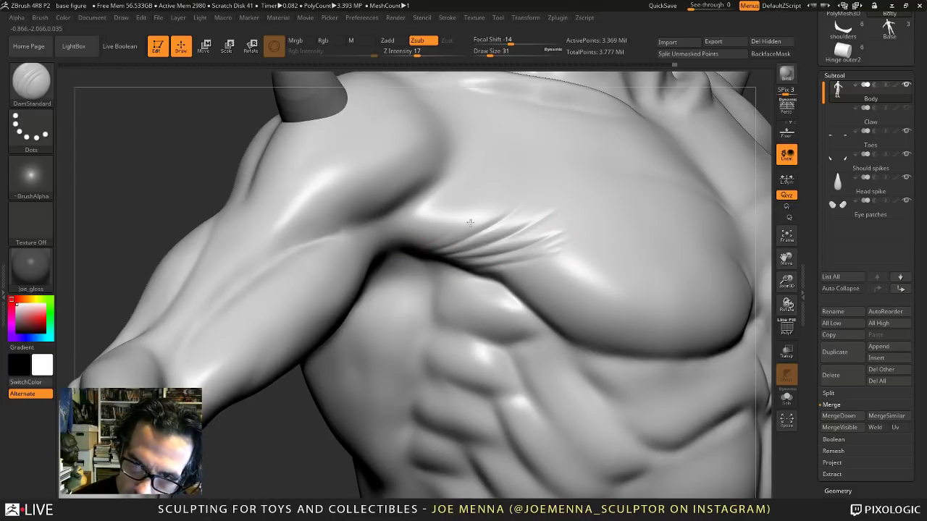
left_click_drag(460, 217, 489, 205)
mouse_move(558, 184)
right_mouse_down()
mouse_move(533, 202)
mouse_move(539, 221)
right_mouse_up()
Extend the creases up the outer chest toward the collarbone with DamStandard at draw size 46.
right_click_drag(606, 244, 412, 326, "ctrl")
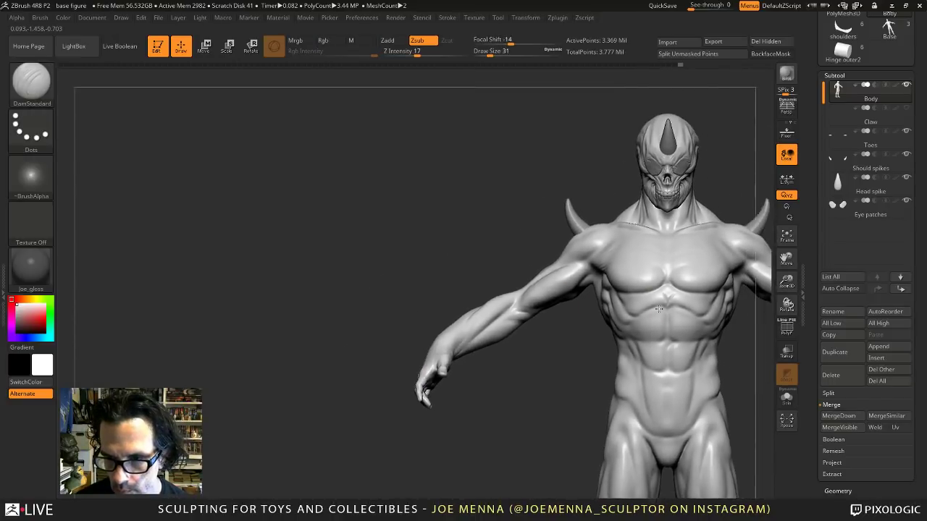
right_click_drag(691, 304, 572, 275, "alt")
right_click_drag(489, 323, 471, 232, "ctrl")
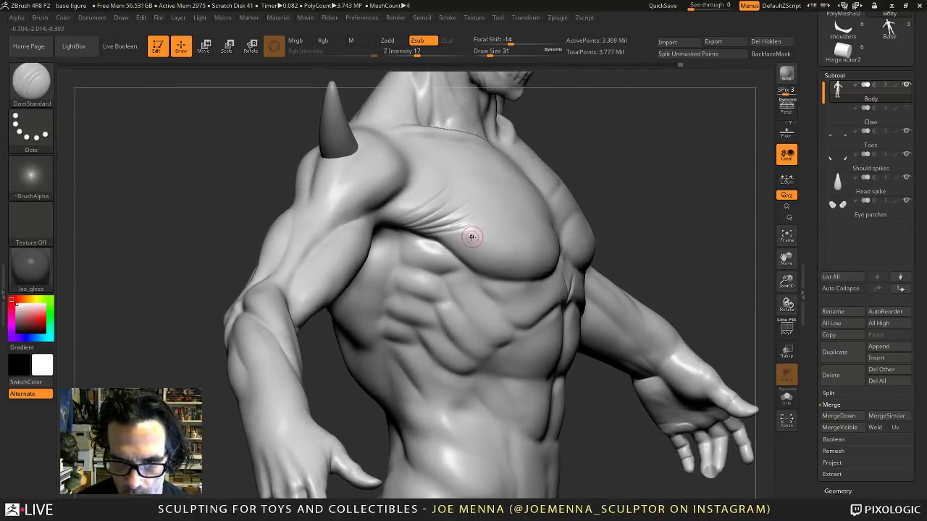
key("]")
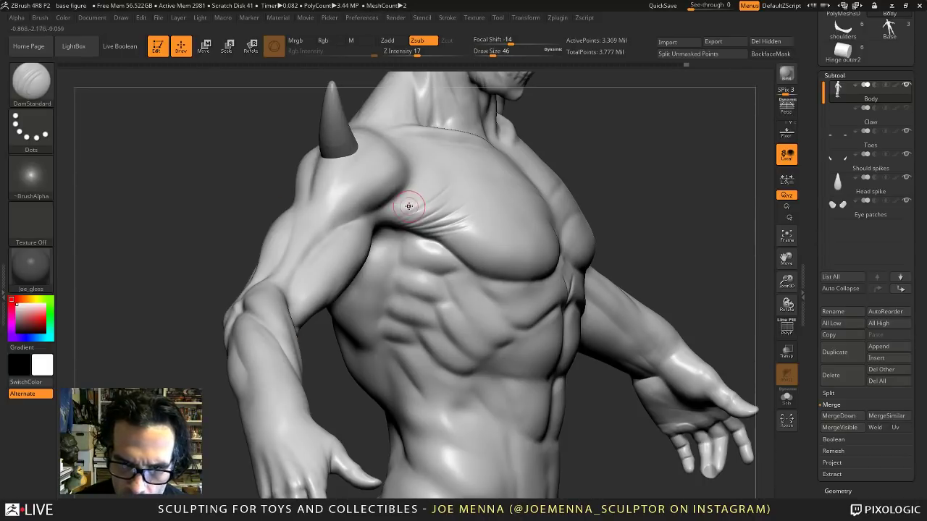
left_click_drag(402, 208, 424, 189)
right_click_drag(427, 184, 436, 176)
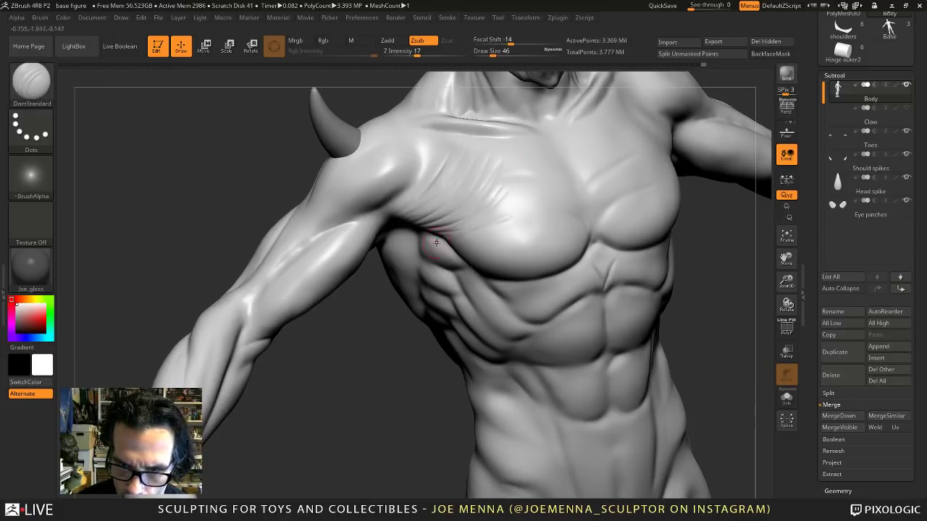
Lower the LazySnap value in the DamStandard brush's Lazy Mouse settings.
right_click_drag(509, 226, 461, 251)
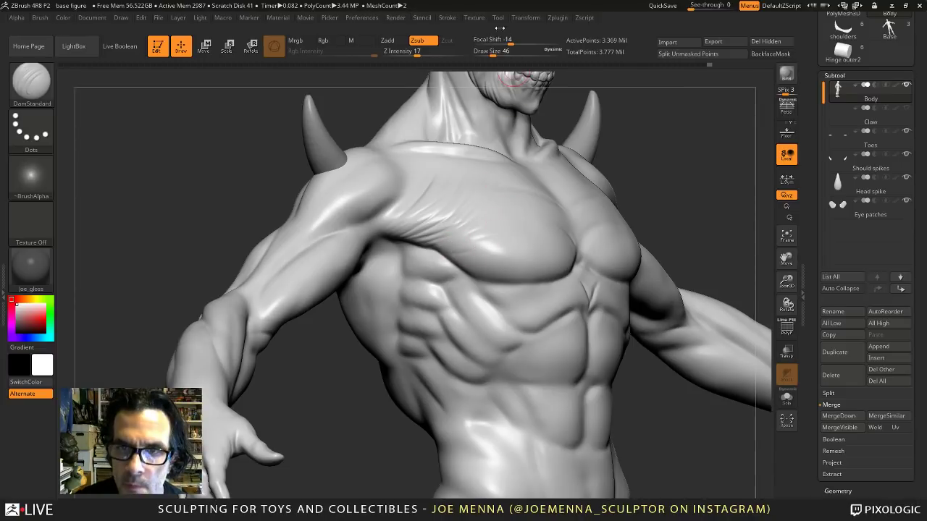
left_click(446, 18)
left_click(472, 187)
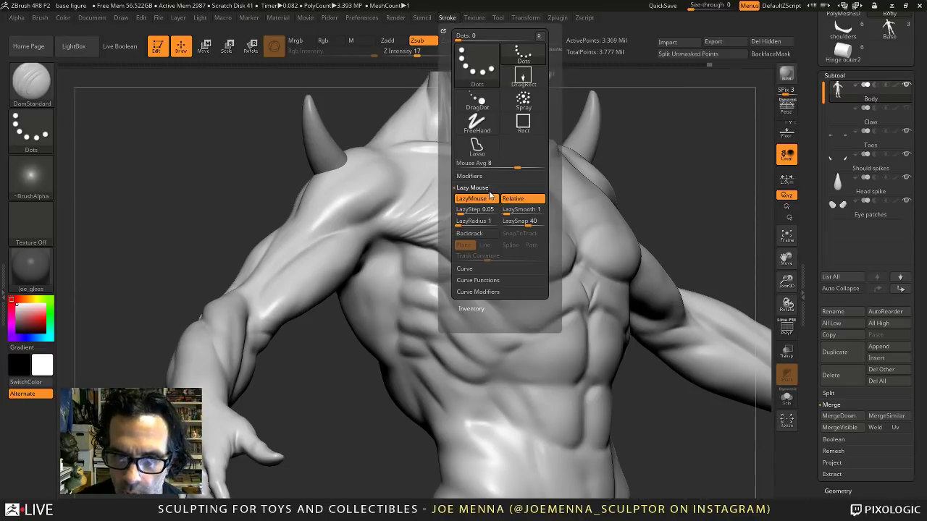
left_click_drag(530, 221, 499, 223)
right_click_drag(416, 316, 417, 339)
mouse_move(494, 256)
right_mouse_down("ctrl")
mouse_move(501, 210)
mouse_move(467, 250)
mouse_move(469, 260)
mouse_move(505, 247)
mouse_move(466, 248)
mouse_move(478, 262)
mouse_move(469, 270)
right_mouse_up("ctrl")
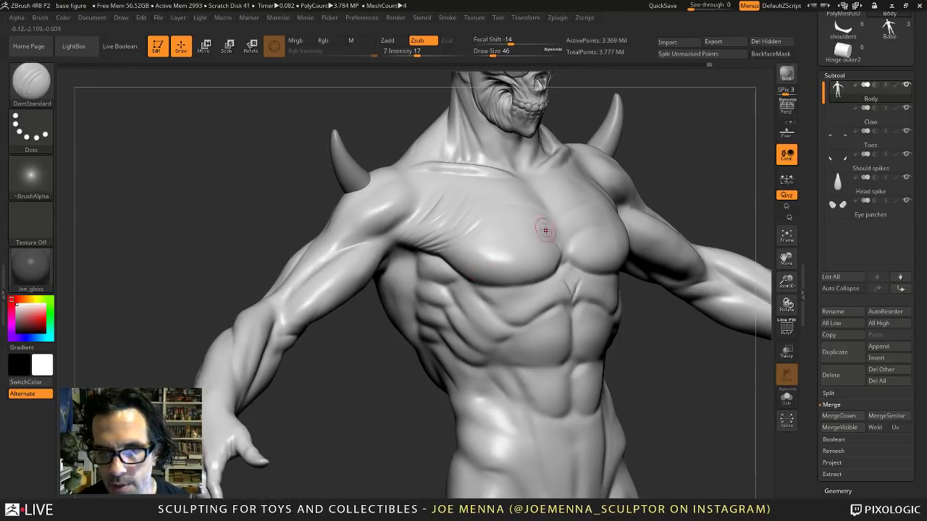
Soften the carved chest creases with the Smooth brush at draw size 62.
key("shift")
key("space")
left_click_drag(458, 239, 460, 241)
key("shift")
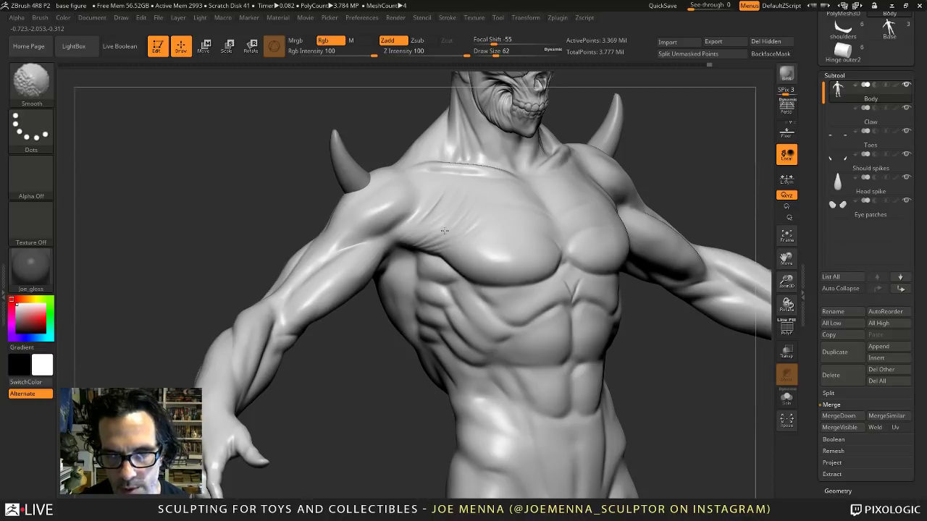
left_click_drag(444, 231, 470, 250, "shift")
mouse_move(502, 279)
right_mouse_down("ctrl")
mouse_move(442, 296)
mouse_move(507, 292)
mouse_move(454, 294)
mouse_move(503, 310)
right_mouse_up("ctrl")
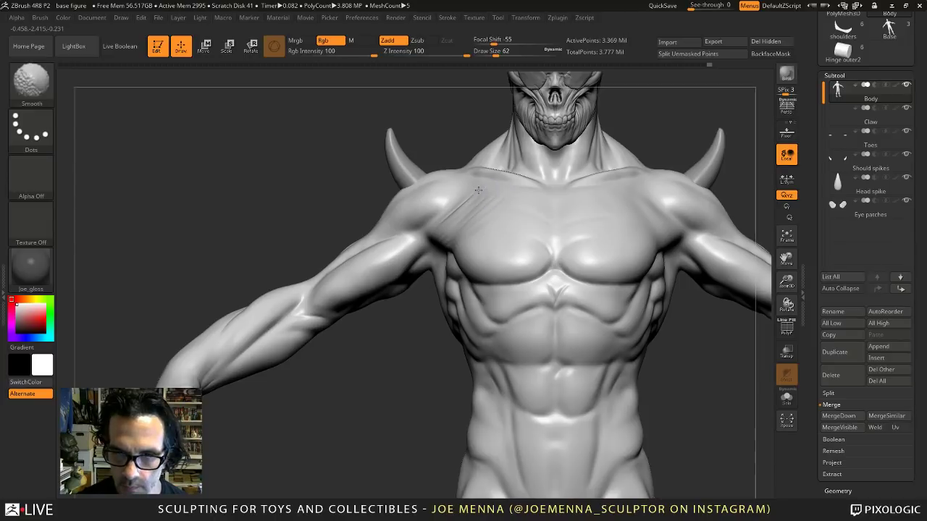
right_click_drag(501, 217, 499, 282, "ctrl")
right_click_drag(499, 282, 532, 278)
Switch to the custom Dam_Standard brush, turn on LazyMouse for it and set the draw size to 11.
key("space")
left_click_drag(449, 253, 424, 256)
key("space")
key("space")
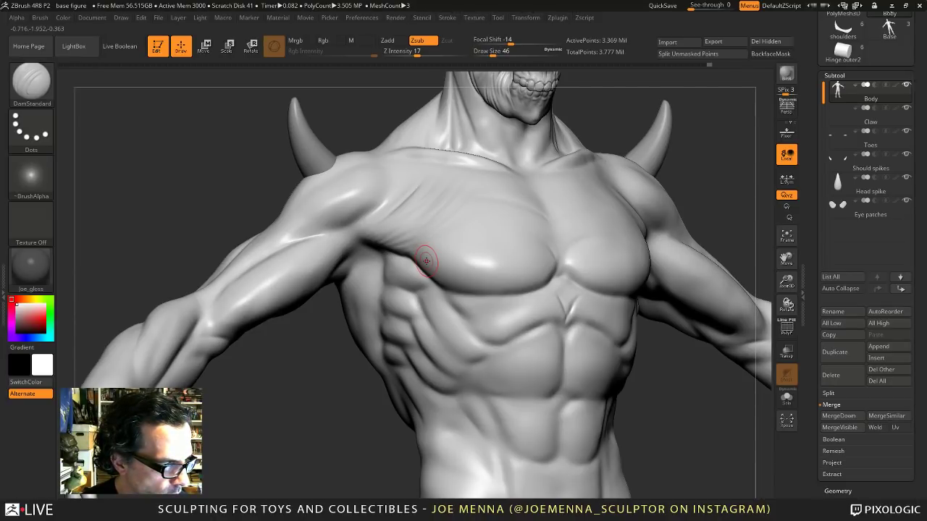
key("space")
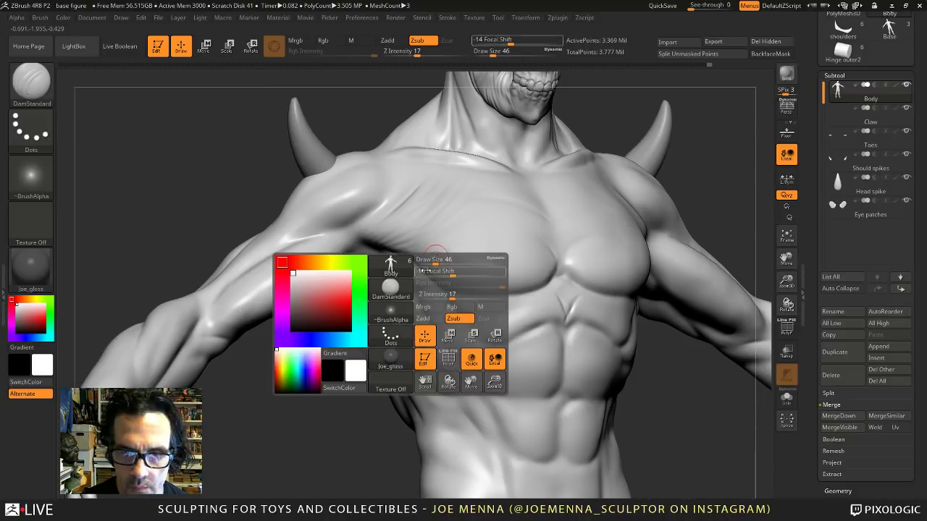
key("b")
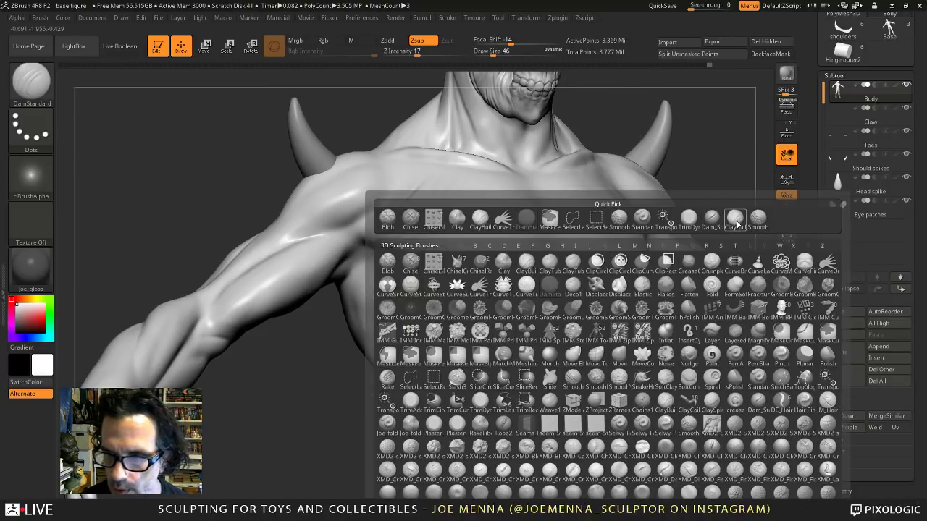
left_click(712, 217)
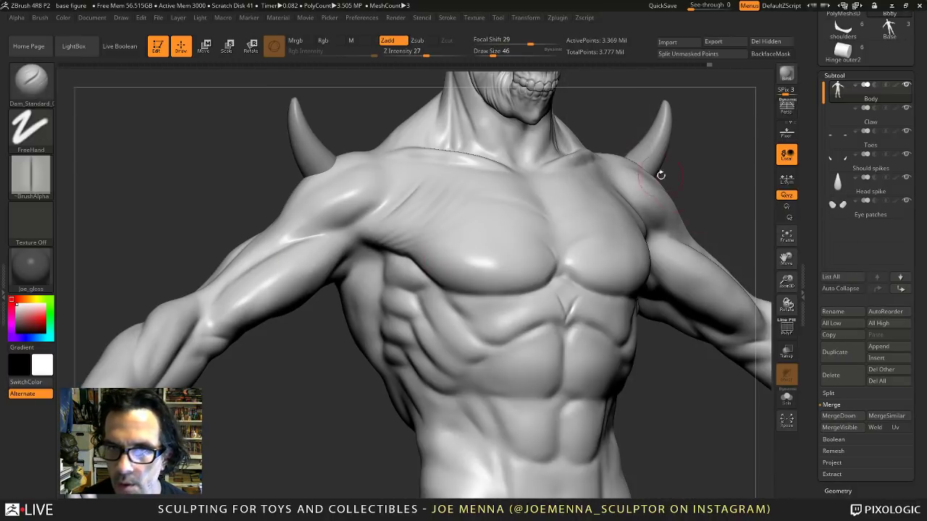
left_click(447, 18)
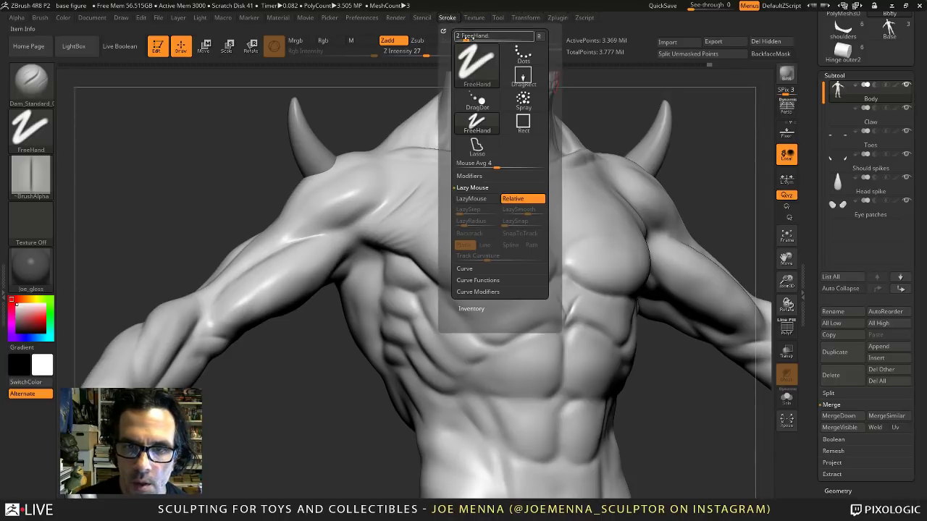
left_click(470, 199)
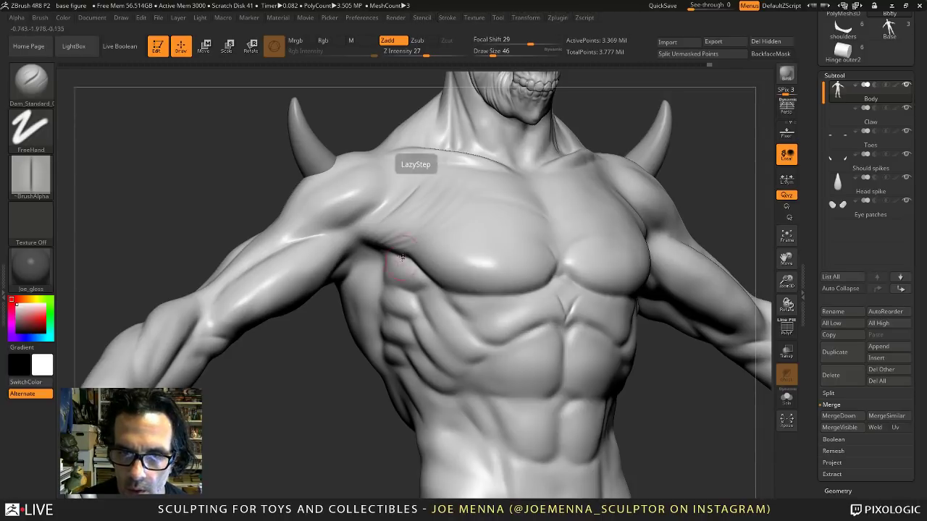
key("space")
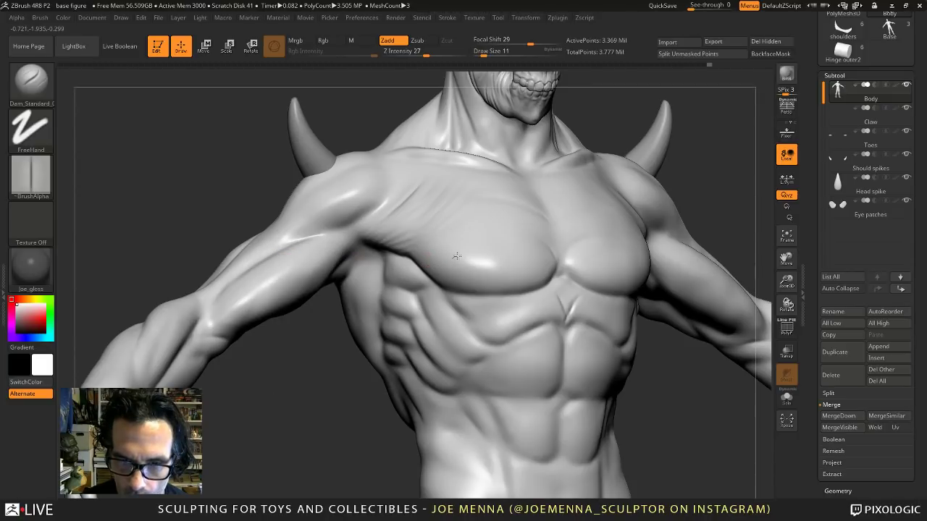
right_click_drag(464, 256, 484, 81, "ctrl")
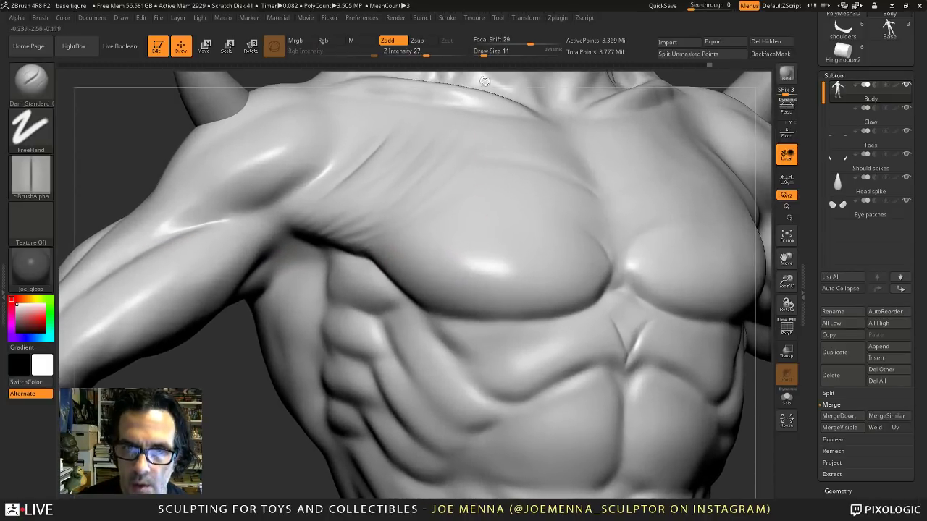
left_click(447, 17)
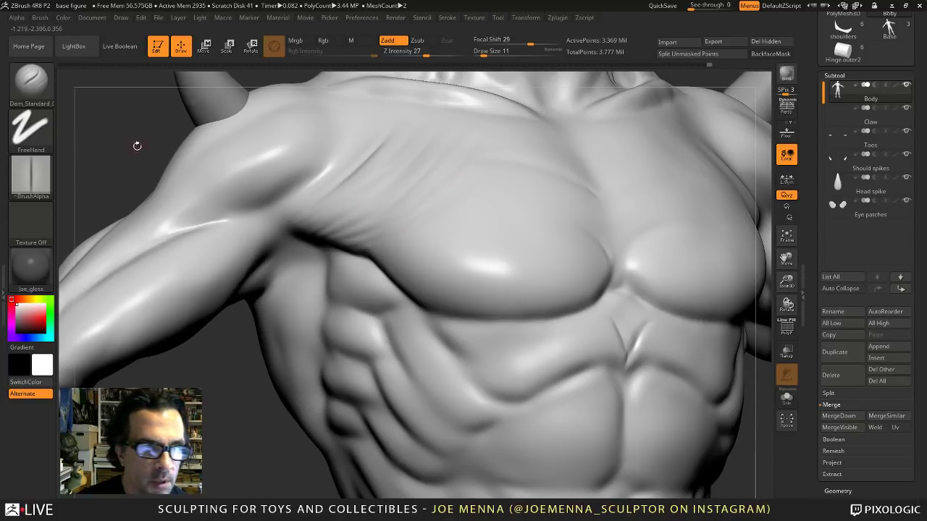
Return to the DamStandard brush at draw size 29 and undo the one-sided chest creases.
left_click(31, 80)
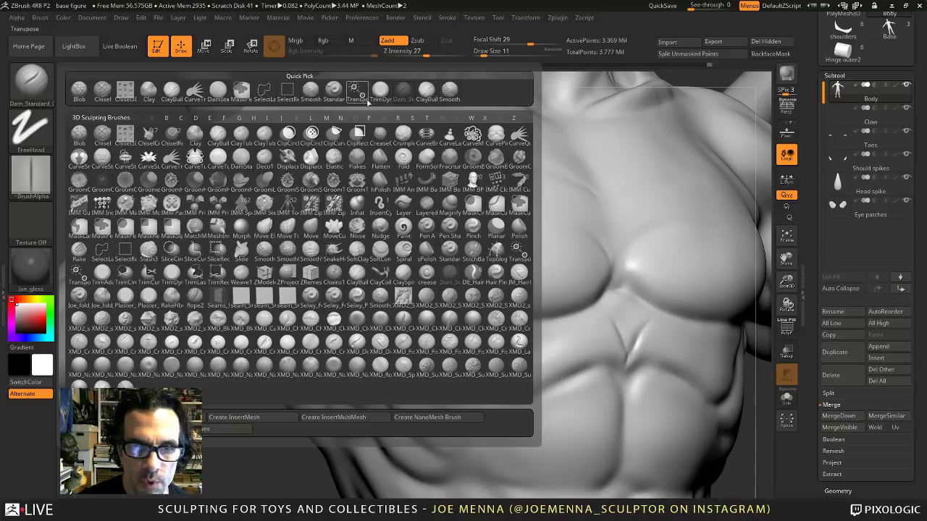
left_click(217, 88)
key("space")
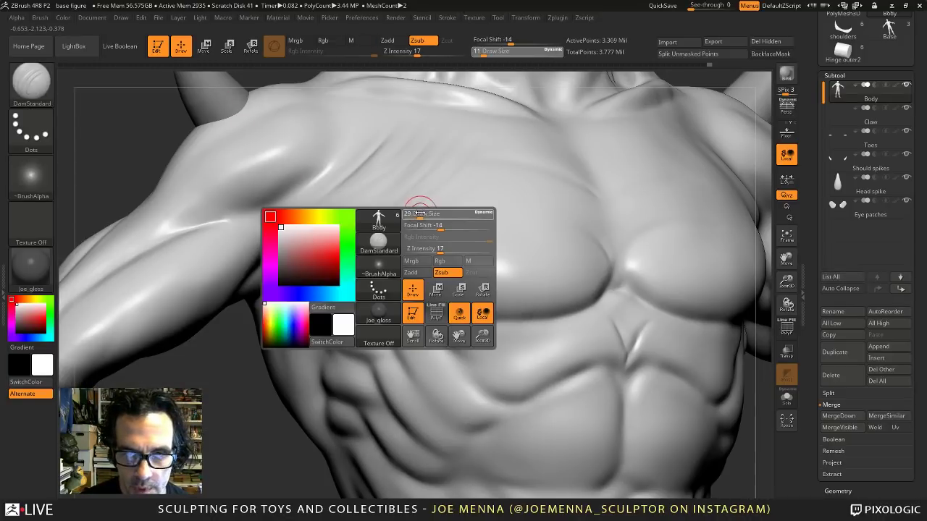
mouse_move(392, 249)
right_mouse_down()
mouse_move(415, 251)
mouse_move(393, 265)
mouse_move(438, 273)
right_mouse_up()
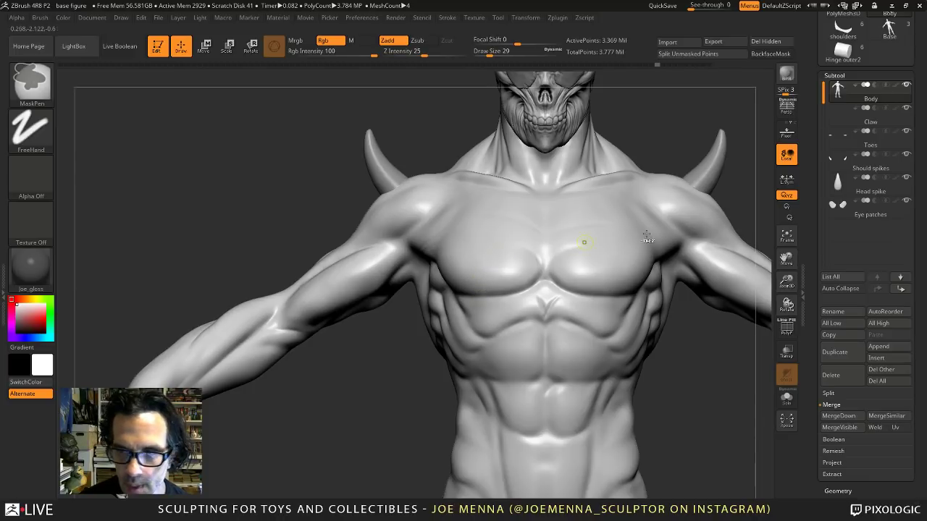
Activate mirrored symmetry with L.Sym for the body and set the DamStandard draw size to 41.
key("x")
left_click(526, 18)
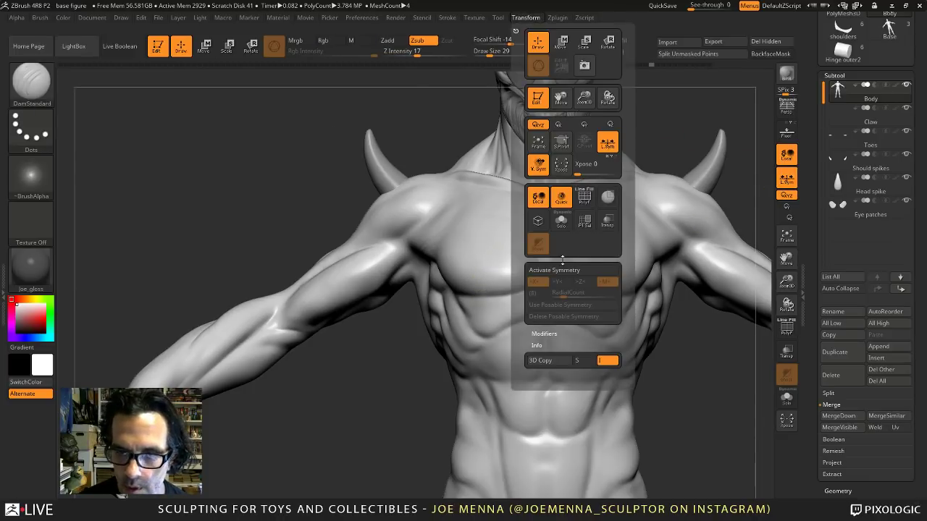
left_click(564, 270)
mouse_move(442, 250)
right_mouse_down("ctrl")
mouse_move(442, 286)
mouse_move(473, 268)
right_mouse_up("ctrl")
key("space")
left_click_drag(407, 252, 414, 252)
right_click_drag(393, 244, 398, 241)
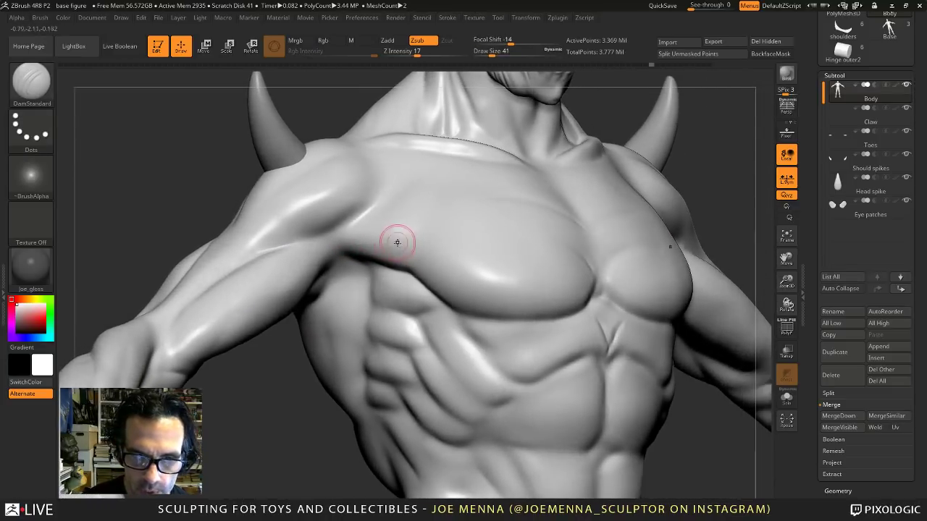
Carve mirrored fine muscle creases fanning from the armpits and across the upper chest toward the sternum.
left_click(345, 253)
left_click(354, 282)
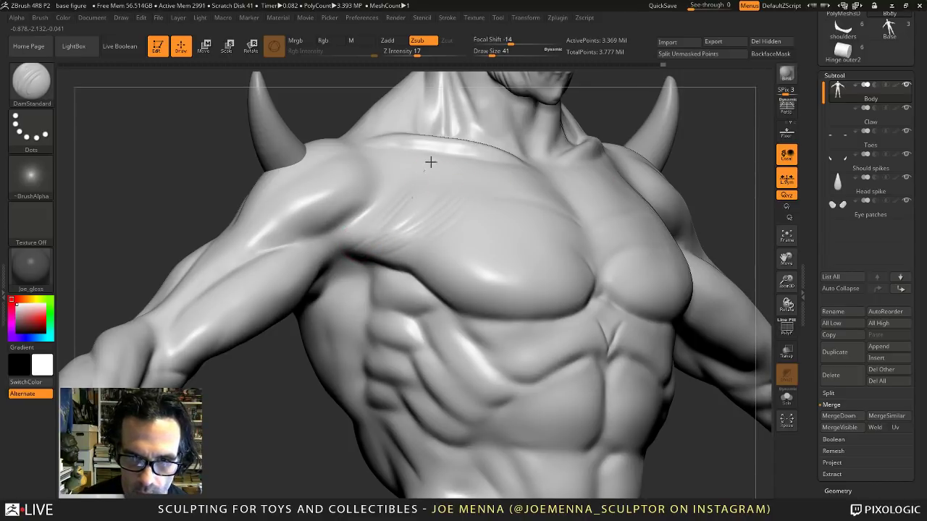
right_click_drag(490, 190, 418, 210)
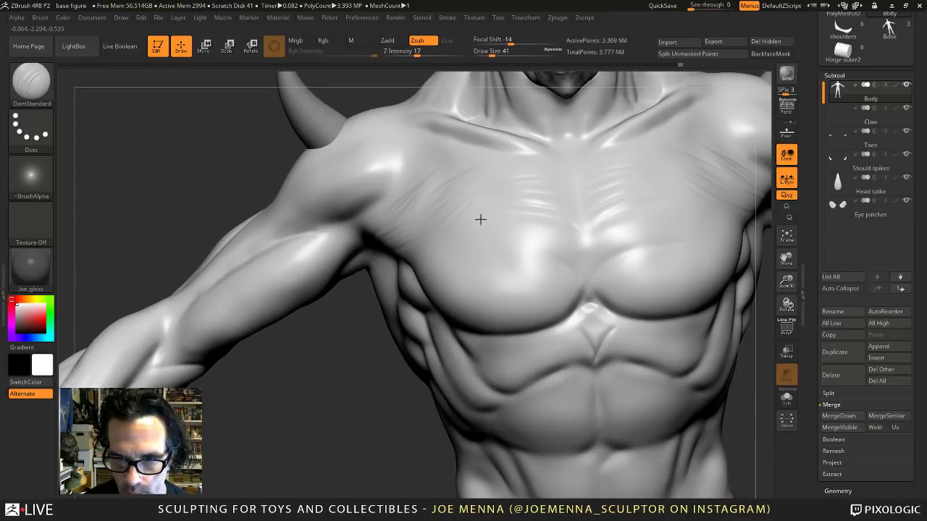
right_click_drag(557, 231, 507, 232)
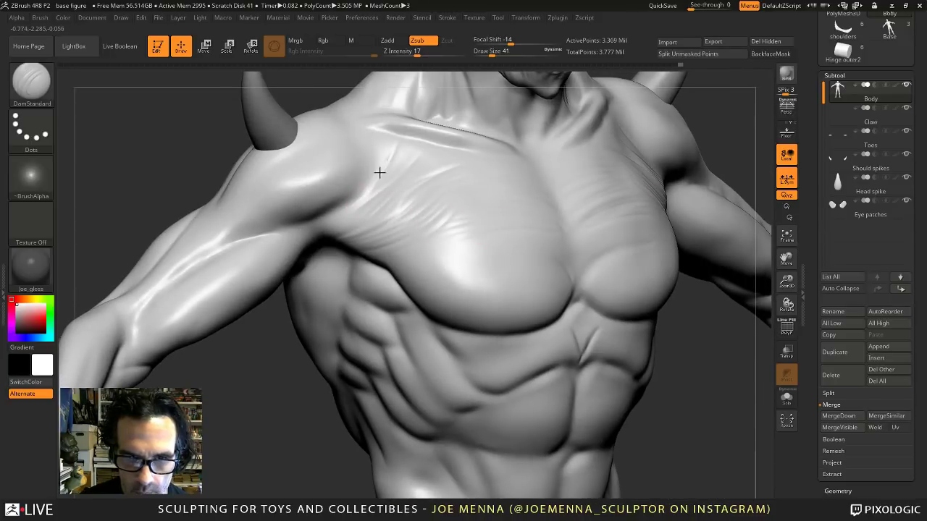
right_click_drag(466, 181, 471, 184)
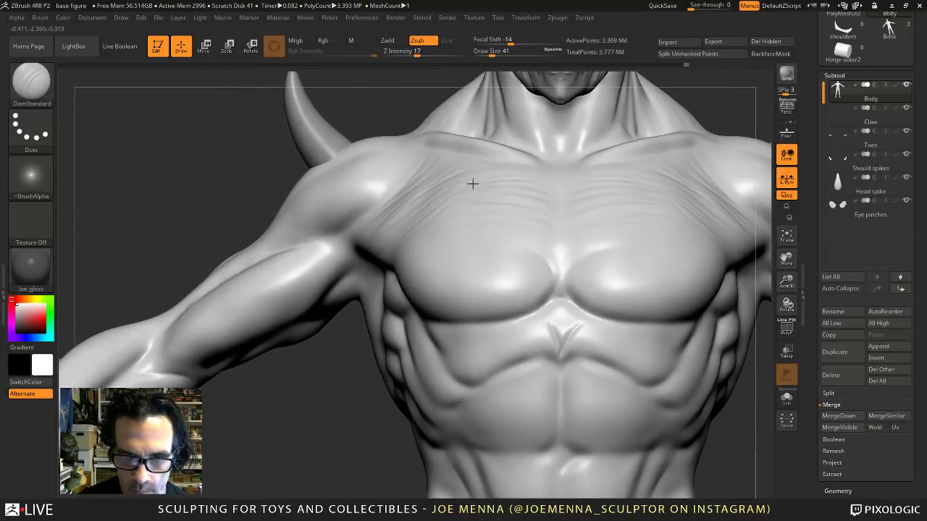
Carve short mirrored creases into the inner lower chest muscles beside the sternum.
key("ctrl")
right_click_drag(542, 270, 469, 337, "ctrl")
mouse_move(608, 335)
right_mouse_down("alt")
mouse_move(529, 300)
mouse_move(514, 312)
mouse_move(482, 269)
mouse_move(408, 228)
mouse_move(424, 227)
right_mouse_up("alt")
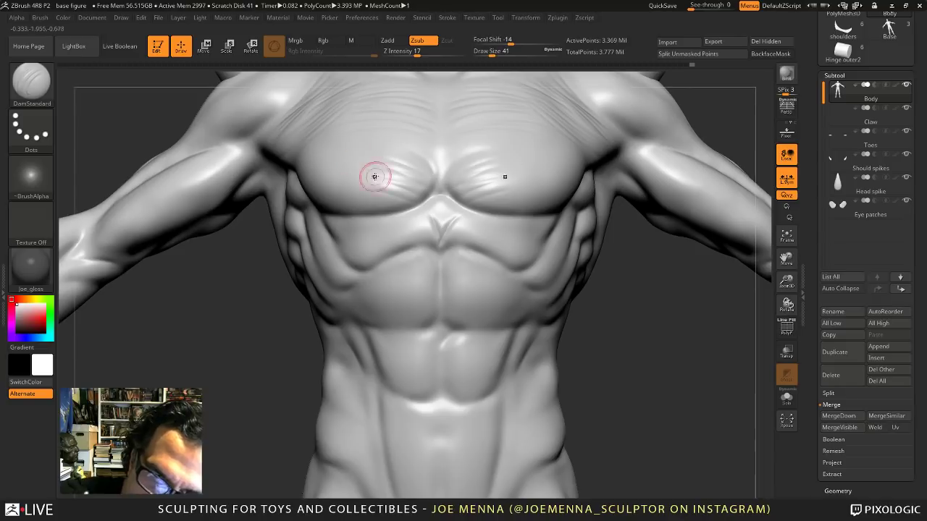
right_click_drag(318, 207, 337, 176)
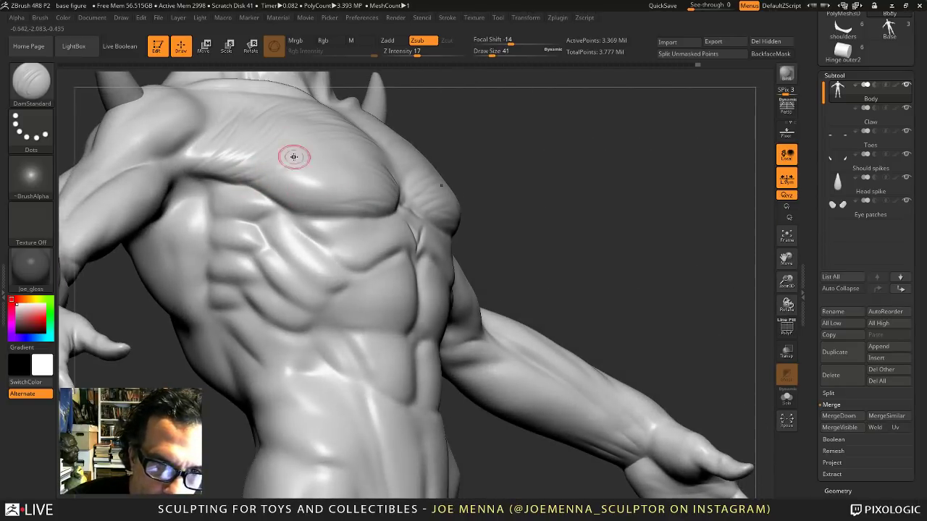
Carve mirrored fine creases along the lower chest muscles, from the outer edge toward the sternum.
left_click_drag(282, 194, 337, 196)
left_click_drag(306, 205, 361, 195)
right_click_drag(364, 194, 341, 204)
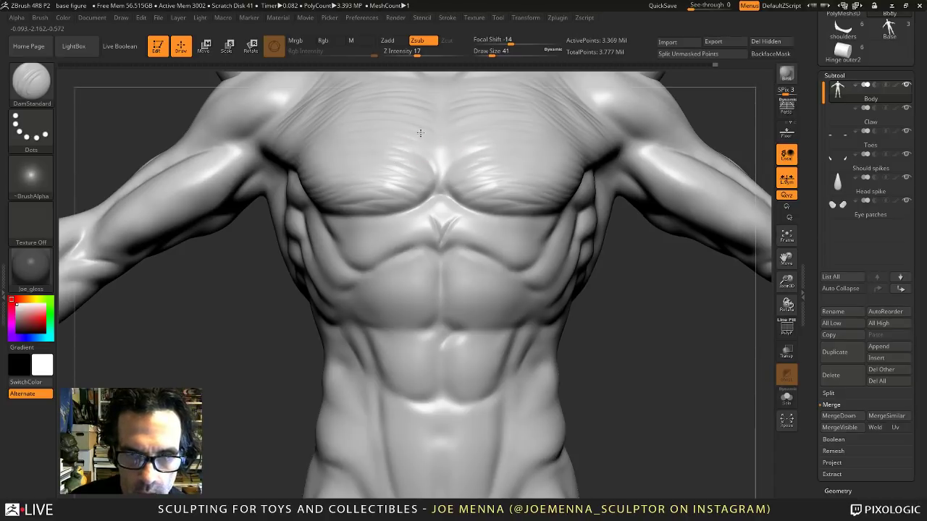
Carve mirrored fine creases into the uppermost abdominal muscles just beneath the chest.
right_click_drag(440, 200, 453, 101, "ctrl")
right_click_drag(517, 203, 491, 274, "ctrl")
right_click_drag(415, 254, 403, 295, "ctrl")
right_click_drag(363, 206, 414, 208)
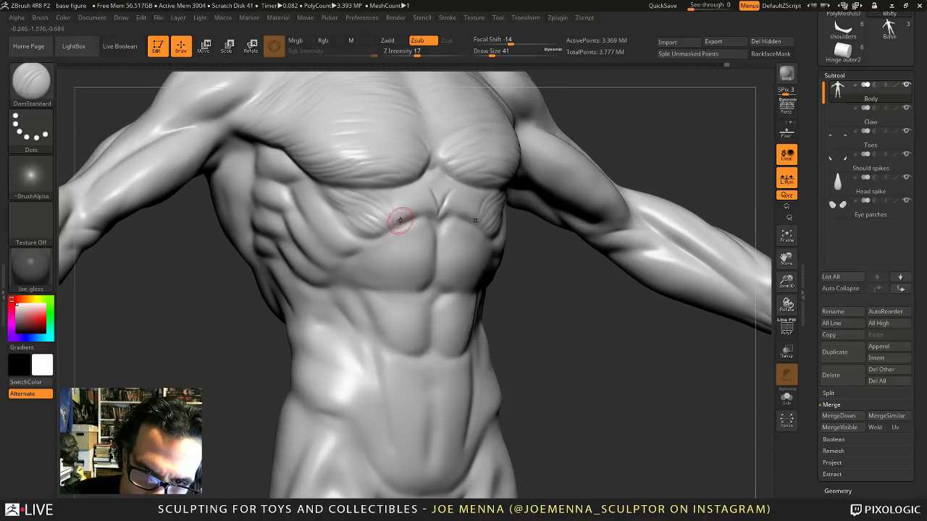
mouse_move(427, 211)
right_mouse_down("ctrl")
mouse_move(426, 156)
mouse_move(405, 163)
mouse_move(412, 225)
mouse_move(431, 216)
mouse_move(446, 225)
right_mouse_up("ctrl")
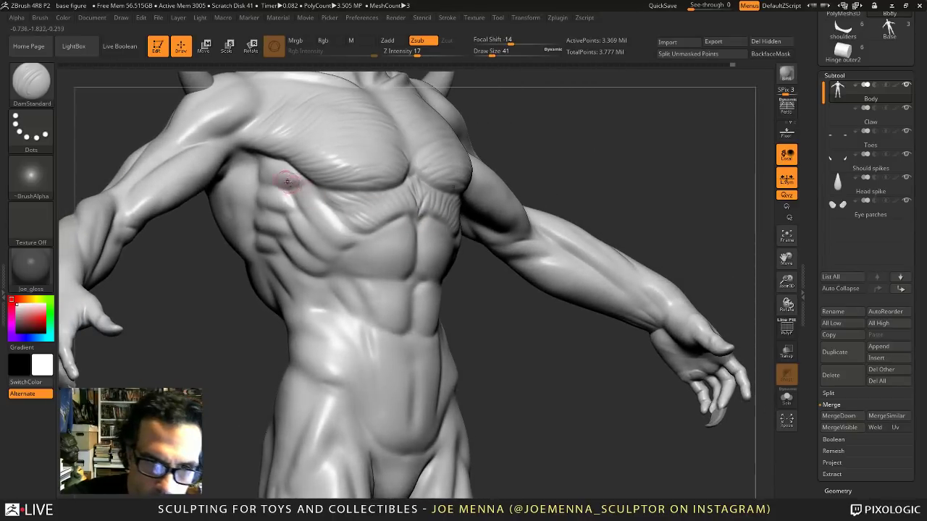
Set the DamStandard draw size to 29 and carve mirrored creases into the upper rib muscles below the armpits.
key("space")
left_click_drag(290, 183, 278, 177)
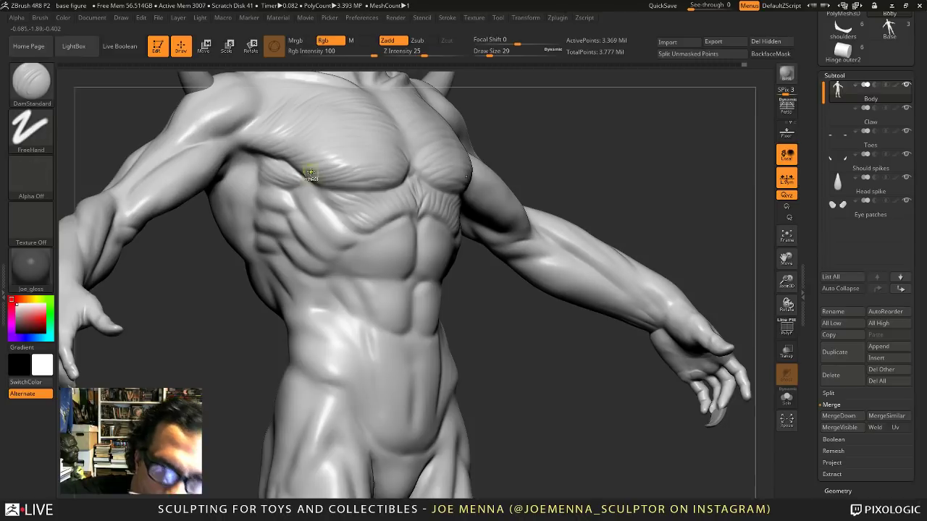
right_click_drag(312, 172, 515, 162, "ctrl")
mouse_move(504, 205)
right_mouse_down("ctrl")
mouse_move(502, 250)
mouse_move(529, 258)
mouse_move(410, 186)
right_mouse_up("ctrl")
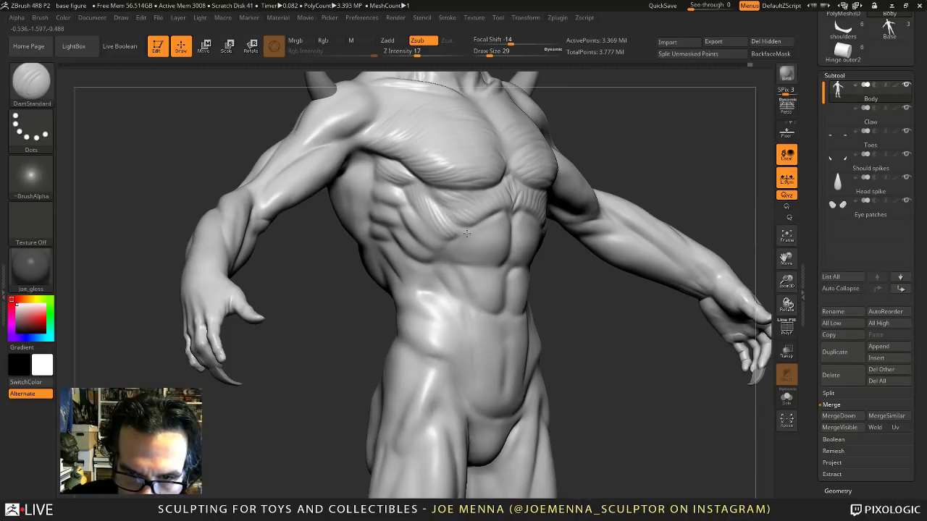
Carve mirrored fine creases down the long diagonal muscles along the front of the rib cage.
mouse_move(466, 233)
right_mouse_down("ctrl")
mouse_move(477, 158)
mouse_move(436, 152)
mouse_move(454, 243)
mouse_move(512, 244)
right_mouse_up("ctrl")
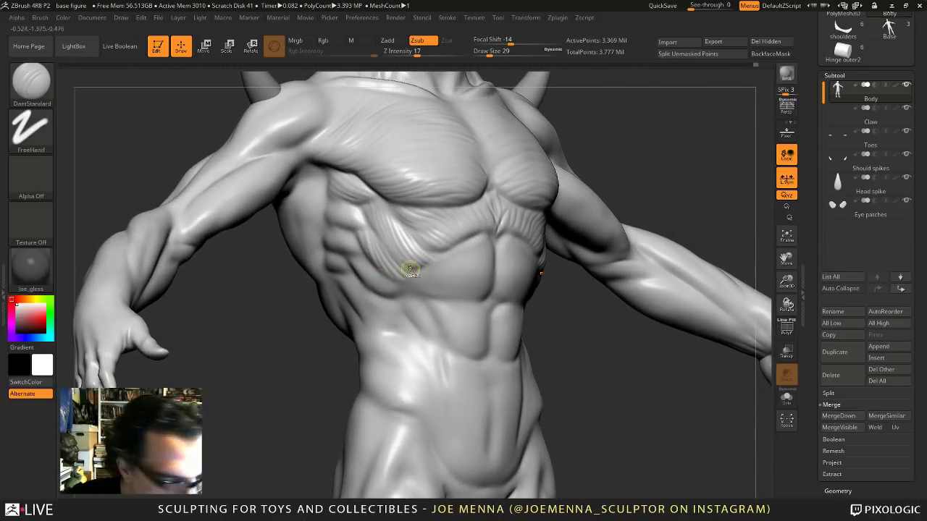
right_click_drag(412, 268, 398, 233, "ctrl")
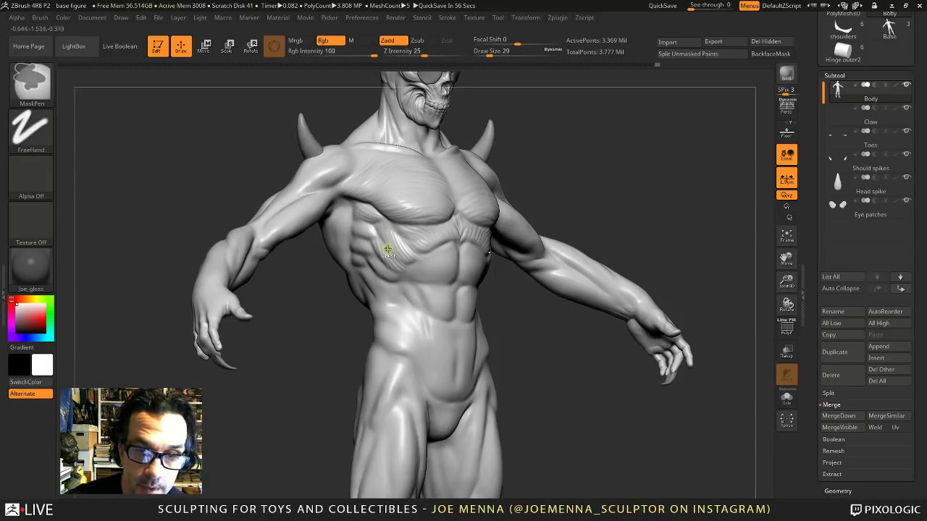
right_click_drag(388, 250, 370, 263, "ctrl")
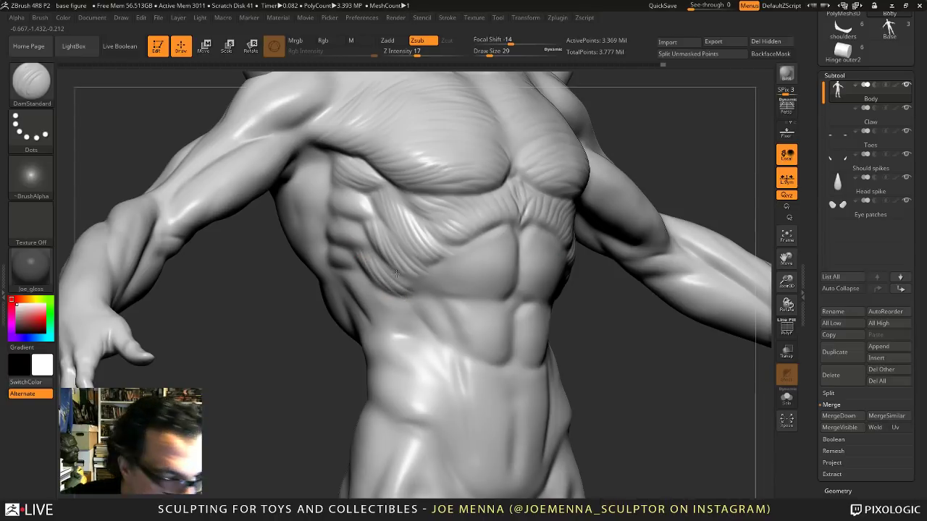
right_click_drag(407, 274, 345, 226)
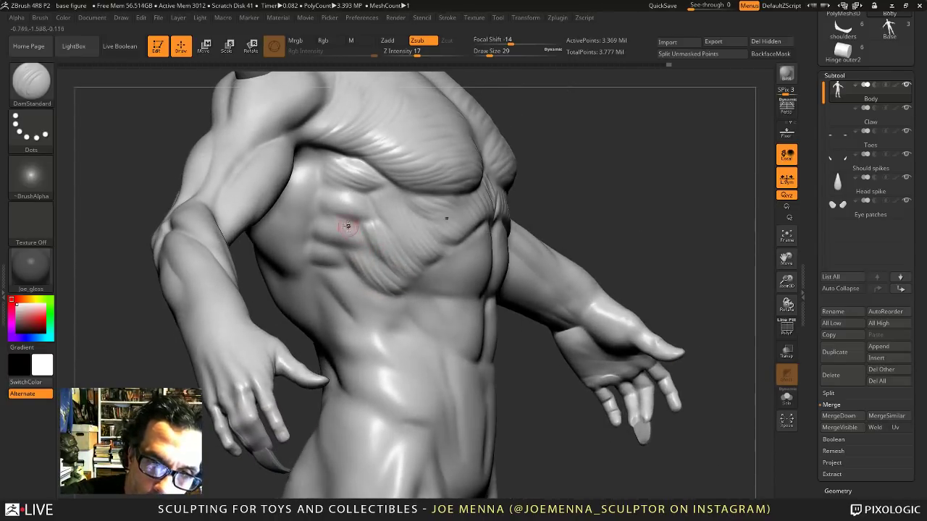
Undo the last stroke and carve mirrored creases into the serratus muscles down the sides of the ribs.
key("ctrl+z")
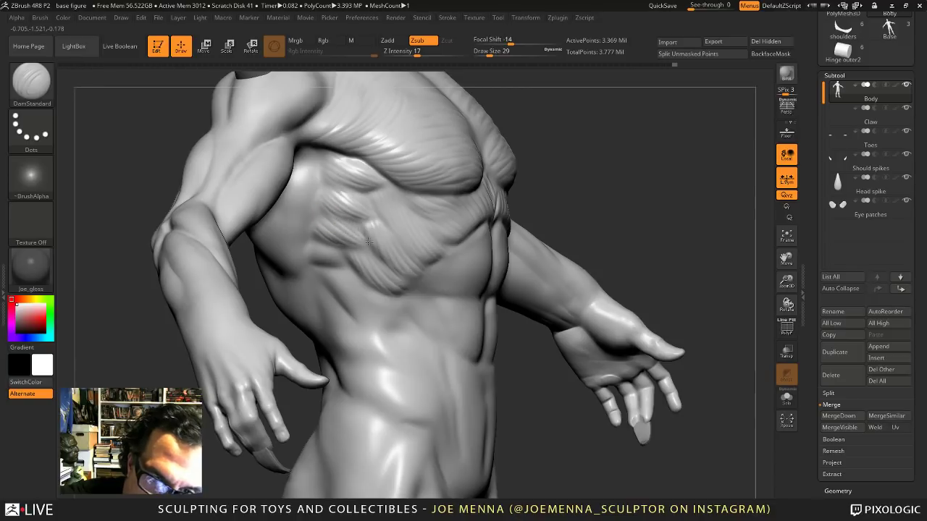
mouse_move(375, 211)
right_mouse_down("ctrl")
mouse_move(456, 148)
mouse_move(413, 157)
mouse_move(425, 182)
right_mouse_up("ctrl")
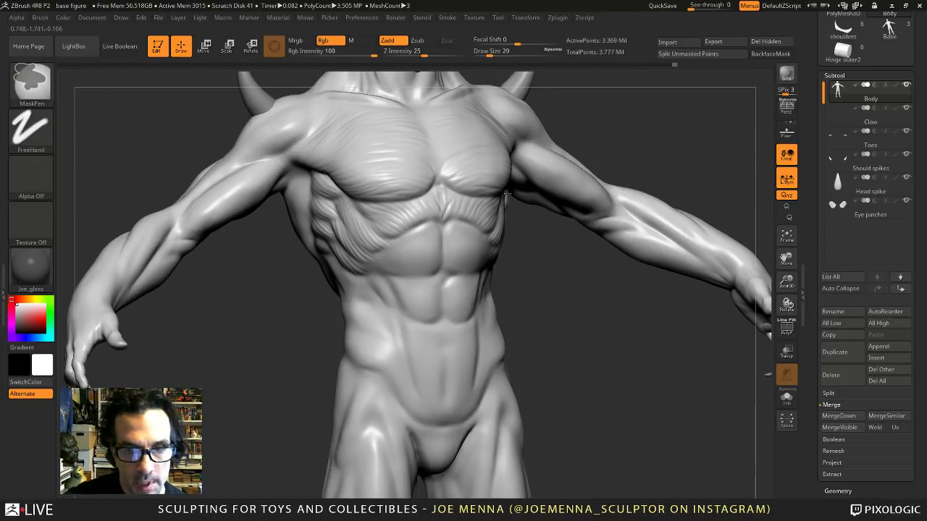
mouse_move(420, 179)
right_mouse_down("ctrl")
mouse_move(499, 177)
mouse_move(486, 222)
mouse_move(463, 216)
mouse_move(513, 230)
mouse_move(434, 258)
mouse_move(449, 242)
right_mouse_up("ctrl")
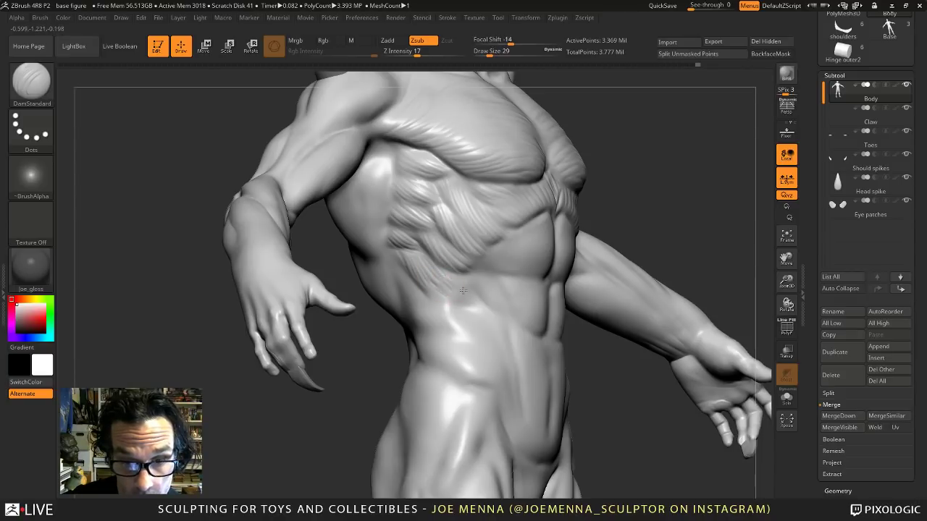
right_click_drag(475, 292, 405, 156, "ctrl")
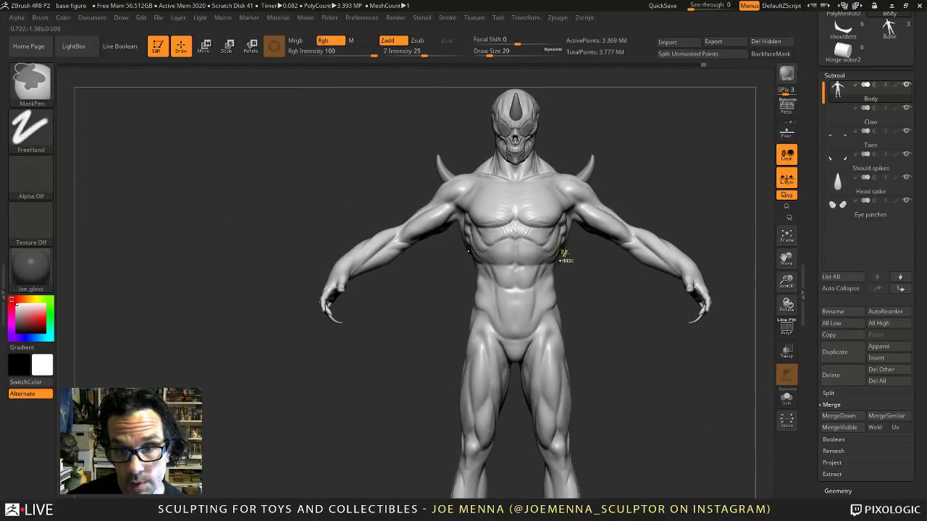
Set the DamStandard draw size to 41 and carve mirrored vertical creases into the abdominal muscles below the ribs.
mouse_move(563, 253)
right_mouse_down("ctrl")
mouse_move(532, 269)
mouse_move(547, 270)
mouse_move(513, 254)
mouse_move(503, 322)
mouse_move(463, 307)
mouse_move(495, 304)
mouse_move(530, 317)
right_mouse_up("ctrl")
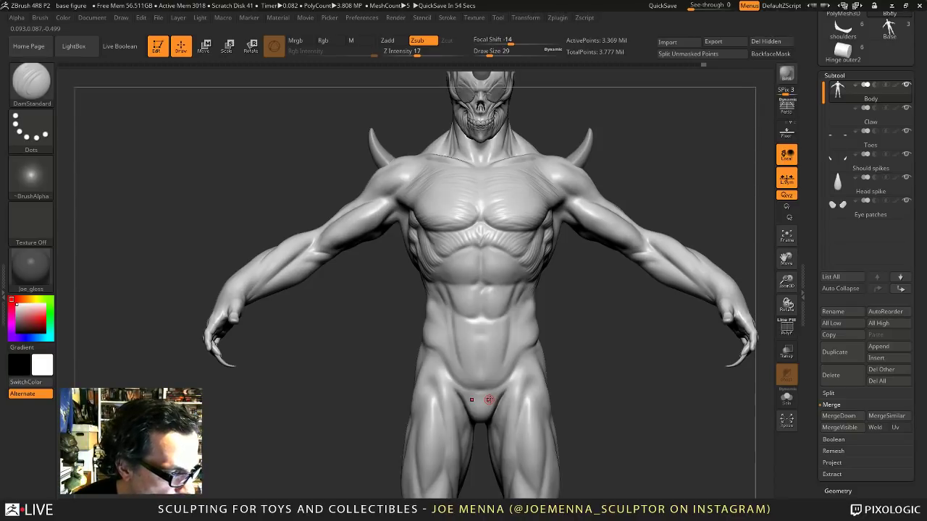
mouse_move(489, 400)
right_mouse_down("ctrl")
mouse_move(493, 375)
mouse_move(548, 296)
mouse_move(483, 266)
mouse_move(514, 261)
mouse_move(523, 346)
right_mouse_up("ctrl")
key("s")
left_click(411, 223)
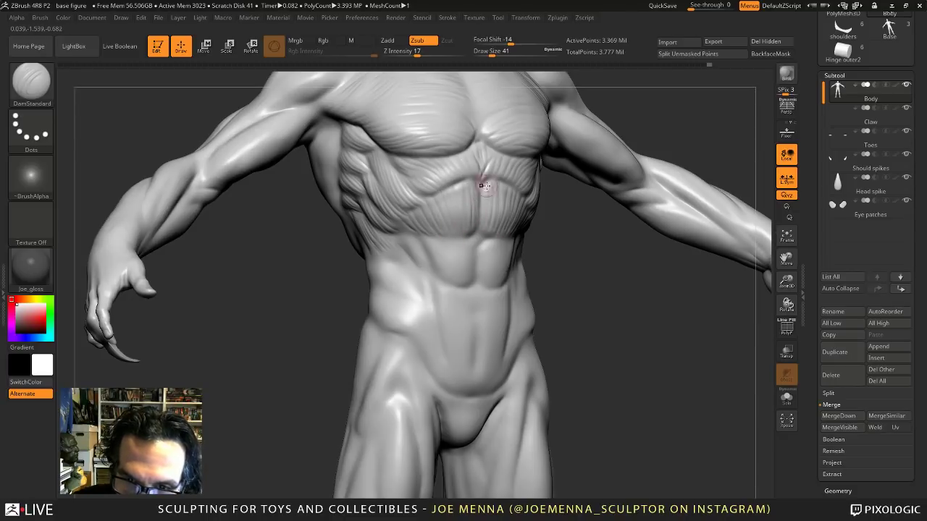
left_click_drag(485, 186, 481, 223)
Browse the stored reference views, examining the lizard photos and anatomy plates, and finish on the Front view's torso references.
right_click_drag(495, 192, 502, 142, "ctrl")
mouse_move(520, 200)
right_mouse_down("alt")
mouse_move(510, 289)
mouse_move(455, 280)
mouse_move(477, 278)
right_mouse_up("alt")
left_click_drag(816, 131, 814, 307)
left_click(898, 85)
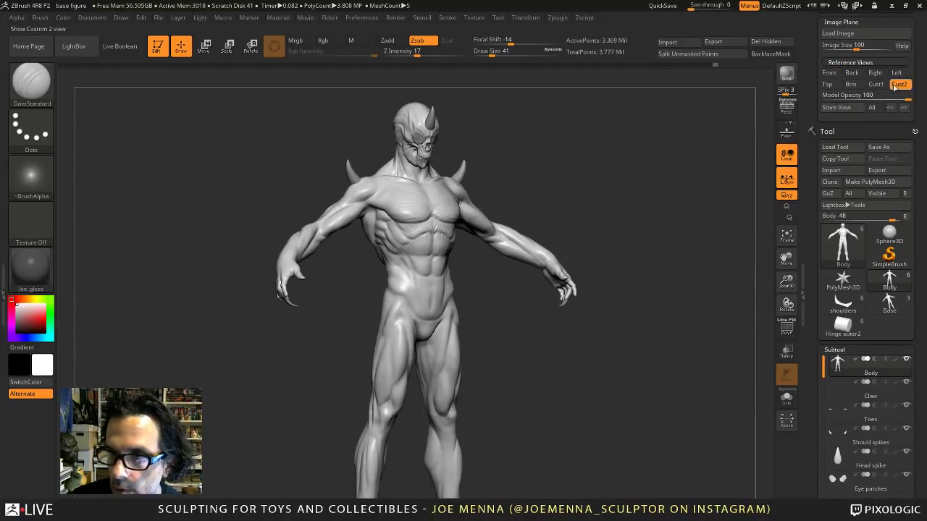
left_click(878, 85)
left_click(856, 85)
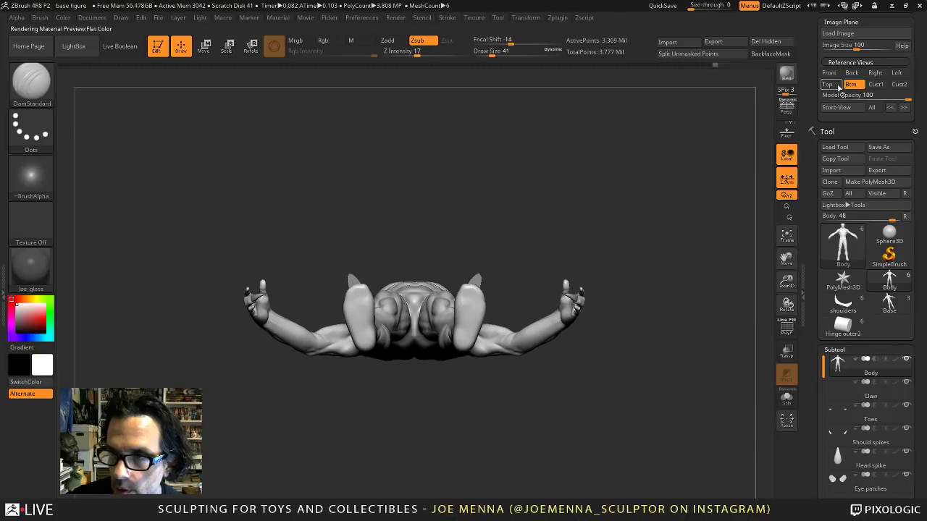
left_click(829, 85)
mouse_move(723, 188)
right_mouse_down("ctrl")
mouse_move(660, 202)
mouse_move(662, 177)
mouse_move(660, 220)
right_mouse_up("ctrl")
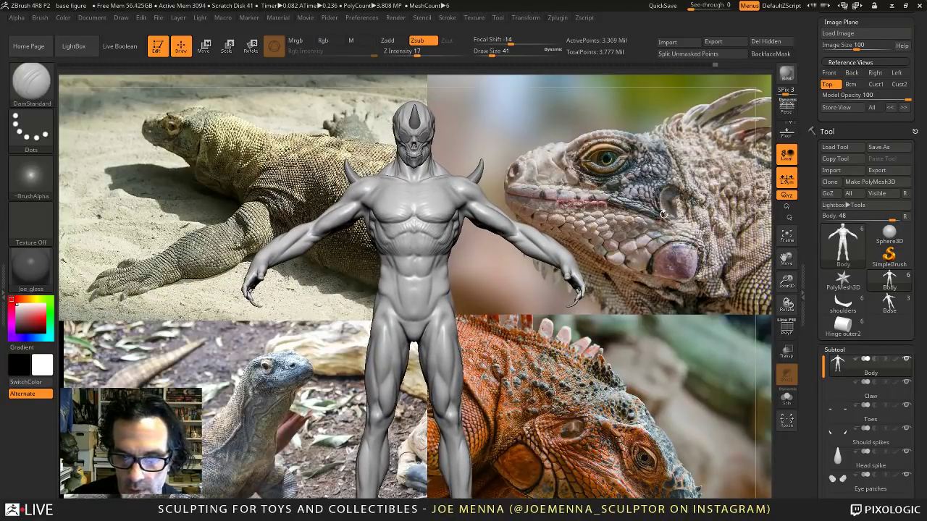
left_click(851, 73)
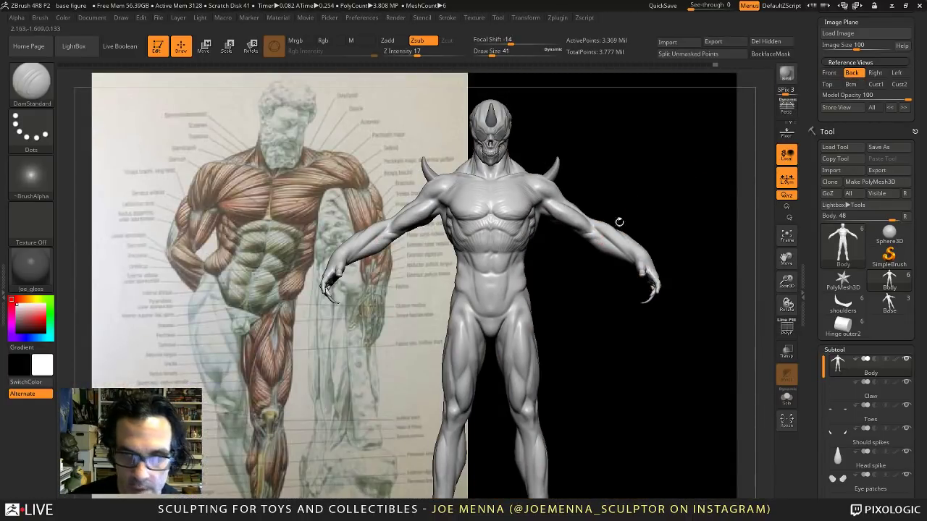
left_click(874, 73)
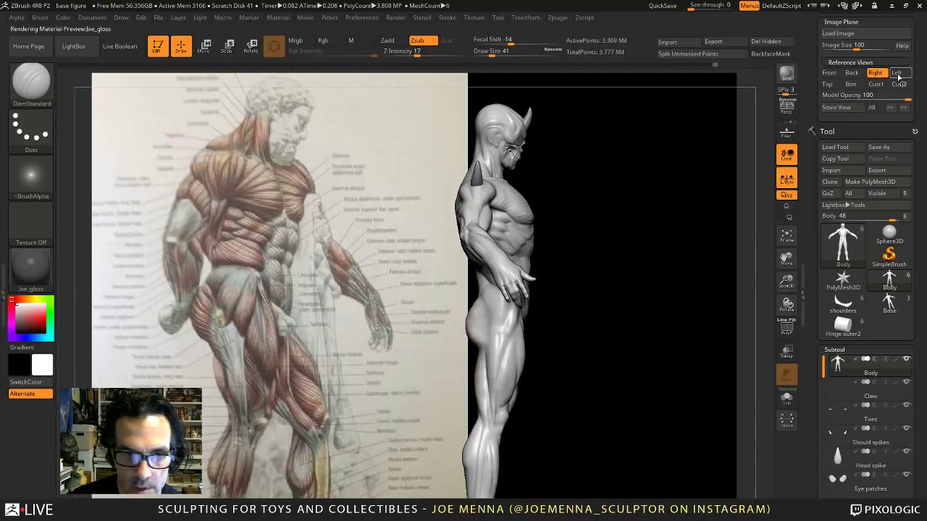
left_click(897, 74)
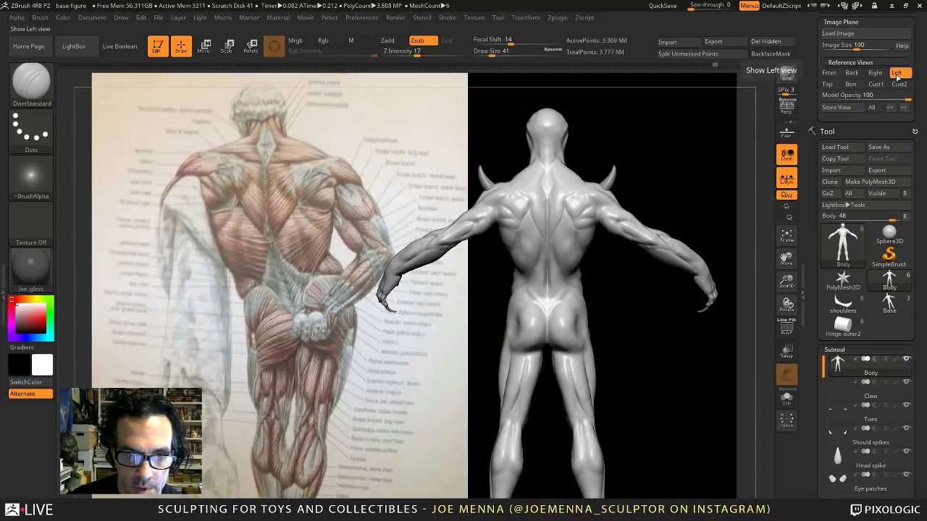
left_click(829, 85)
left_click(829, 73)
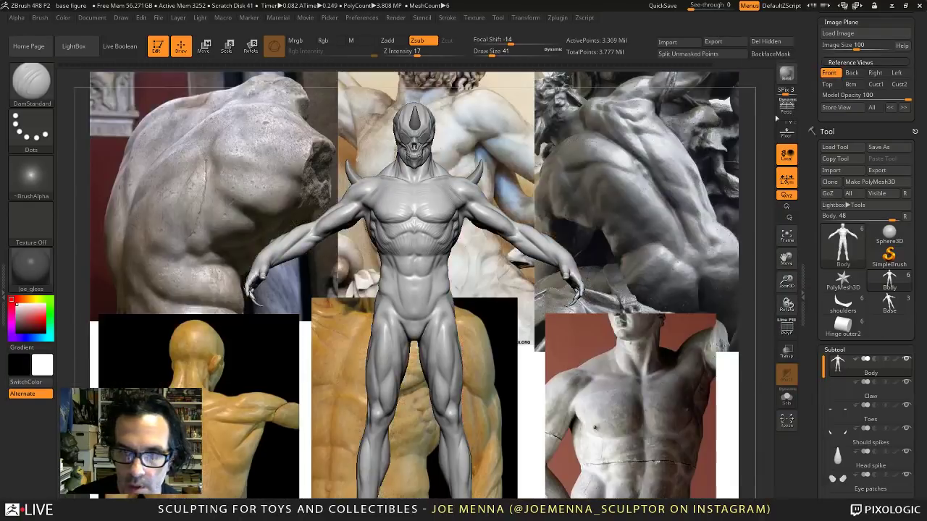
Carve mirrored vertical creases into the lower row of abdominal muscles above the navel area.
right_click_drag(509, 292, 593, 274, "alt")
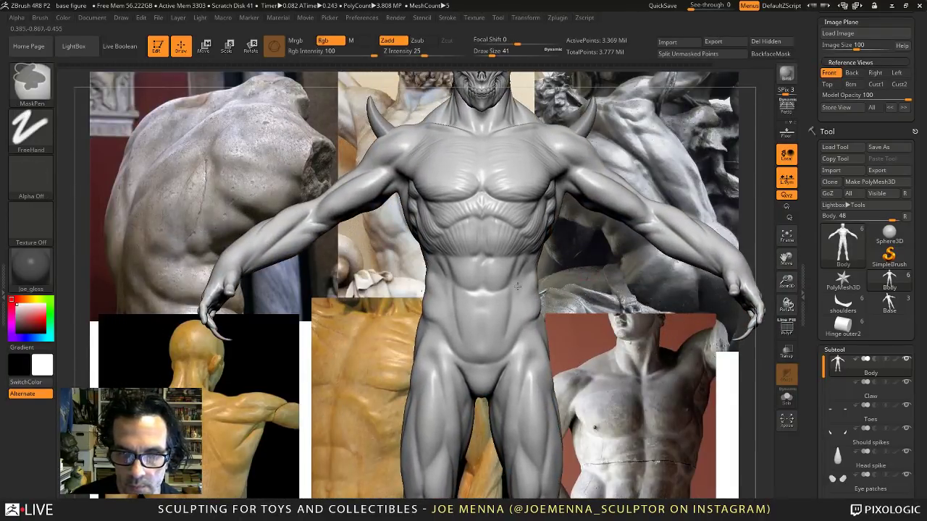
right_click_drag(507, 274, 493, 308, "ctrl")
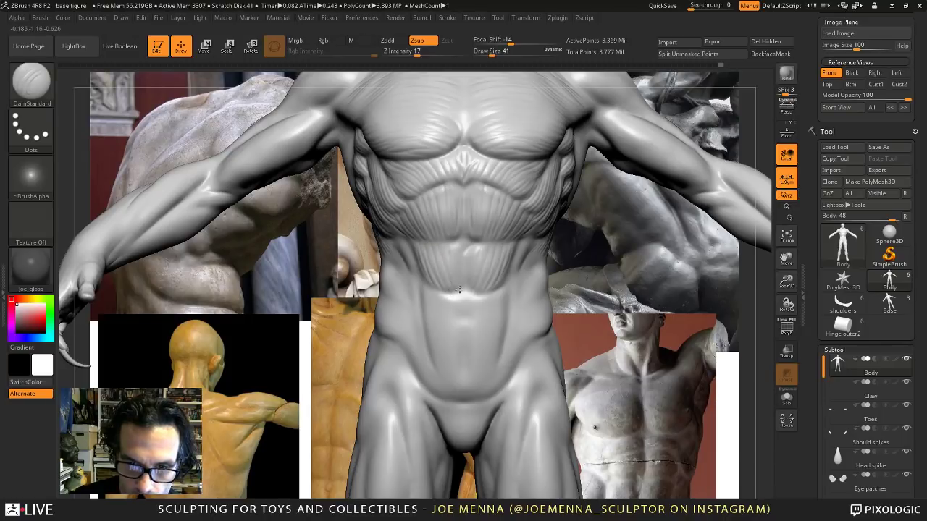
right_click_drag(462, 274, 453, 230, "ctrl")
mouse_move(391, 243)
right_mouse_down()
mouse_move(450, 254)
mouse_move(443, 325)
mouse_move(415, 225)
right_mouse_up()
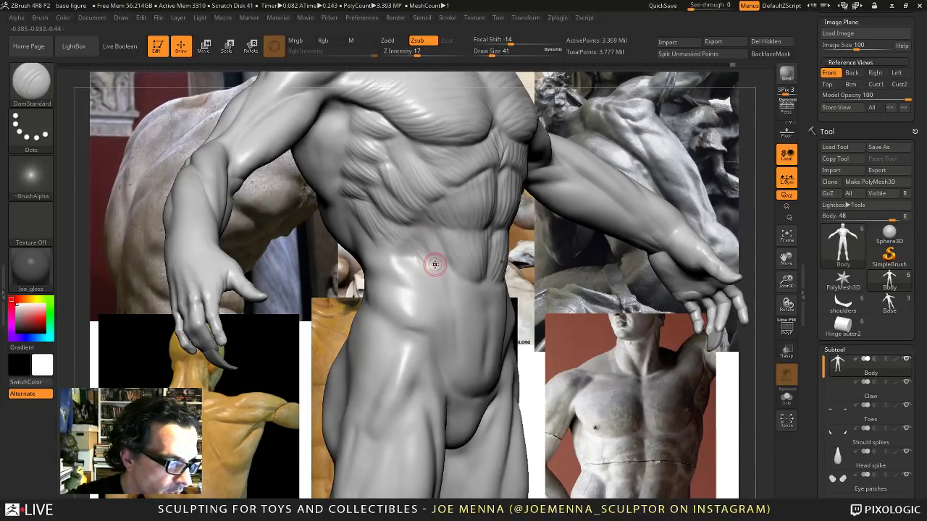
Select the Toes subtool at the feet and subdivide its toe blocks into a smoother, denser mesh.
mouse_move(438, 269)
right_mouse_down("ctrl")
mouse_move(444, 215)
mouse_move(465, 211)
mouse_move(471, 221)
mouse_move(452, 236)
mouse_move(463, 250)
mouse_move(482, 236)
mouse_move(491, 296)
right_mouse_up("ctrl")
mouse_move(494, 235)
right_mouse_down("ctrl")
mouse_move(497, 201)
mouse_move(511, 360)
right_mouse_up("ctrl")
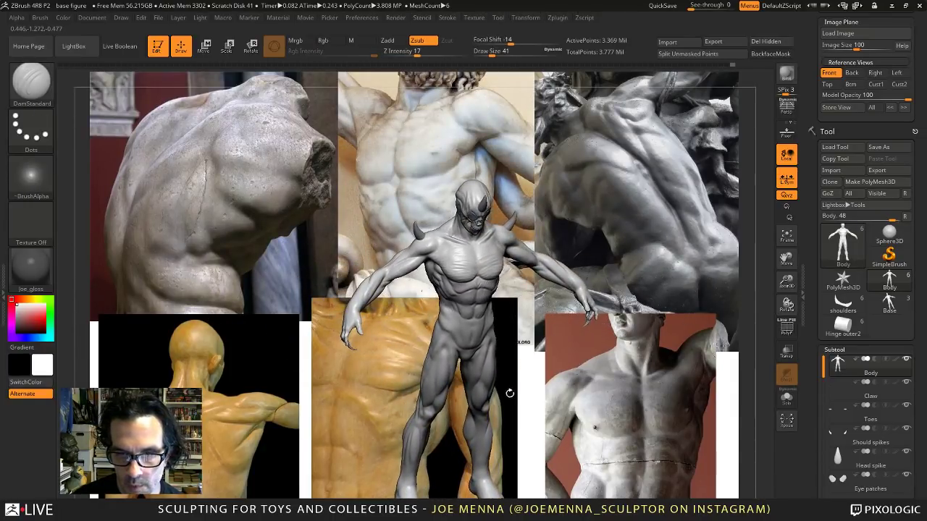
mouse_move(511, 393)
right_mouse_down("alt")
mouse_move(510, 293)
mouse_move(514, 338)
right_mouse_up("alt")
right_click_drag(514, 338, 559, 307, "alt")
key("space")
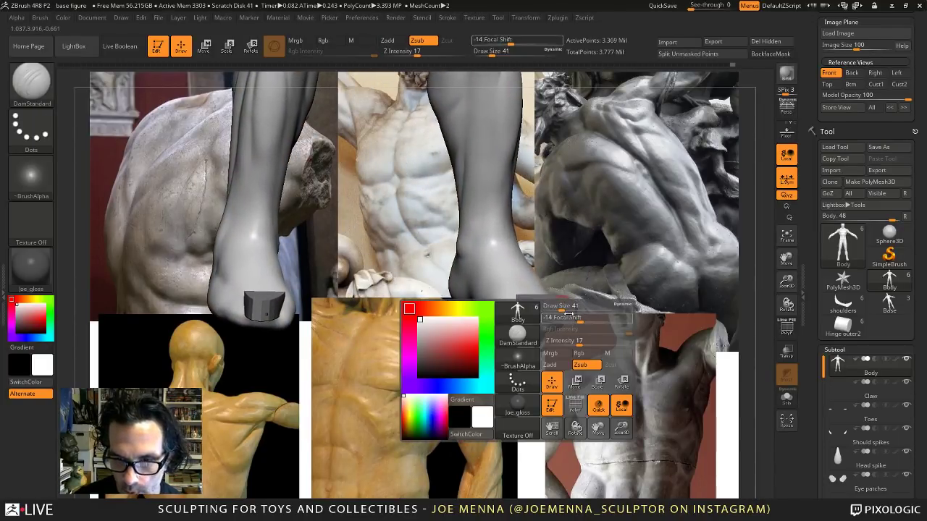
left_click(562, 307, "alt")
key("space")
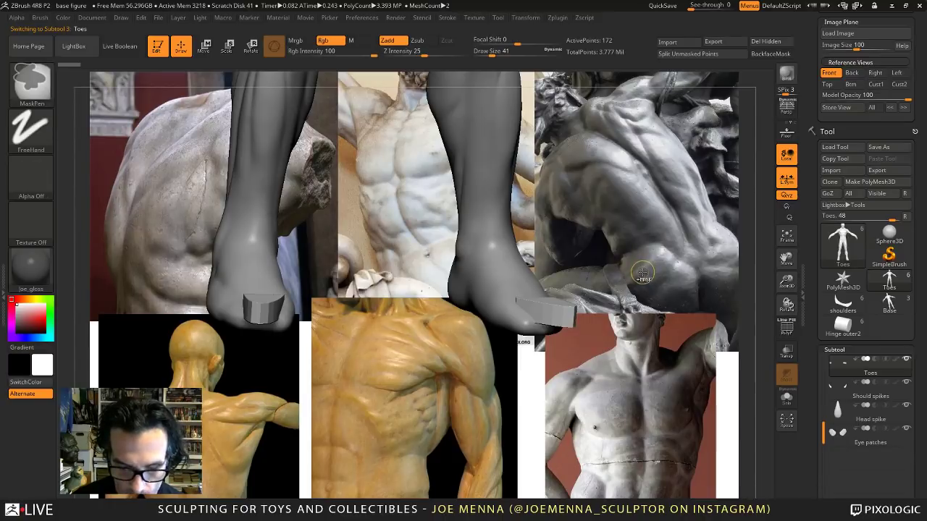
key("ctrl+d")
mouse_move(640, 280)
right_mouse_down()
mouse_move(591, 325)
mouse_move(600, 341)
right_mouse_up()
Hide the toe block on one foot with the SelectLasso brush, leaving only the opposite block visible.
left_click_drag(814, 391, 816, 286)
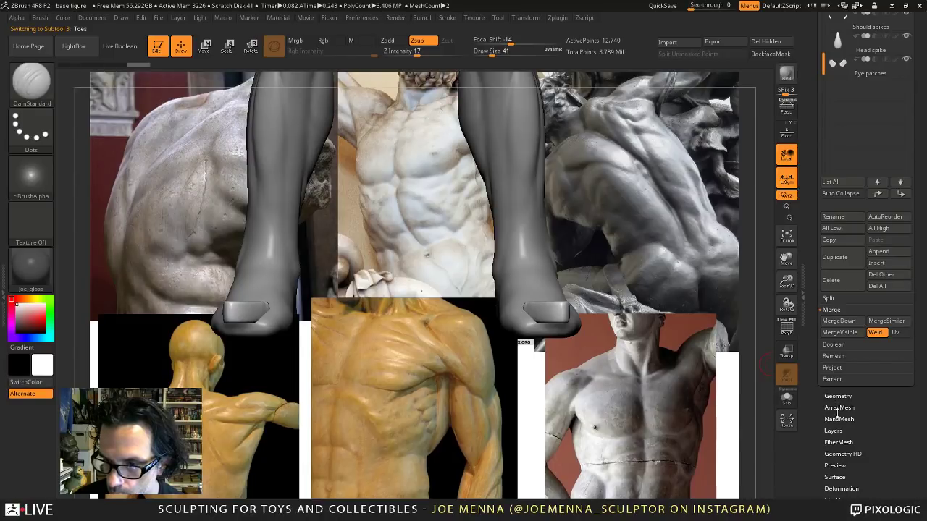
key("ctrl+shift")
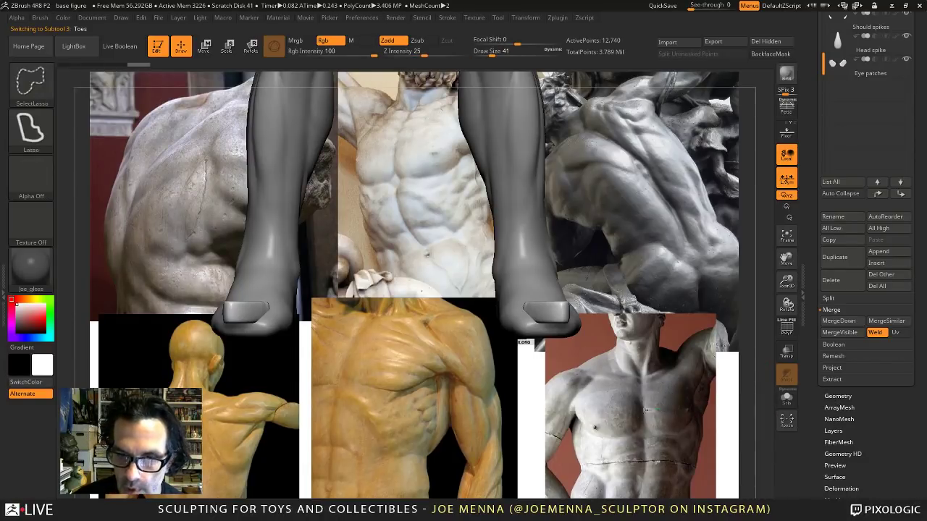
mouse_move(644, 410)
left_mouse_down("ctrl+shift")
mouse_move(507, 282)
mouse_move(550, 239)
left_mouse_up("ctrl+shift")
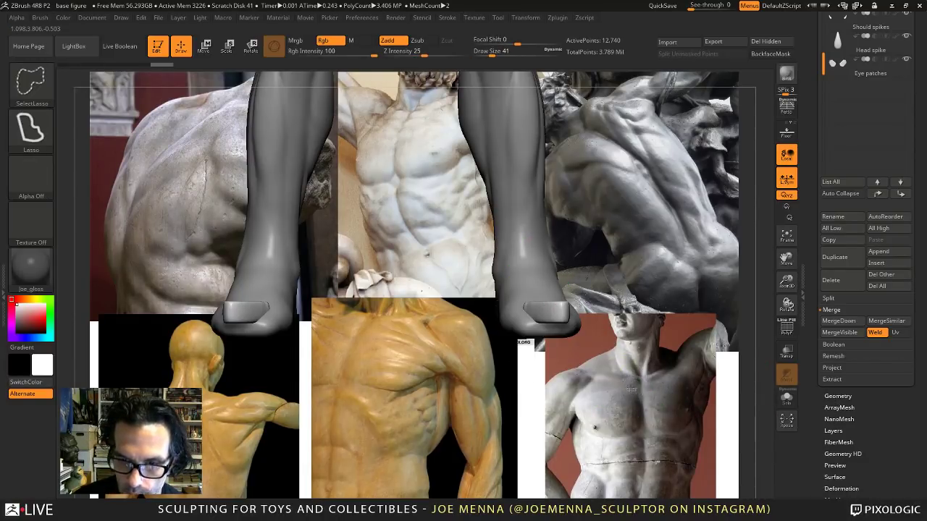
mouse_move(535, 364)
left_mouse_down("ctrl+alt+shift")
mouse_move(521, 311)
mouse_move(522, 246)
mouse_move(611, 261)
left_mouse_up("ctrl+alt+shift")
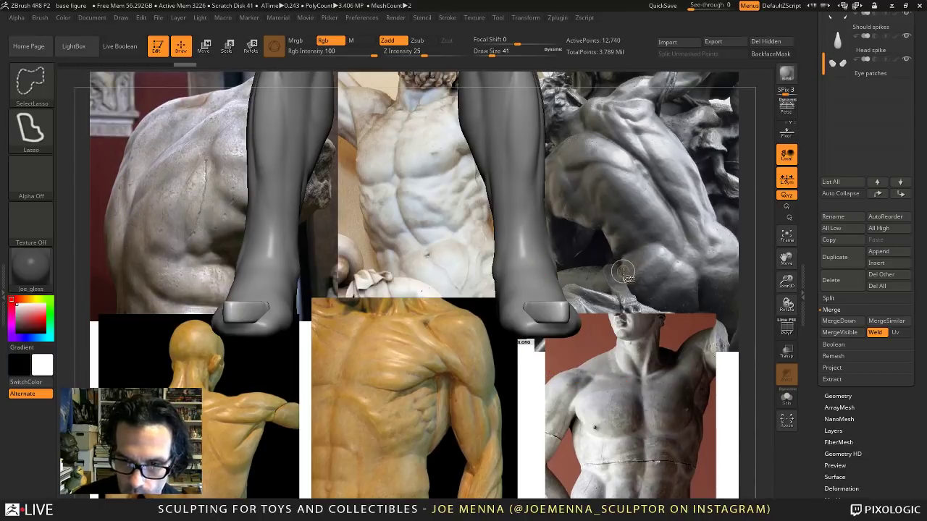
left_click(534, 17)
left_click(577, 270)
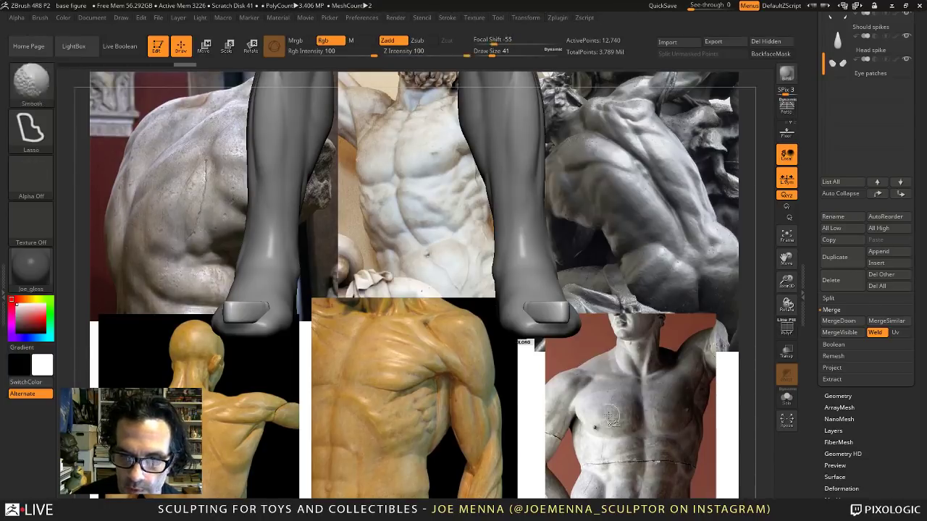
mouse_move(619, 417)
left_mouse_down("ctrl+alt+shift")
mouse_move(515, 291)
mouse_move(608, 270)
left_mouse_up("ctrl+alt+shift")
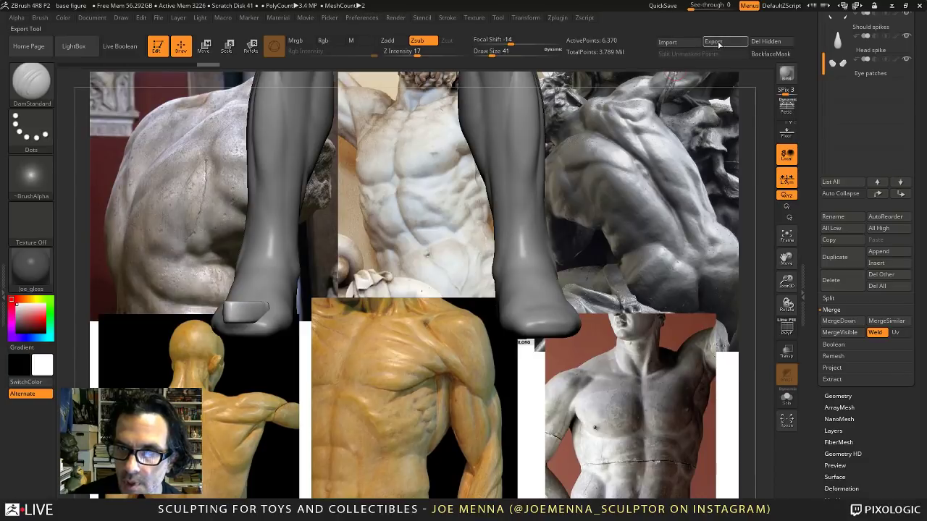
Try to delete the toe block's hidden geometry and convert the block to DynaMesh without freezing its subdivision levels.
left_click(765, 41)
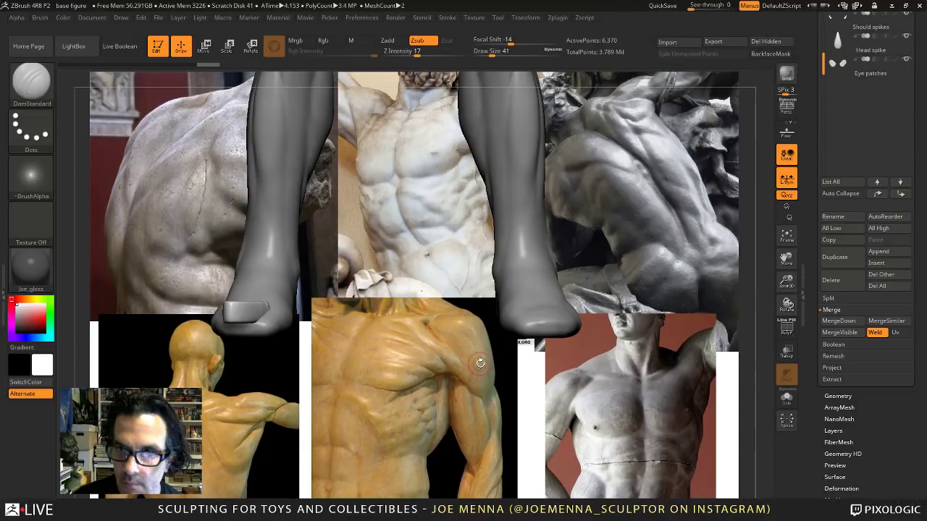
left_click_drag(480, 363, 666, 342)
left_click(828, 399)
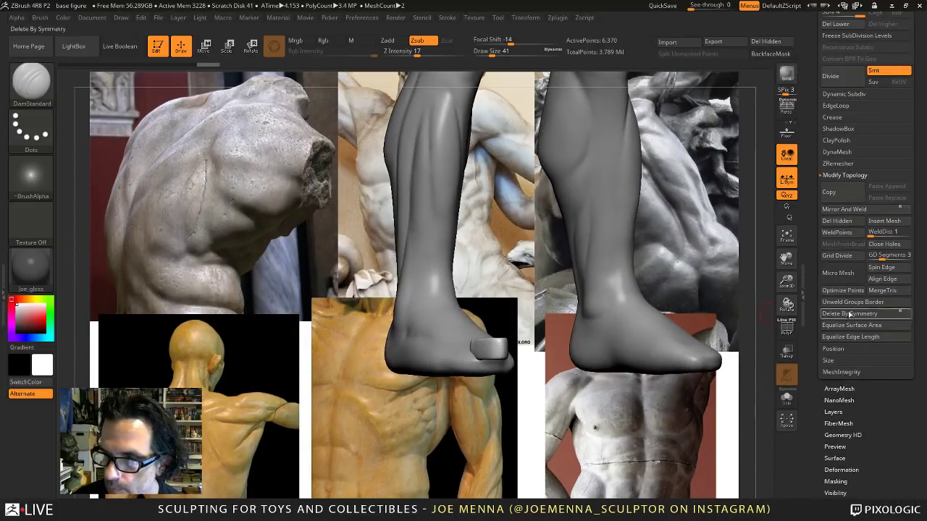
left_click(839, 153)
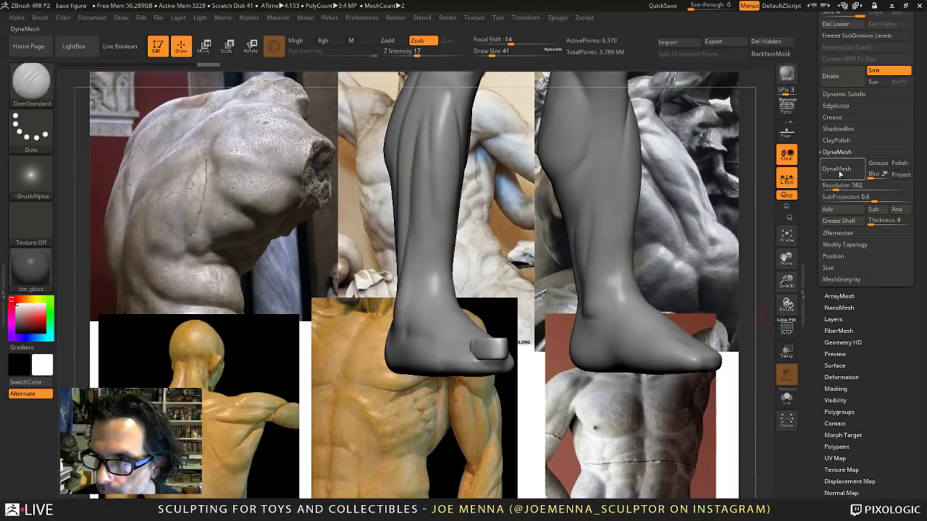
left_click(838, 173)
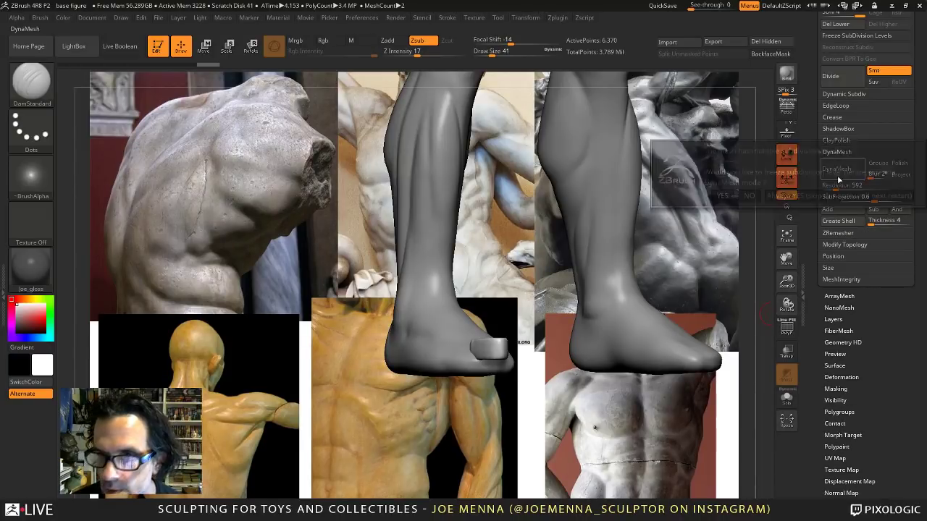
left_click(746, 195)
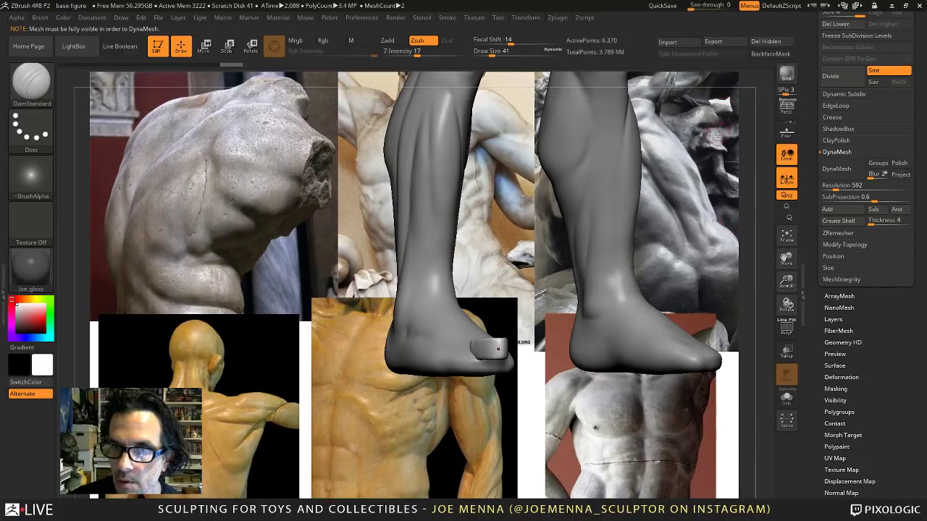
left_click(838, 171)
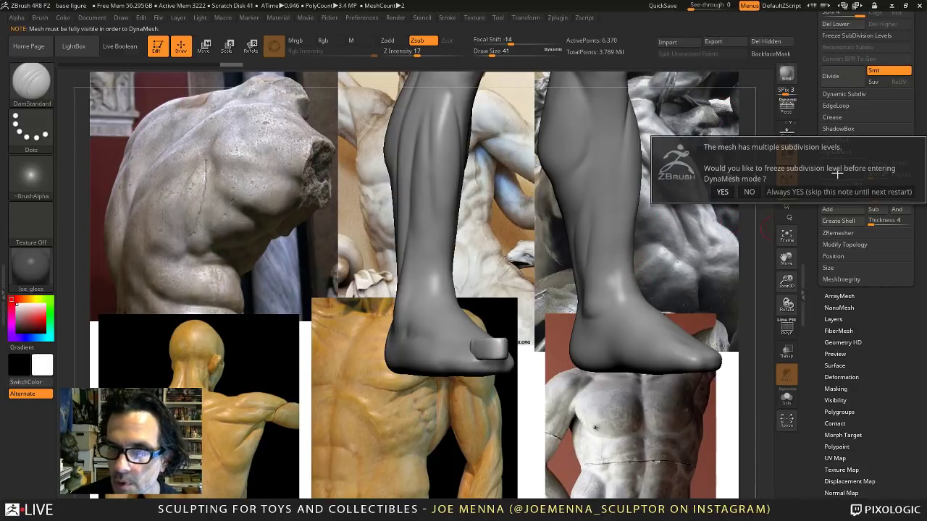
left_click(749, 191)
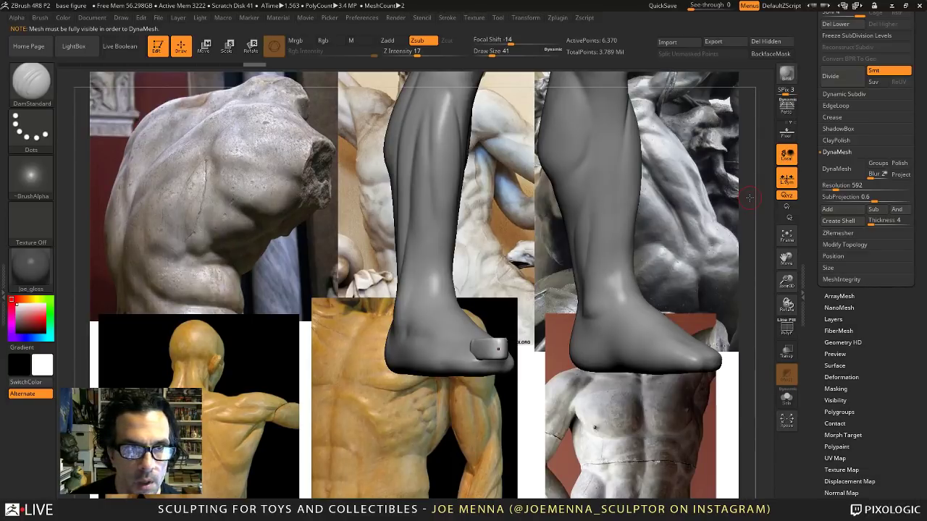
Hide the reference images and isolate the toe block in Solo mode, framed larger in the view.
key("ctrl")
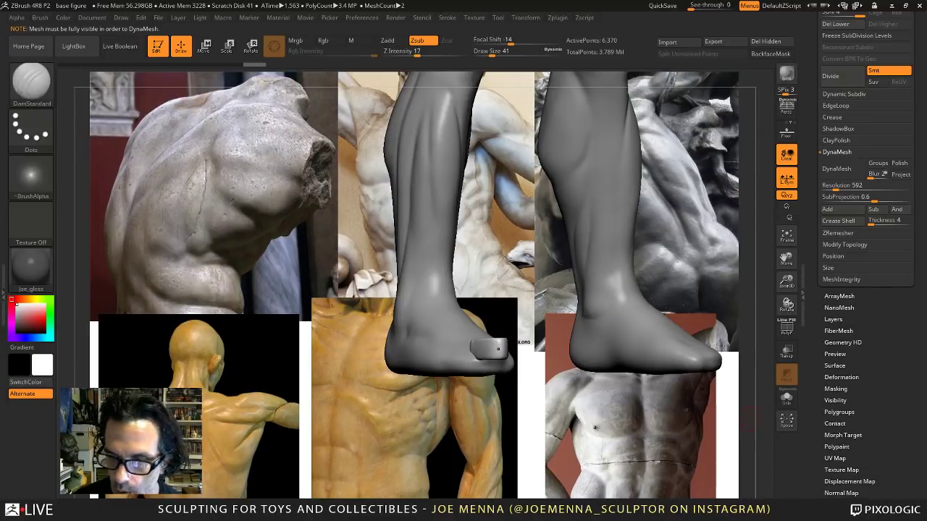
key("ctrl")
key("ctrl")
key("ctrl+n")
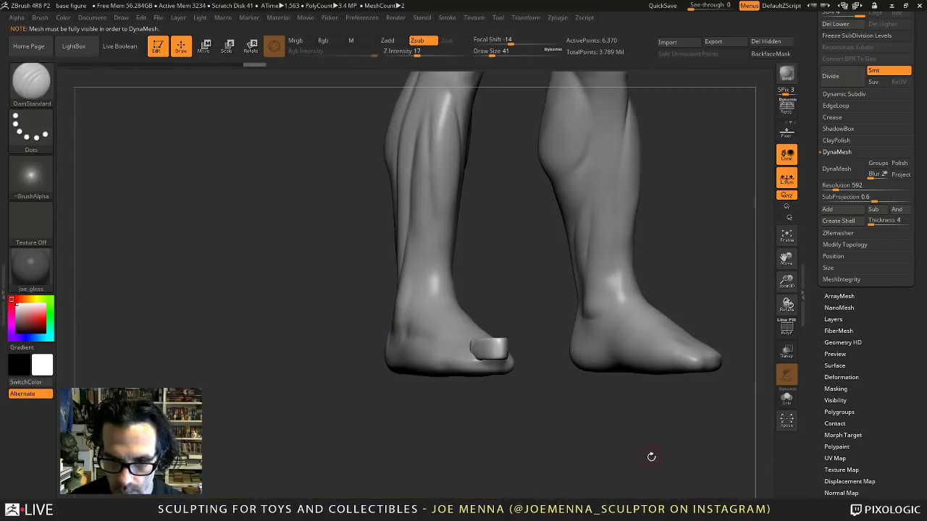
left_click(786, 397)
right_click_drag(662, 400, 629, 448, "ctrl")
left_click_drag(605, 421, 676, 496, "ctrl")
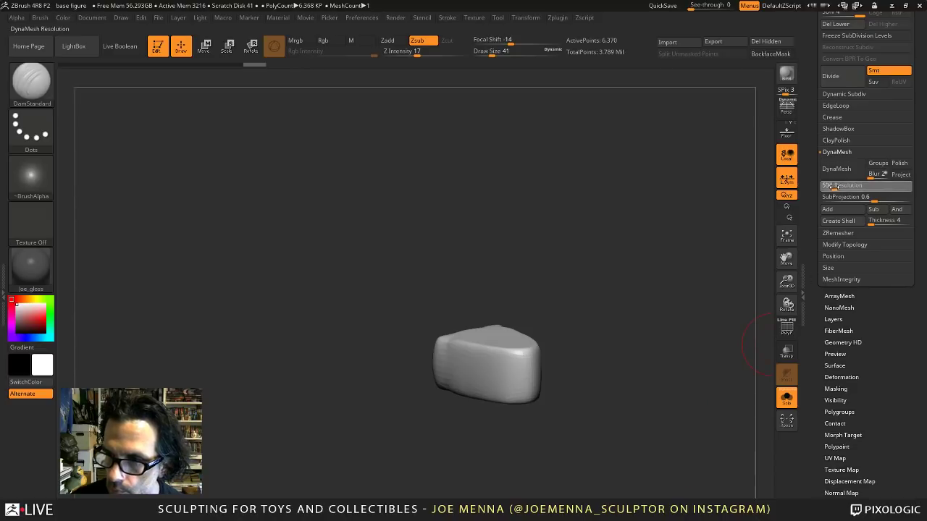
Set the DynaMesh resolution to 408 and try to DynaMesh the isolated toe block.
type("408")
key("Return")
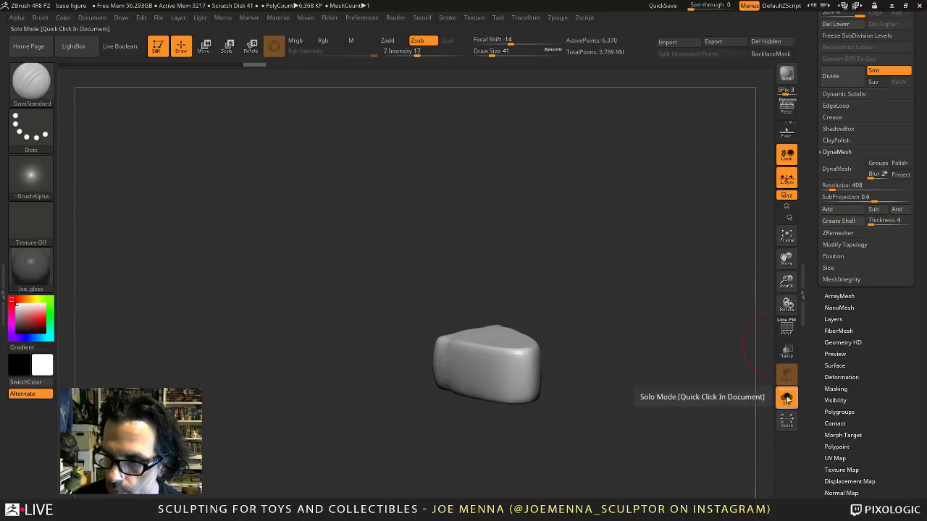
left_click(787, 397)
left_click(786, 398)
left_click(836, 171)
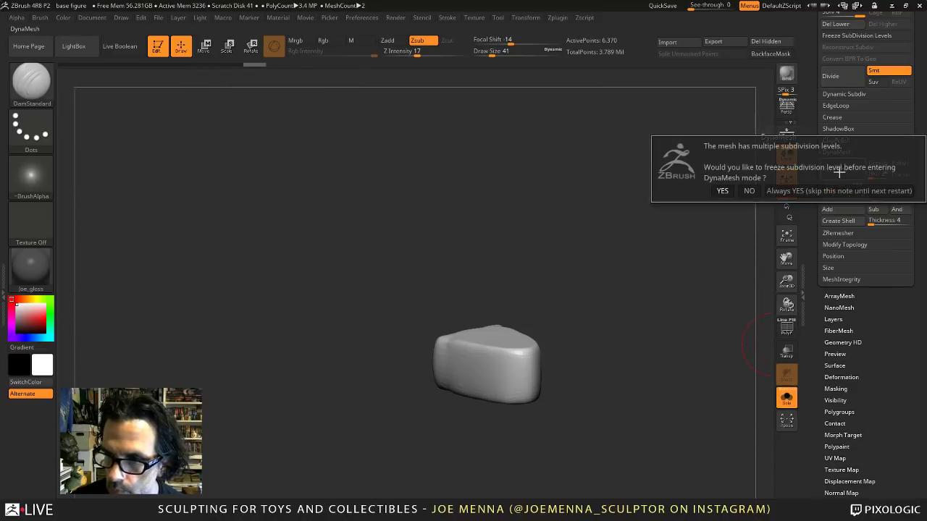
left_click(803, 200)
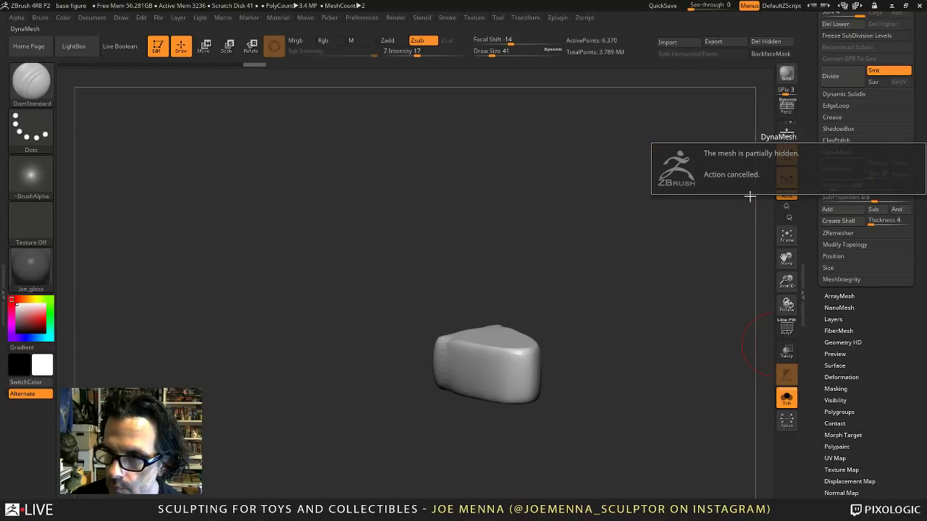
Delete the toe block's lower subdivision levels so that its hidden geometry can be removed.
left_click(767, 42)
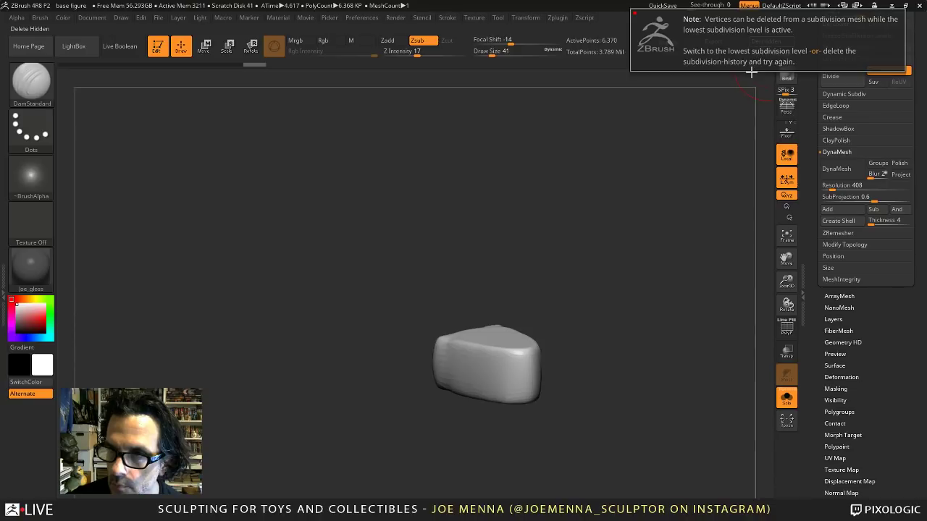
left_click_drag(813, 86, 813, 124)
left_click(834, 66)
left_click(834, 64)
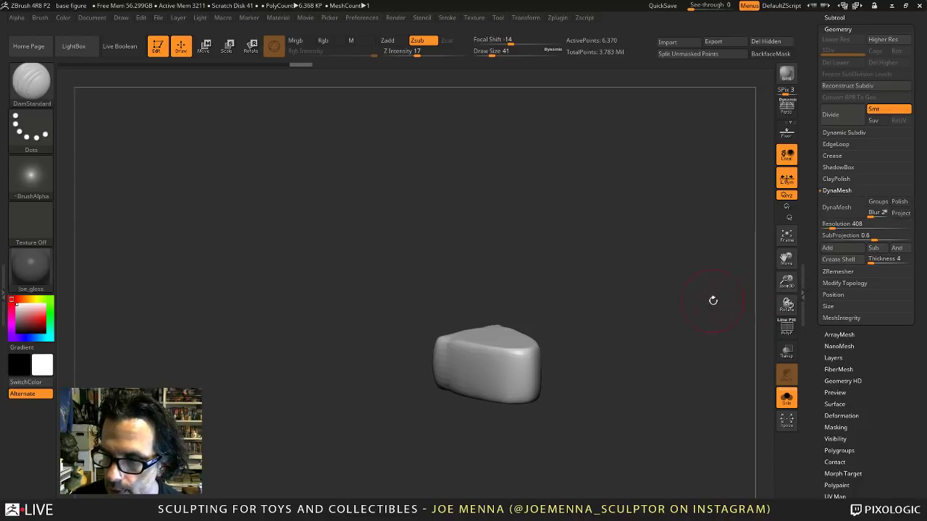
Remesh the isolated toe block with DynaMesh at a resolution of 1160.
scroll(813, 259, "down", 1)
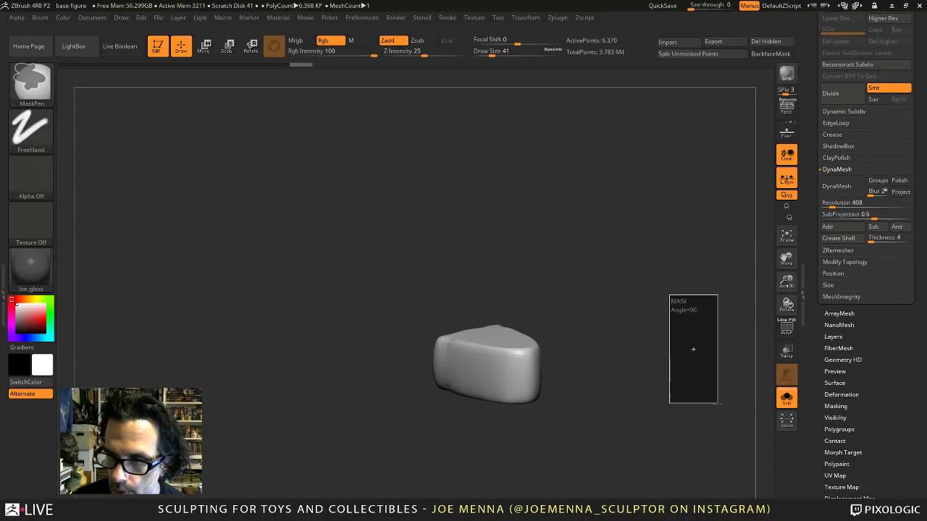
left_click(836, 186)
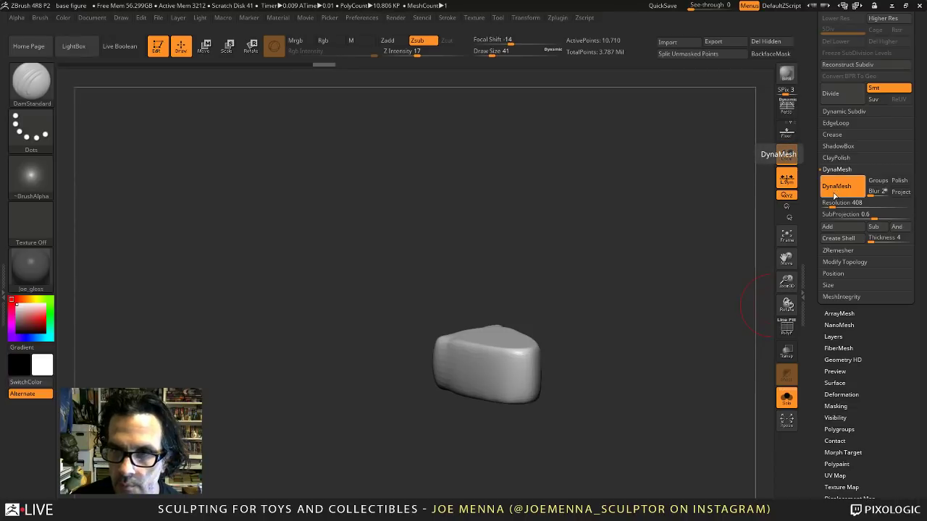
key("ctrl+z")
left_click_drag(832, 204, 851, 198)
left_click(841, 190)
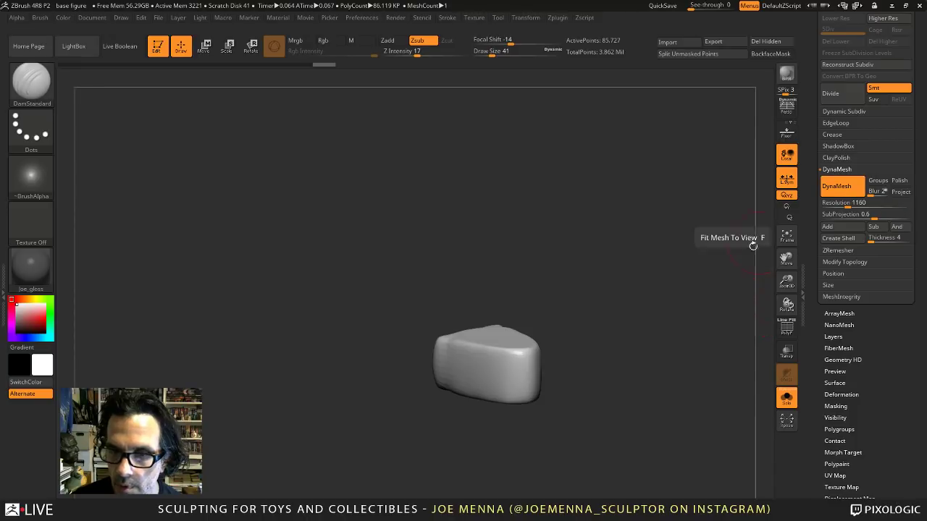
Flatten the top face of the toe block and bevel its front edges with the TrimDynamic brush.
mouse_move(614, 344)
left_mouse_down()
mouse_move(605, 374)
mouse_move(606, 273)
mouse_move(647, 258)
mouse_move(600, 310)
mouse_move(523, 339)
left_mouse_up()
key("space")
key("b")
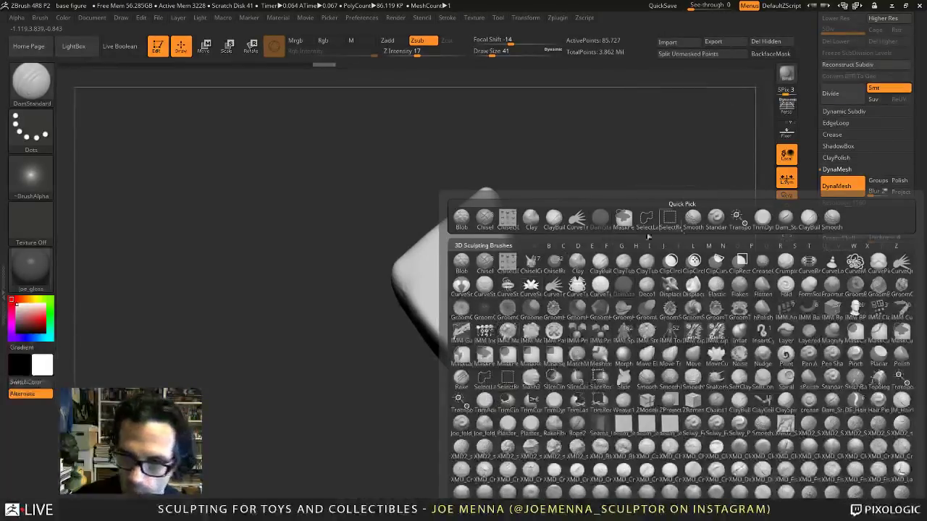
left_click(767, 221)
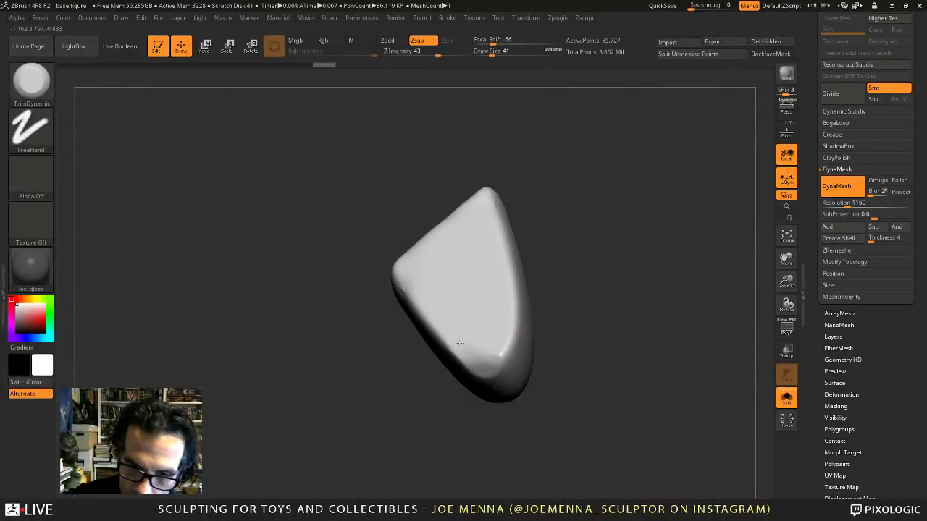
mouse_move(459, 342)
left_mouse_down()
mouse_move(420, 313)
mouse_move(397, 278)
mouse_move(483, 369)
mouse_move(510, 342)
mouse_move(510, 239)
mouse_move(502, 307)
left_mouse_up()
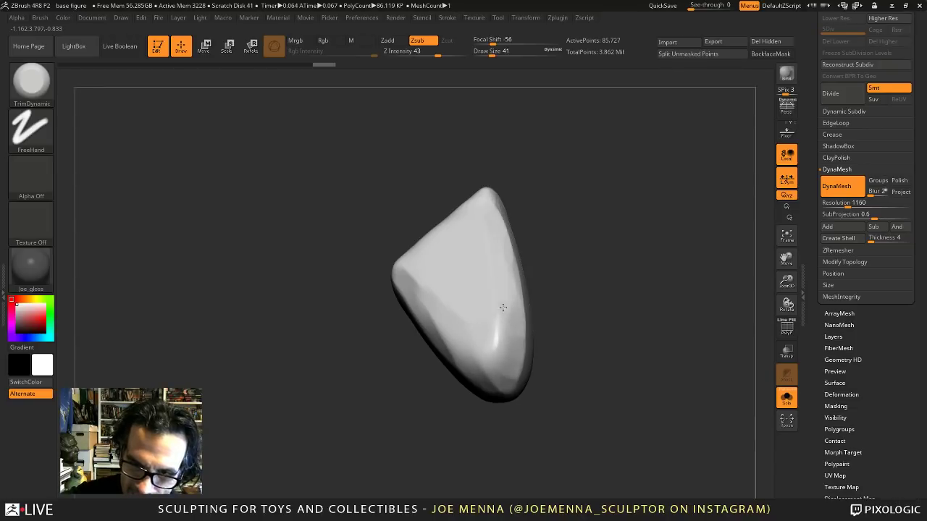
mouse_move(499, 359)
left_mouse_down()
mouse_move(474, 377)
mouse_move(434, 340)
mouse_move(420, 290)
mouse_move(479, 362)
mouse_move(502, 372)
left_mouse_up()
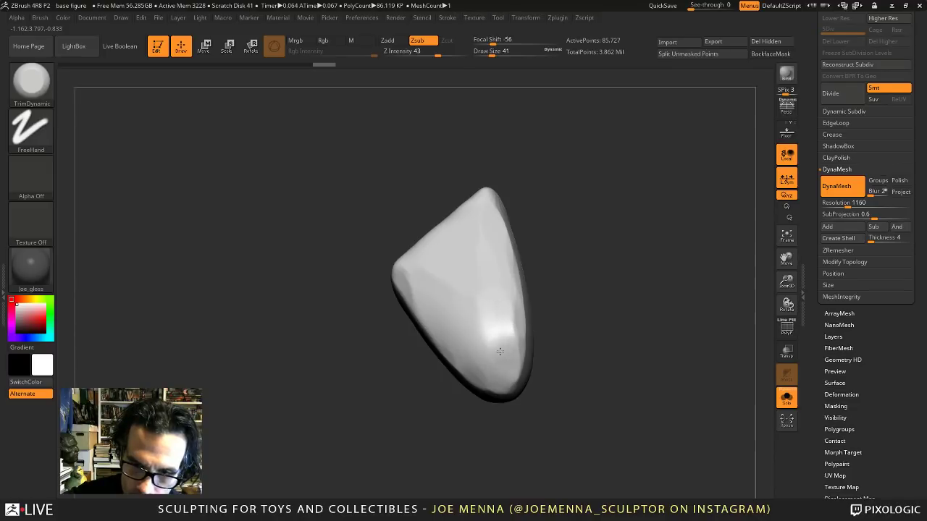
mouse_move(434, 298)
left_mouse_down()
mouse_move(424, 322)
mouse_move(441, 257)
mouse_move(476, 295)
left_mouse_up()
Trim the side edges and rounded tip of the toe block into angled planes with TrimDynamic.
right_click_drag(484, 301, 525, 265)
left_click_drag(525, 265, 506, 289)
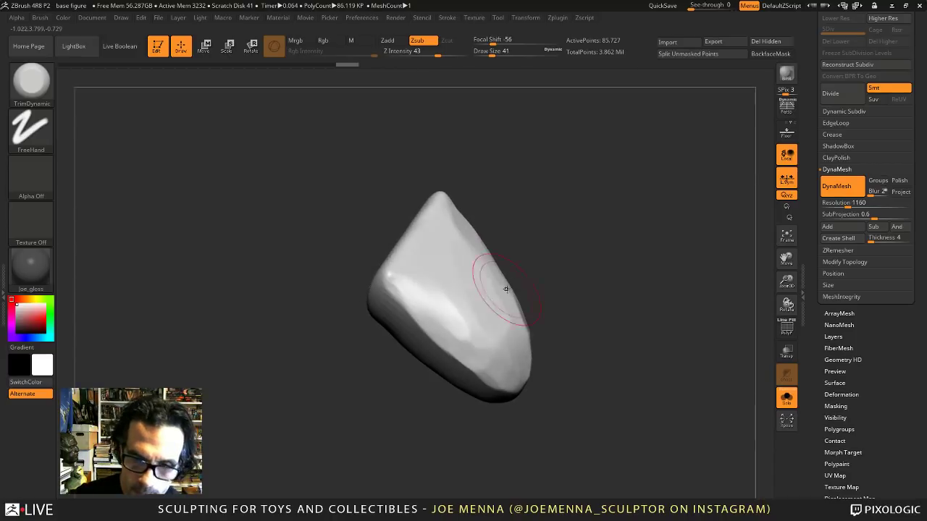
mouse_move(471, 368)
left_mouse_down()
mouse_move(411, 307)
mouse_move(505, 361)
left_mouse_up()
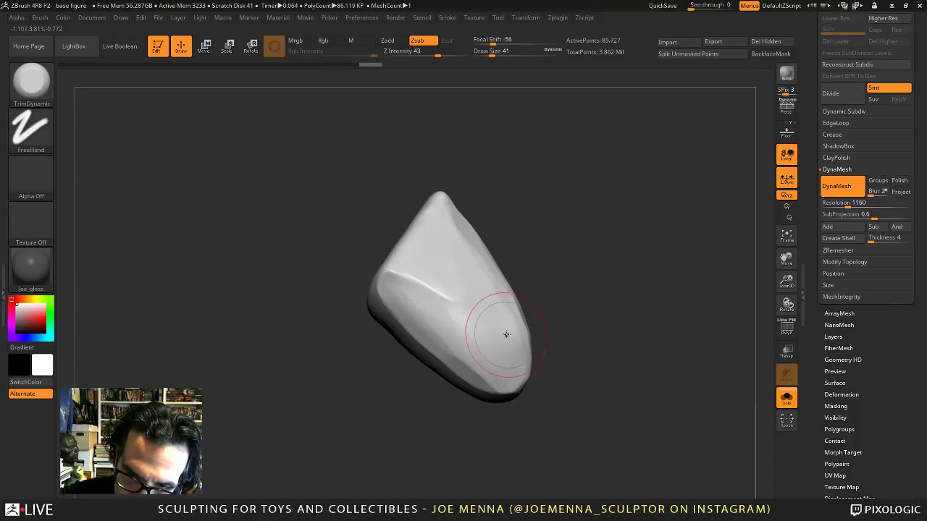
right_click_drag(506, 334, 518, 346)
mouse_move(518, 346)
left_mouse_down()
mouse_move(528, 352)
mouse_move(516, 320)
mouse_move(502, 313)
mouse_move(413, 290)
mouse_move(443, 304)
mouse_move(484, 218)
left_mouse_up()
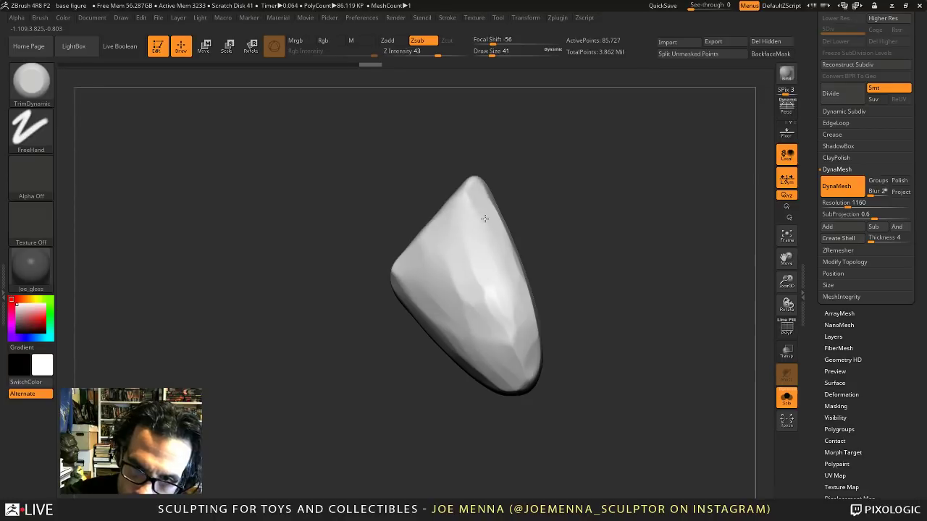
Even out the facets across the toe's top surface and outer corners with long TrimDynamic strokes.
mouse_move(513, 304)
left_mouse_down()
mouse_move(513, 373)
mouse_move(451, 212)
left_mouse_up()
mouse_move(527, 362)
left_mouse_down()
mouse_move(475, 197)
mouse_move(518, 372)
left_mouse_up()
mouse_move(421, 265)
left_mouse_down()
mouse_move(492, 375)
mouse_move(414, 288)
left_mouse_up()
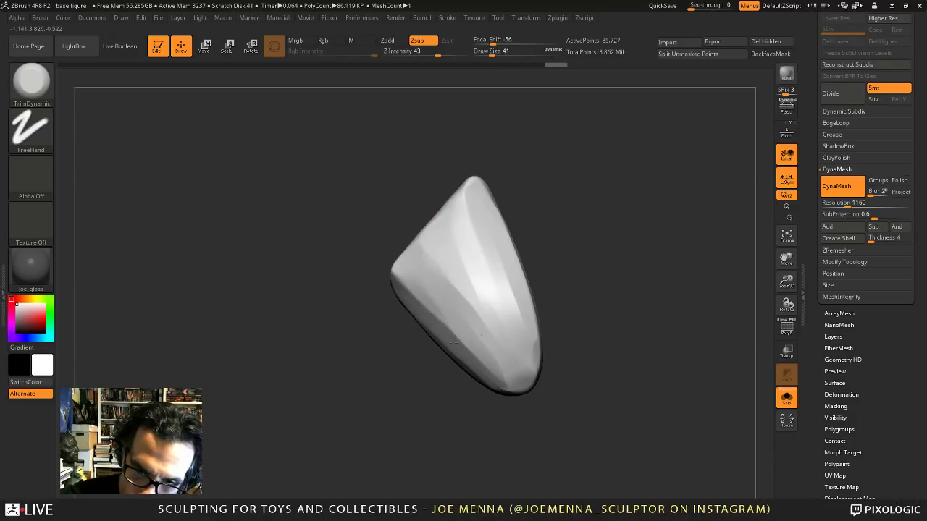
left_click_drag(485, 367, 409, 279)
Turn the toe block over and trim the edges and tip on its opposite side.
mouse_move(435, 163)
left_mouse_down()
mouse_move(464, 216)
mouse_move(531, 289)
mouse_move(543, 242)
mouse_move(480, 403)
left_mouse_up()
mouse_move(528, 318)
left_mouse_down()
mouse_move(470, 362)
mouse_move(442, 398)
mouse_move(467, 423)
left_mouse_up()
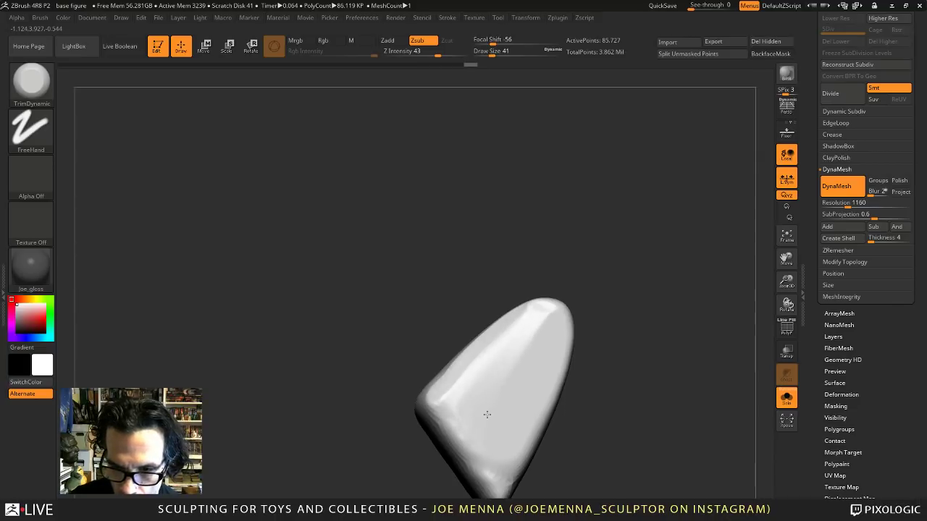
mouse_move(557, 348)
left_mouse_down()
mouse_move(510, 482)
mouse_move(554, 329)
left_mouse_up()
left_click_drag(506, 390, 516, 441)
mouse_move(565, 434)
left_mouse_down()
mouse_move(533, 465)
mouse_move(577, 493)
left_mouse_up()
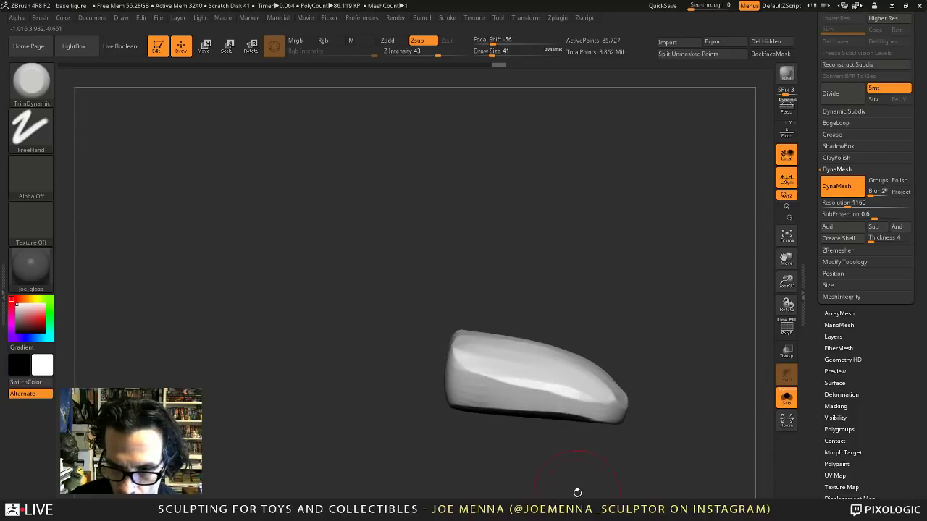
Bend the toe block into a downward-curving toe with the Move brush at draw size 128.
left_click_drag(623, 465, 592, 371, "alt")
left_click_drag(573, 348, 580, 341)
key("space")
key("b")
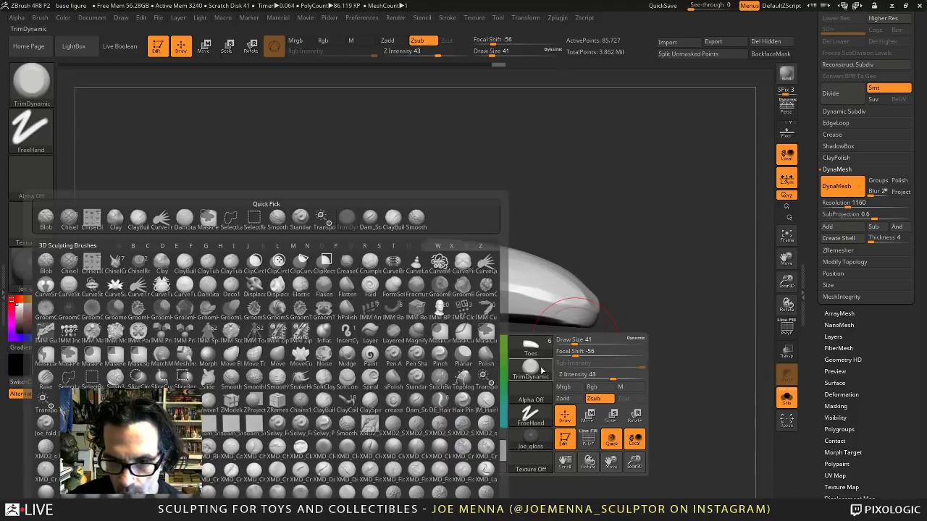
left_click(278, 355)
key("space")
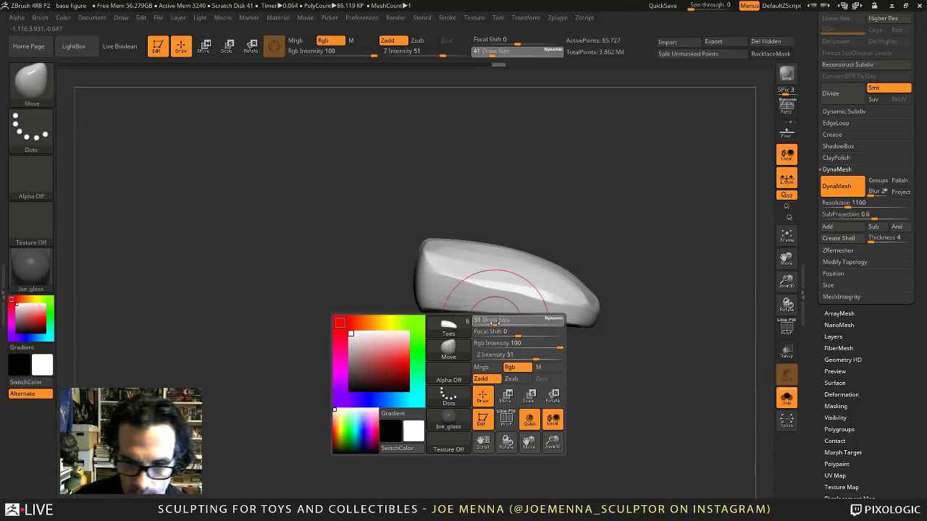
left_click_drag(510, 320, 511, 281)
left_click_drag(628, 338, 447, 330)
right_click_drag(544, 302, 545, 255)
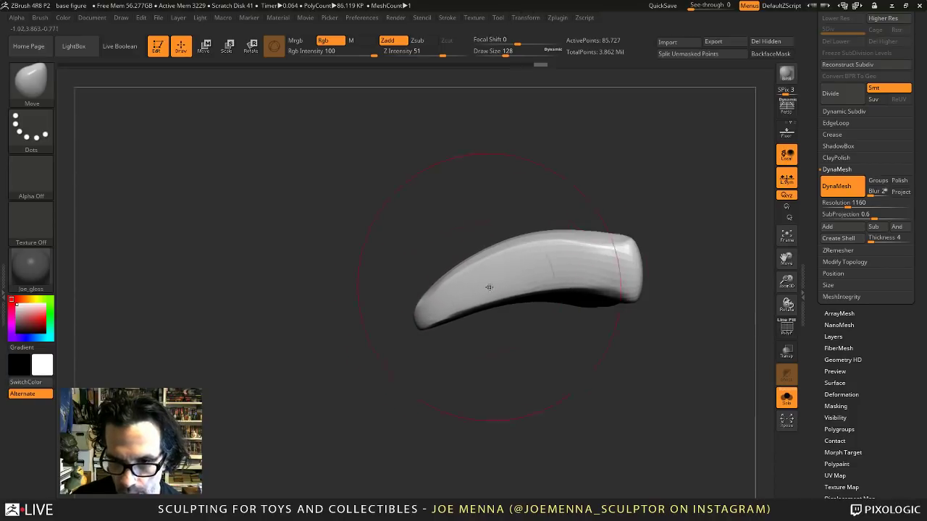
Show the foot again and use the transform gizmo to position and rotate the toe at the foot's front edge.
mouse_move(524, 287)
right_mouse_down()
mouse_move(581, 287)
mouse_move(692, 364)
right_mouse_up()
left_click_drag(736, 393, 695, 374)
key("w")
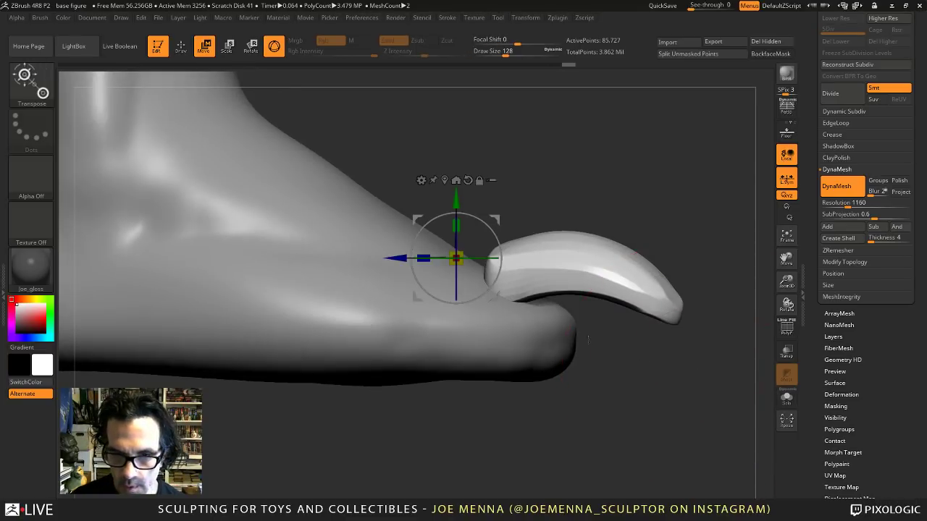
left_click_drag(456, 201, 421, 269)
left_click_drag(637, 427, 525, 437)
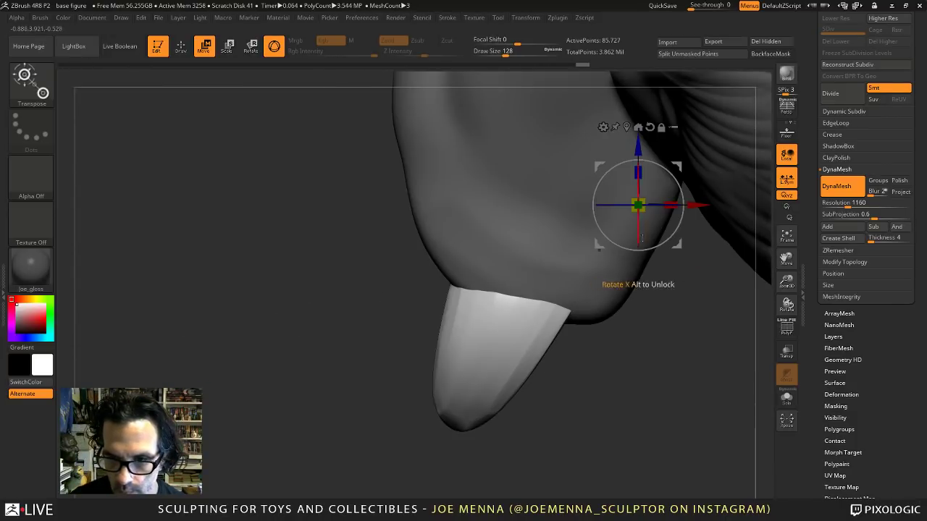
mouse_move(643, 249)
left_mouse_down()
mouse_move(677, 222)
mouse_move(618, 278)
mouse_move(623, 286)
mouse_move(595, 301)
mouse_move(606, 273)
mouse_move(602, 280)
left_mouse_up()
Trim the toe's upper side edge and top surface with TrimDynamic at draw size 49, softening the hard ridges.
key("q")
mouse_move(607, 312)
right_mouse_down("ctrl")
mouse_move(581, 224)
mouse_move(595, 137)
right_mouse_up("ctrl")
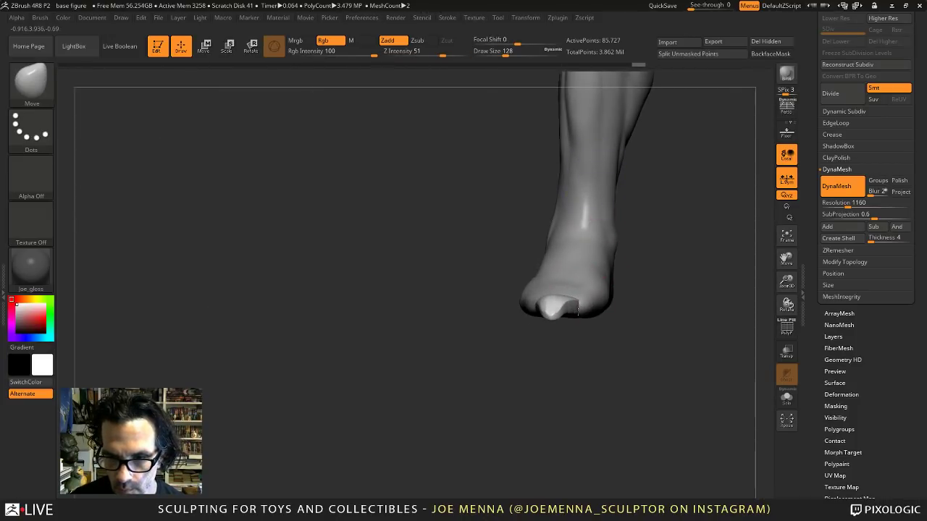
right_click_drag(579, 315, 533, 379)
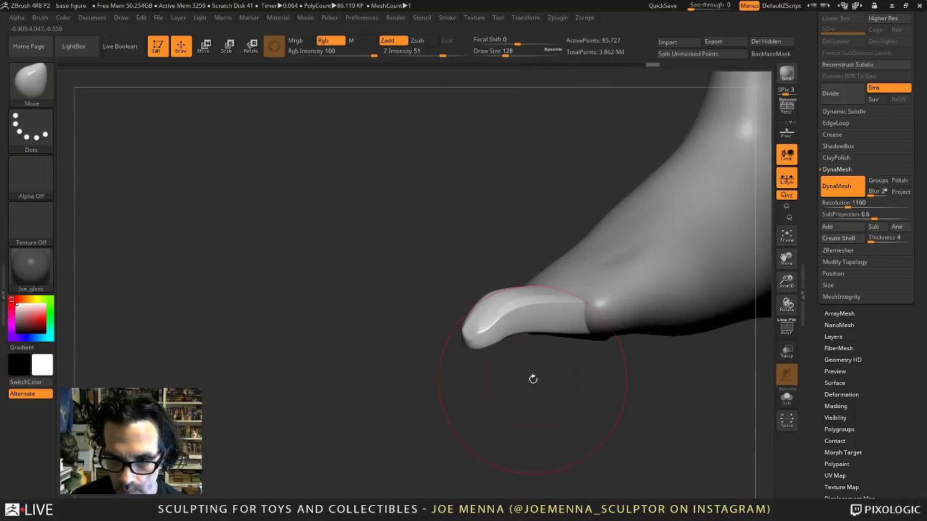
right_click(532, 380)
left_click(481, 384)
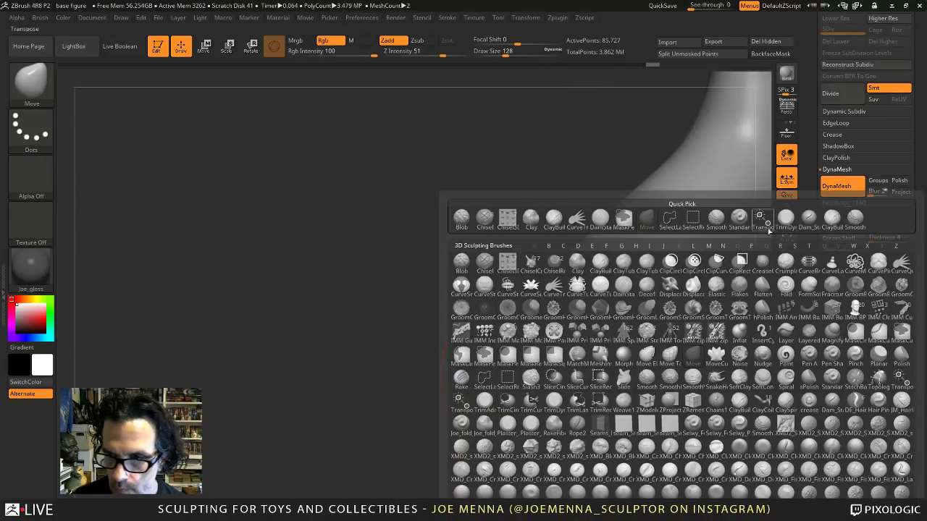
left_click(786, 217)
key("space")
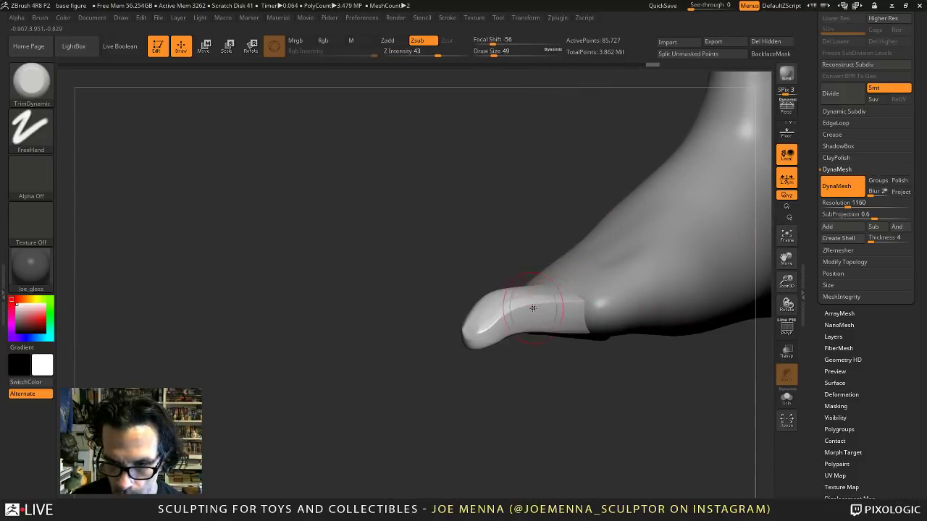
mouse_move(546, 305)
left_mouse_down()
mouse_move(483, 331)
mouse_move(519, 298)
left_mouse_up()
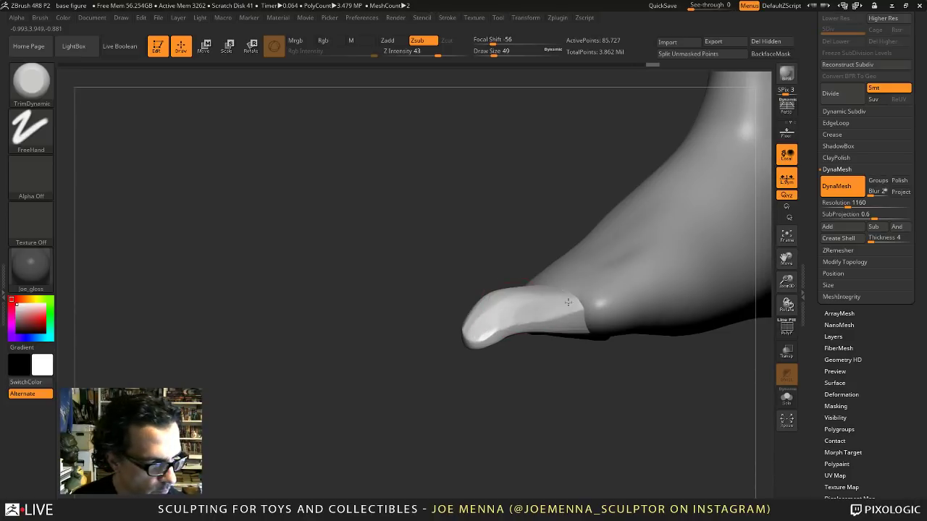
left_click_drag(531, 331, 492, 338)
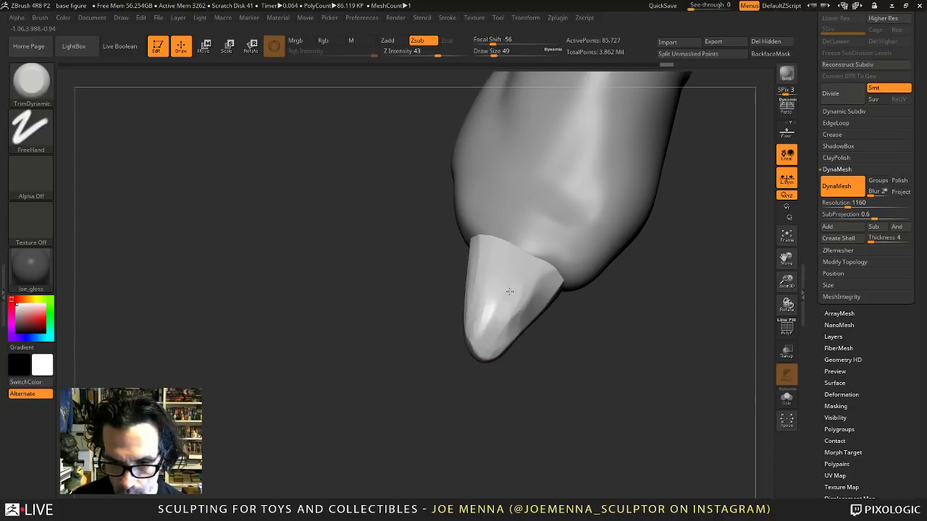
left_click_drag(509, 292, 490, 269)
left_click_drag(445, 322, 488, 331)
Lengthen and taper the toe's tip with the Move brush at draw size 77 and focal shift -17.
key("space")
left_click(450, 385)
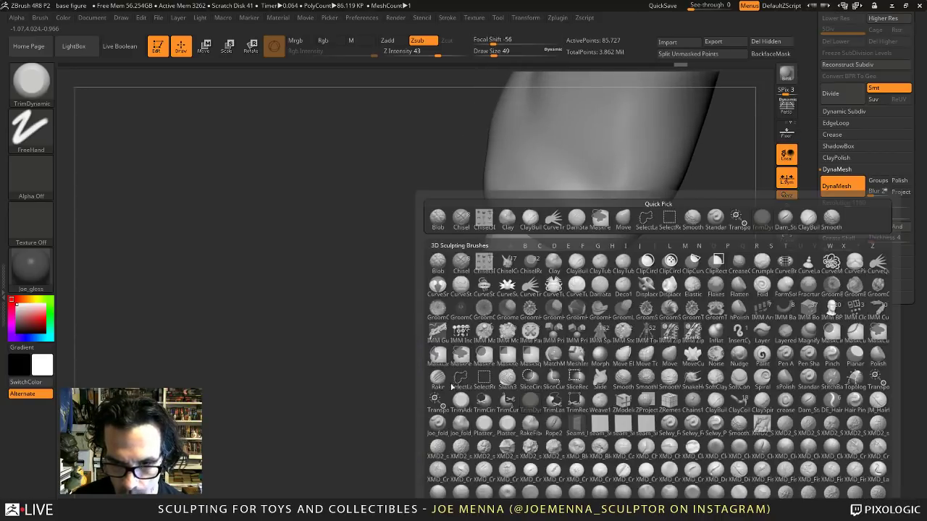
left_click(622, 217)
key("space")
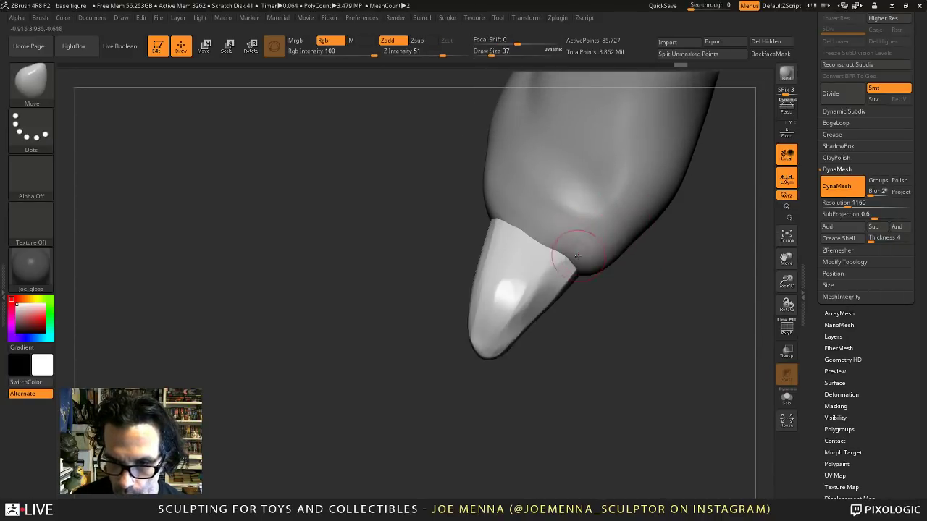
key("space")
mouse_move(533, 301)
left_mouse_down()
mouse_move(536, 313)
mouse_move(553, 312)
mouse_move(541, 301)
left_mouse_up()
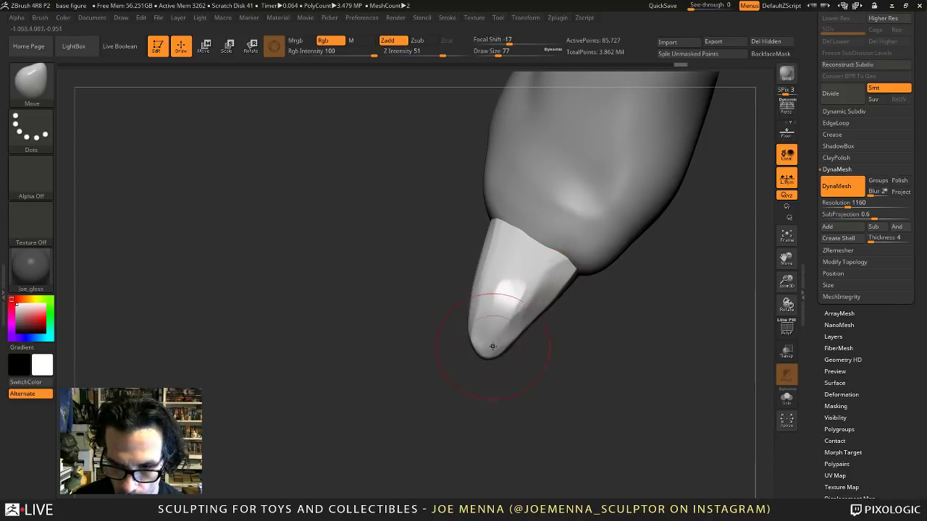
mouse_move(492, 346)
left_mouse_down()
mouse_move(477, 386)
mouse_move(485, 367)
mouse_move(472, 348)
mouse_move(520, 328)
left_mouse_up()
key("shift")
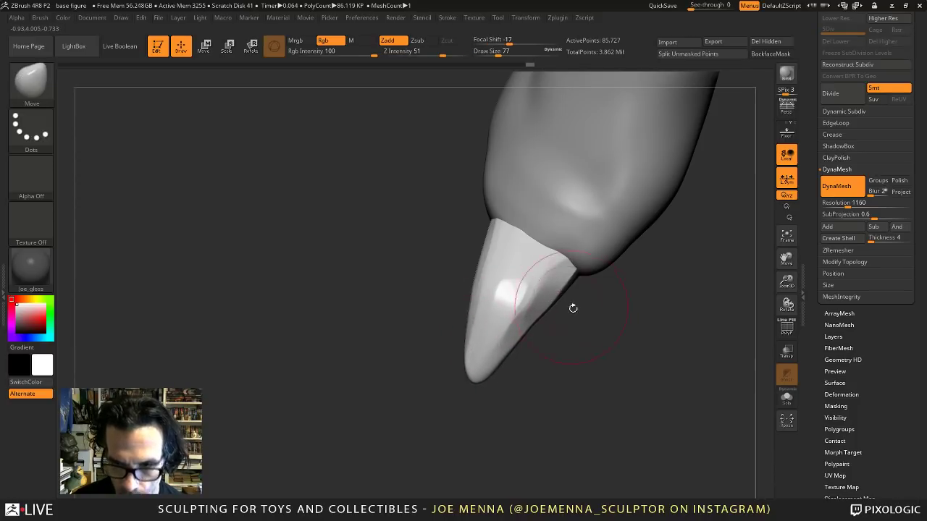
Copy the toe to the opposite foot with Mirror And Weld, turning Local Symmetry off only for the mirroring.
mouse_move(573, 309)
right_mouse_down()
mouse_move(628, 311)
mouse_move(467, 342)
right_mouse_up()
right_click_drag(638, 323, 477, 365, "ctrl")
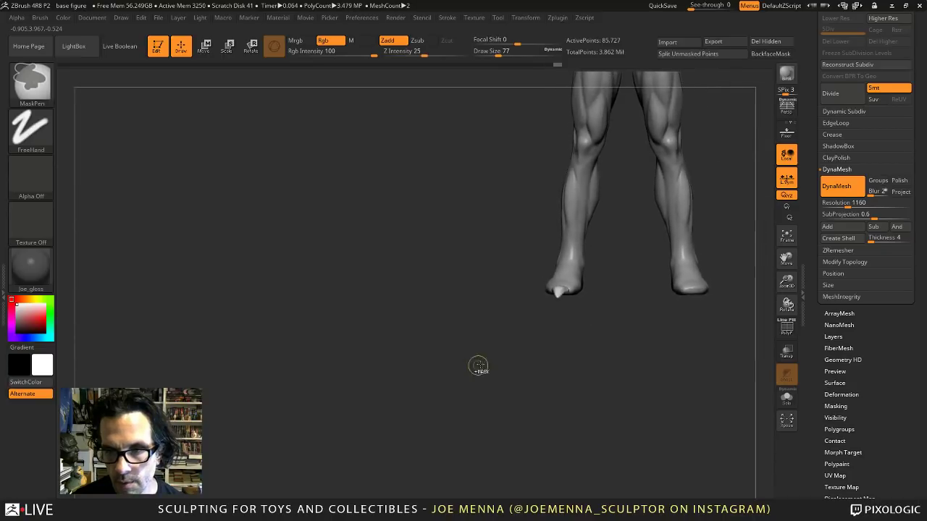
mouse_move(667, 286)
right_mouse_down("alt")
mouse_move(546, 370)
mouse_move(508, 412)
right_mouse_up("alt")
left_click(854, 262)
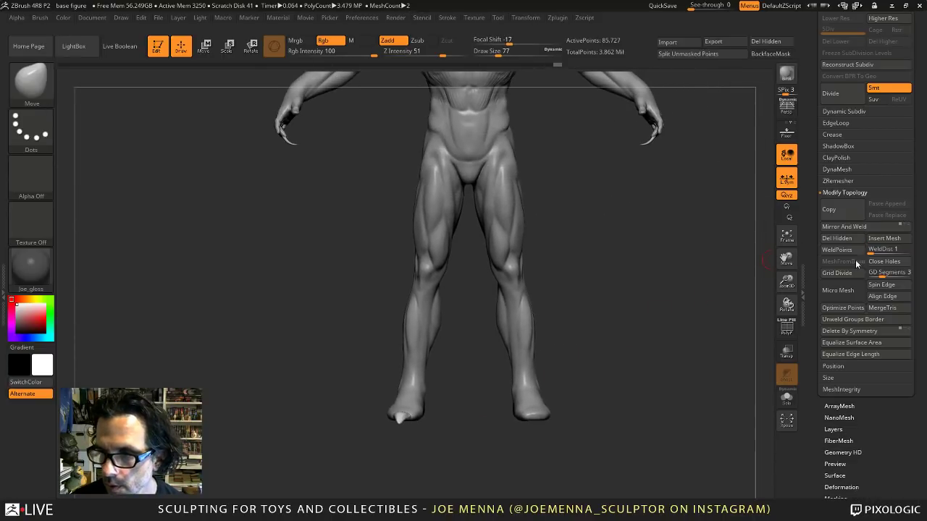
left_click(844, 227)
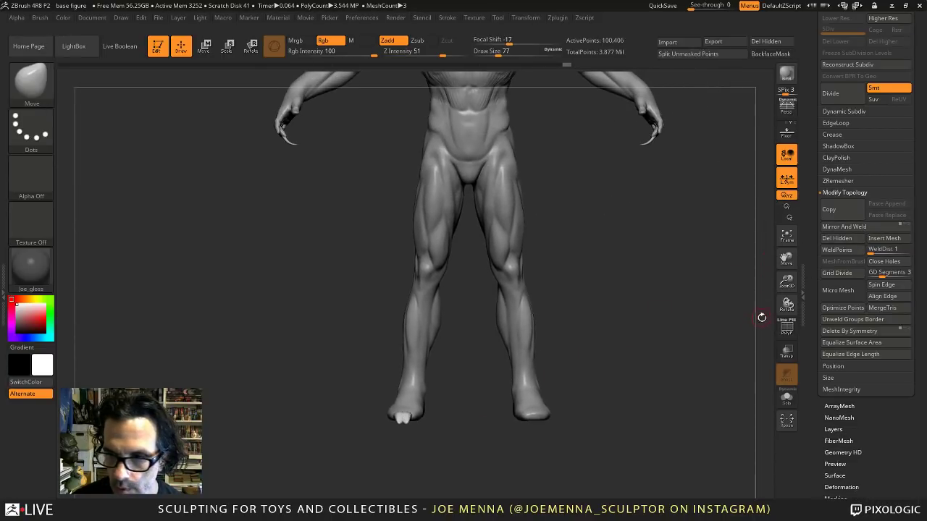
left_click(787, 178)
key("ctrl+z")
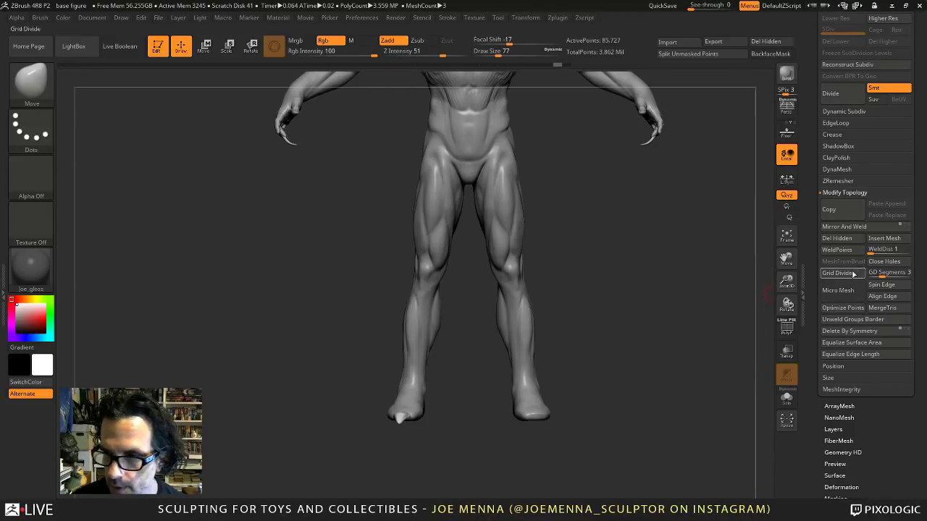
left_click(858, 228)
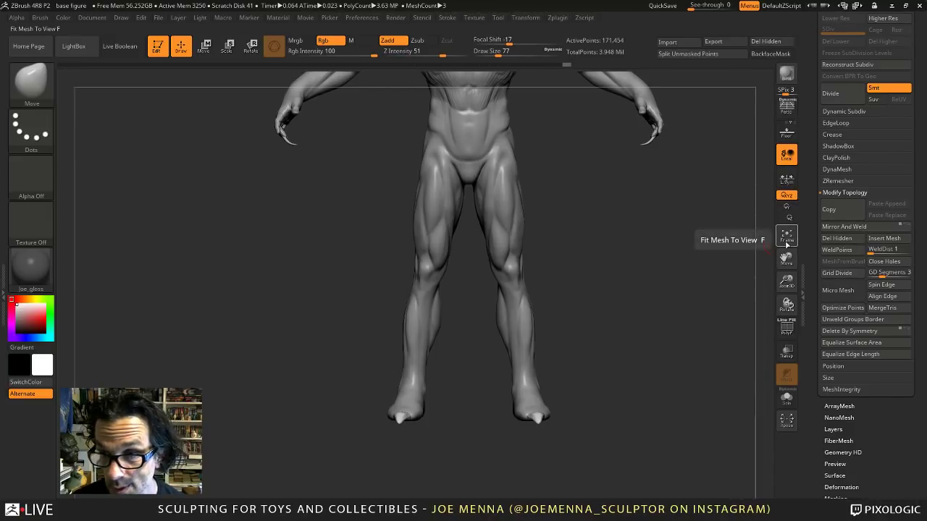
left_click(787, 178)
Reset the transform gizmo's orientation, and shift both toes slightly back into the feet and slightly up in side view.
key("f")
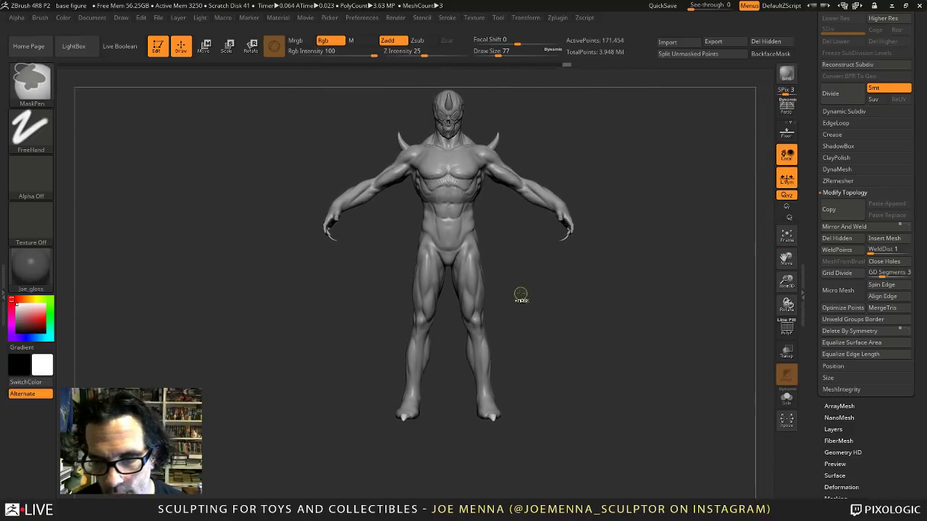
mouse_move(521, 295)
left_mouse_down()
mouse_move(527, 330)
mouse_move(568, 325)
left_mouse_up()
mouse_move(547, 340)
right_mouse_down("ctrl")
mouse_move(566, 357)
mouse_move(686, 381)
right_mouse_up("ctrl")
key("w")
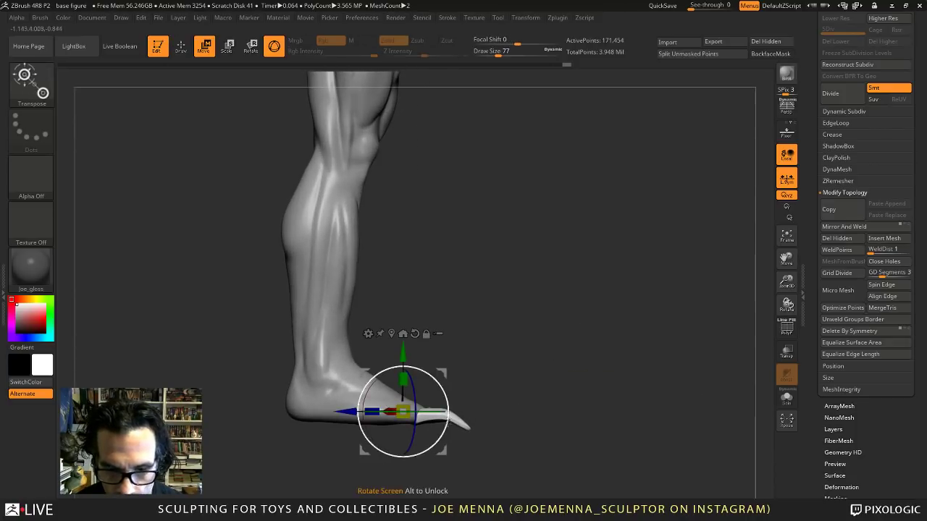
left_click(415, 334)
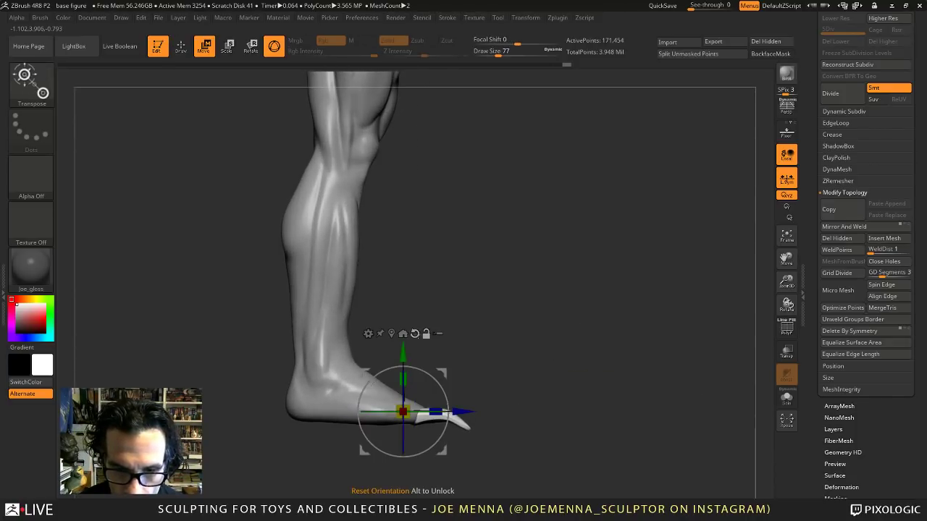
left_click(426, 334)
left_click(465, 410)
left_click_drag(465, 411, 459, 411)
left_click_drag(398, 350, 398, 348)
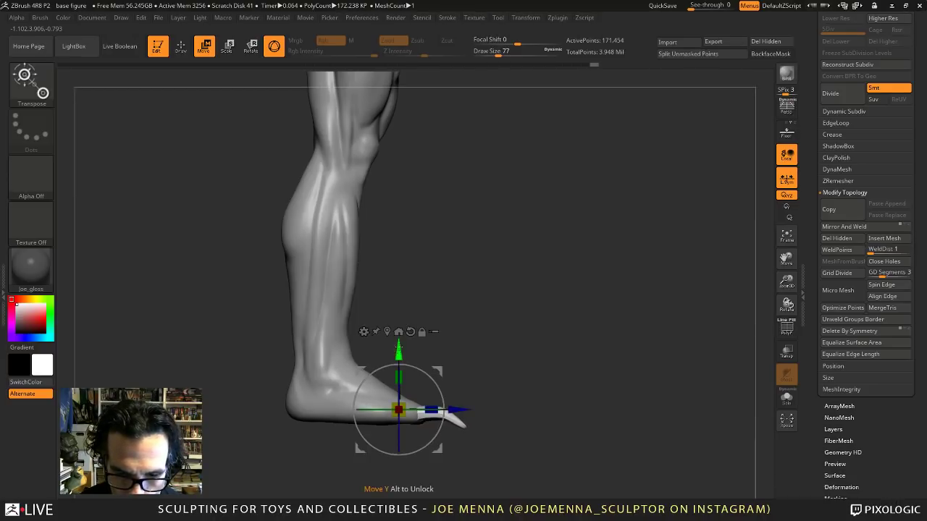
left_click_drag(565, 341, 499, 347)
key("q")
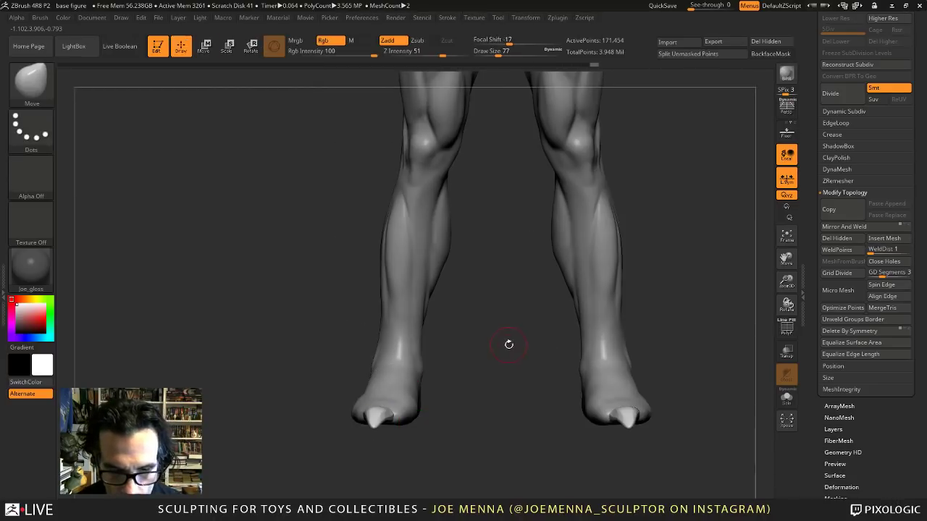
right_click_drag(538, 355, 478, 356, "ctrl")
right_click_drag(572, 323, 506, 354, "ctrl")
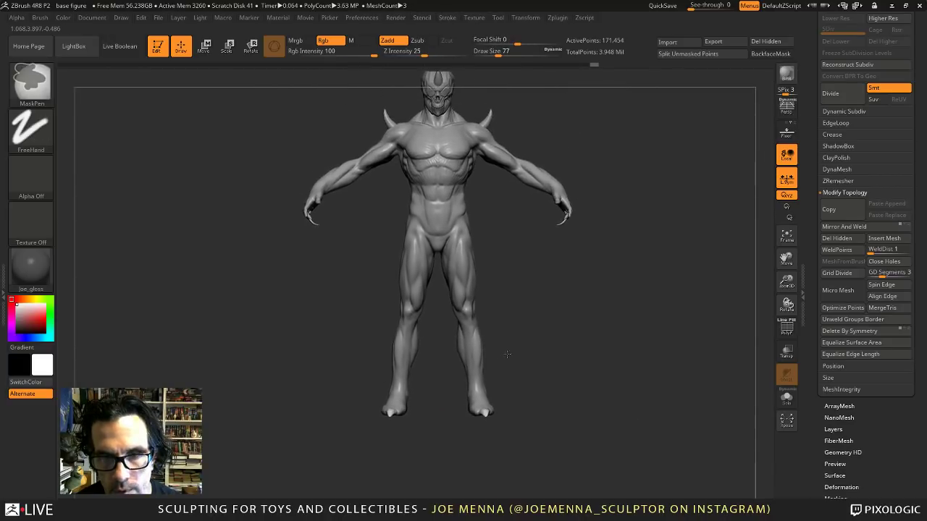
mouse_move(532, 313)
left_mouse_down("alt")
mouse_move(530, 388)
mouse_move(549, 358)
mouse_move(588, 350)
mouse_move(532, 367)
mouse_move(575, 358)
mouse_move(521, 352)
left_mouse_up("alt")
key("ctrl")
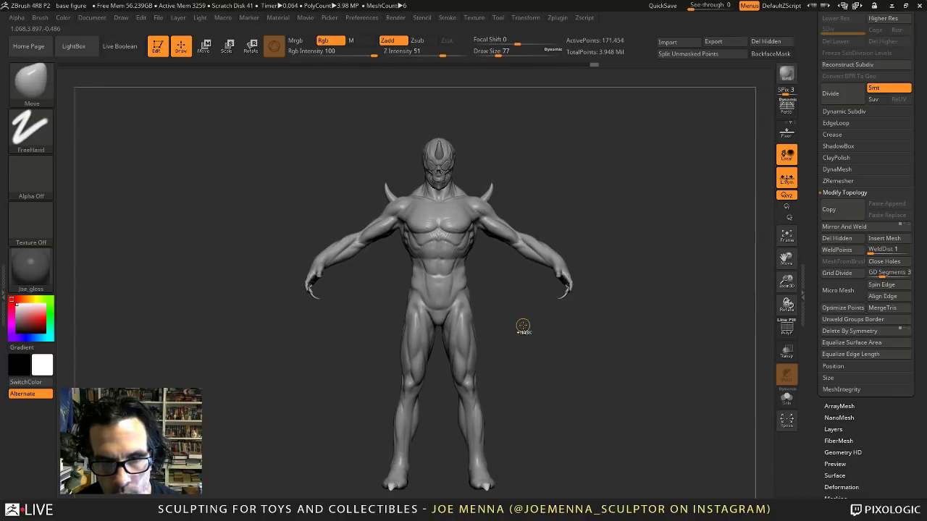
right_click_drag(523, 326, 523, 350, "ctrl")
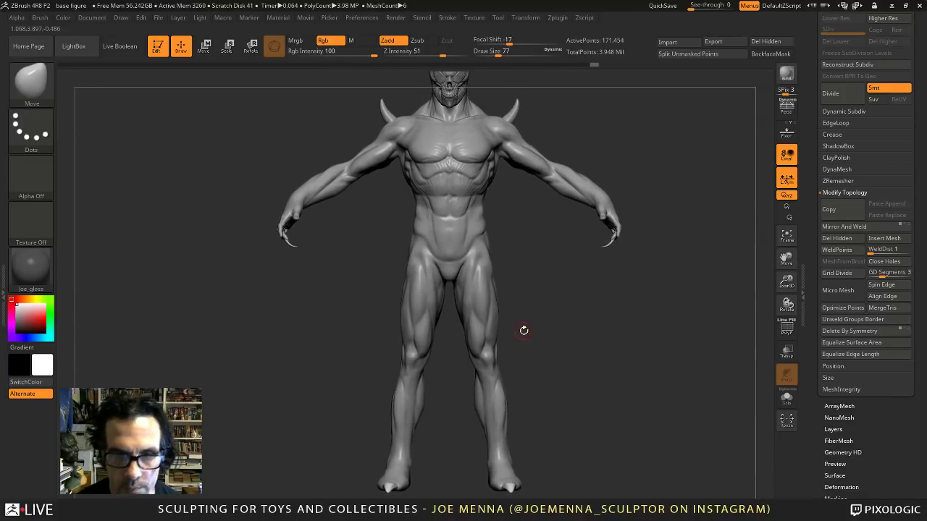
left_click_drag(504, 450, 524, 367)
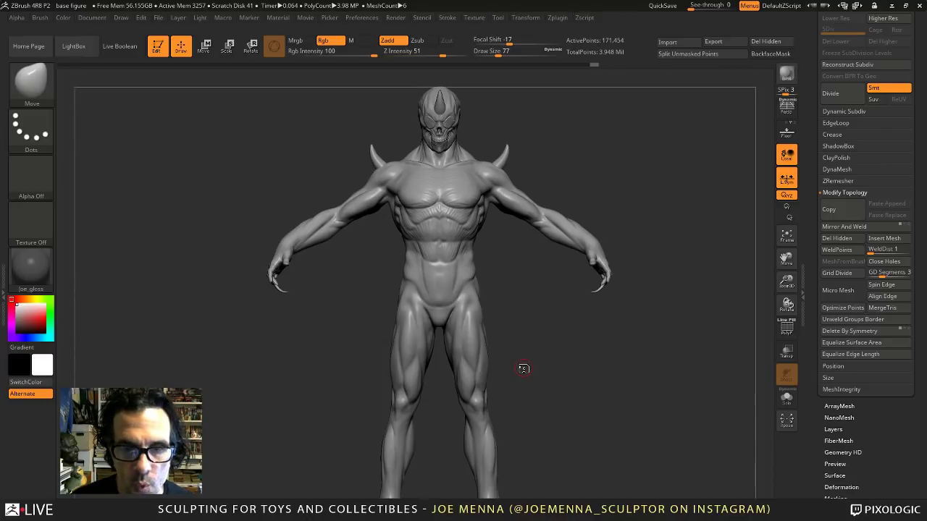
Make the Body subtool active and carve muscle-fibre lines on the obliques with DamStandard at draw size 46.
mouse_move(523, 369)
right_mouse_down()
mouse_move(579, 366)
mouse_move(536, 362)
right_mouse_up()
right_click_drag(478, 304, 439, 354, "ctrl")
right_click_drag(485, 198, 456, 456, "alt")
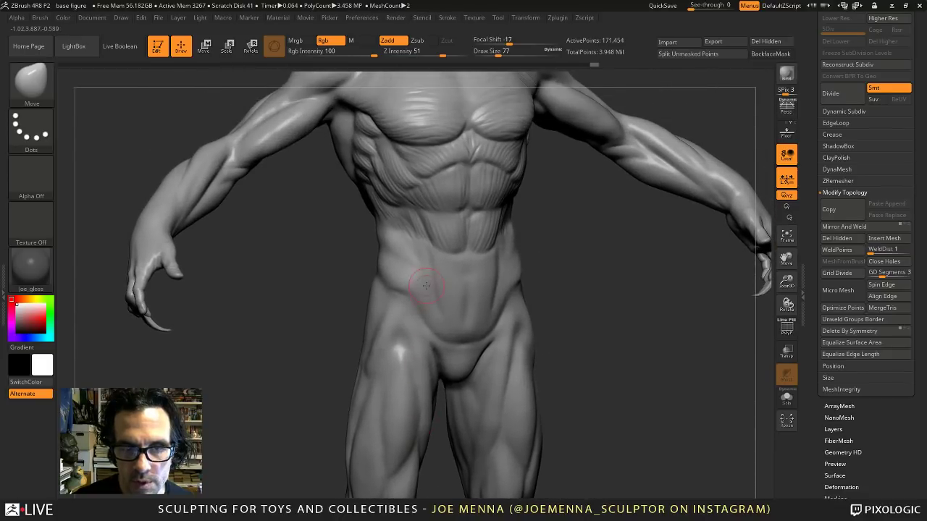
key("space")
key("b")
left_click(511, 220)
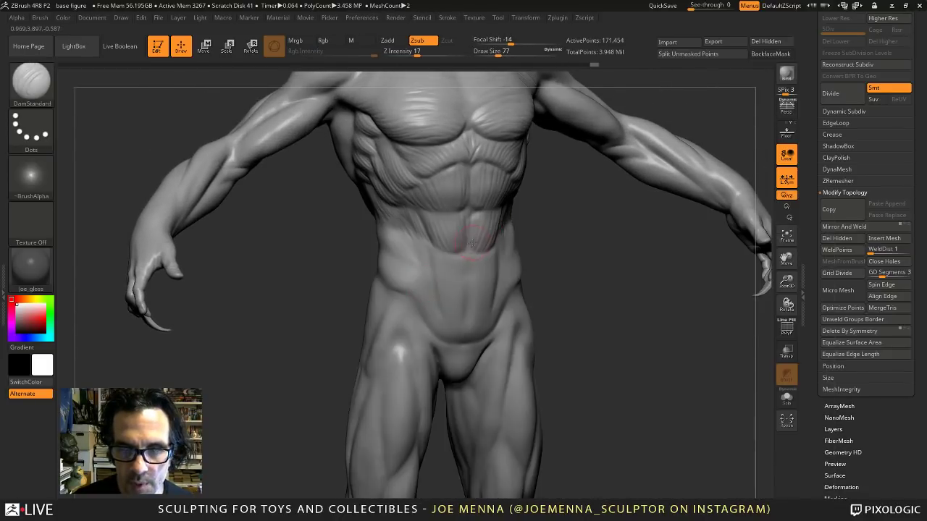
right_click_drag(472, 243, 528, 242)
key("space")
left_click_drag(467, 246, 457, 245)
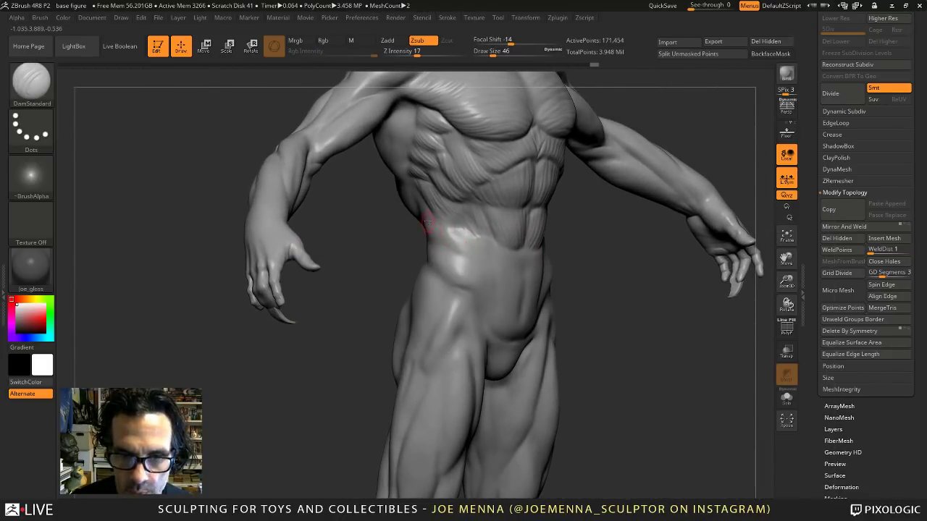
left_click(437, 233, "alt")
key("space")
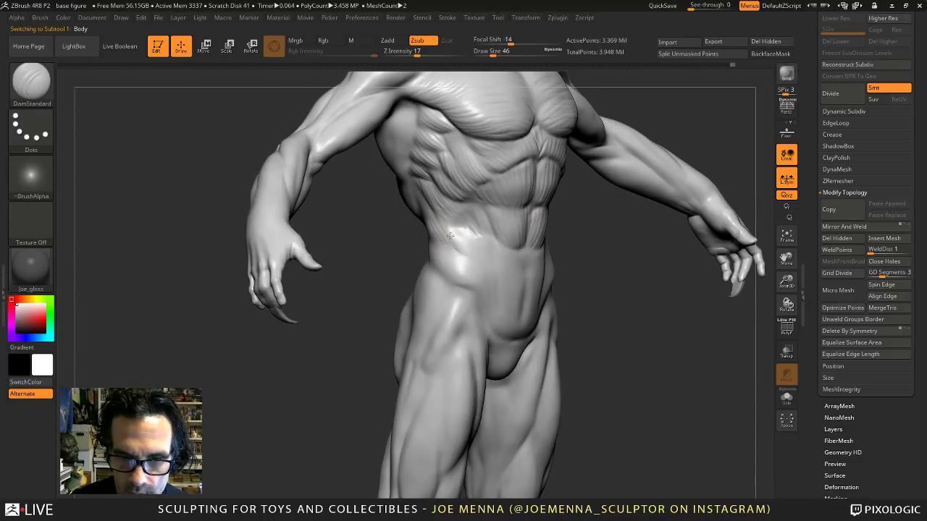
left_click_drag(451, 236, 470, 256)
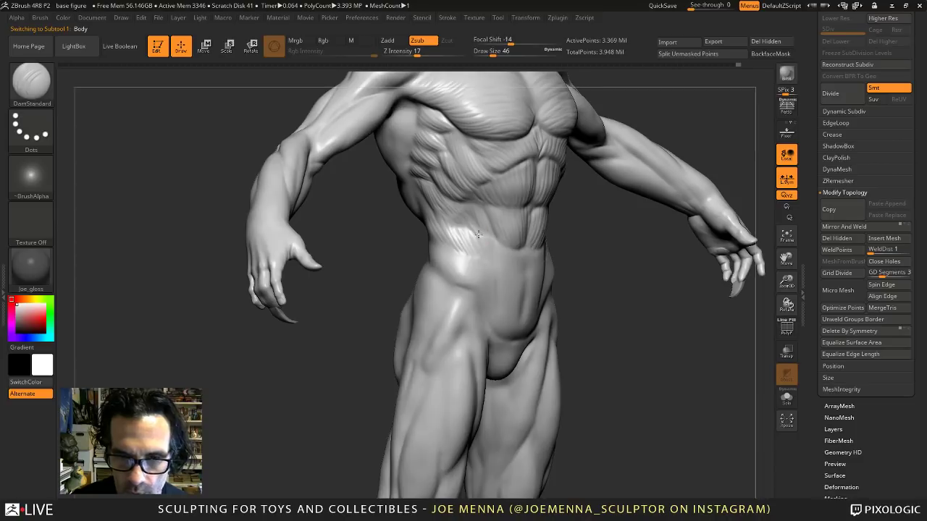
Extend the carved muscle fibres around the waist and down the lower abdomen toward the hip crease.
right_click_drag(486, 244, 489, 285, "shift")
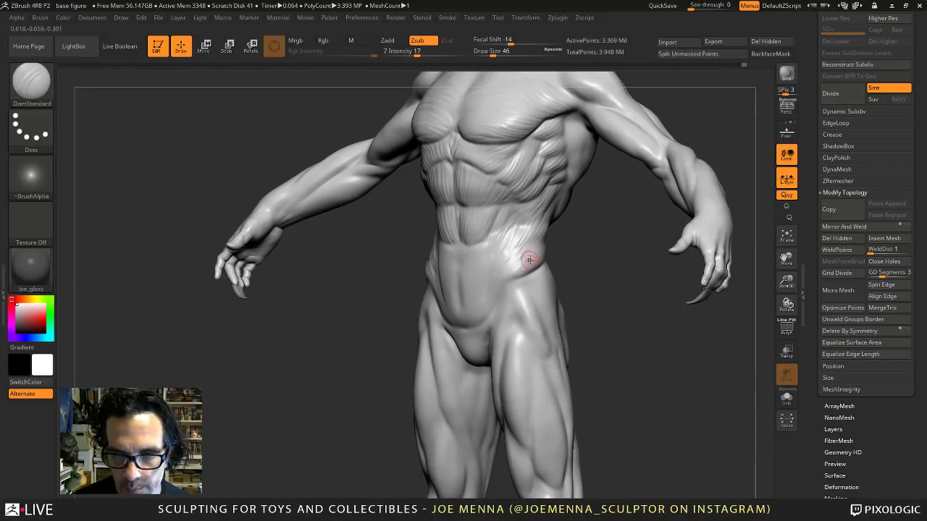
right_click_drag(530, 260, 524, 259)
mouse_move(504, 273)
left_mouse_down()
mouse_move(534, 262)
mouse_move(523, 273)
left_mouse_up()
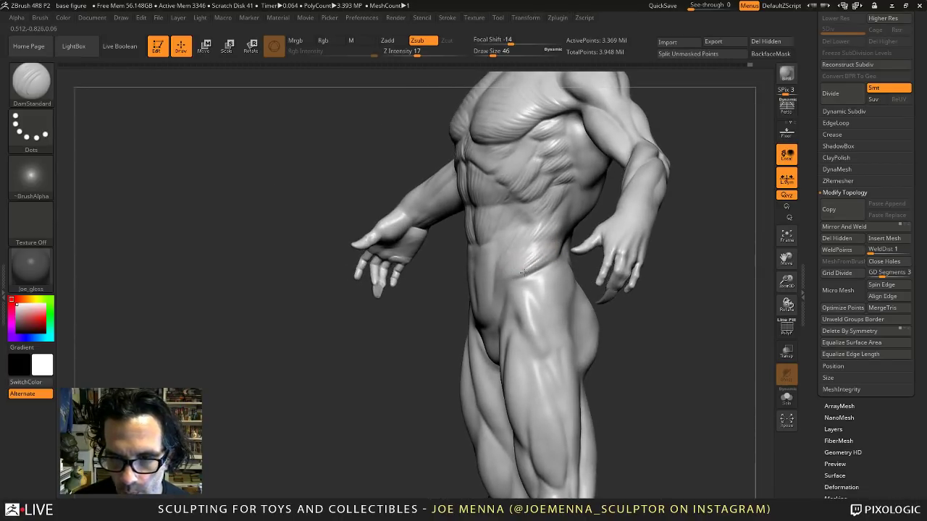
mouse_move(505, 279)
right_mouse_down()
mouse_move(531, 284)
mouse_move(491, 283)
right_mouse_up()
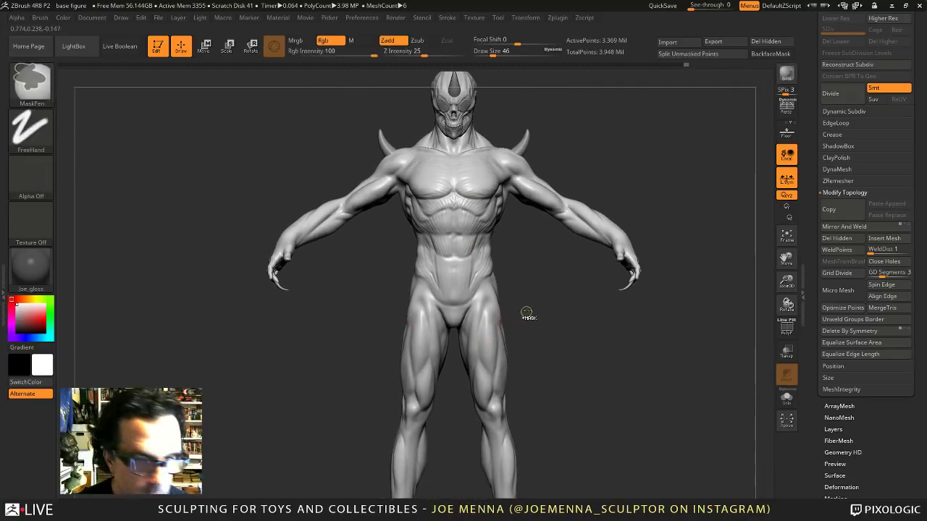
Carve fine muscle-fibre lines along the side and front of the neck with DamStandard at draw size 17.
right_click_drag(526, 313, 578, 349, "ctrl")
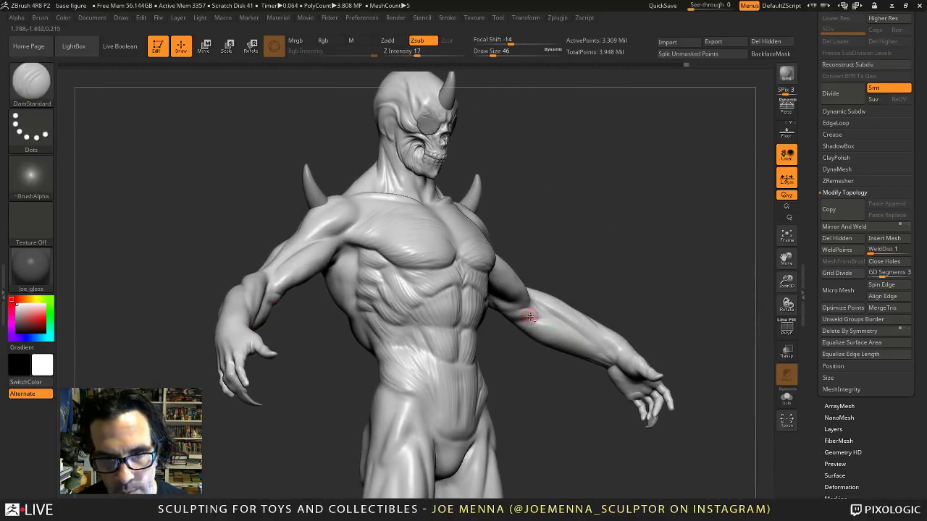
right_click_drag(496, 284, 472, 322, "alt")
right_click_drag(442, 266, 483, 370, "alt")
right_click_drag(483, 371, 432, 288, "ctrl")
key("space")
left_click(421, 278)
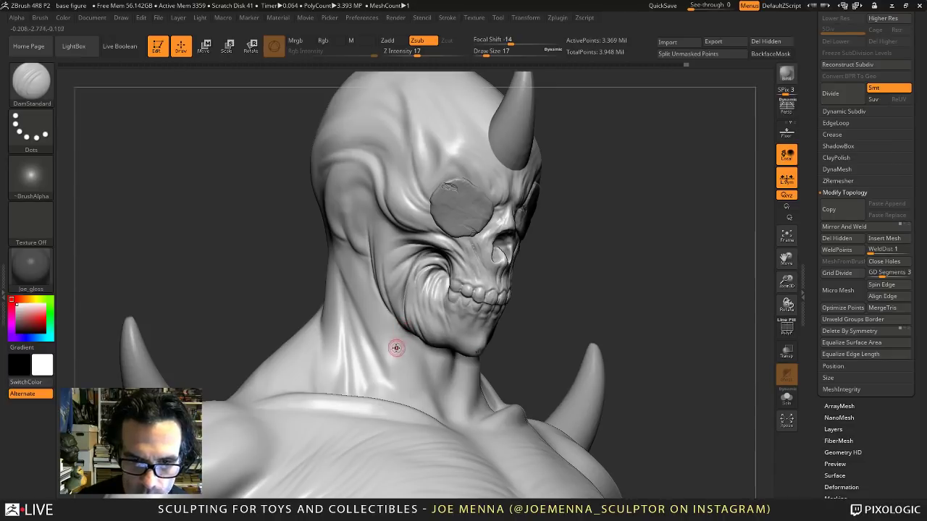
mouse_move(395, 382)
right_mouse_down()
mouse_move(383, 387)
mouse_move(412, 401)
right_mouse_up()
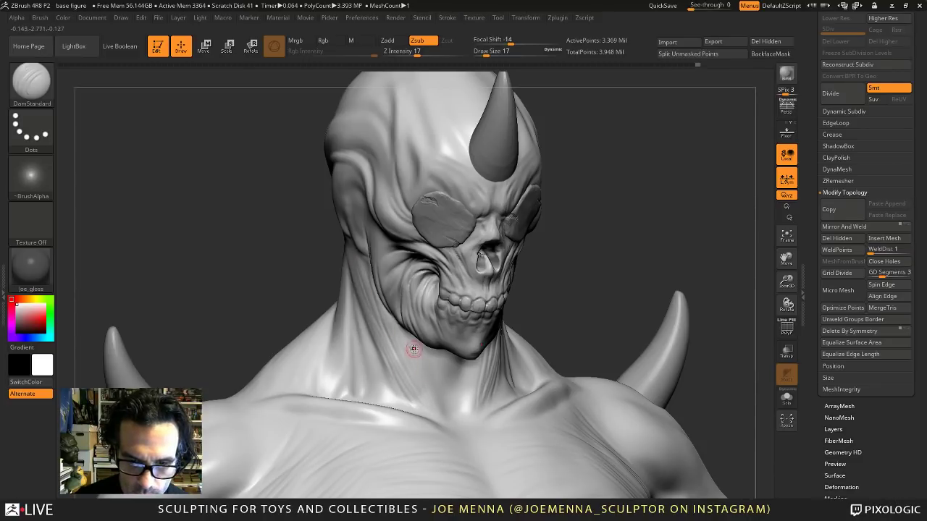
Add more fine muscle-fibre lines to the neck beneath the jaw with DamStandard.
mouse_move(438, 392)
right_mouse_down()
mouse_move(377, 391)
mouse_move(380, 380)
right_mouse_up()
left_click_drag(422, 355, 441, 410)
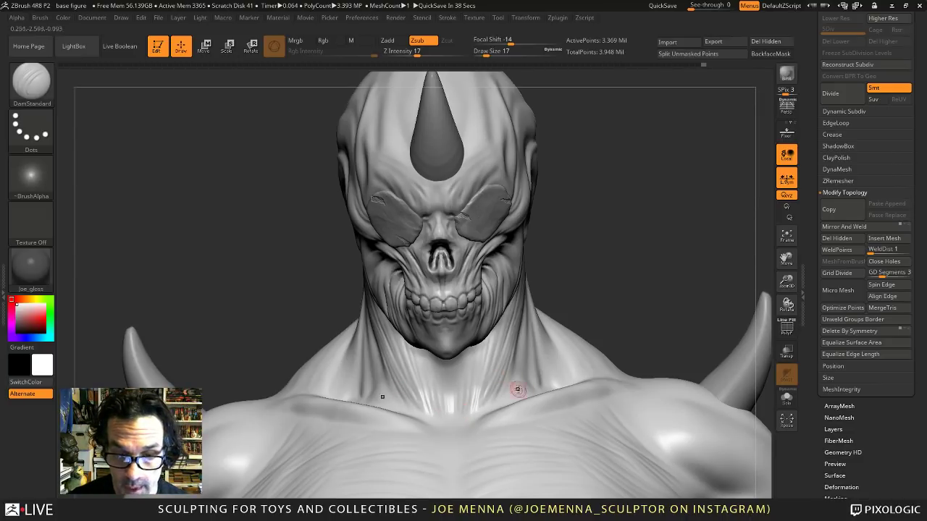
right_click_drag(517, 388, 500, 344, "ctrl")
mouse_move(383, 395)
right_mouse_down()
mouse_move(438, 396)
mouse_move(444, 440)
mouse_move(424, 378)
right_mouse_up()
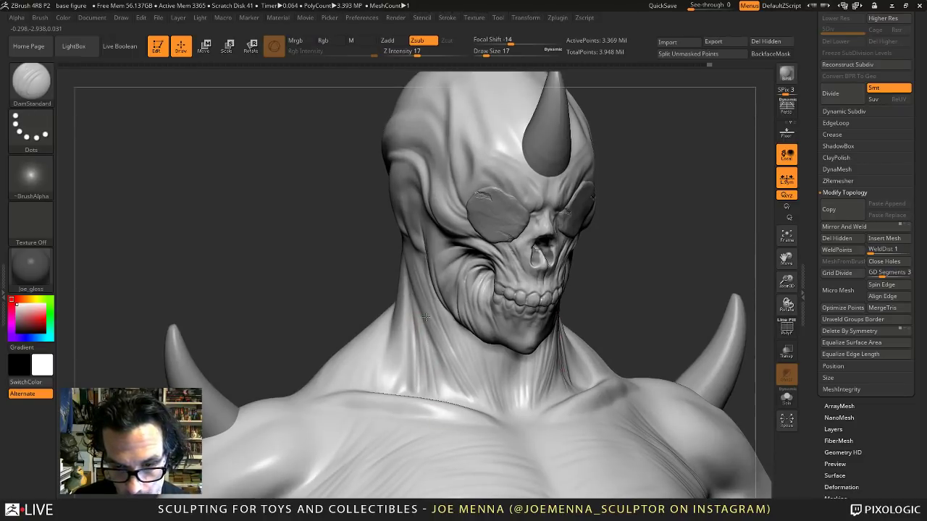
key("ctrl")
Examine the full creature figure from the front and compare it with the plain Base figure.
mouse_move(467, 399)
right_mouse_down("ctrl")
mouse_move(501, 282)
mouse_move(478, 293)
right_mouse_up("ctrl")
mouse_move(524, 368)
right_mouse_down("alt")
mouse_move(518, 296)
mouse_move(531, 329)
mouse_move(521, 316)
mouse_move(508, 322)
mouse_move(678, 306)
mouse_move(608, 325)
mouse_move(631, 324)
mouse_move(534, 365)
mouse_move(513, 360)
right_mouse_up("alt")
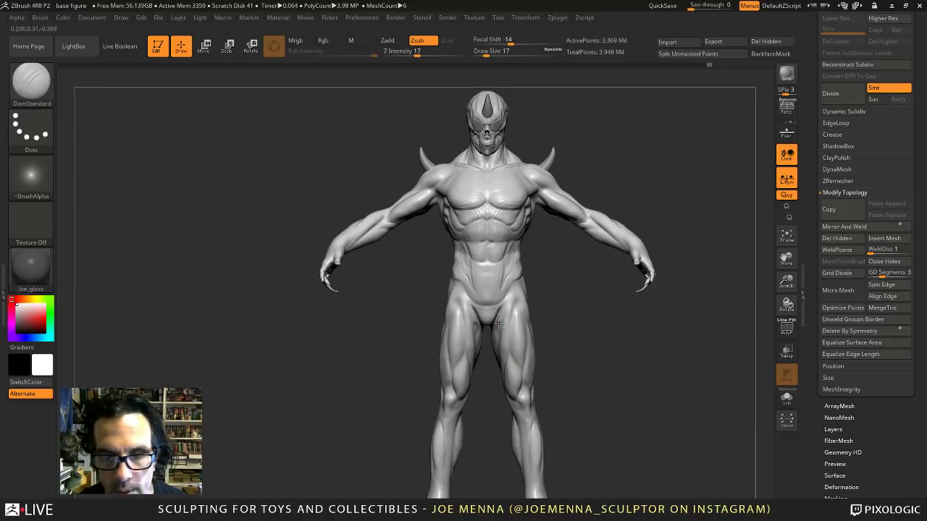
left_click_drag(537, 324, 505, 337, "alt")
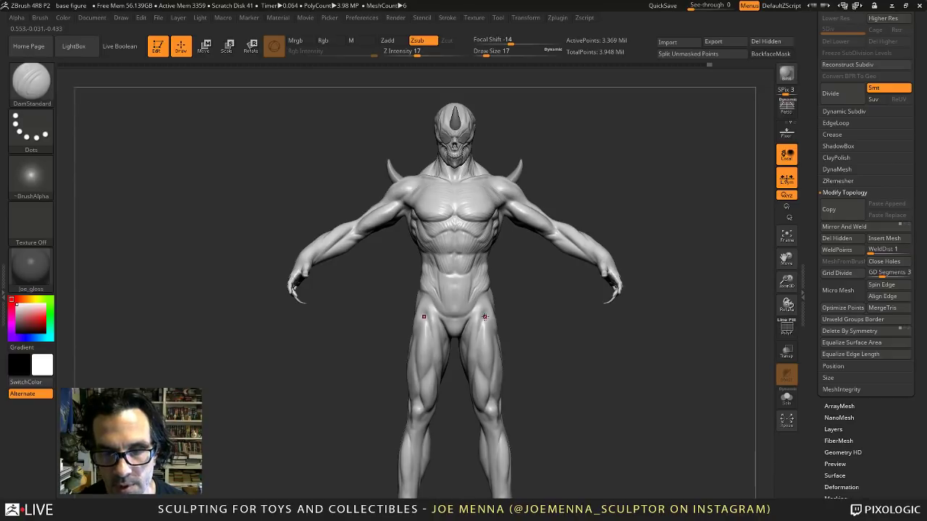
mouse_move(487, 314)
right_mouse_down("ctrl")
mouse_move(486, 303)
mouse_move(512, 330)
mouse_move(511, 342)
right_mouse_up("ctrl")
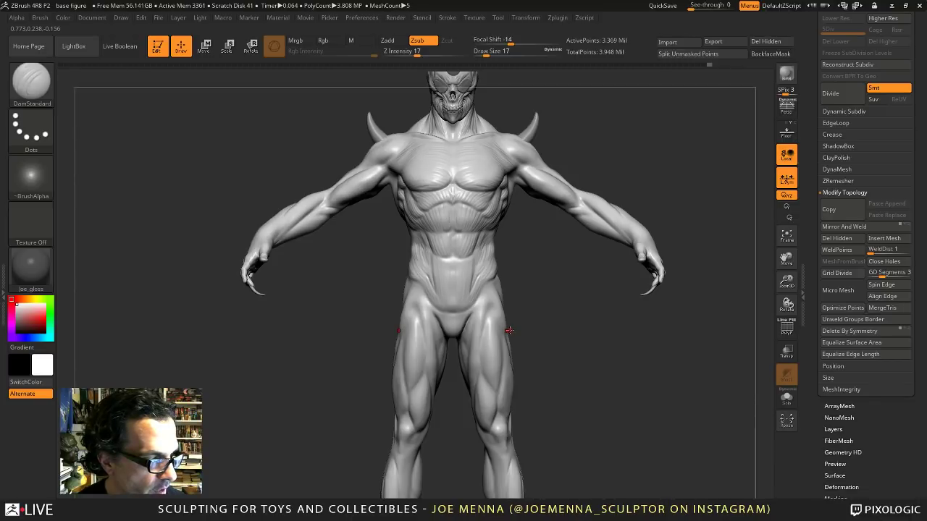
scroll(816, 285, "up", 5)
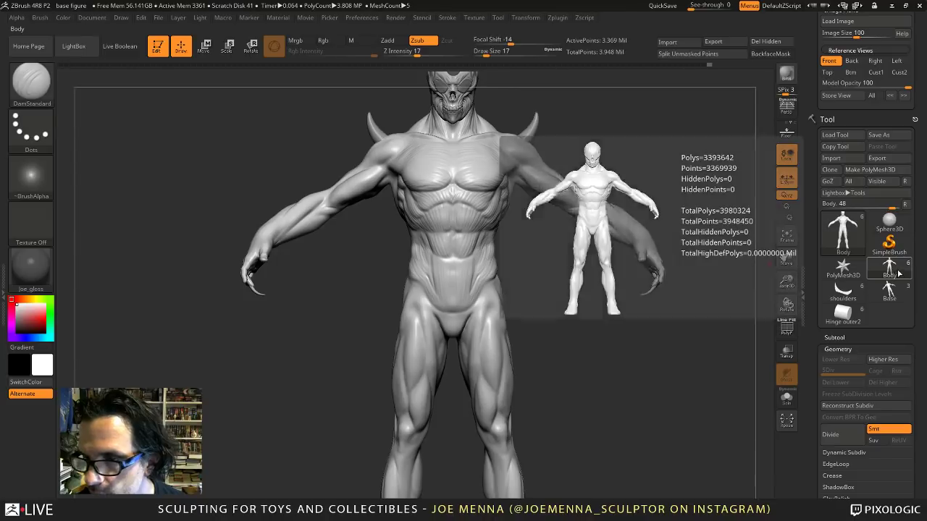
left_click(893, 273)
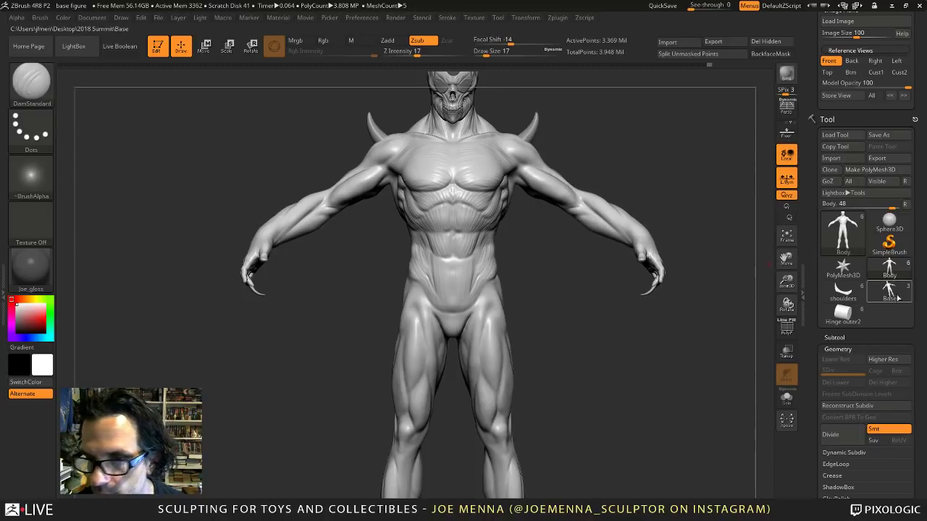
left_click(889, 290)
mouse_move(667, 315)
right_mouse_down("ctrl")
mouse_move(661, 331)
mouse_move(649, 333)
right_mouse_up("ctrl")
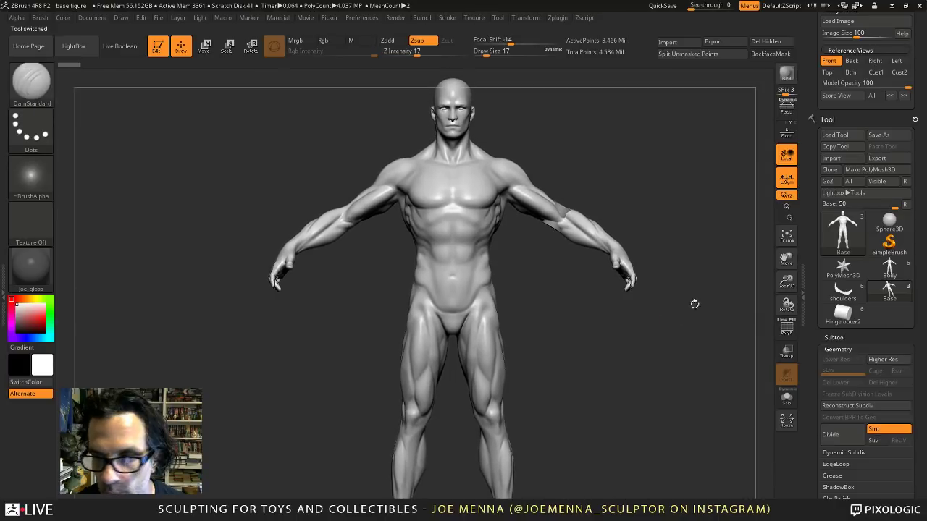
Make the Body tool active again and save the project.
left_click(890, 274)
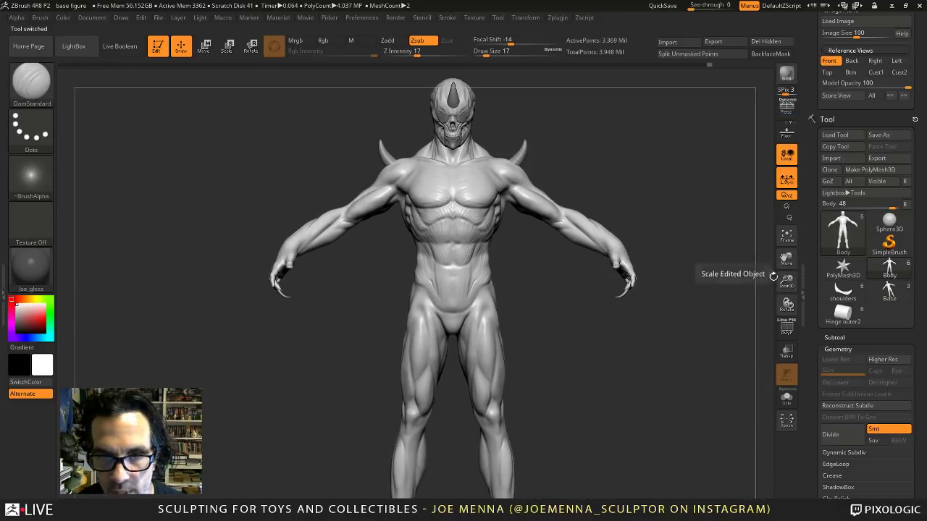
key("ctrl")
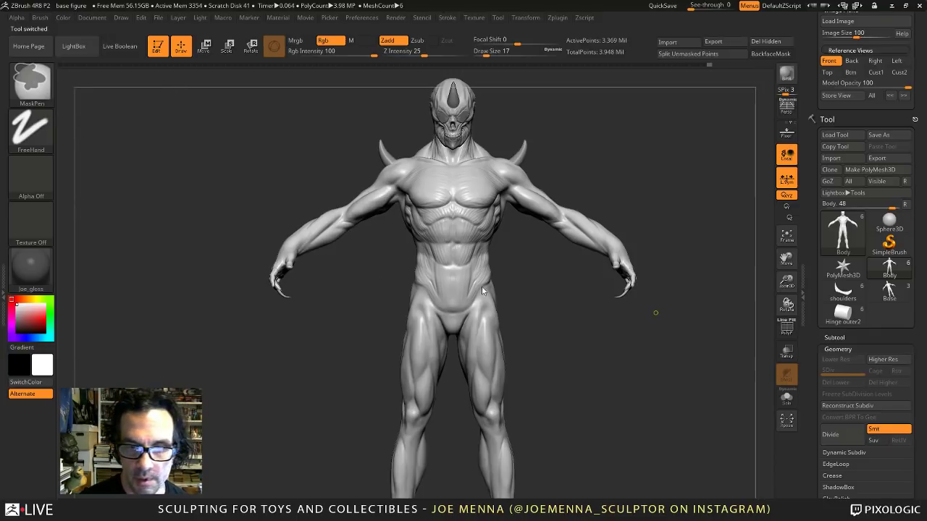
key("ctrl+s")
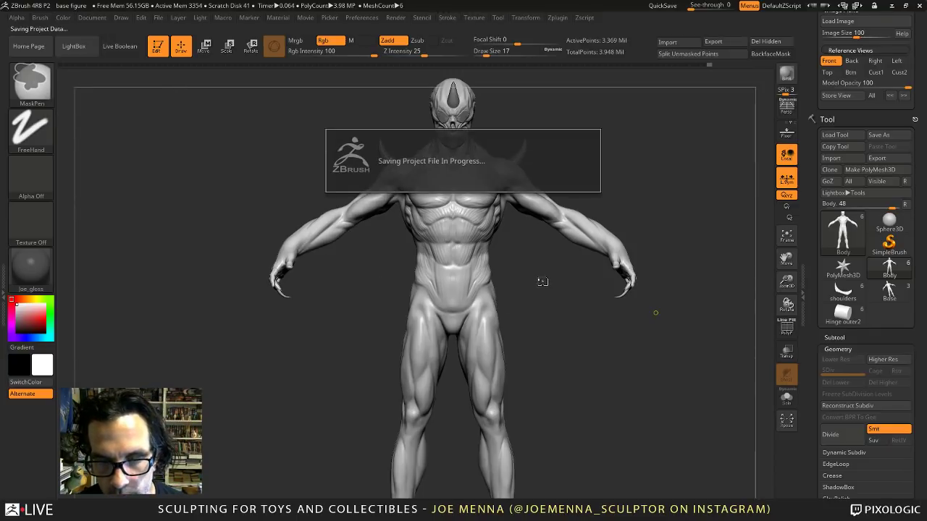
Switch to the Base tool, select its Hinge outer6 elbow cylinder, and list the subtools with the Base body visible.
left_click(889, 290)
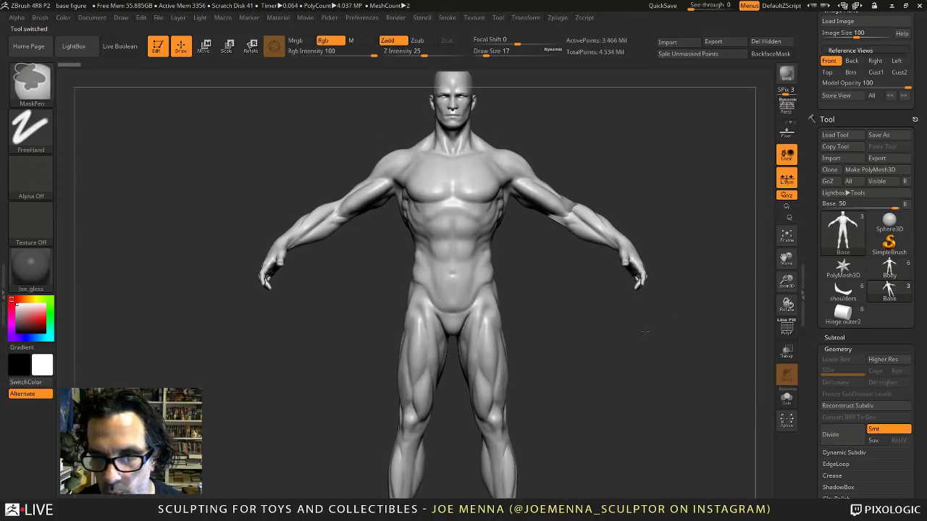
mouse_move(748, 306)
right_mouse_down("ctrl")
mouse_move(623, 256)
mouse_move(531, 345)
right_mouse_up("ctrl")
left_click(553, 298, "alt")
right_click(553, 298)
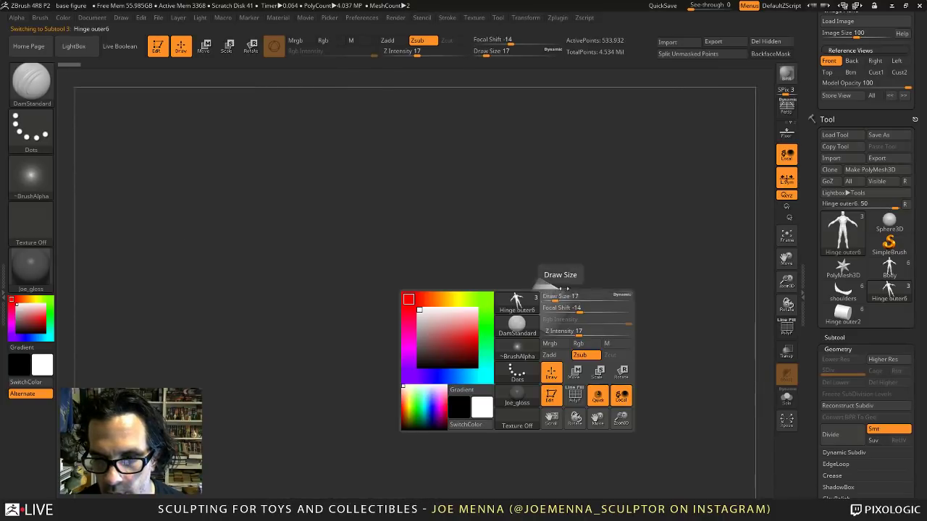
right_click_drag(717, 286, 658, 316)
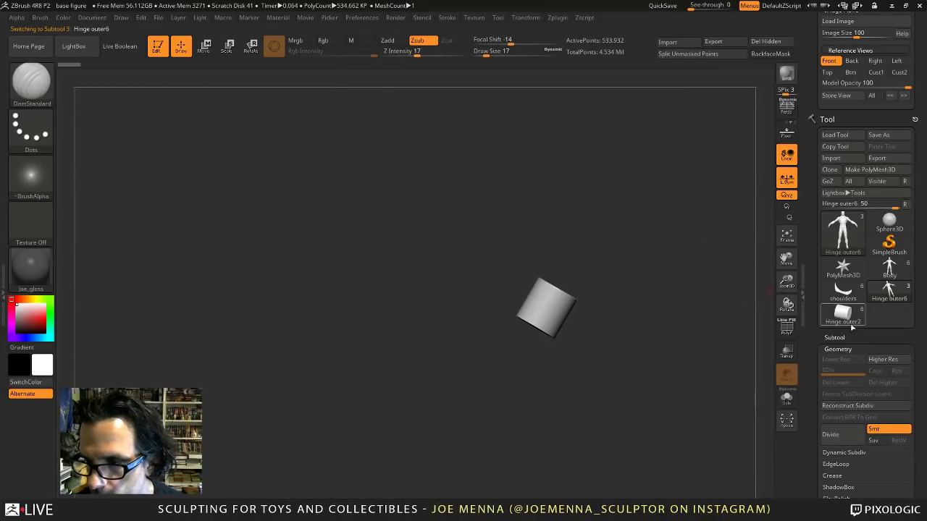
left_click(834, 338)
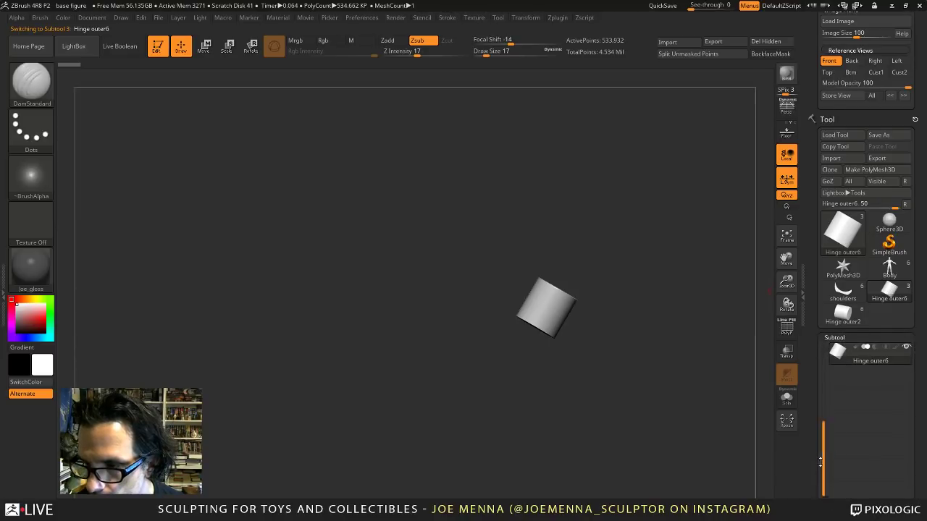
left_click(905, 371)
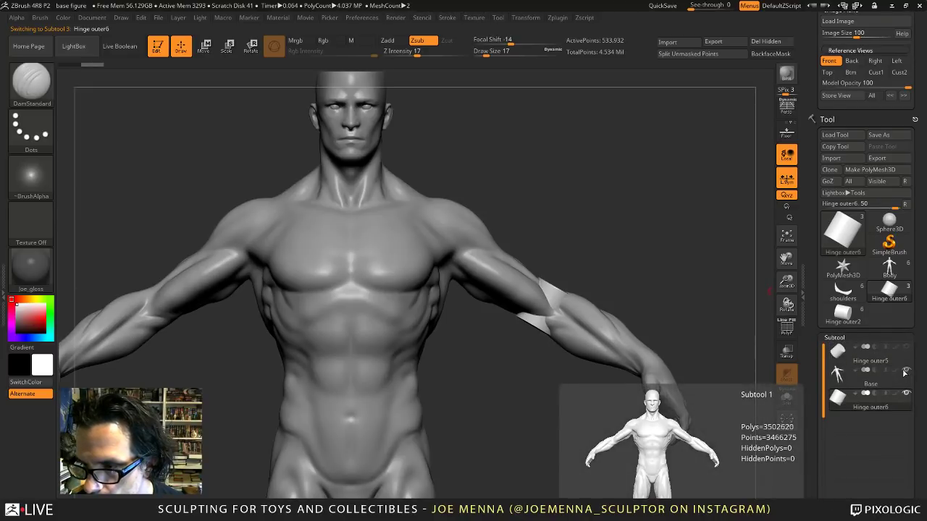
Make the Base body the active subtool and move it to the start of the subtool order, above the two hinges.
left_click(907, 350)
left_click(908, 350)
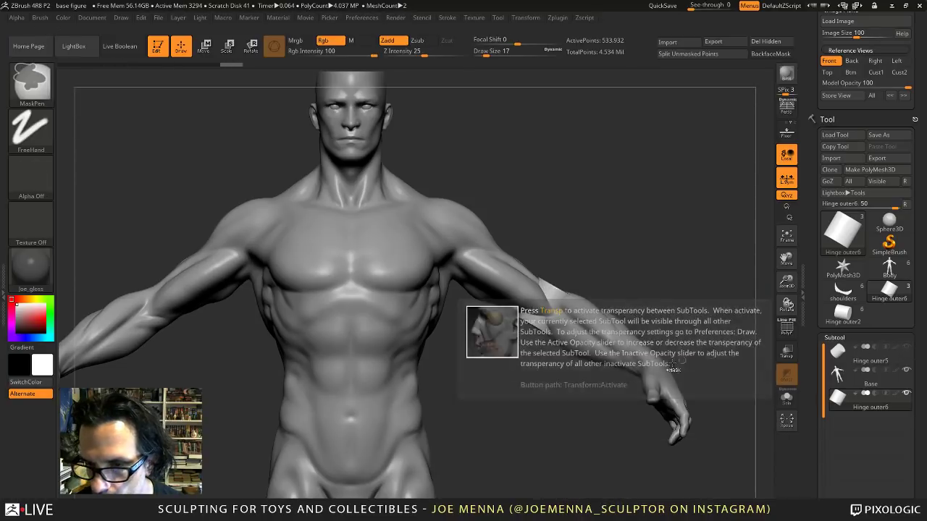
mouse_move(615, 435)
right_mouse_down("ctrl")
mouse_move(584, 360)
mouse_move(571, 262)
right_mouse_up("ctrl")
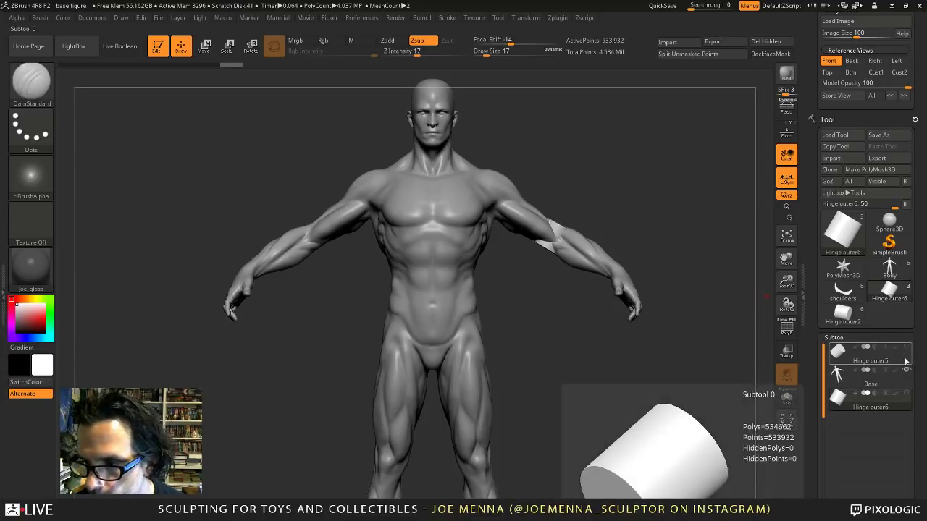
left_click(899, 380)
left_click_drag(814, 419, 820, 356)
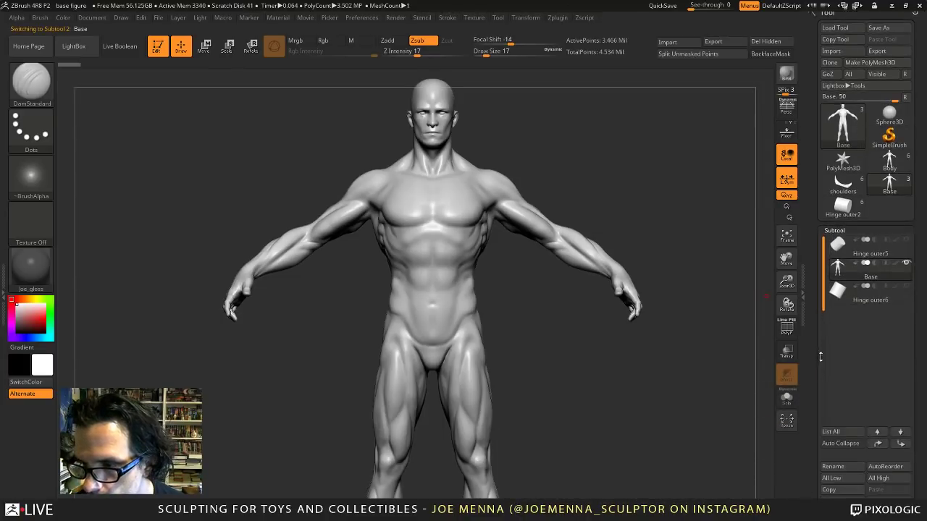
left_click(877, 443)
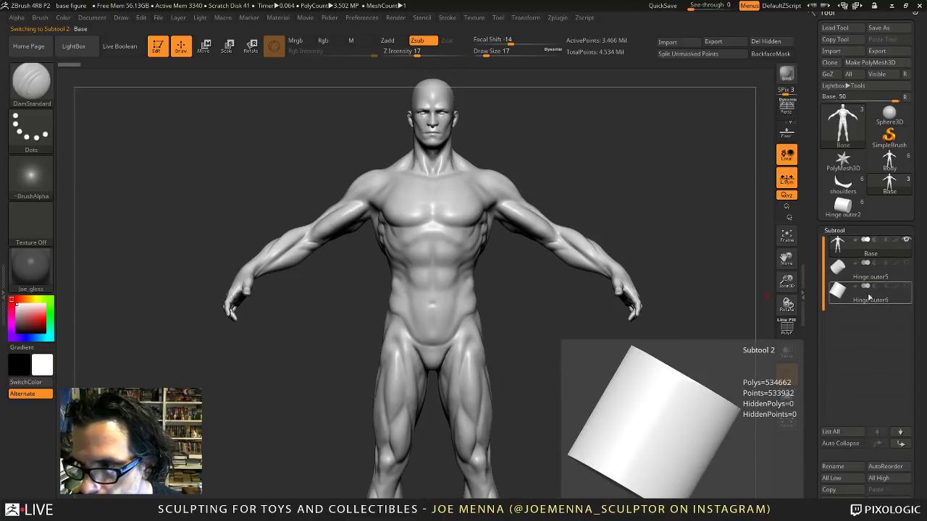
Insert mirrored spheres at both shoulders of the Base figure with the IMM Primitives brush at draw size 239.
right_click_drag(684, 309, 655, 293, "ctrl")
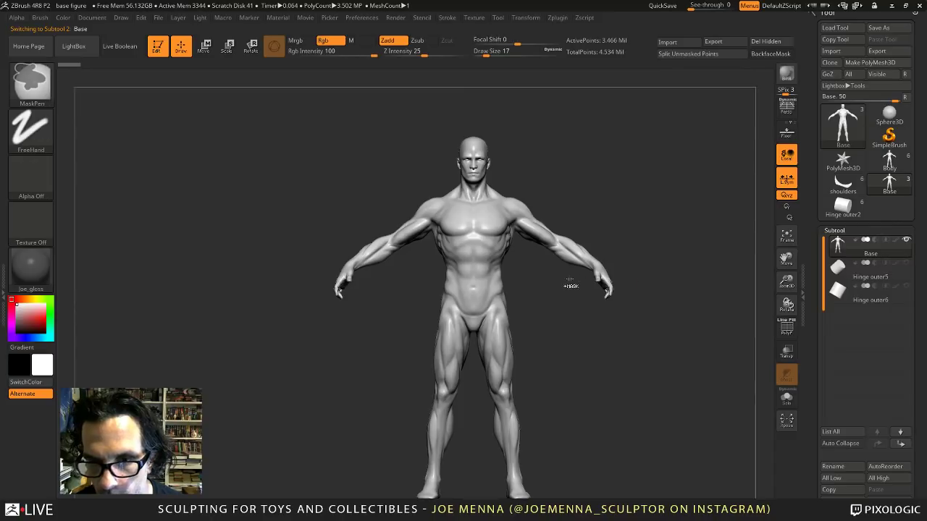
right_click_drag(570, 280, 565, 309, "ctrl")
key("space")
key("b")
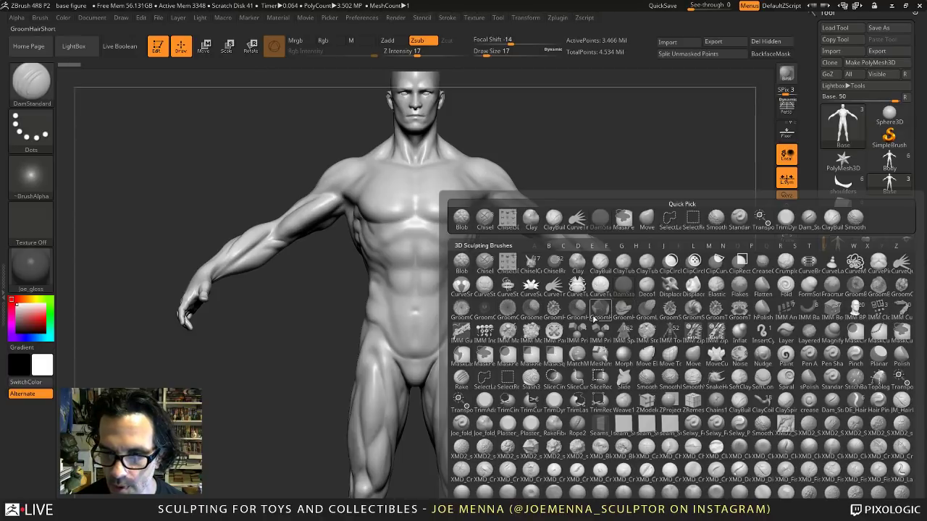
left_click(587, 338)
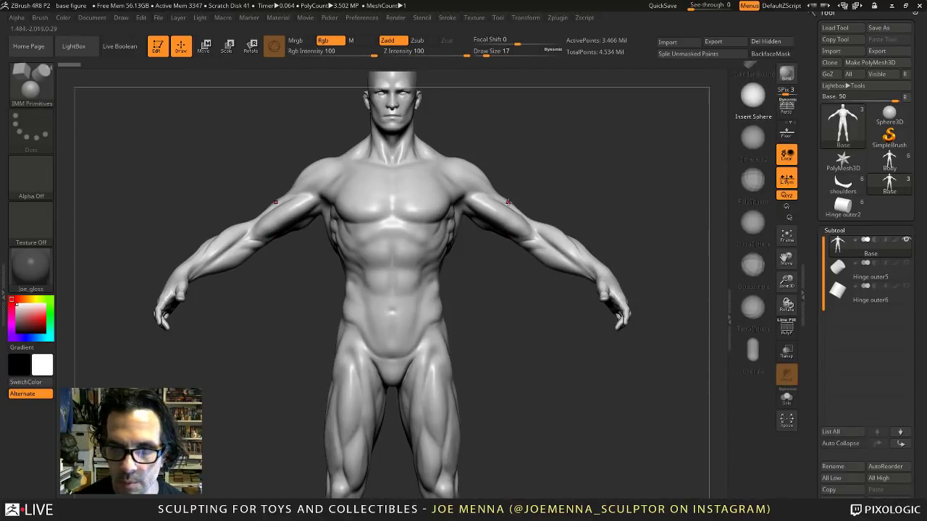
key("space")
left_click_drag(538, 201, 539, 201)
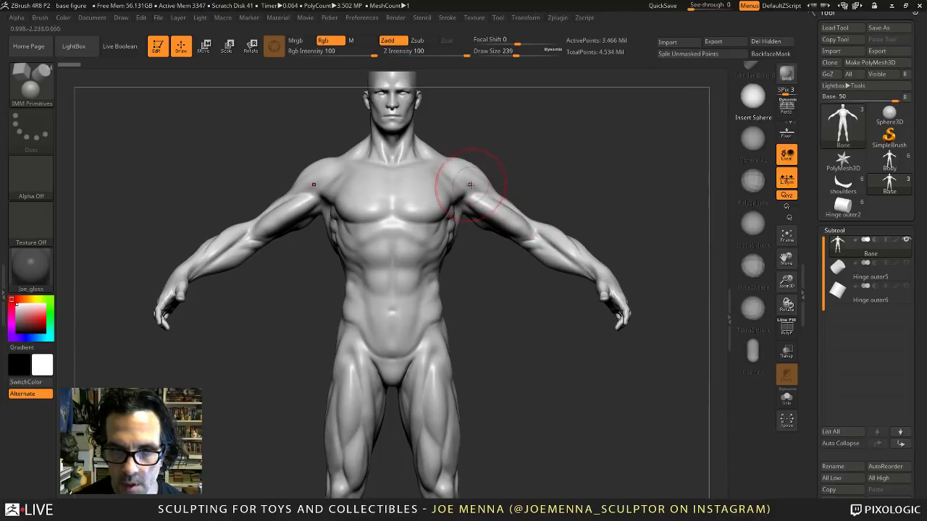
key("shift")
left_click_drag(468, 194, 491, 232, "shift")
key("ctrl+z")
left_click_drag(515, 282, 439, 253)
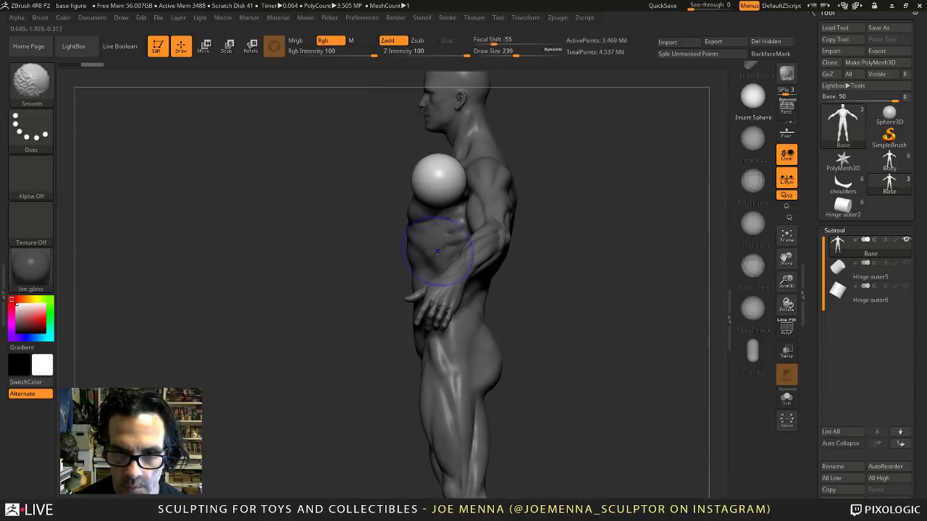
Split the unmasked spheres from the body into their own subtool and make that subtool active.
left_click(687, 54)
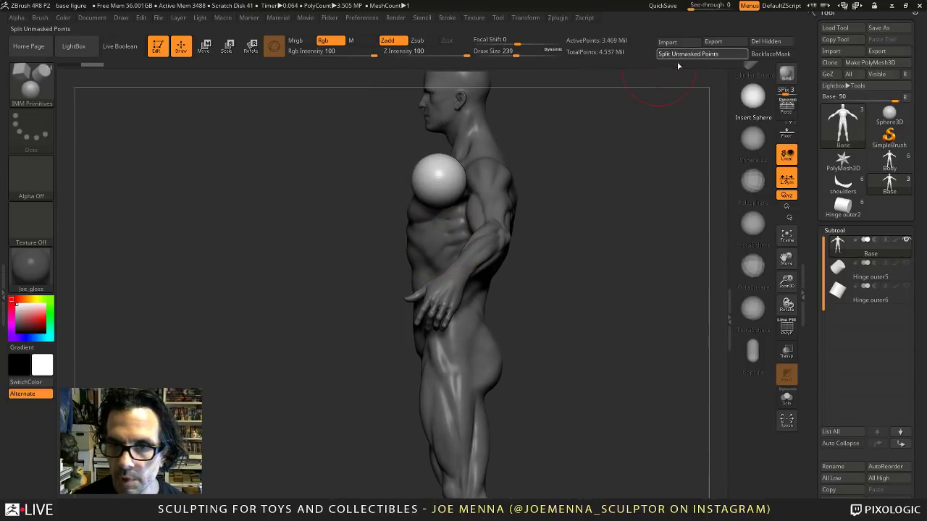
left_click(447, 186, "alt")
right_click(452, 184)
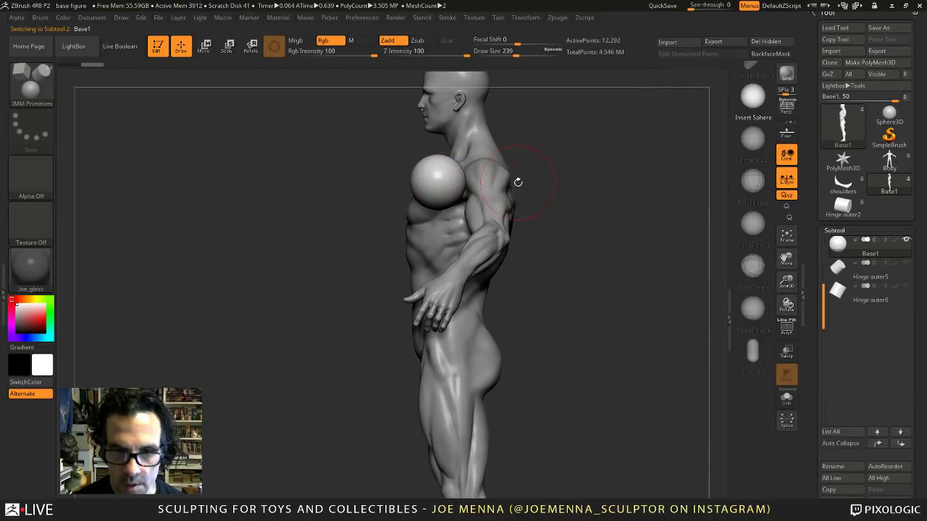
left_click_drag(517, 181, 548, 187)
right_click_drag(577, 220, 529, 176, "ctrl")
Hide the sphere at the figure's right shoulder and try to delete the hidden geometry.
left_click(526, 17)
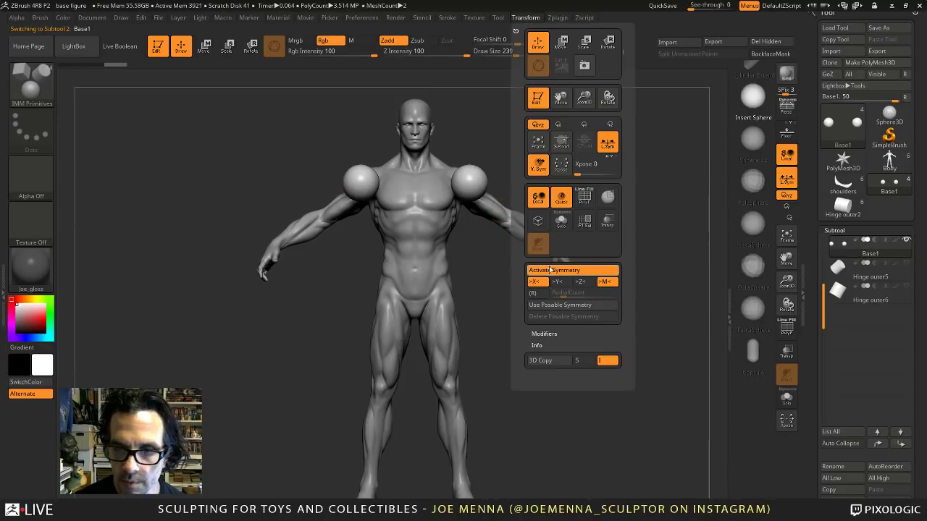
key("shift")
left_click_drag(330, 148, 383, 230, "ctrl+alt+shift")
left_click(764, 42)
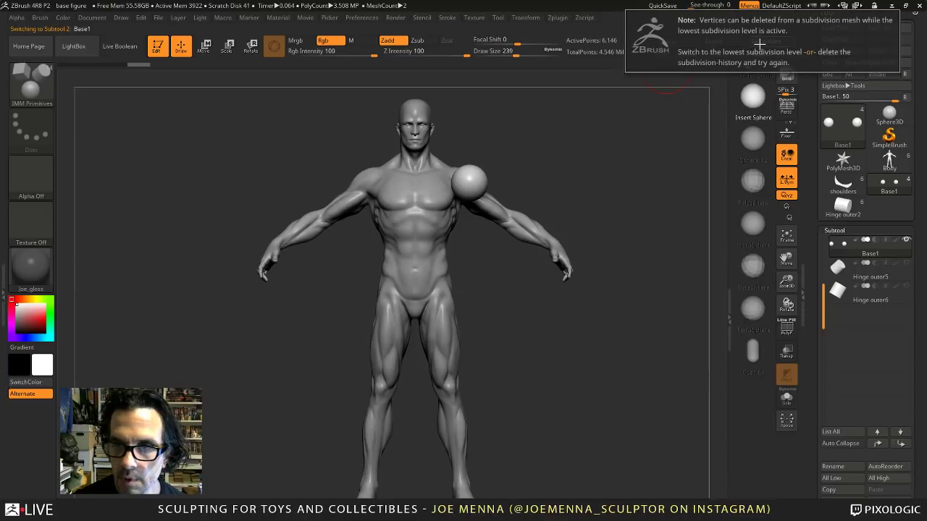
Delete the sphere subtool's lower subdivision level and remove its hidden geometry.
mouse_move(811, 102)
left_mouse_down()
mouse_move(811, 168)
mouse_move(810, 84)
left_mouse_up()
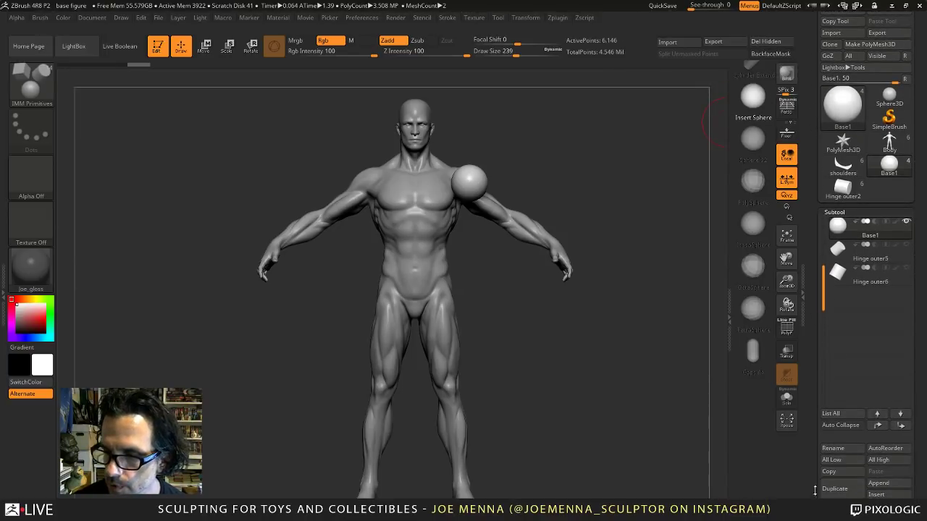
left_click_drag(820, 517, 819, 405)
scroll(820, 420, "down", 2)
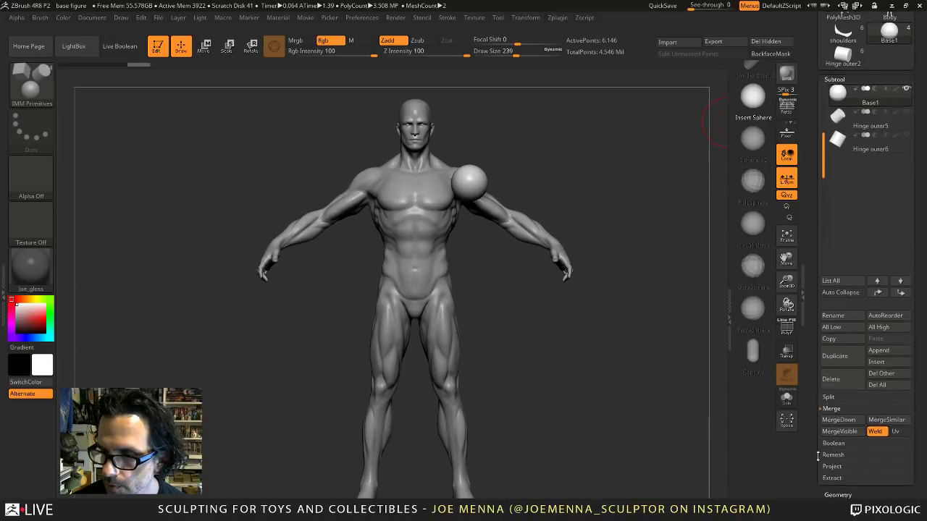
left_click(838, 480)
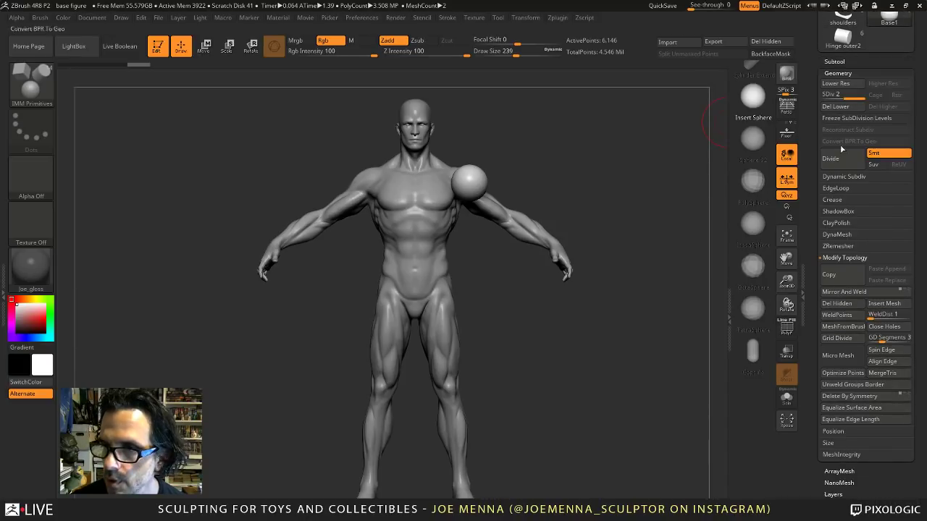
left_click(835, 107)
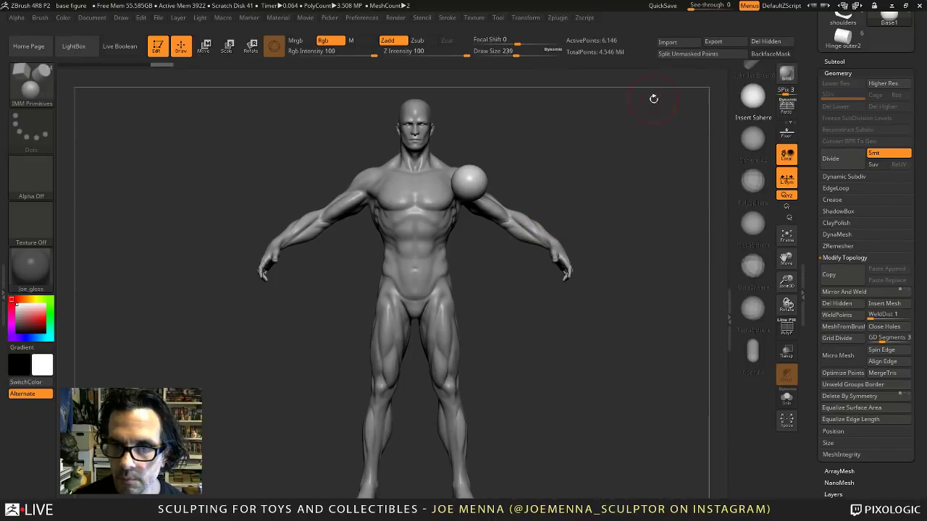
left_click(767, 41)
Choose the ClayBuildup brush, inspect the sphere subtool on its own from the side, and show the whole figure again.
mouse_move(526, 189)
right_mouse_down("ctrl")
mouse_move(517, 333)
mouse_move(508, 323)
mouse_move(398, 316)
mouse_move(511, 310)
right_mouse_up("ctrl")
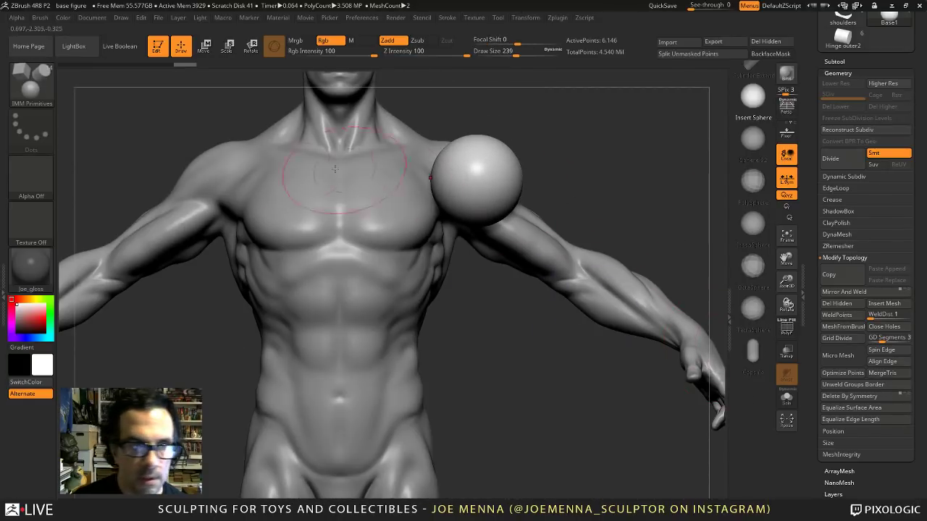
left_click(32, 83)
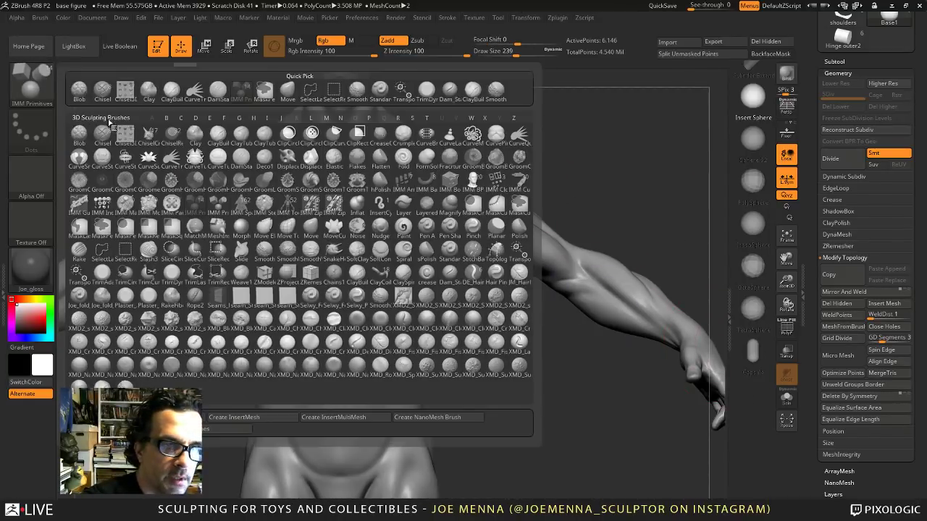
left_click(172, 93)
left_click_drag(750, 356, 649, 368)
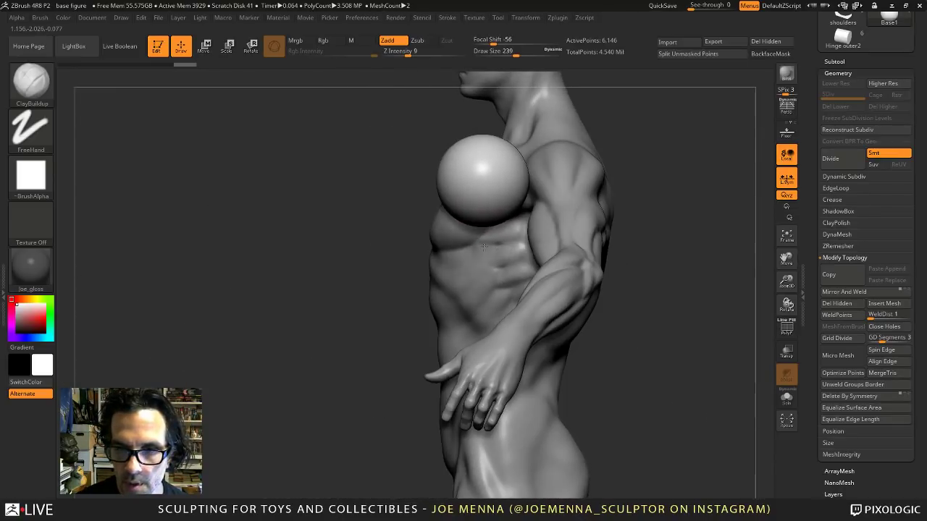
left_click(786, 398)
left_click_drag(712, 365, 699, 359)
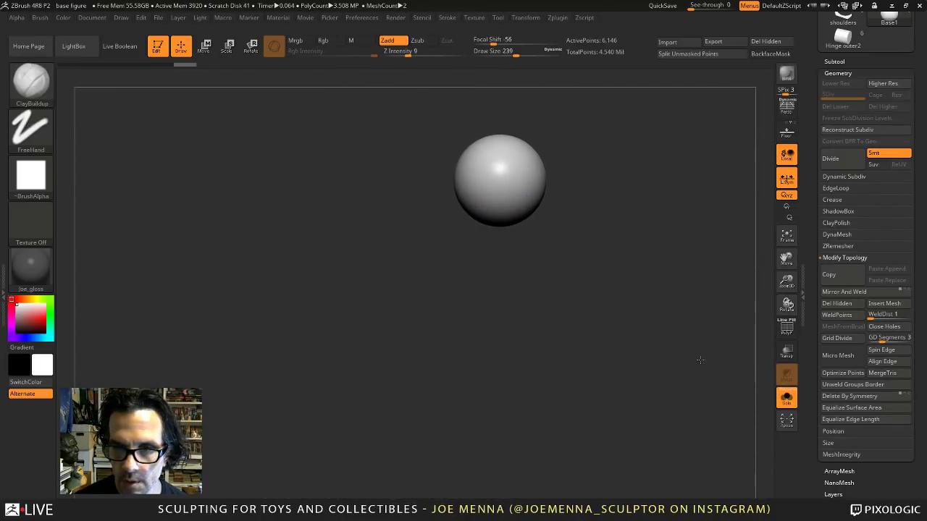
left_click(786, 398)
Reset the transform gizmo's orientation on the sphere and move the sphere back along one axis into the shoulder.
mouse_move(724, 325)
right_mouse_down("ctrl")
mouse_move(662, 310)
mouse_move(595, 335)
mouse_move(615, 348)
right_mouse_up("ctrl")
mouse_move(605, 337)
left_mouse_down()
mouse_move(585, 282)
mouse_move(568, 282)
mouse_move(577, 341)
mouse_move(587, 340)
left_mouse_up()
mouse_move(581, 308)
right_mouse_down("ctrl")
mouse_move(564, 312)
mouse_move(565, 299)
right_mouse_up("ctrl")
left_click_drag(557, 288, 498, 375)
key("w")
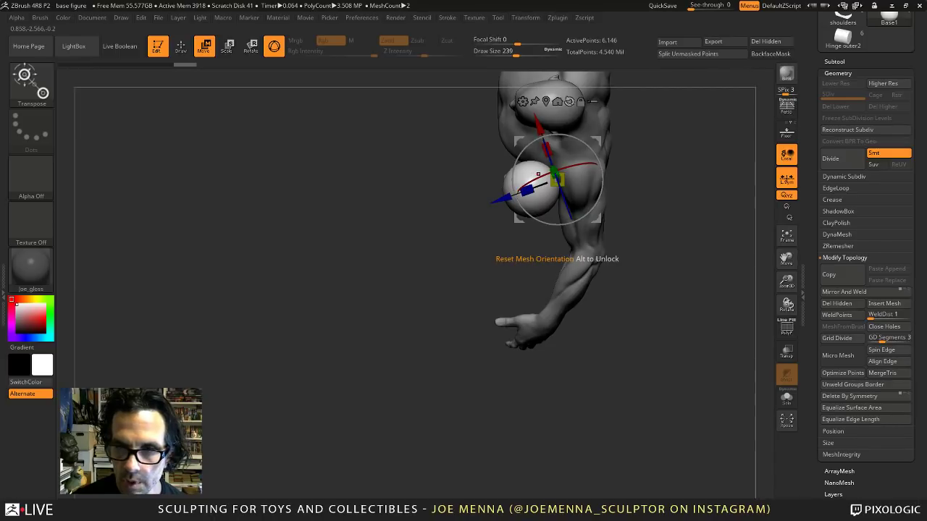
left_click(580, 102)
left_click(556, 102)
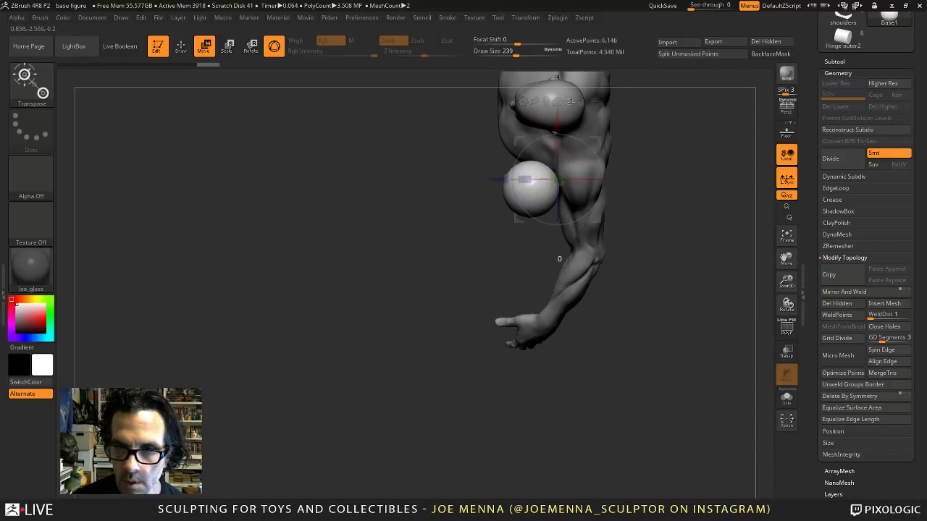
left_click(557, 101)
left_click_drag(475, 189, 524, 190)
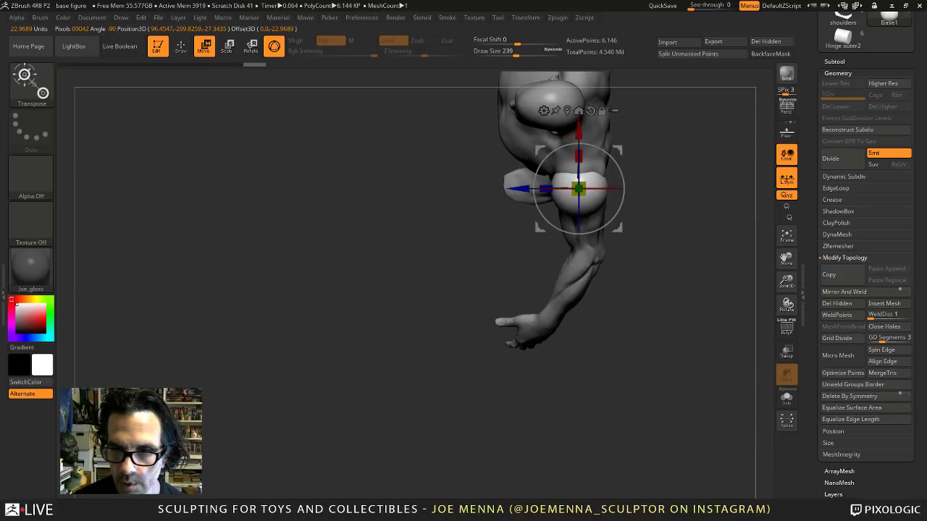
Fine-tune the sphere's position and scale within the shoulder from the front, using transparency to judge the fit.
left_click_drag(499, 243, 586, 234)
left_click_drag(581, 106, 582, 113)
left_click_drag(523, 168, 506, 177)
left_click(786, 351)
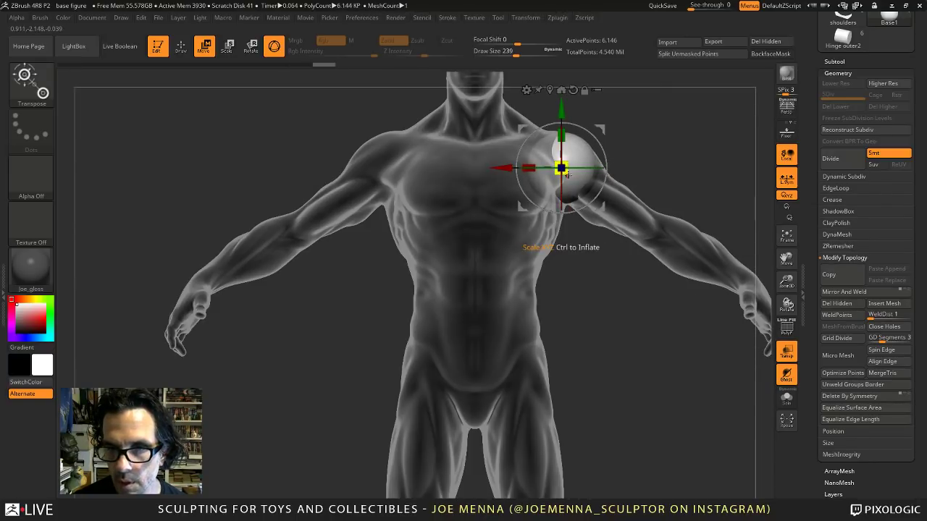
left_click_drag(561, 168, 566, 171)
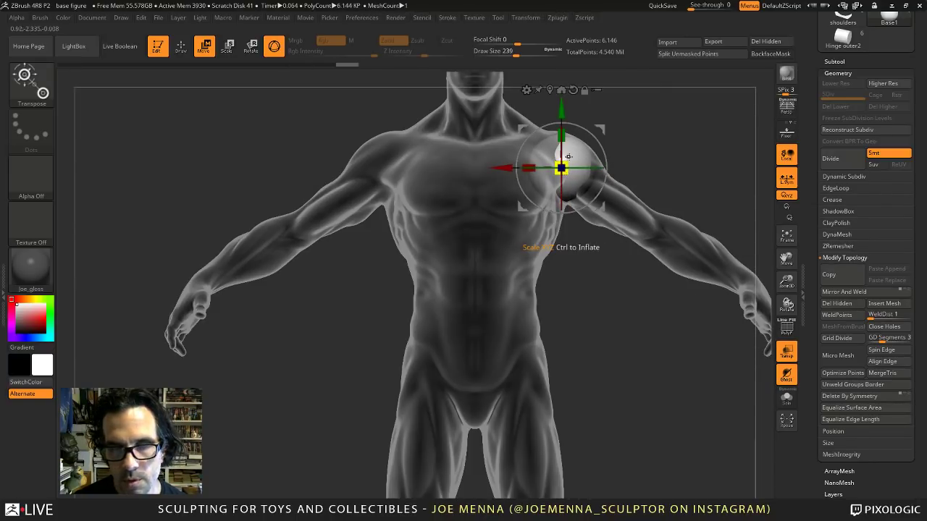
left_click_drag(560, 106, 560, 103)
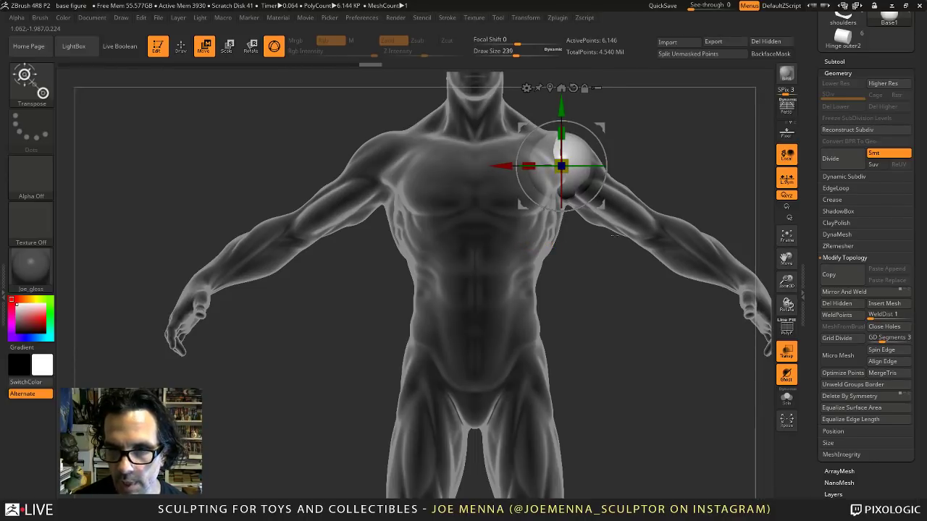
left_click(786, 351)
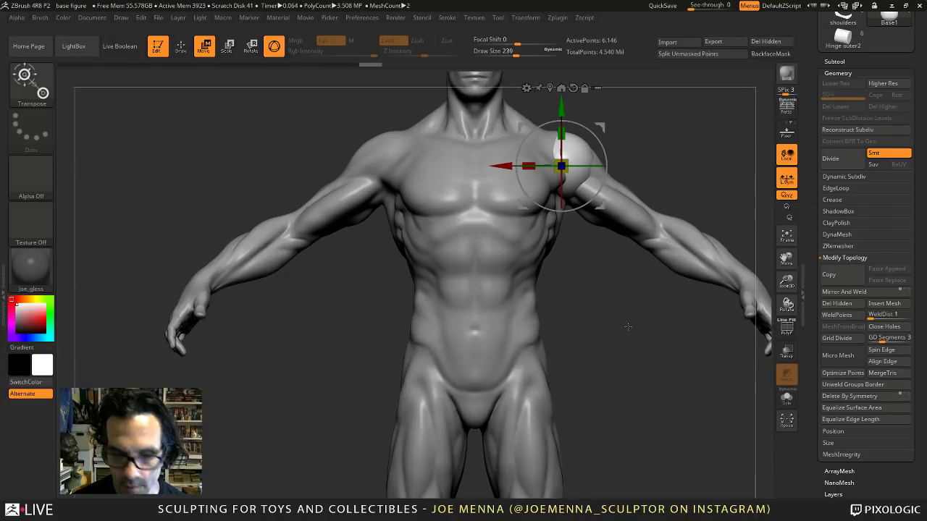
Return to Draw mode with the Move brush and make the Base body the active subtool.
key("q")
left_click_drag(629, 330, 615, 275)
key("space")
key("b")
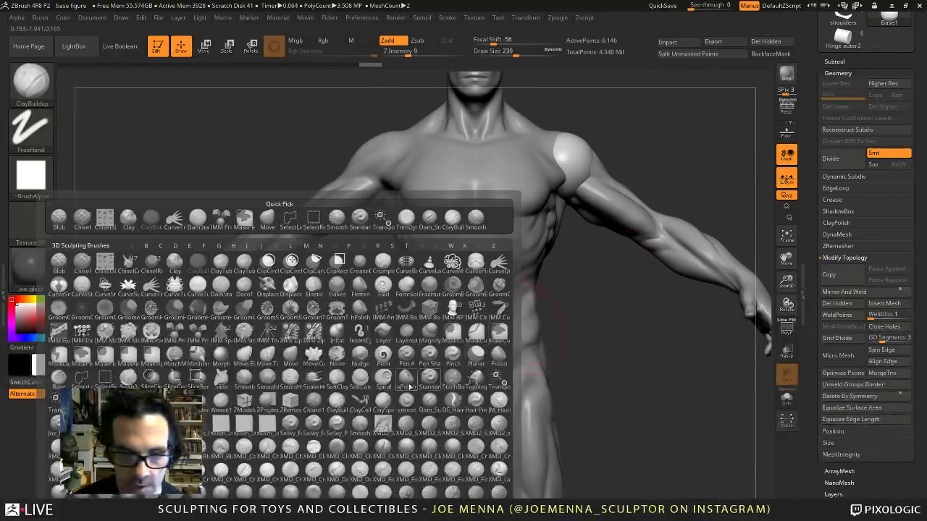
left_click(290, 357)
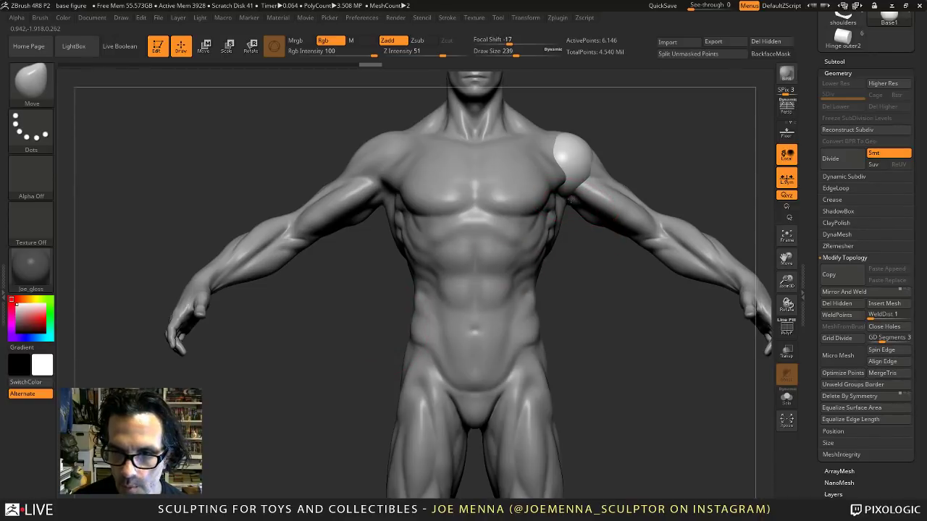
left_click(580, 205, "alt")
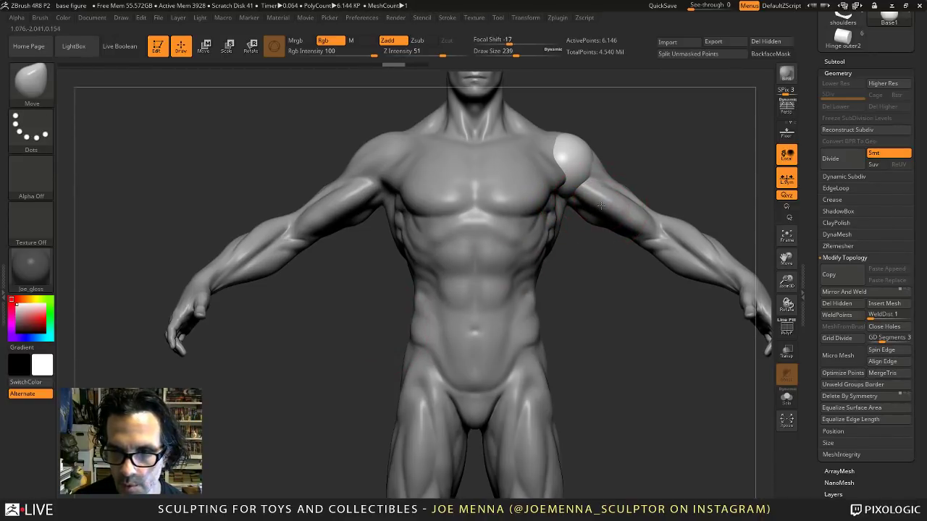
Set the draw size to 132 and reshape the body around the armpit beneath the sphere with the Move brush.
key("space")
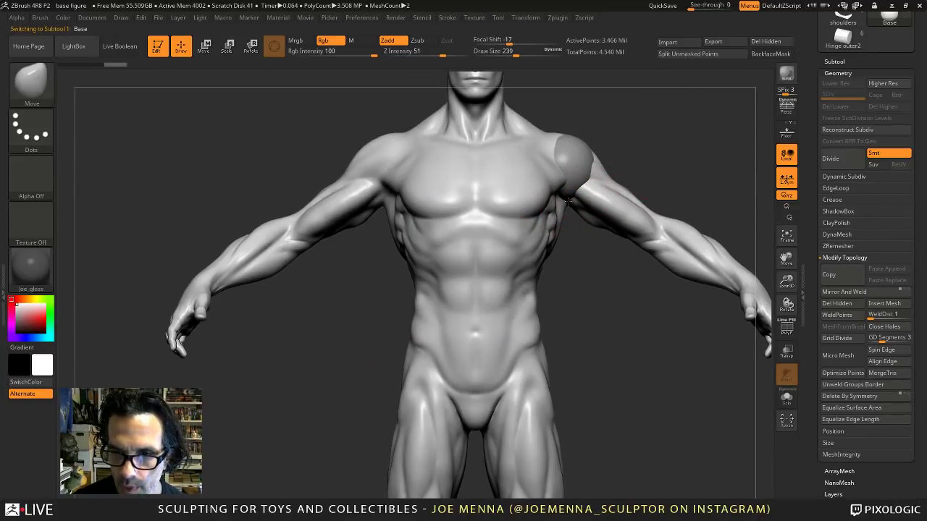
mouse_move(616, 289)
left_mouse_down()
mouse_move(563, 126)
mouse_move(572, 203)
mouse_move(542, 209)
mouse_move(571, 217)
left_mouse_up()
key("space")
right_click_drag(572, 217, 573, 225)
left_click_drag(573, 218, 573, 220)
right_click_drag(572, 219, 568, 204)
left_click_drag(568, 207, 568, 203)
right_click_drag(568, 203, 581, 374)
right_click_drag(603, 339, 607, 315, "ctrl")
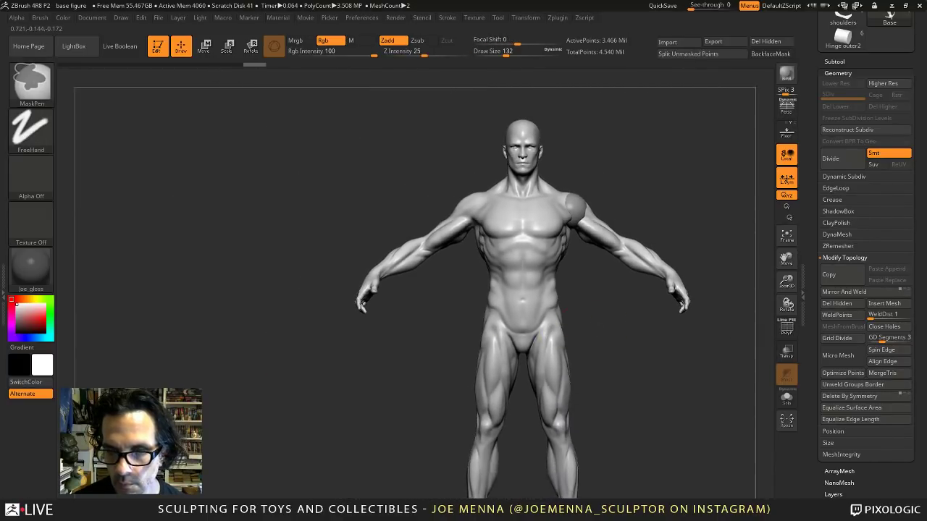
right_click_drag(629, 345, 538, 327, "ctrl")
left_click_drag(539, 328, 538, 354)
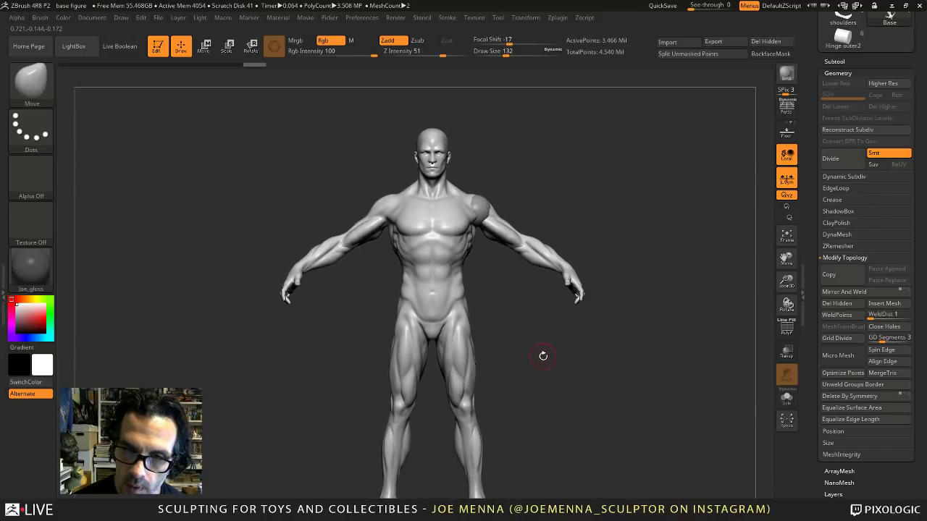
right_click_drag(543, 357, 544, 388, "ctrl")
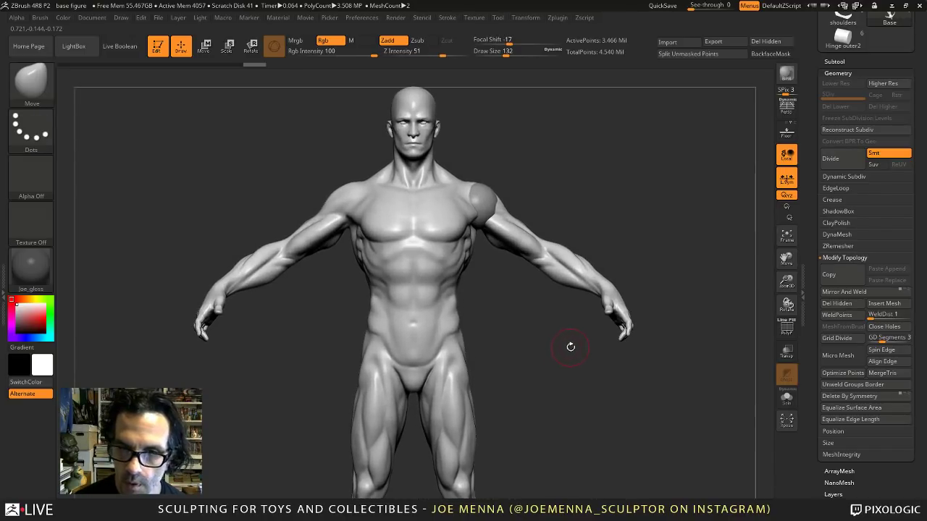
Subtract the sphere subtool from the Base body using Live Boolean and generate the Boolean mesh.
left_click(834, 62)
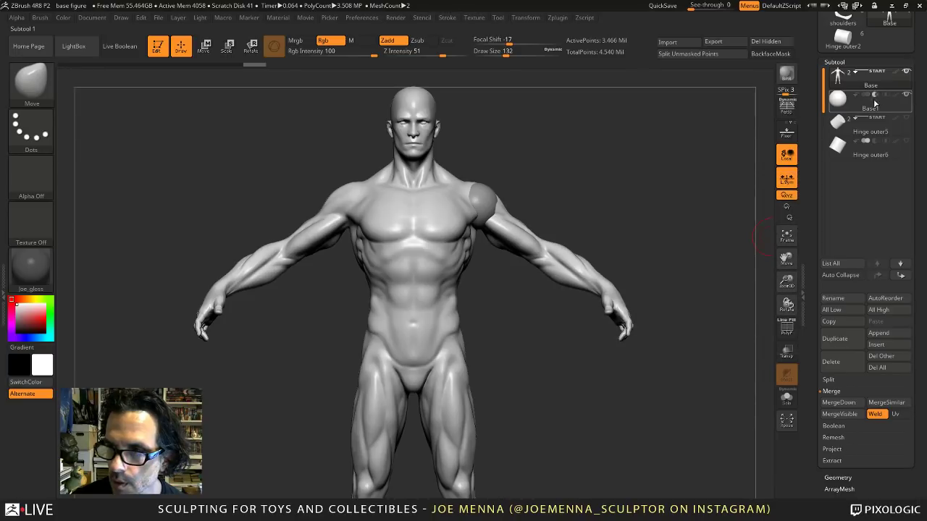
left_click(119, 45)
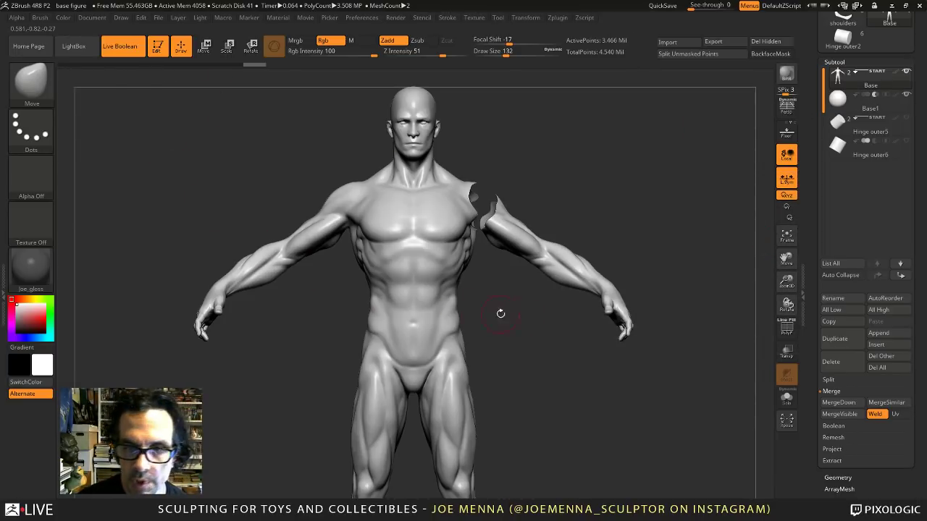
scroll(826, 376, "down", 5)
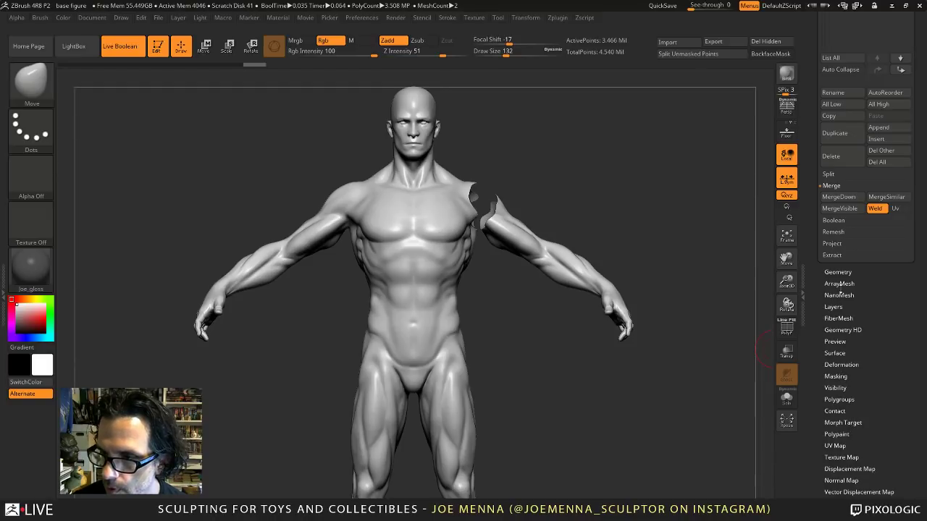
scroll(839, 284, "up", 5)
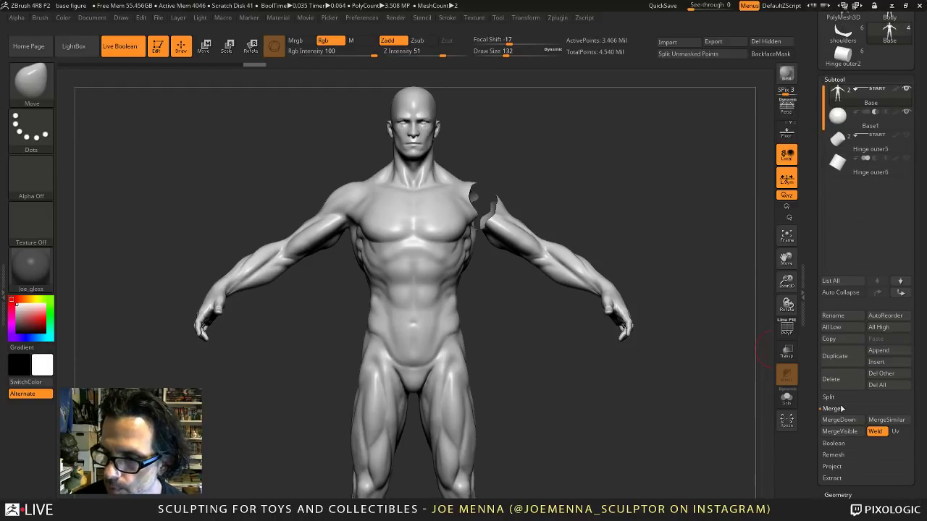
left_click(839, 443)
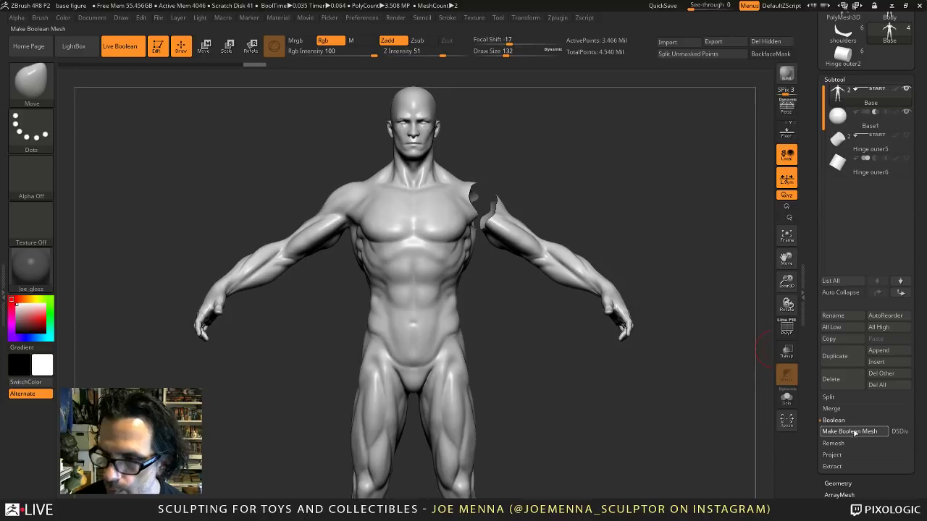
left_click(849, 432)
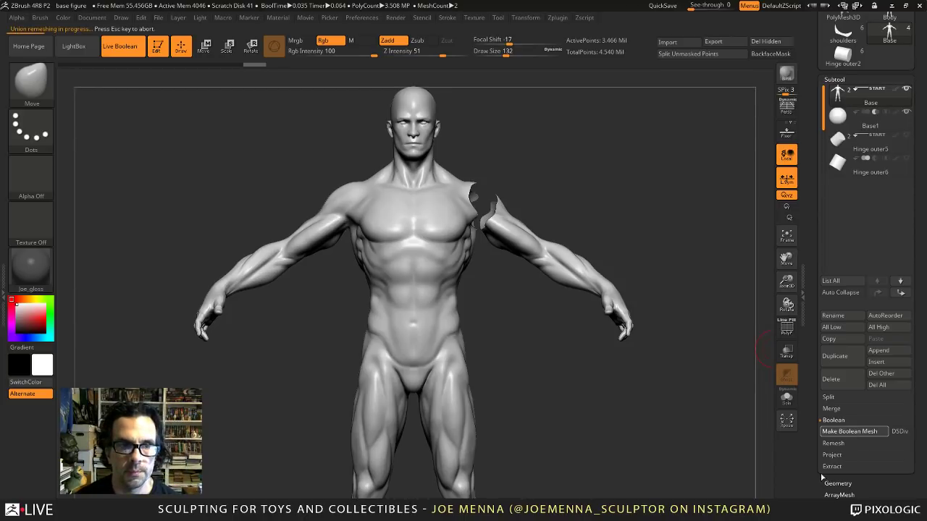
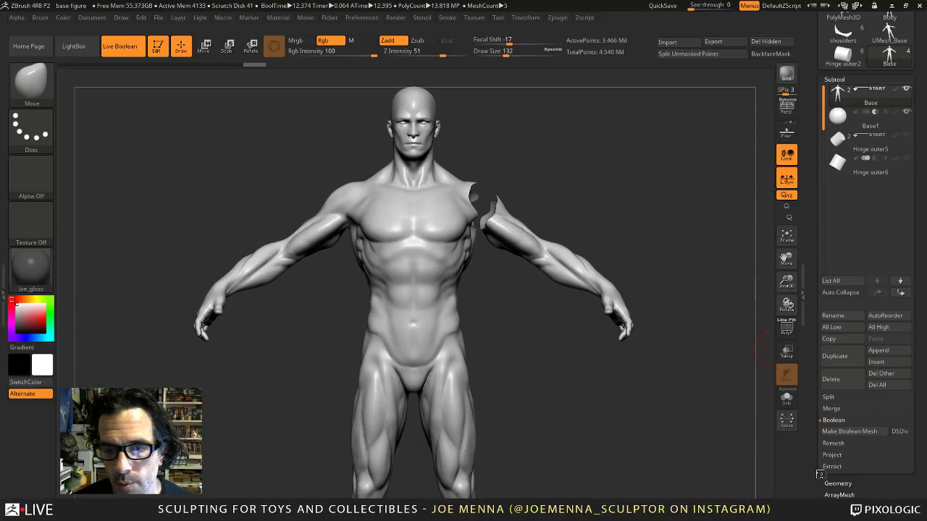
Switch to the new UMesh_Base tool and rename its subtool as Body.
scroll(818, 261, "up", 5)
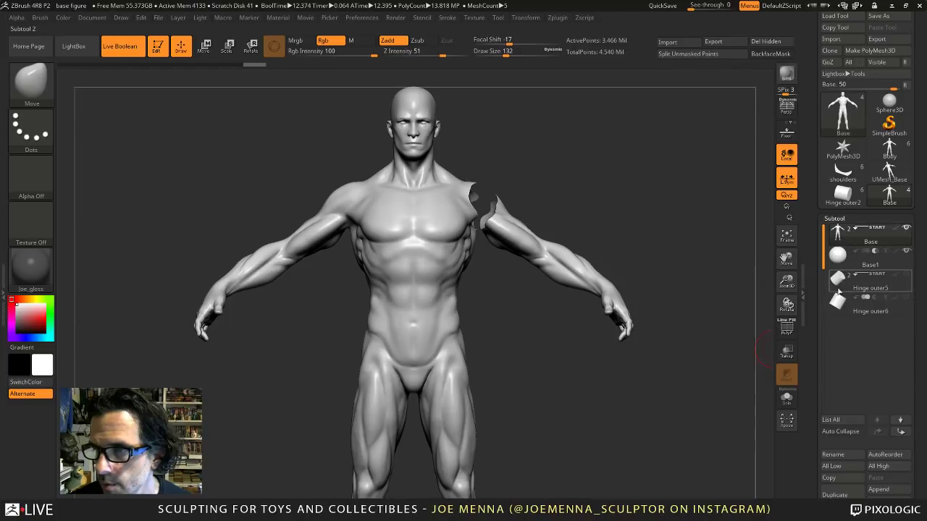
left_click_drag(817, 342, 816, 337)
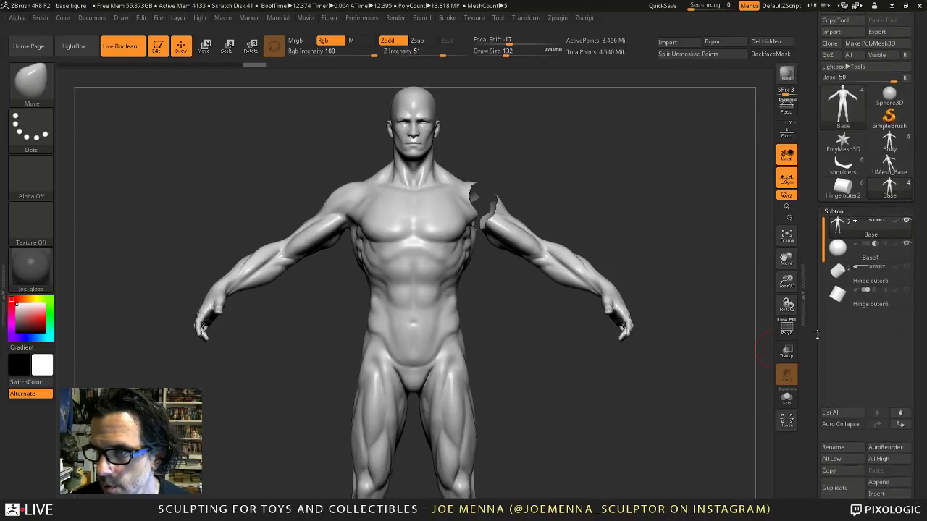
left_click(897, 169)
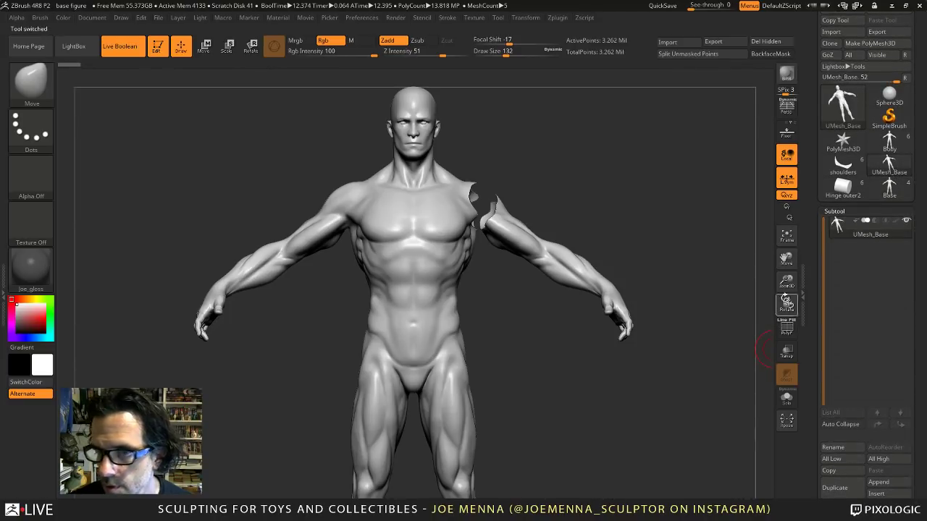
mouse_move(879, 196)
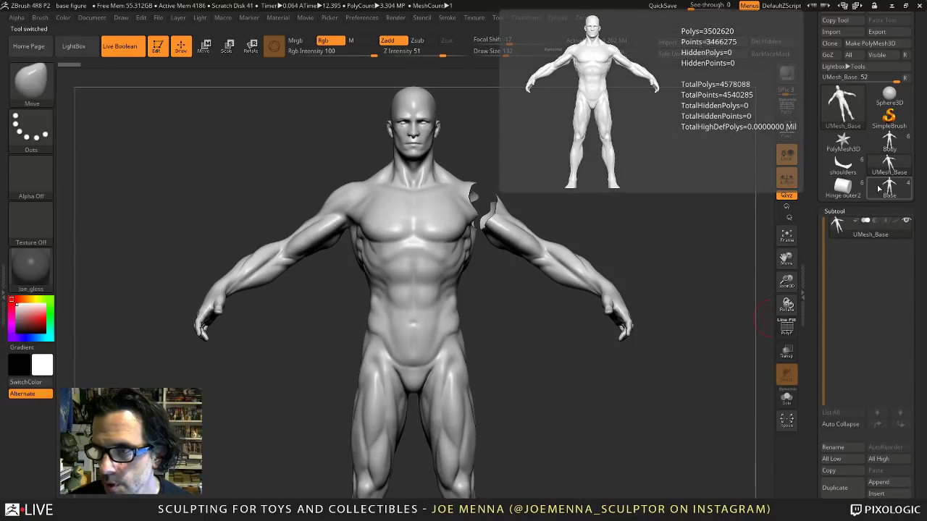
mouse_move(874, 179)
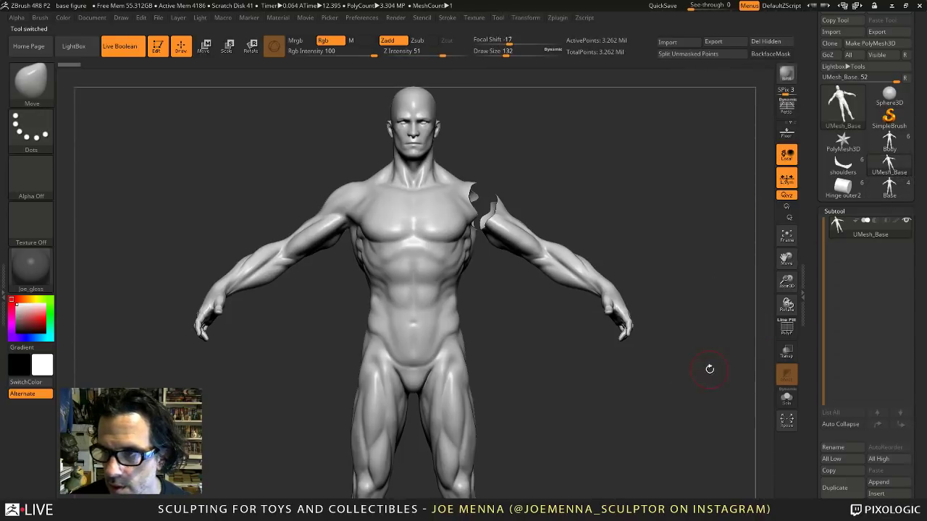
left_click(842, 452)
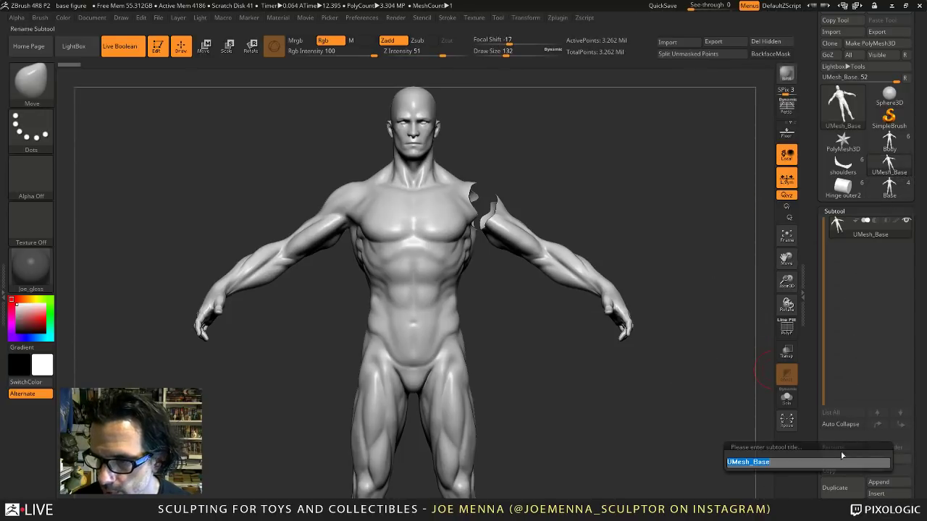
type("body")
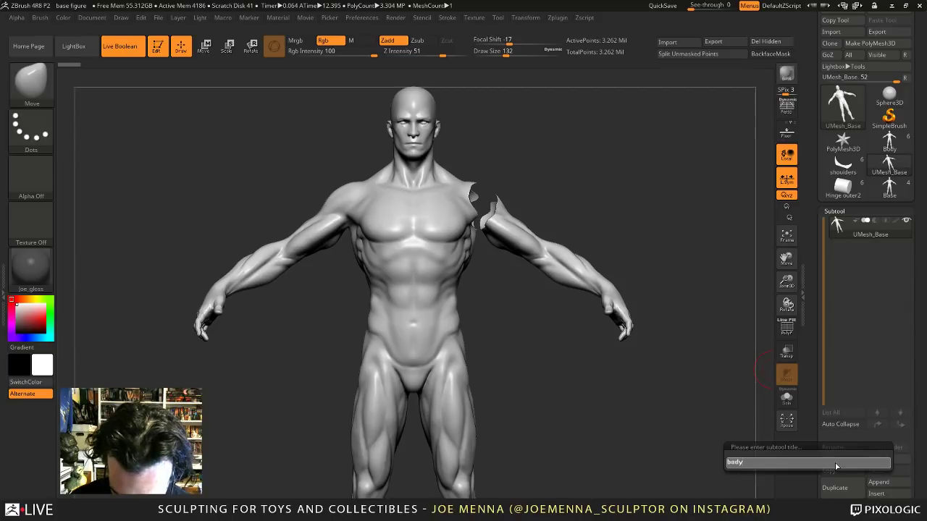
key("Return")
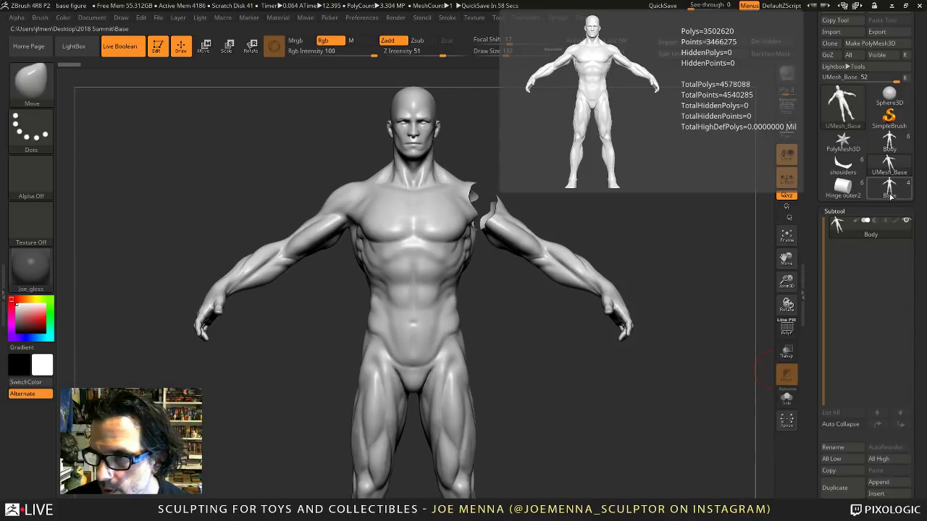
Switch back to the original Base tool and turn off Live Boolean.
left_click(893, 194)
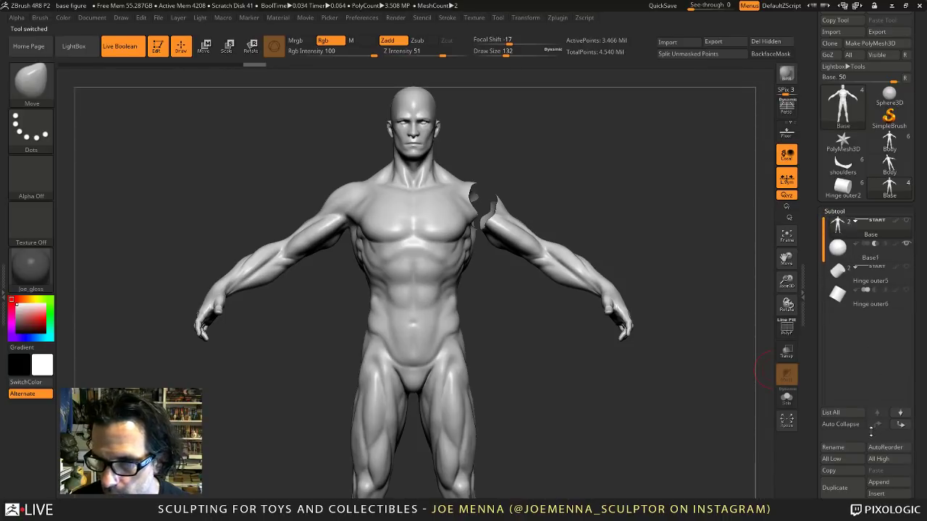
left_click(119, 46)
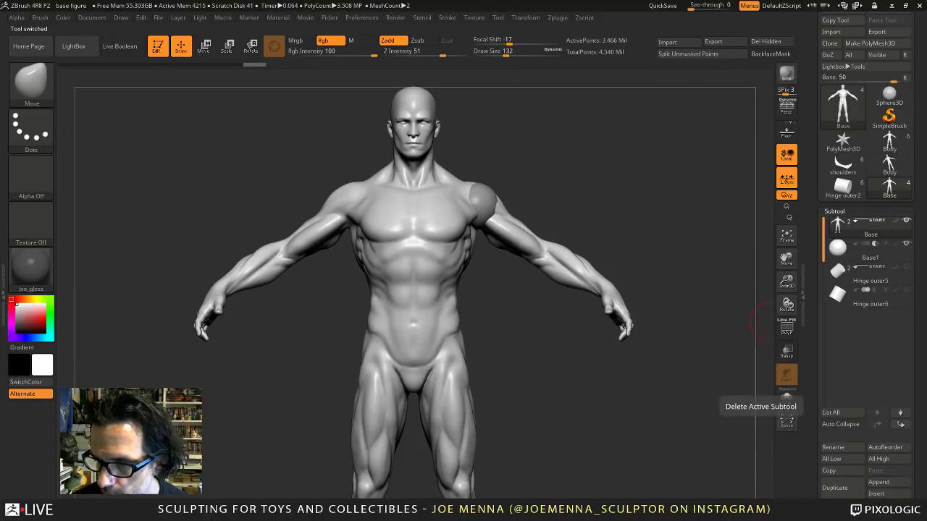
Delete the original Base figure subtool and append the Boolean-cut Body mesh in its place.
left_click(786, 396)
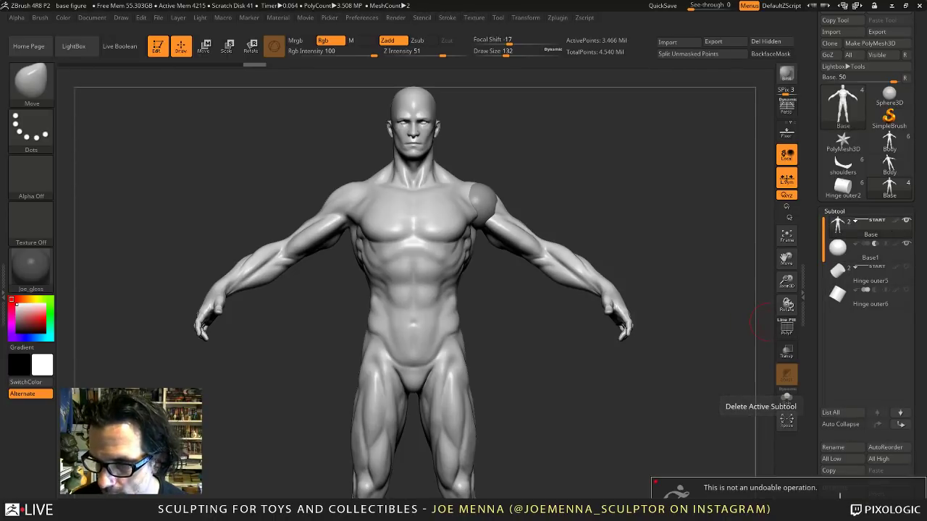
left_click(818, 510)
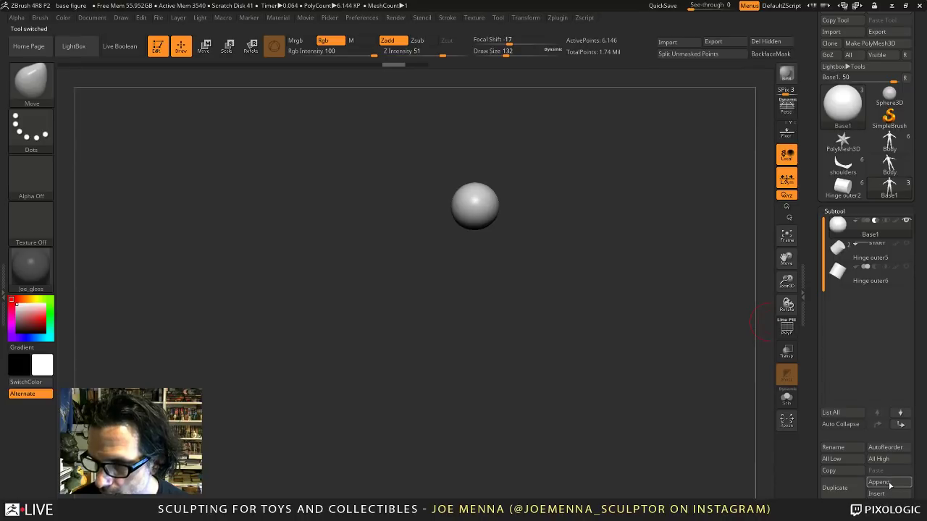
left_click(875, 493)
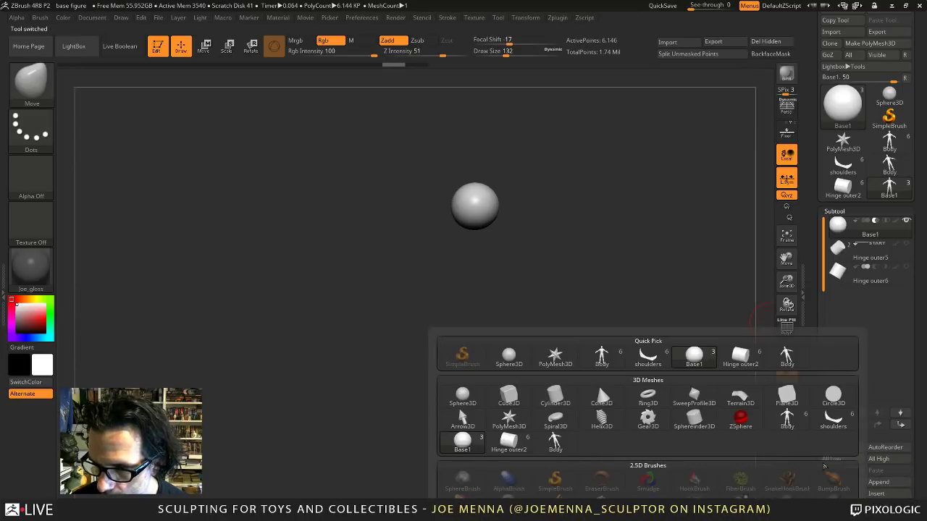
left_click(554, 440)
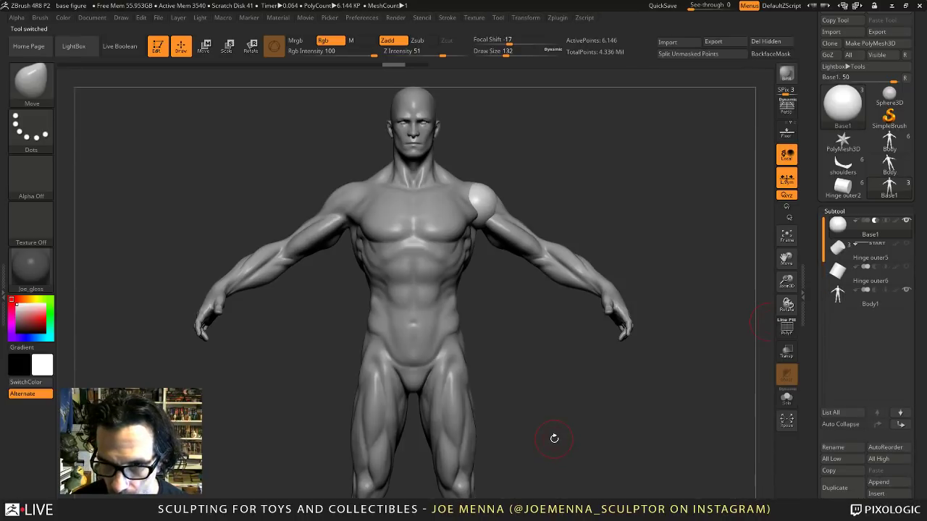
Select the appended Body1 subtool and isolate it in Solo mode, framing the severed arm.
left_click(865, 304)
left_click(786, 398)
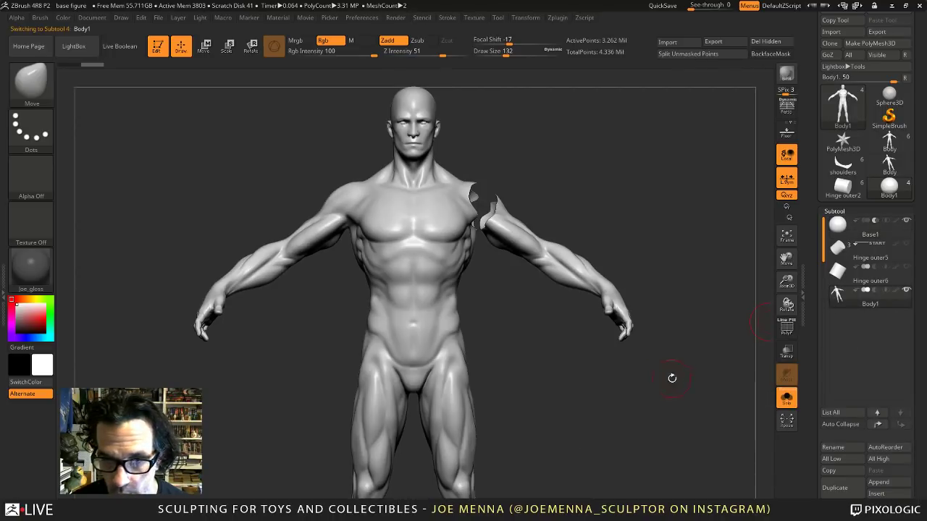
left_click_drag(672, 378, 577, 406, "alt")
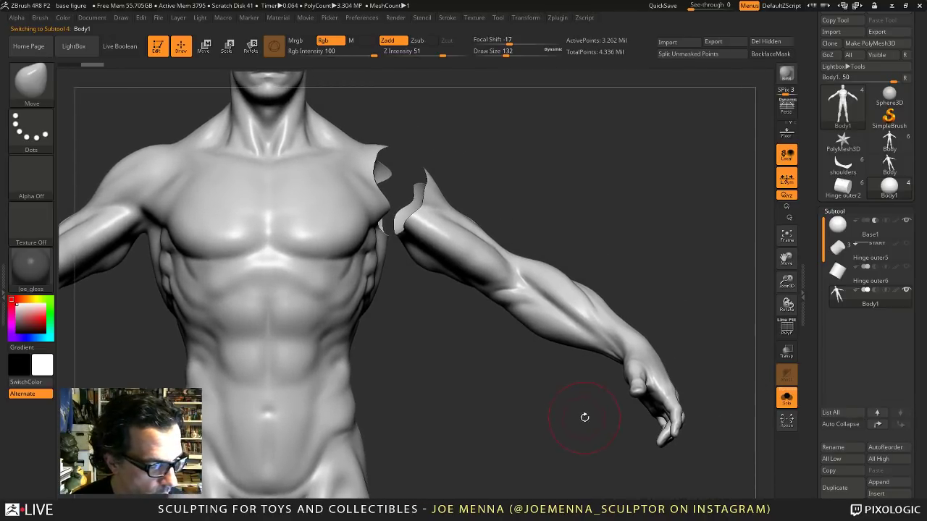
key("ctrl+shift")
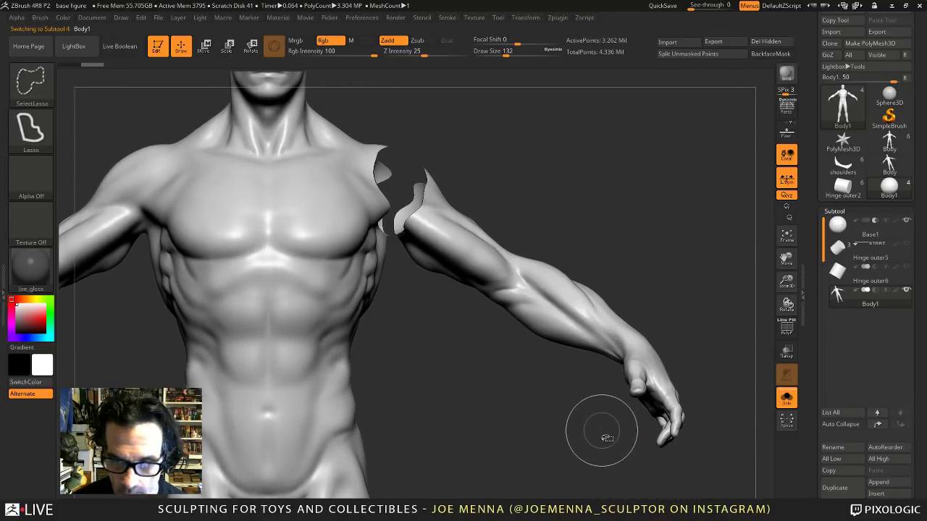
mouse_move(604, 436)
left_mouse_down("ctrl+shift")
mouse_move(641, 497)
mouse_move(713, 409)
mouse_move(651, 271)
mouse_move(509, 151)
mouse_move(427, 152)
mouse_move(408, 182)
left_mouse_up("ctrl+shift")
left_click(527, 244, "ctrl+shift")
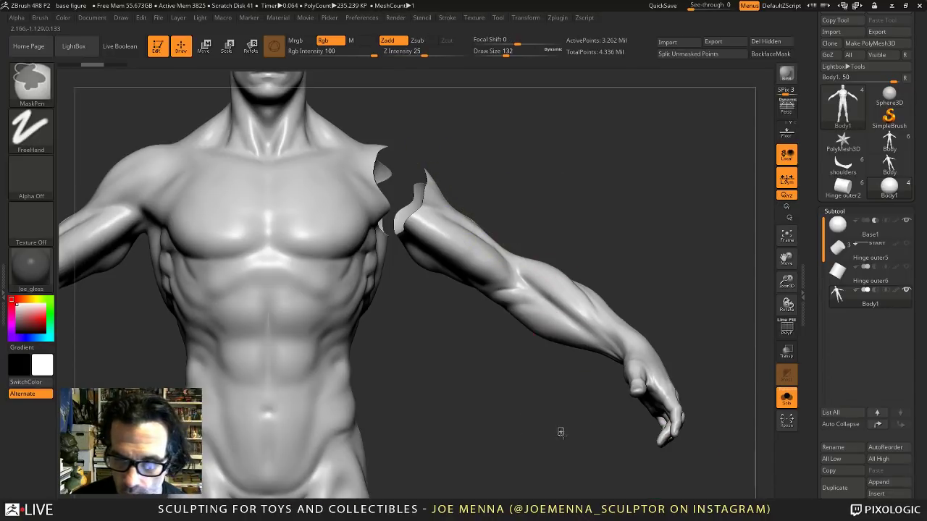
Mask the severed arm with the MaskLasso brush and split the unmasked points so arm and body become separate subtools.
key("space")
key("b")
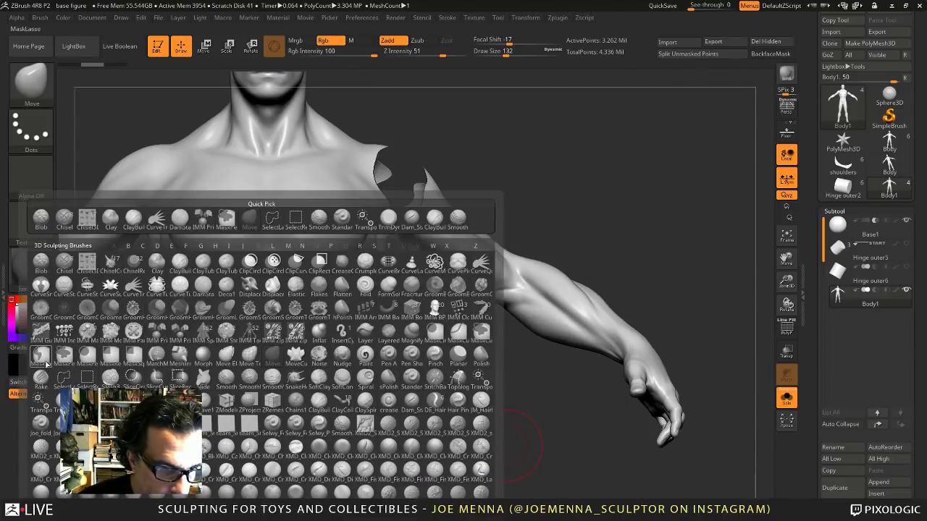
left_click(42, 356)
key("Return")
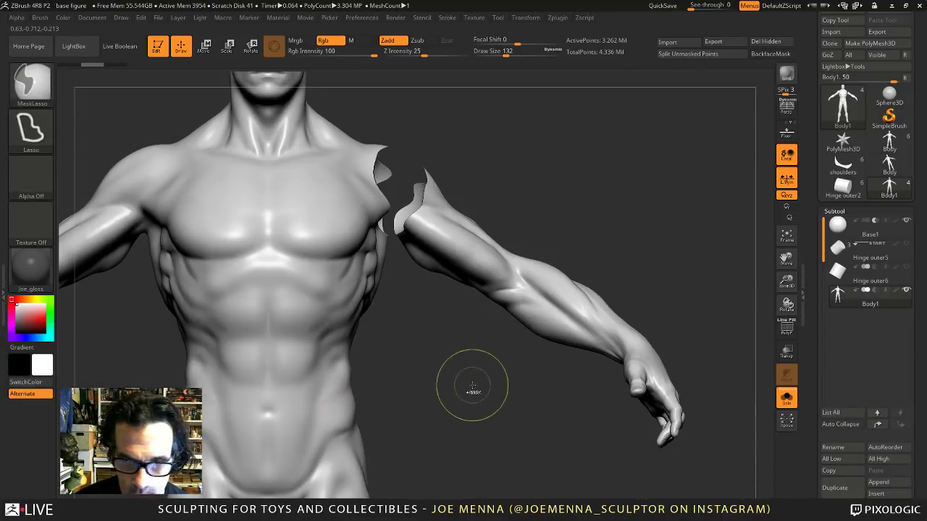
mouse_move(479, 391)
left_mouse_down("ctrl")
mouse_move(601, 496)
mouse_move(725, 388)
mouse_move(521, 150)
mouse_move(416, 156)
mouse_move(393, 209)
mouse_move(452, 362)
mouse_move(474, 384)
left_mouse_up("ctrl")
left_click(688, 54)
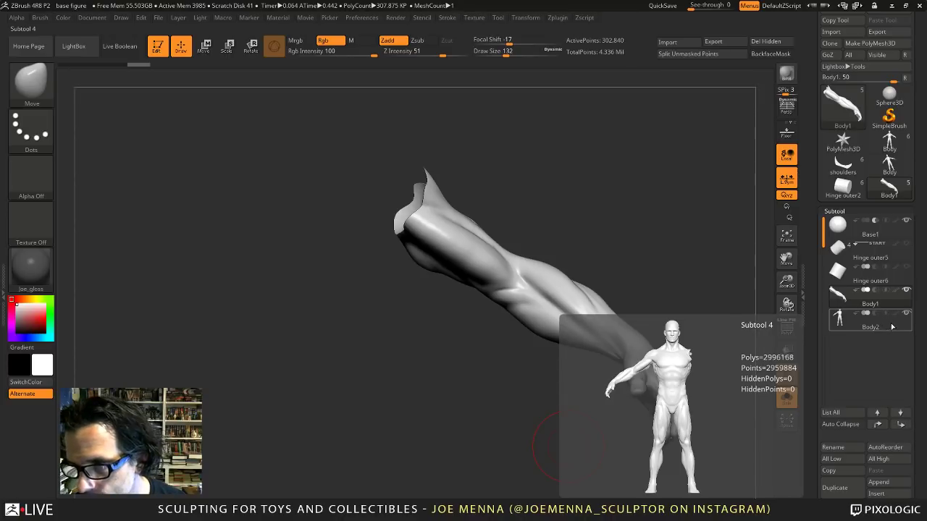
Reorder the subtools so the arm sits below the body and the Base1 sphere comes last, and leave Solo mode.
left_click(901, 424)
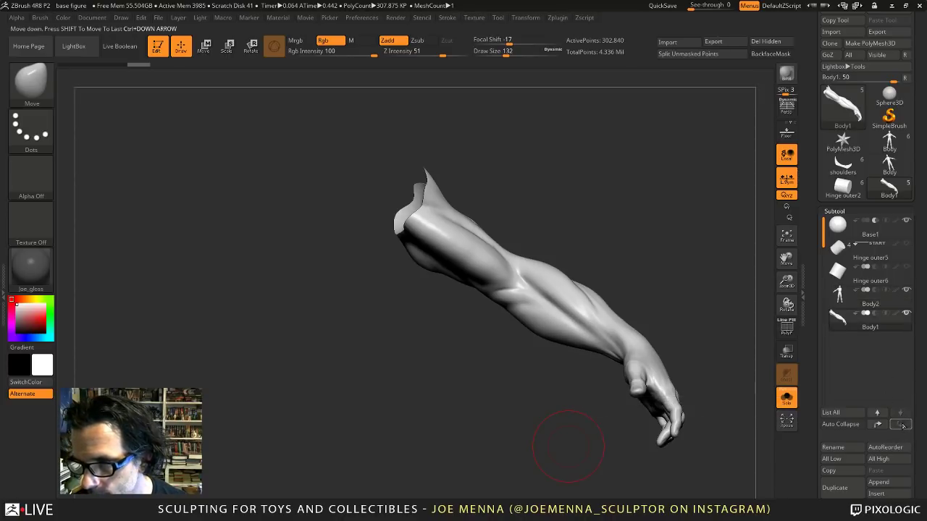
left_click(869, 228)
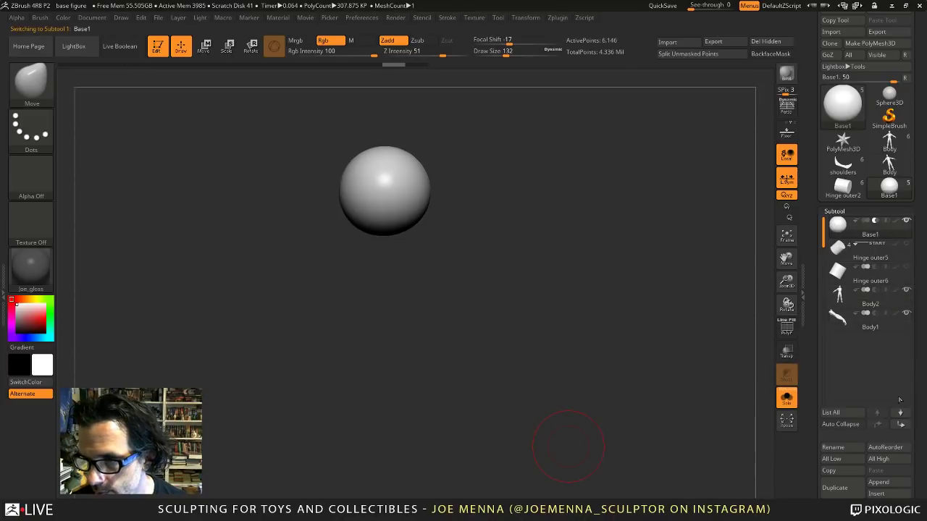
left_click(905, 425)
left_click(905, 425)
left_click(905, 425)
left_click(904, 425)
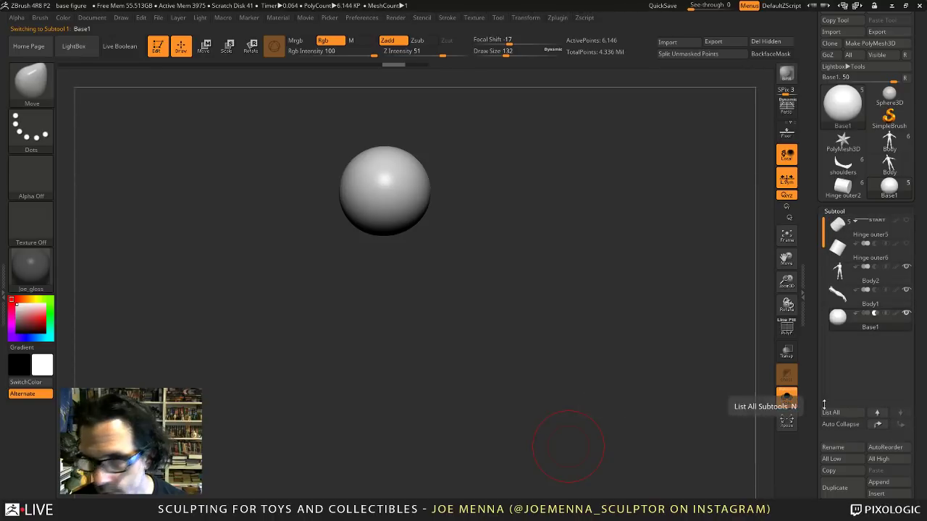
left_click(786, 398)
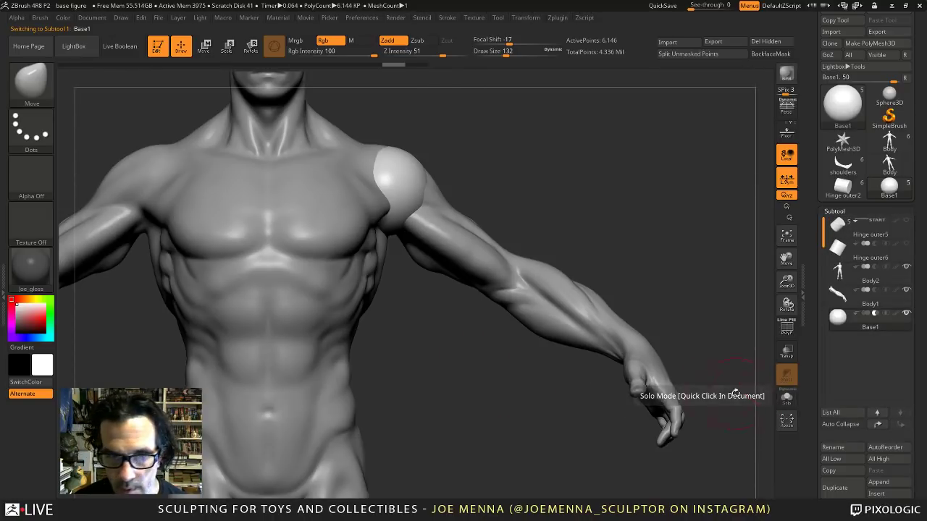
Mark the Body1 arm subtool as the start of a Boolean group.
key("ctrl")
mouse_move(634, 366)
left_mouse_down()
mouse_move(568, 354)
mouse_move(585, 379)
left_mouse_up()
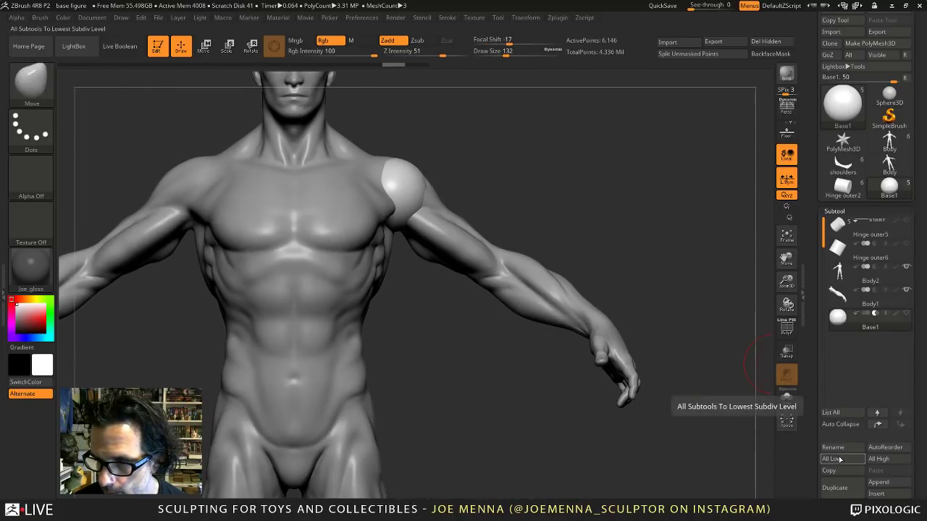
left_click(856, 291)
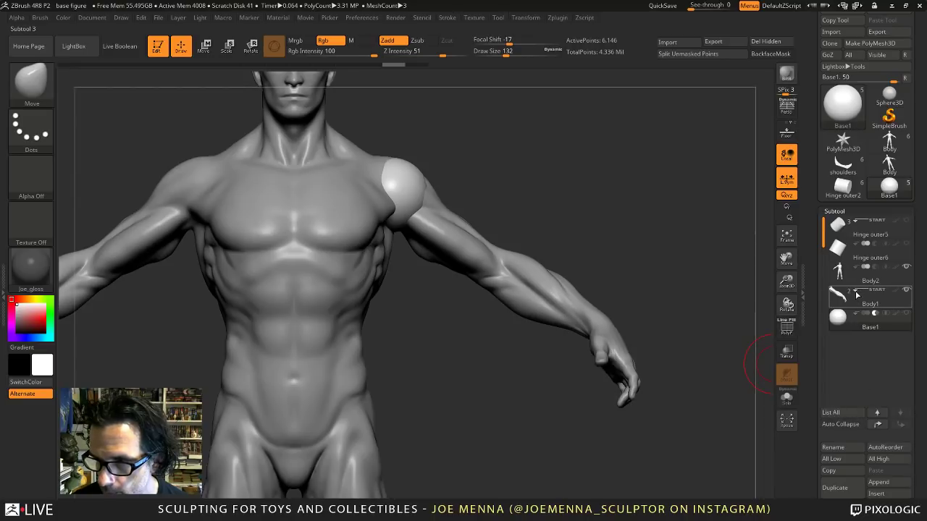
Examine the arm and sphere from several angles with the Body2 subtool hidden, and show the body again.
left_click(907, 267)
mouse_move(629, 362)
right_mouse_down("ctrl")
mouse_move(647, 367)
mouse_move(623, 362)
right_mouse_up("ctrl")
left_click_drag(622, 366, 621, 366, "ctrl")
mouse_move(621, 366)
left_mouse_down()
mouse_move(333, 431)
mouse_move(397, 429)
mouse_move(542, 389)
left_mouse_up()
left_click(905, 267)
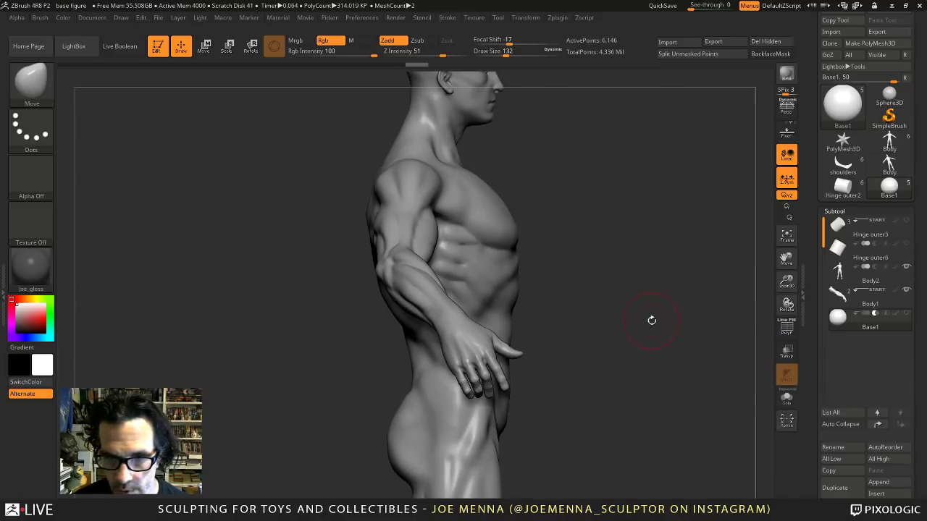
left_click_drag(642, 348, 541, 326)
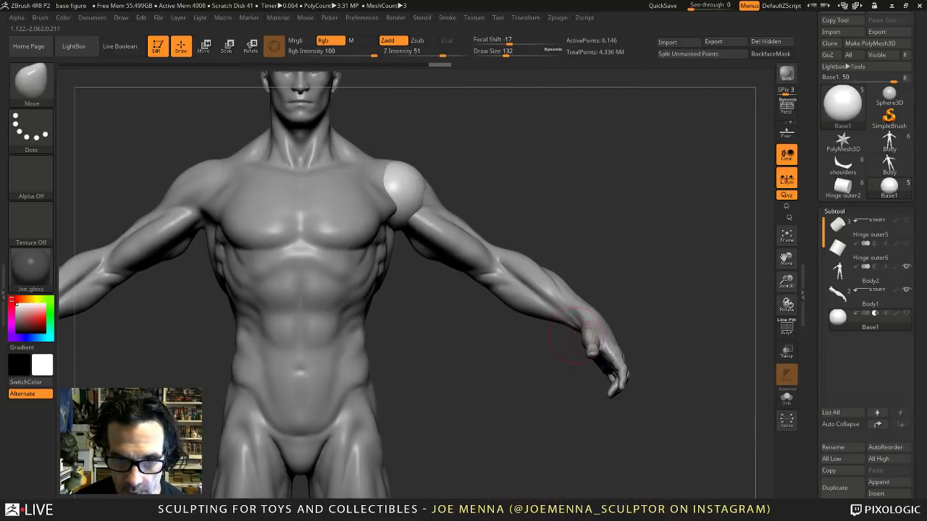
Set the draw size to 77 and lightly smooth the shoulder sphere from the front and back.
right_click(401, 221)
right_click(410, 221)
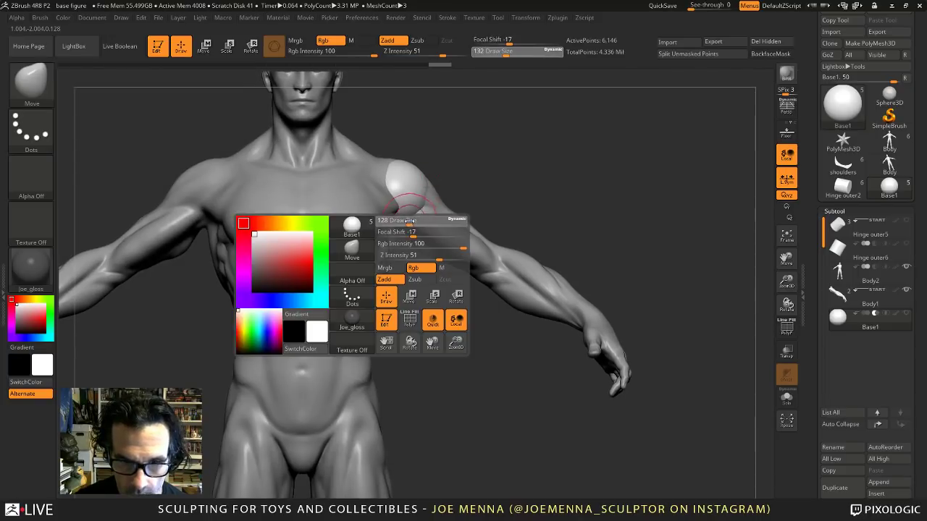
left_click_drag(402, 220, 402, 221)
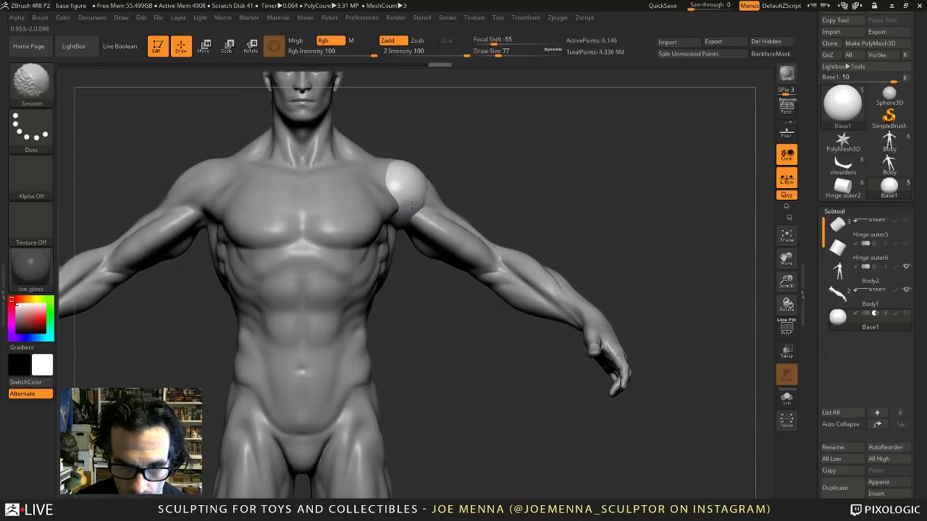
right_click_drag(420, 211, 382, 221)
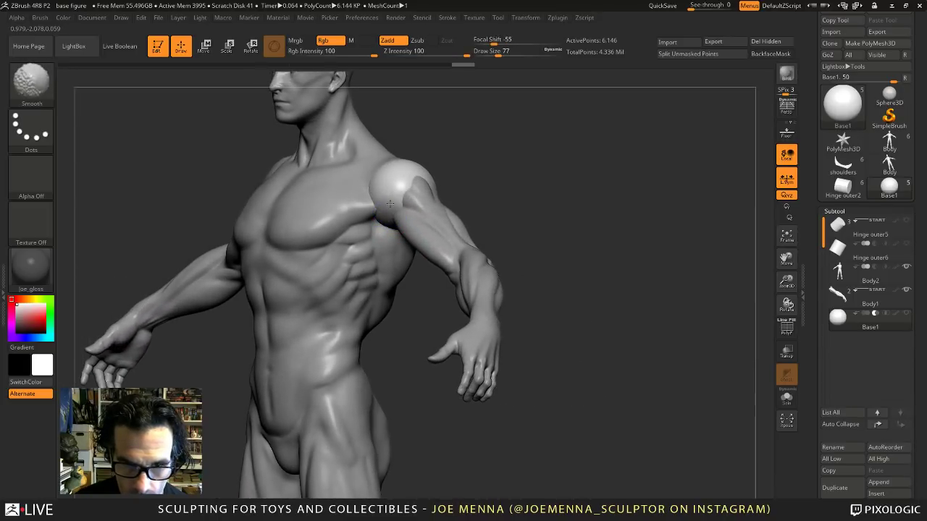
left_click_drag(392, 204, 397, 211, "shift")
right_click_drag(431, 226, 326, 223)
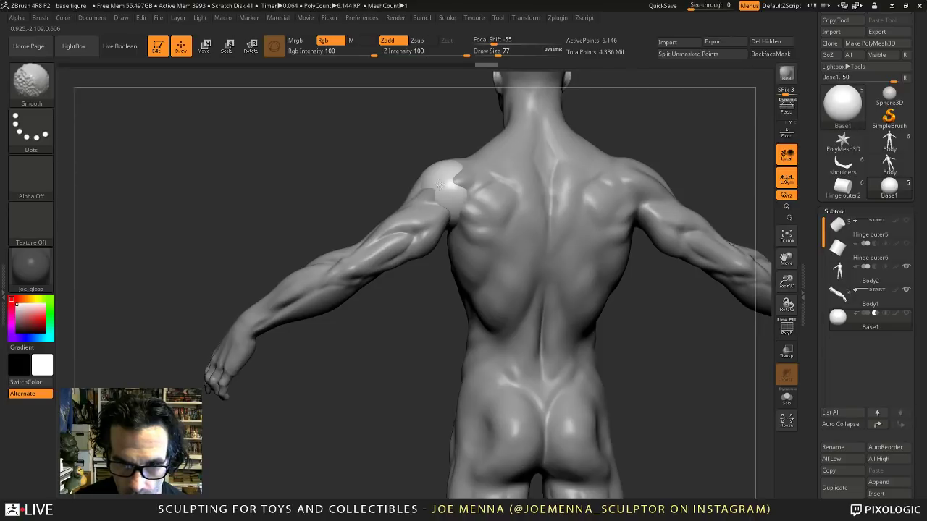
left_click_drag(440, 187, 441, 201, "shift")
mouse_move(442, 203)
right_mouse_down()
mouse_move(509, 226)
mouse_move(538, 221)
right_mouse_up()
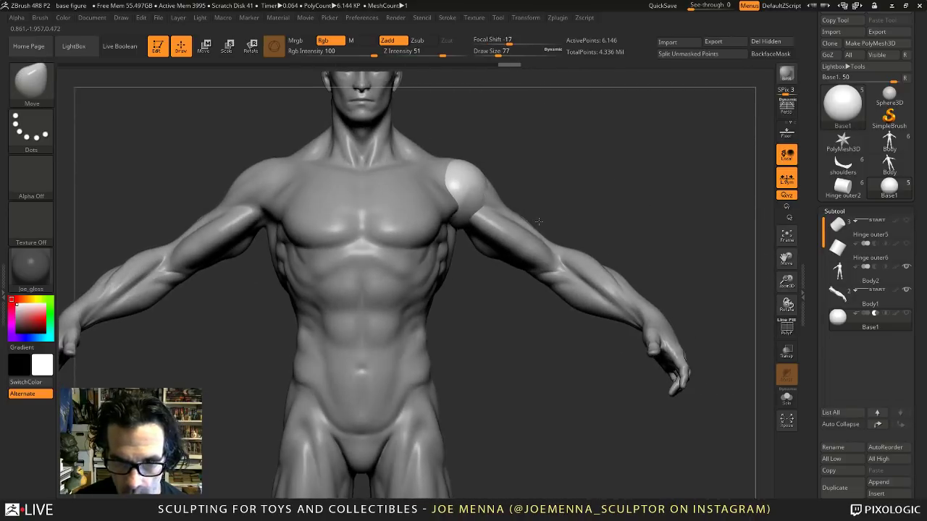
Try smoothing the sphere's outer edge beside the upper arm and undo that stroke.
key("shift")
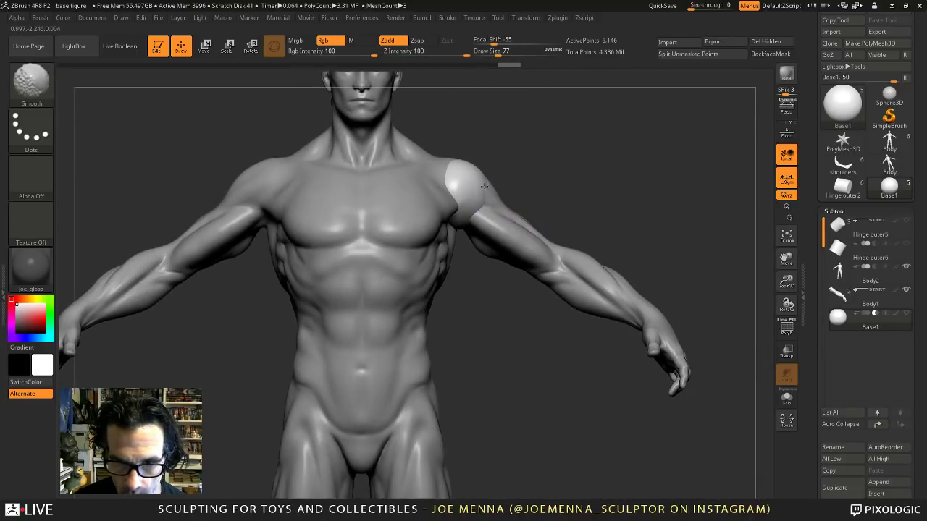
left_click_drag(486, 182, 488, 189, "shift")
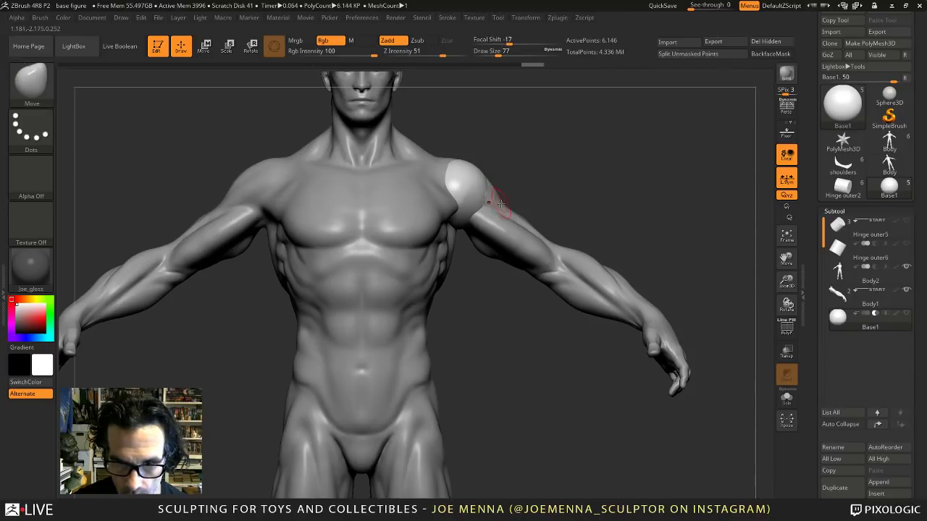
key("ctrl+z")
Turn on Live Boolean with the Body1 arm subtool selected and the Body2 subtool hidden.
mouse_move(519, 221)
right_mouse_down("ctrl")
mouse_move(517, 190)
mouse_move(512, 206)
mouse_move(459, 238)
mouse_move(499, 209)
right_mouse_up("ctrl")
right_click_drag(584, 330, 546, 239, "ctrl")
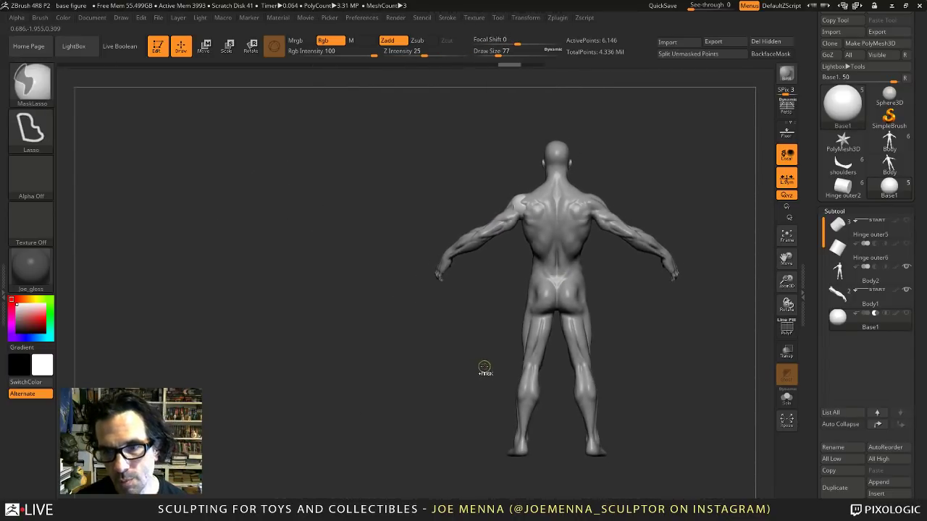
right_click_drag(485, 368, 600, 347)
right_click_drag(592, 311, 592, 380, "ctrl")
right_click_drag(641, 359, 561, 393, "alt")
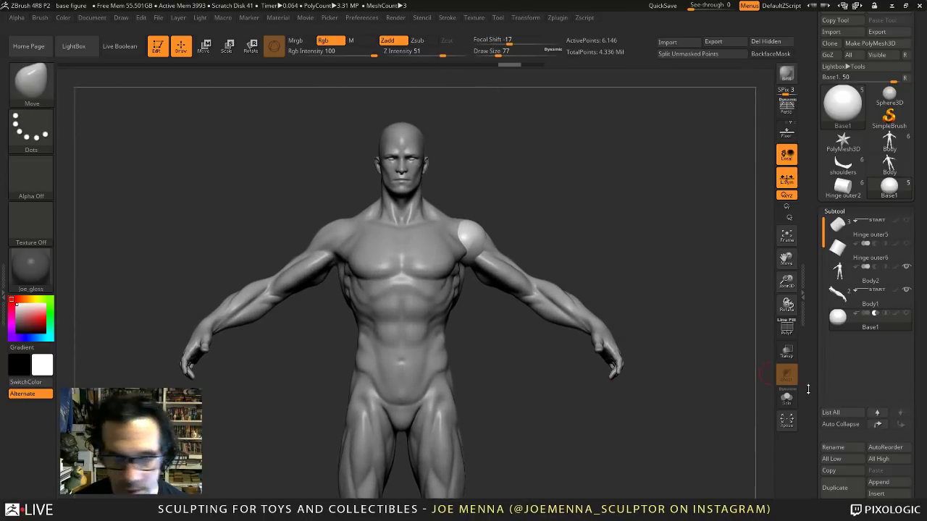
left_click(898, 304)
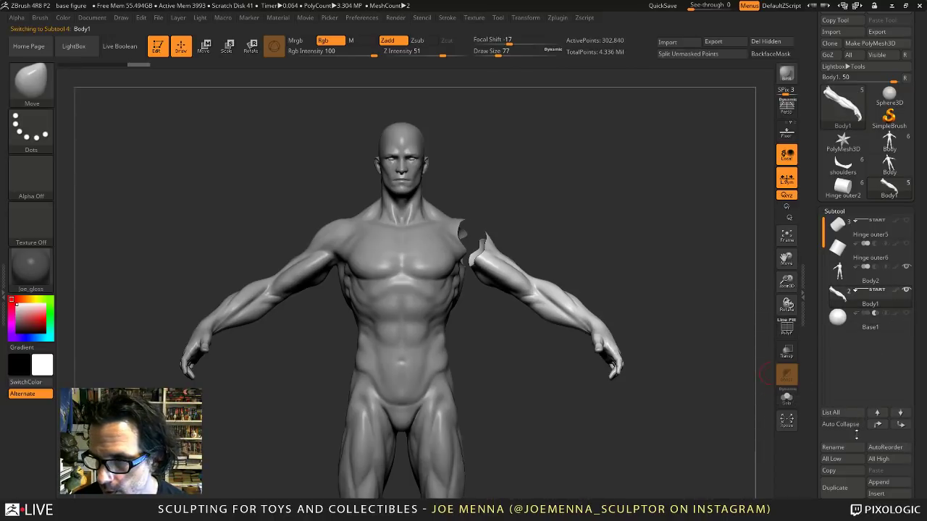
left_click_drag(813, 371, 812, 403)
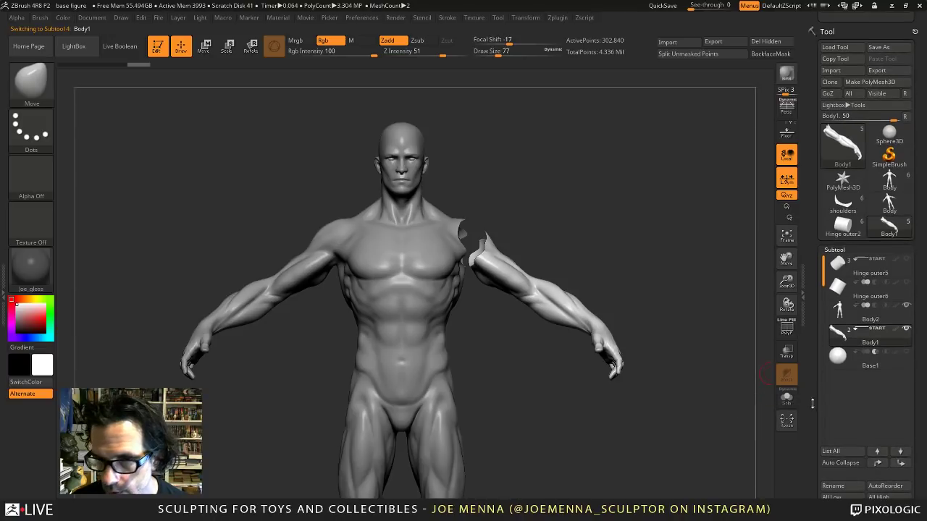
left_click(119, 46)
left_click(906, 305)
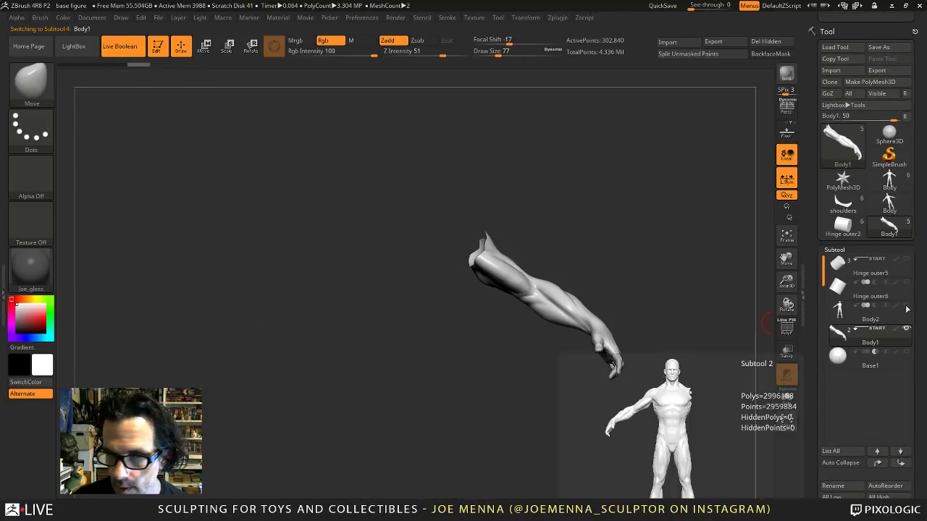
Show the Base1 sphere, switch it to the additive Boolean operation, and make a Boolean mesh that unites it with the Body1 arm.
mouse_move(907, 363)
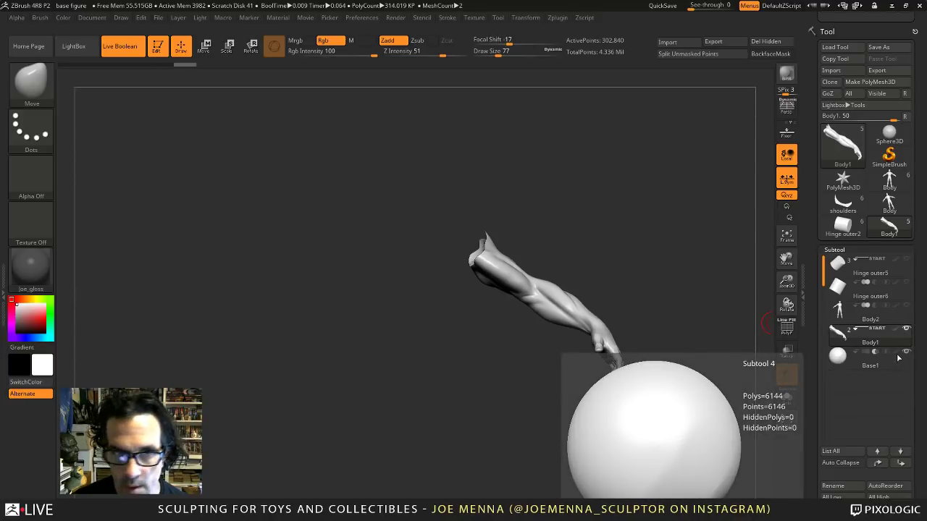
left_click(861, 353)
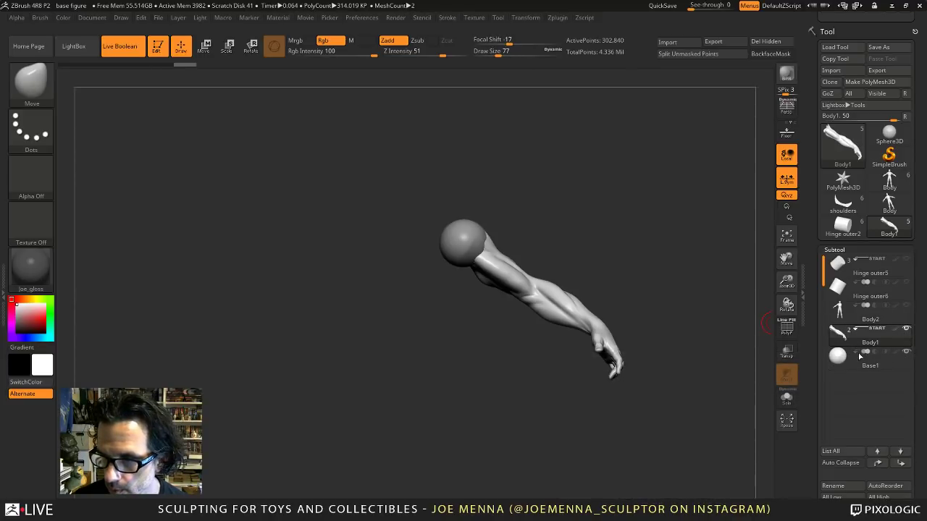
mouse_move(880, 360)
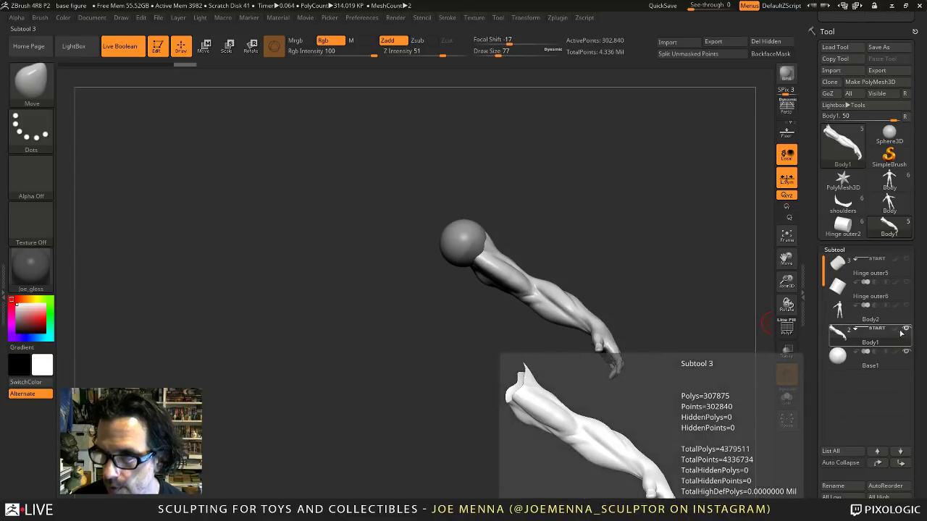
left_click_drag(817, 499, 816, 481)
scroll(816, 478, "down", 5)
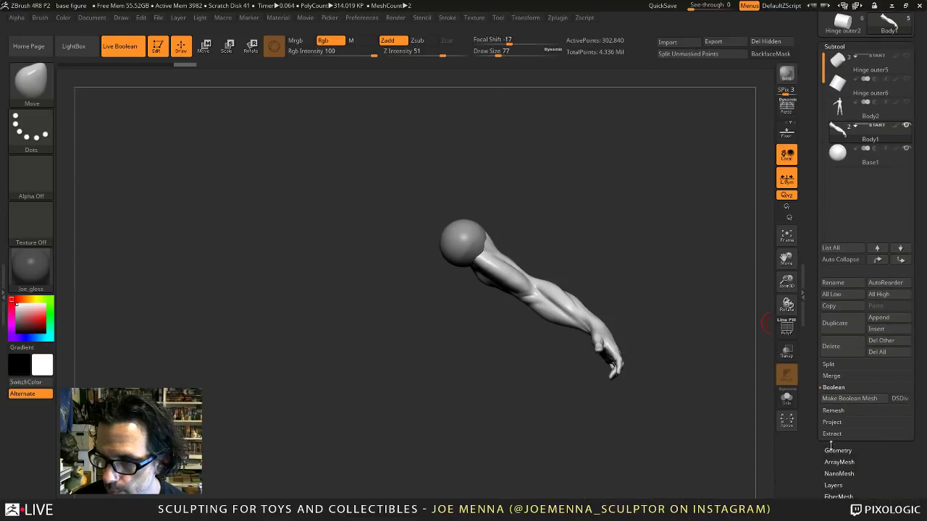
left_click(848, 398)
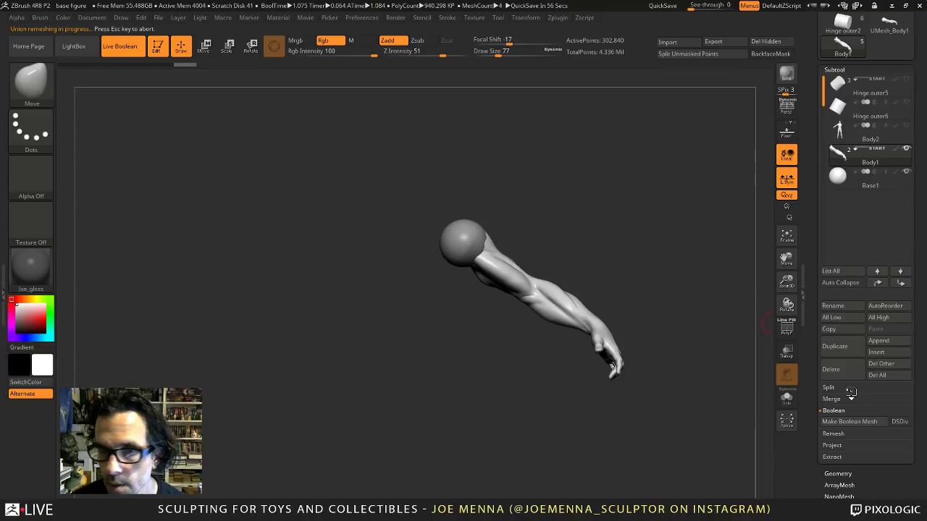
Select the Base1 shoulder sphere and clone it as a separate tool to keep a copy.
left_click(467, 243, "alt")
right_click(466, 240)
key("ctrl")
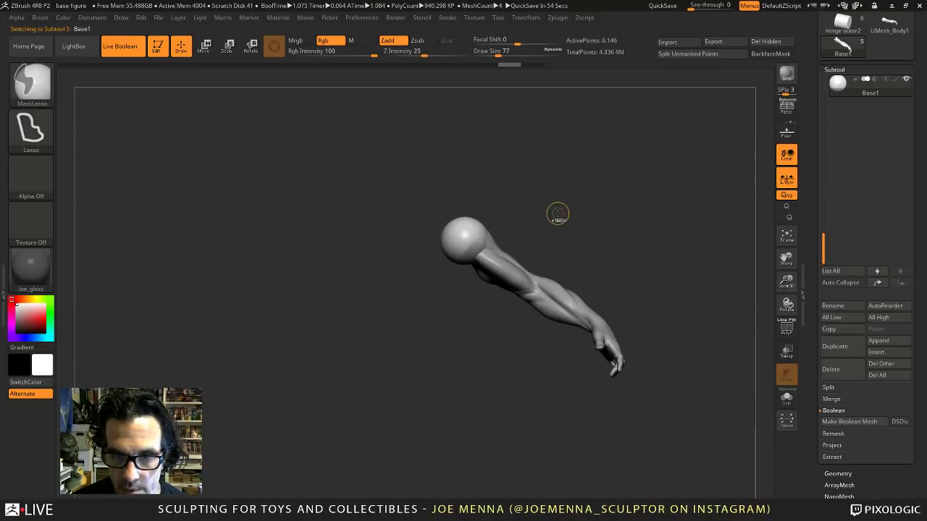
left_click_drag(826, 153, 827, 267)
left_click_drag(823, 355, 823, 318)
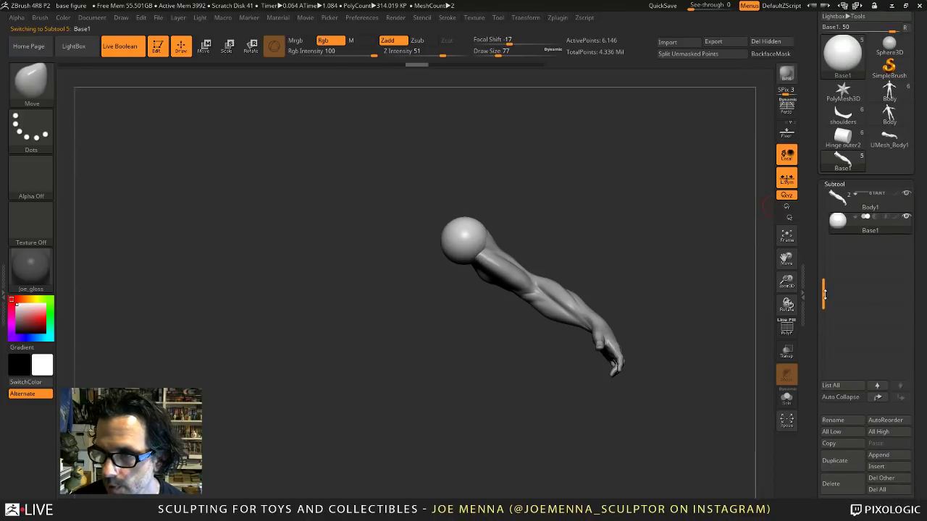
left_click_drag(819, 276, 819, 303)
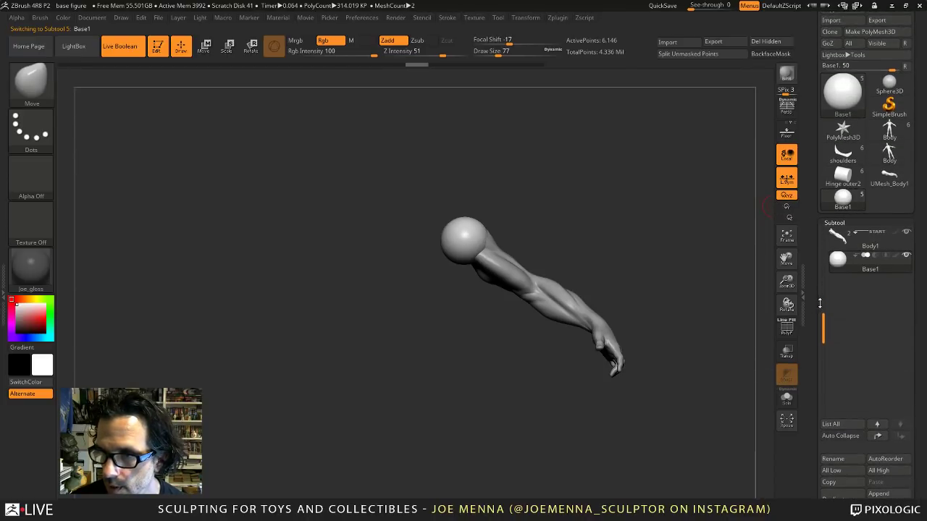
left_click(829, 32)
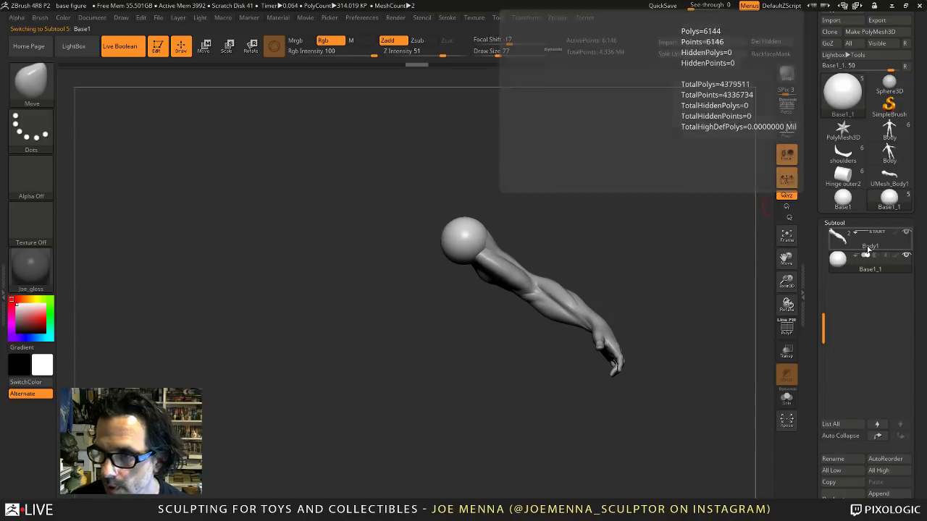
Delete the original shoulder sphere and the separate Body1 arm subtools from the figure.
left_click_drag(823, 327, 823, 271)
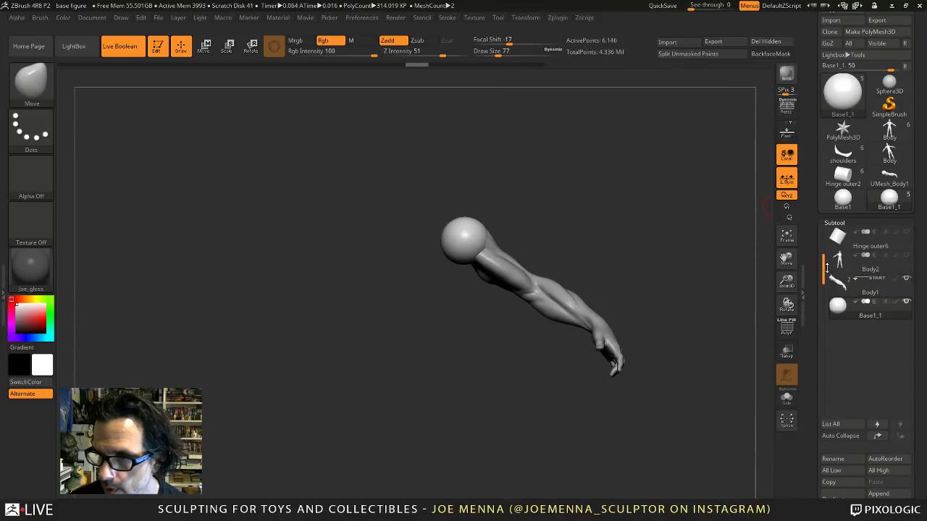
mouse_move(872, 305)
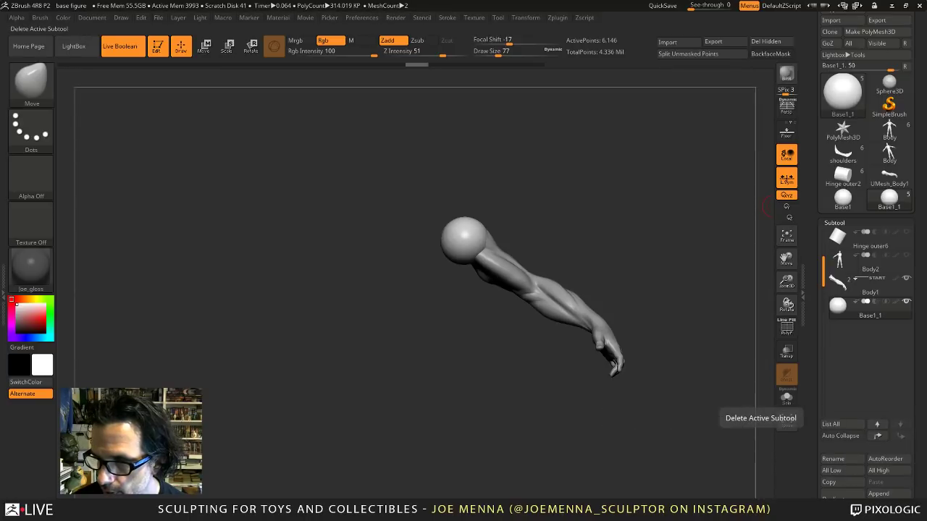
left_click(787, 424)
left_click(787, 424)
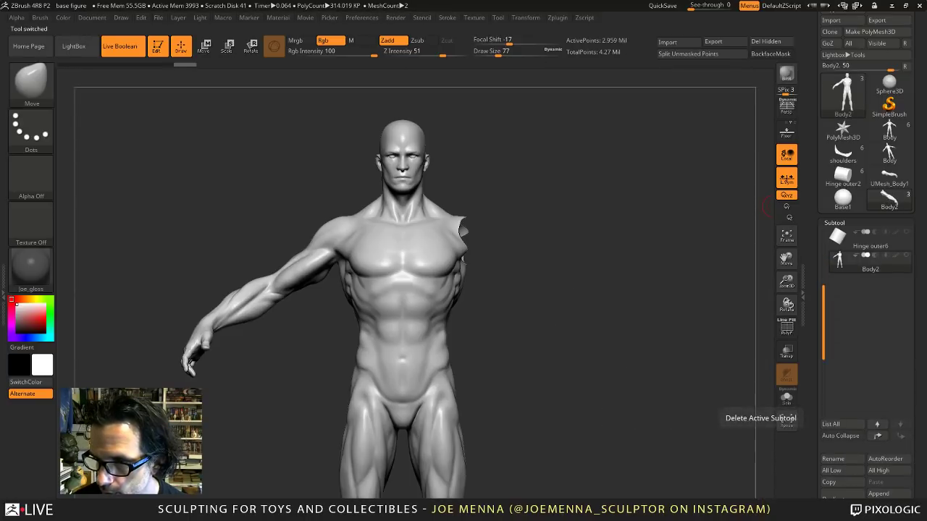
Append the UMesh_Body1 Boolean result to the figure and make the merged arm the active subtool.
left_click(883, 494)
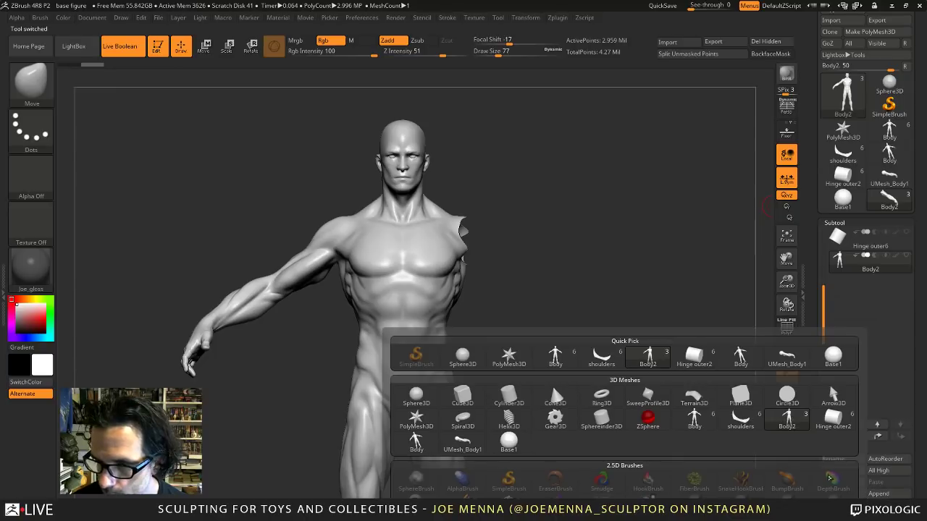
left_click(466, 443)
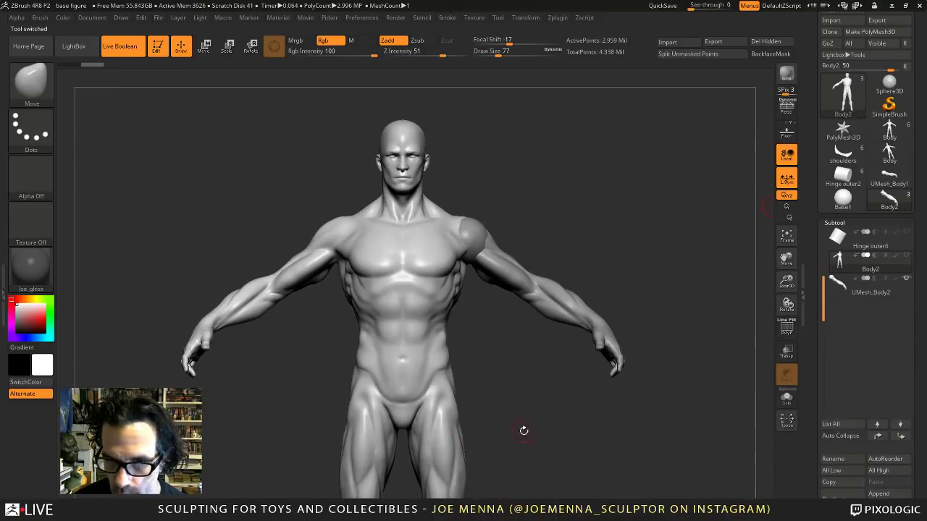
left_click_drag(599, 394, 587, 402)
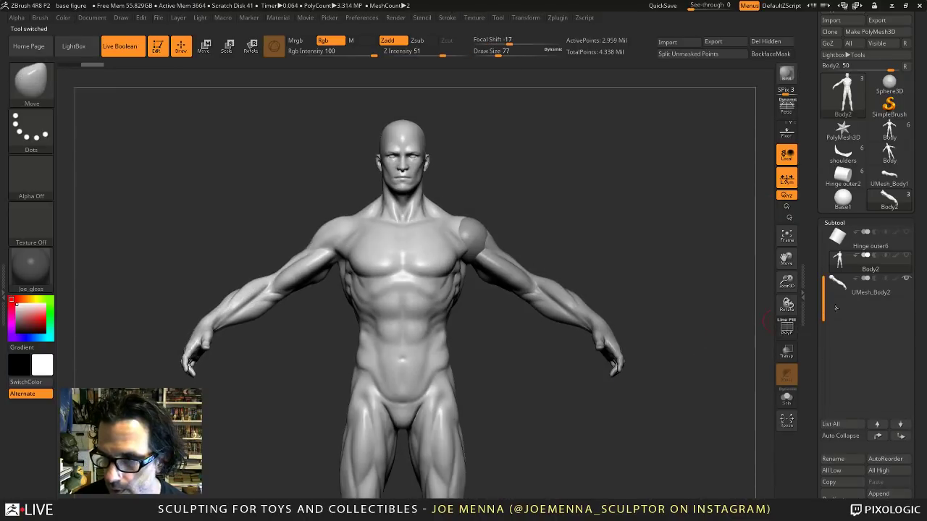
left_click(875, 292)
Lightly smooth the seam where the ball meets the front of the upper arm.
right_click_drag(592, 297, 574, 351, "ctrl")
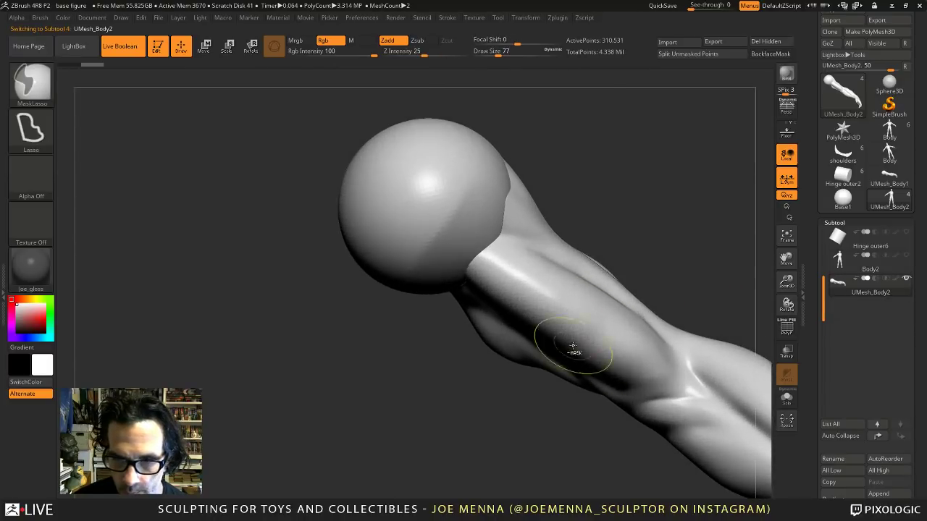
mouse_move(506, 226)
left_mouse_down("shift")
mouse_move(500, 230)
mouse_move(503, 220)
left_mouse_up("shift")
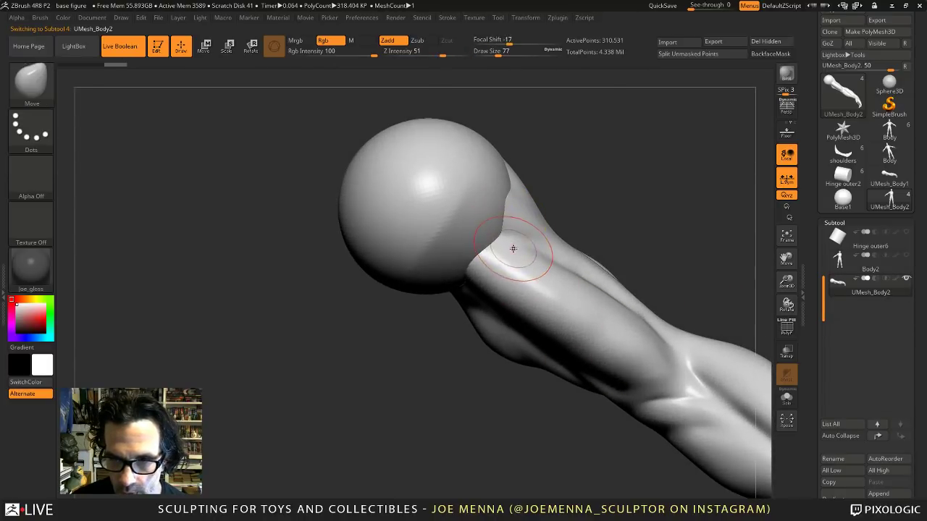
right_click_drag(513, 249, 529, 217)
left_click_drag(529, 217, 545, 194)
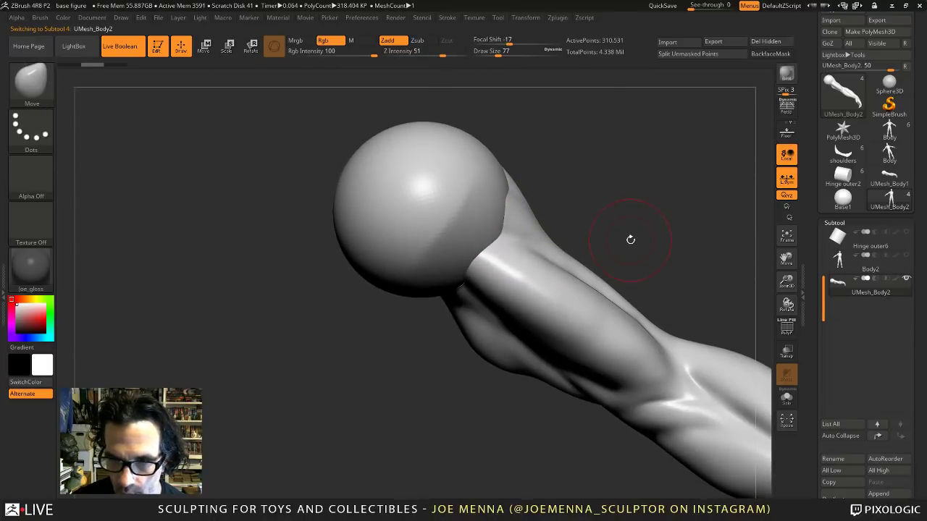
Try DynaMesh on the merged arm at a resolution of 1088 and undo it.
left_click_drag(822, 394, 821, 319)
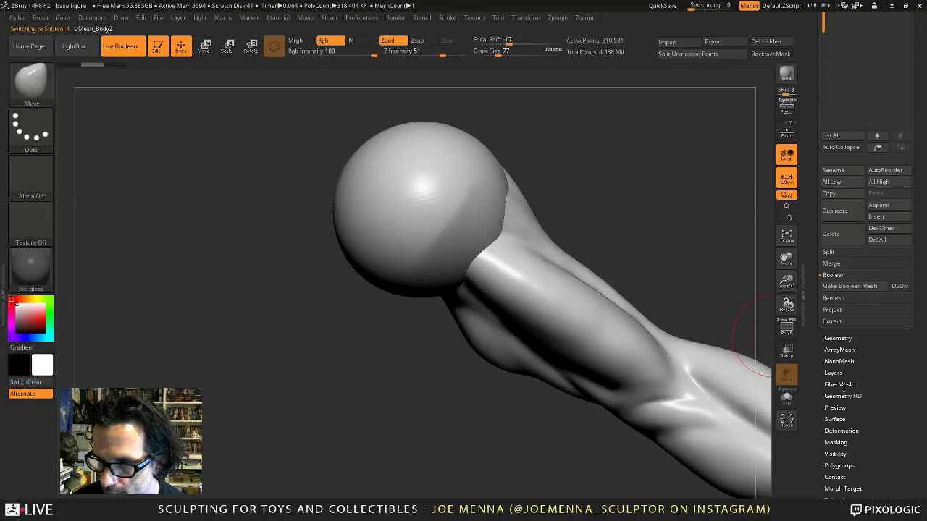
left_click(838, 338)
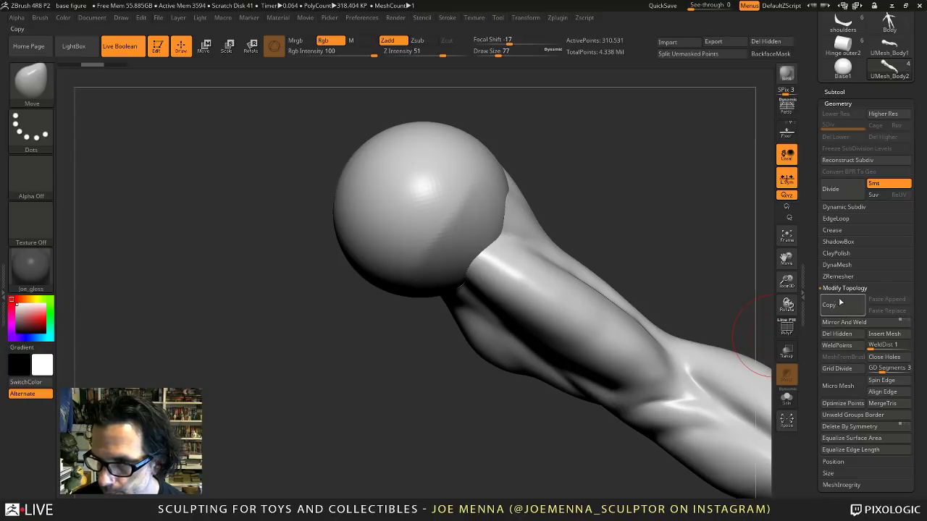
left_click(837, 265)
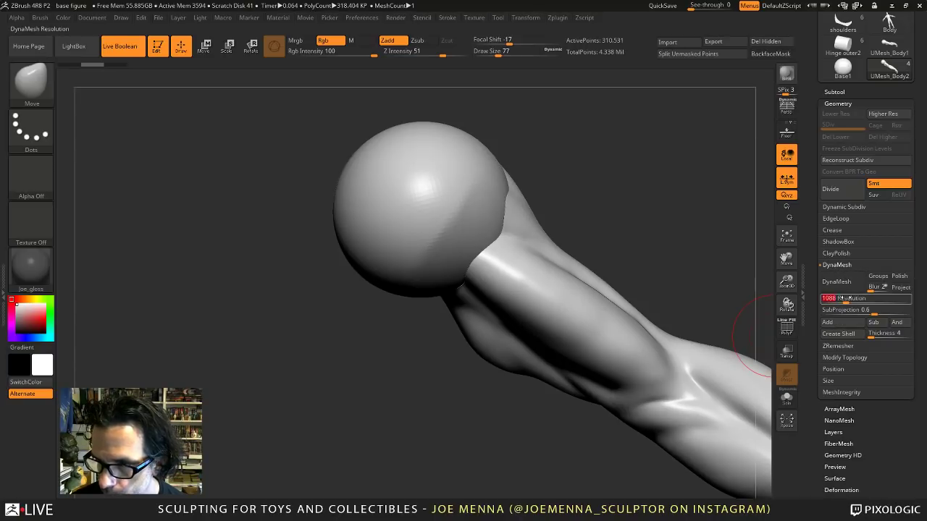
key("Return")
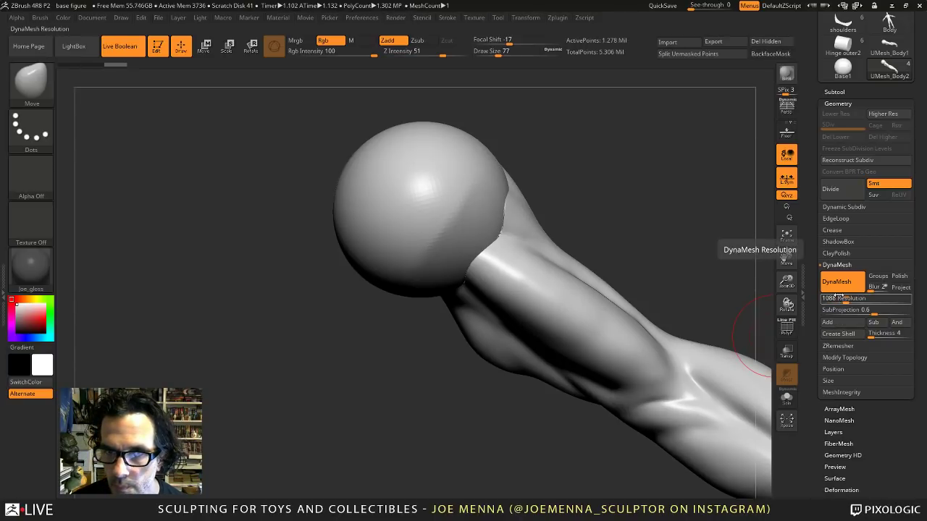
key("ctrl+z")
Set the DynaMesh resolution to 736 and remesh the merged arm.
left_click(827, 299)
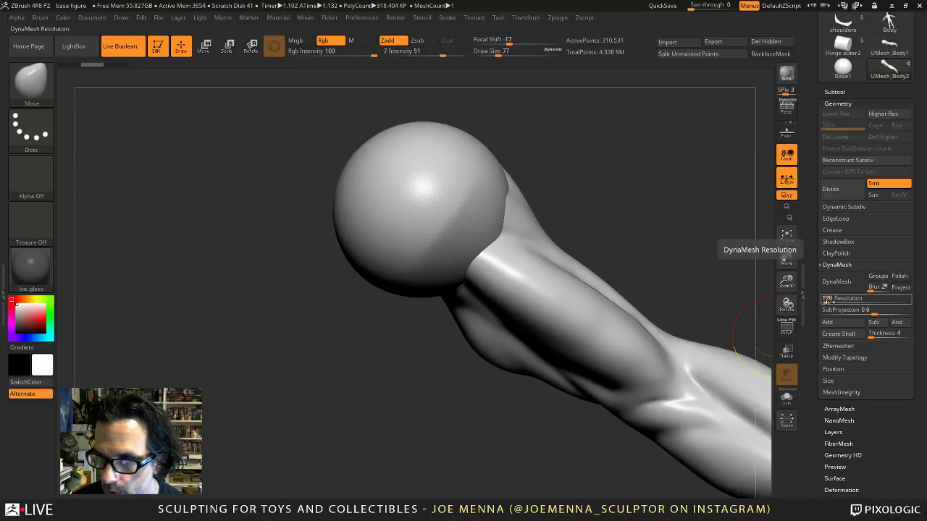
type("736")
key("Return")
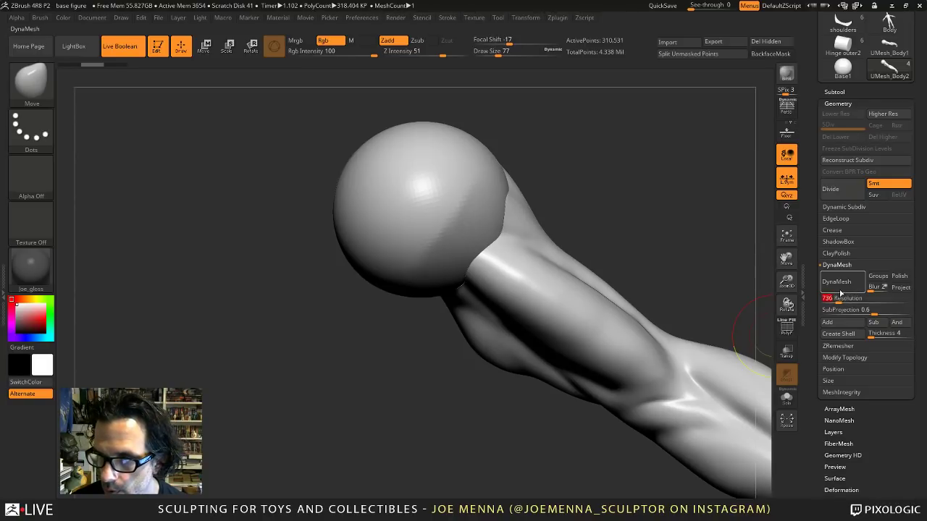
left_click(838, 282)
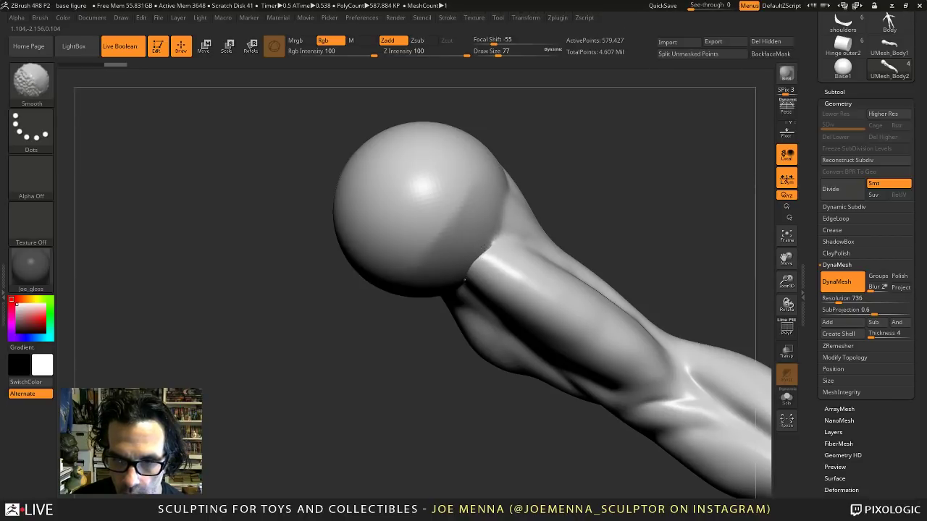
Smooth the remeshed seam between the ball and the front of the upper arm.
left_click_drag(484, 257, 476, 266, "shift")
right_click_drag(481, 271, 513, 245)
left_click_drag(475, 268, 468, 275, "shift")
Reduce the draw size to 35 and assign Smooth Stronger as the smoothing brush.
key("space")
key("b")
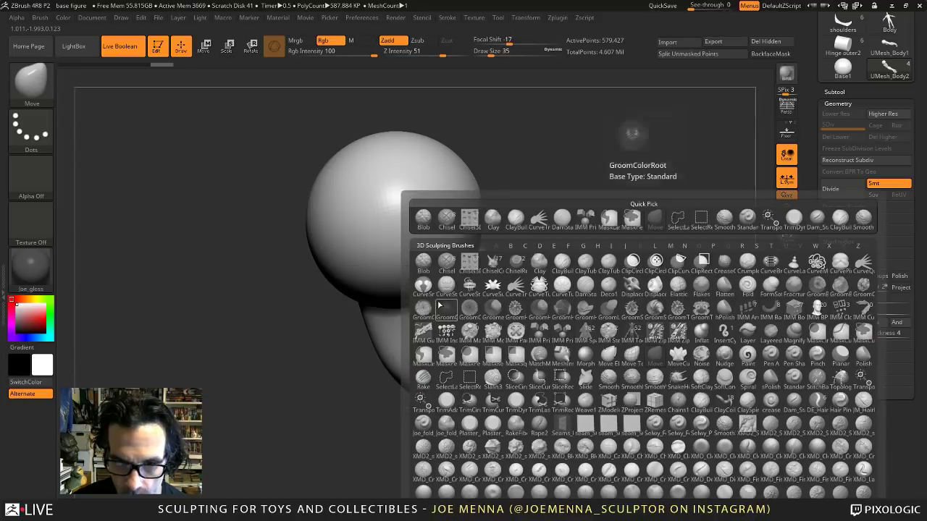
key("shift")
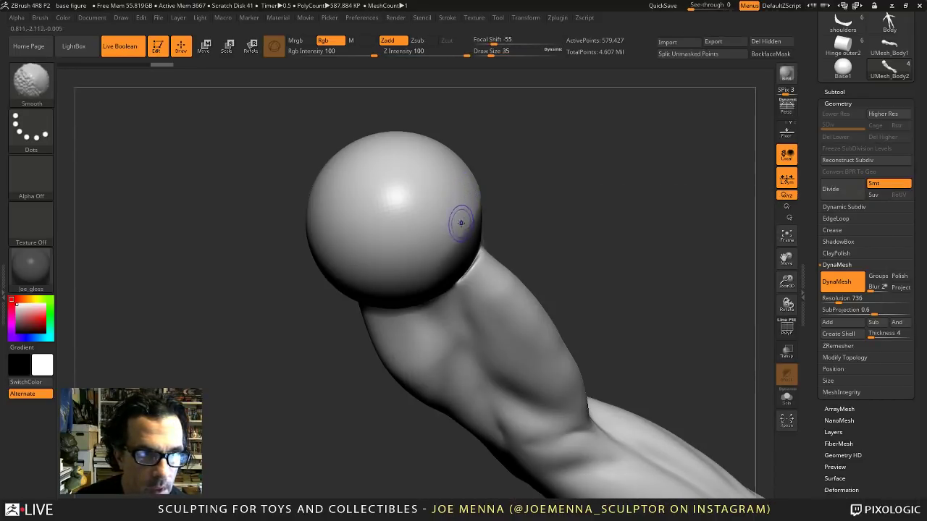
left_click(38, 88)
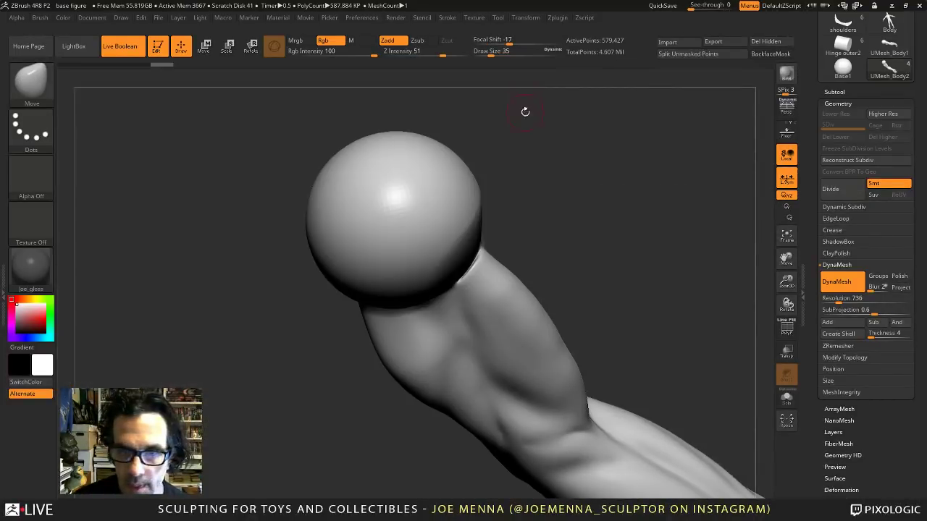
key("b")
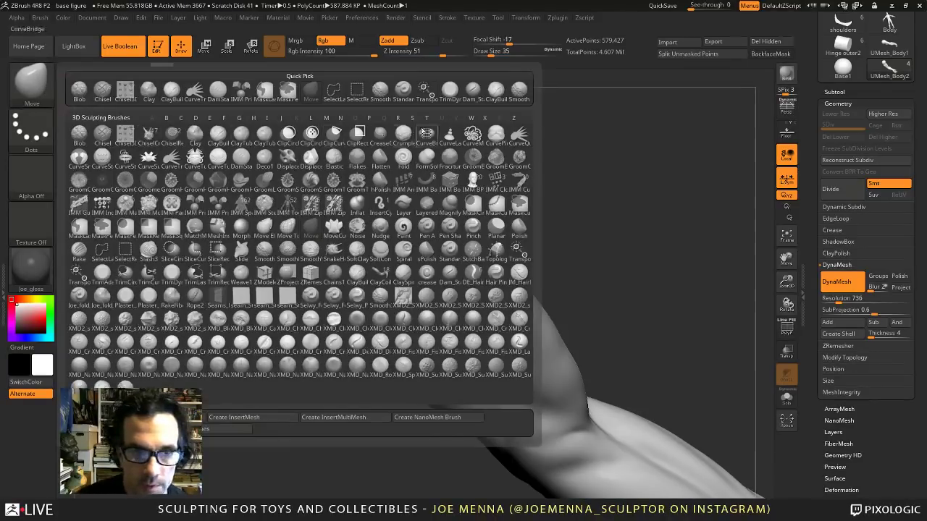
left_click(521, 100)
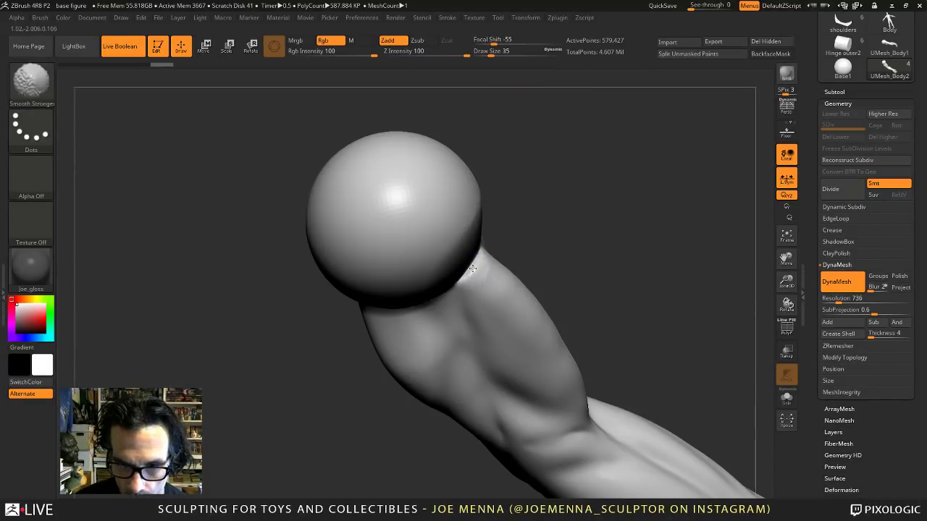
Blend the seam around the ball and upper arm with Smooth Stronger, and update the arm's DynaMesh.
left_click_drag(477, 263, 483, 282, "shift")
right_click_drag(484, 269, 429, 245)
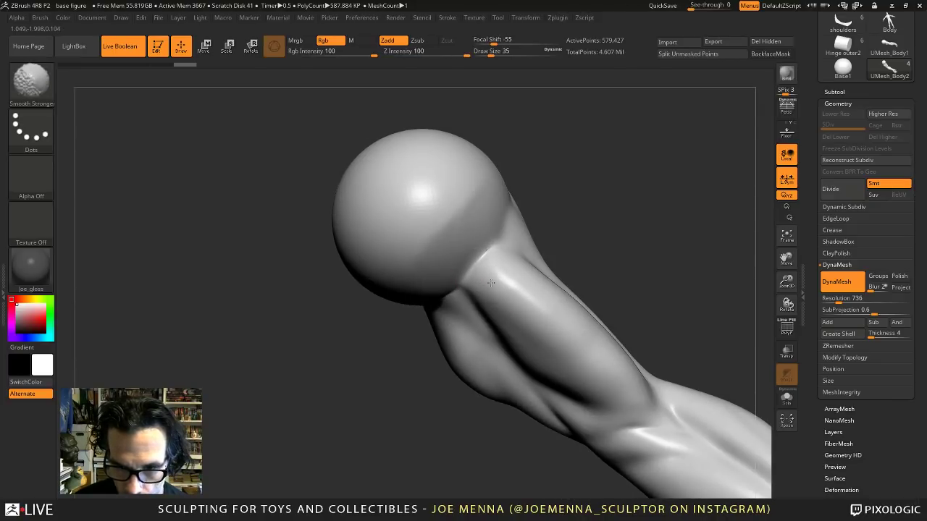
right_click_drag(486, 290, 532, 200)
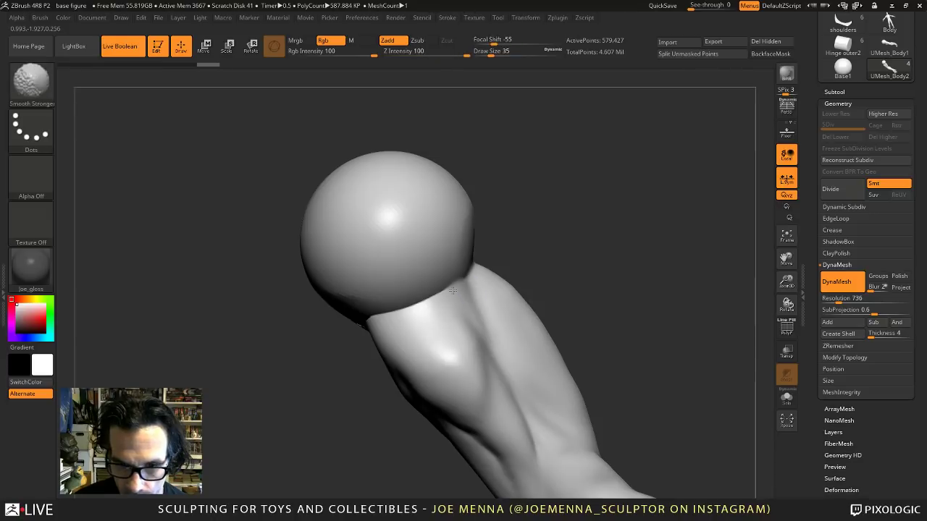
right_click_drag(366, 317, 425, 254)
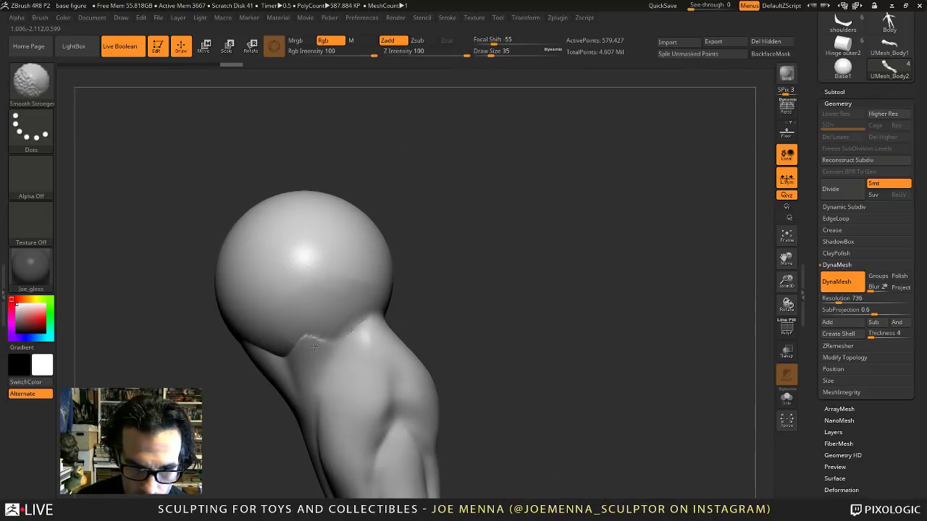
key("ctrl")
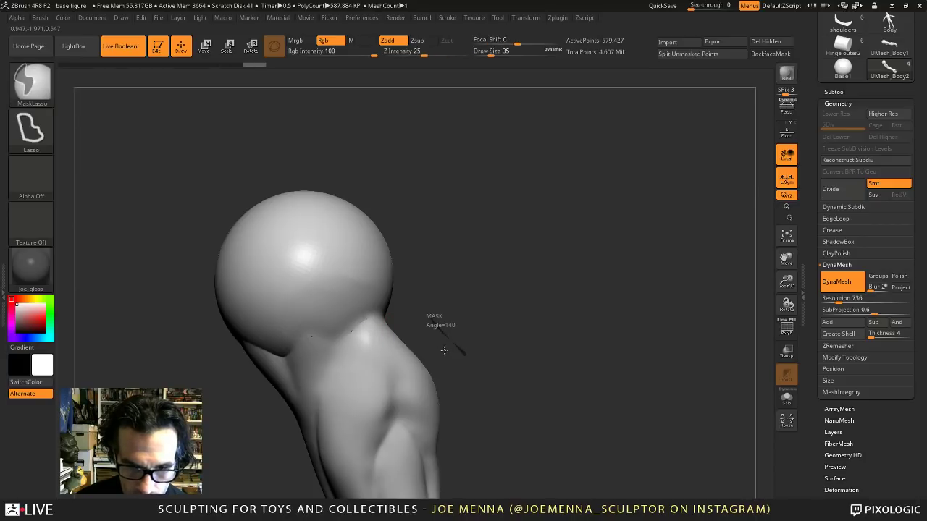
left_click_drag(444, 351, 466, 355, "ctrl")
Smooth the remaining rough spots along the seam where the upper arm joins the underside of the ball.
left_click_drag(358, 337, 360, 325, "shift")
right_click_drag(369, 322, 319, 299)
left_click_drag(275, 362, 278, 379, "shift")
Review the whole merged arm with its ball and toggle Solo mode.
mouse_move(326, 369)
right_mouse_down("ctrl")
mouse_move(374, 302)
mouse_move(352, 355)
mouse_move(441, 358)
mouse_move(566, 328)
right_mouse_up("ctrl")
right_click_drag(516, 378, 654, 310, "alt")
left_click(786, 401)
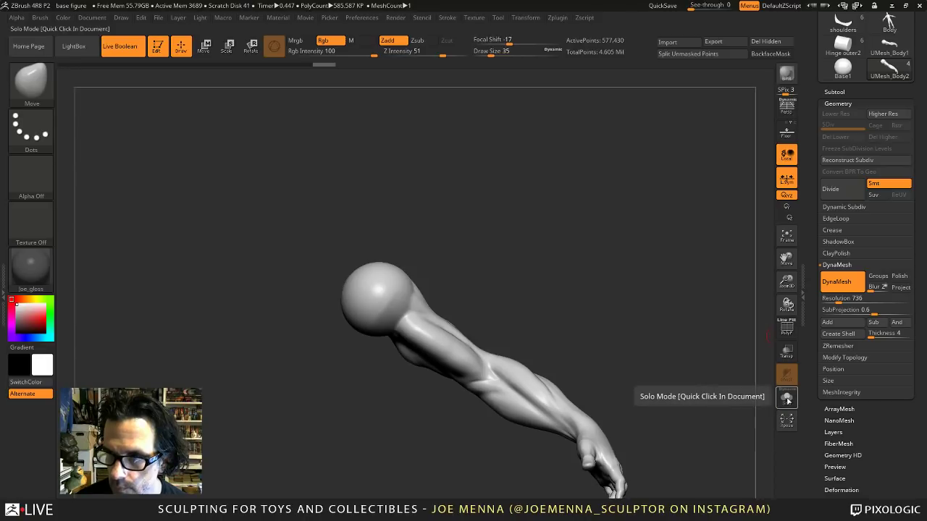
Show the Body2 subtool alongside the merged arm and make the body the active subtool.
left_click(839, 93)
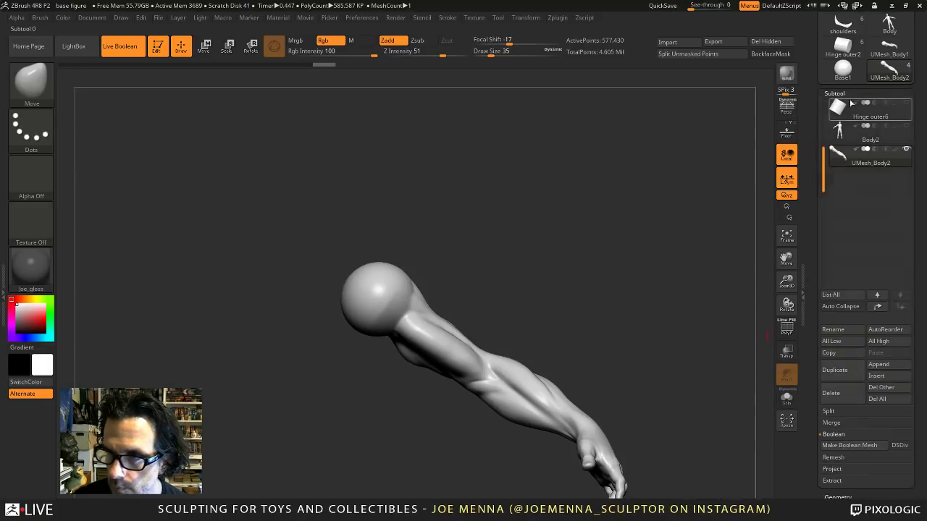
left_click(905, 127)
right_click_drag(449, 373, 514, 323, "alt")
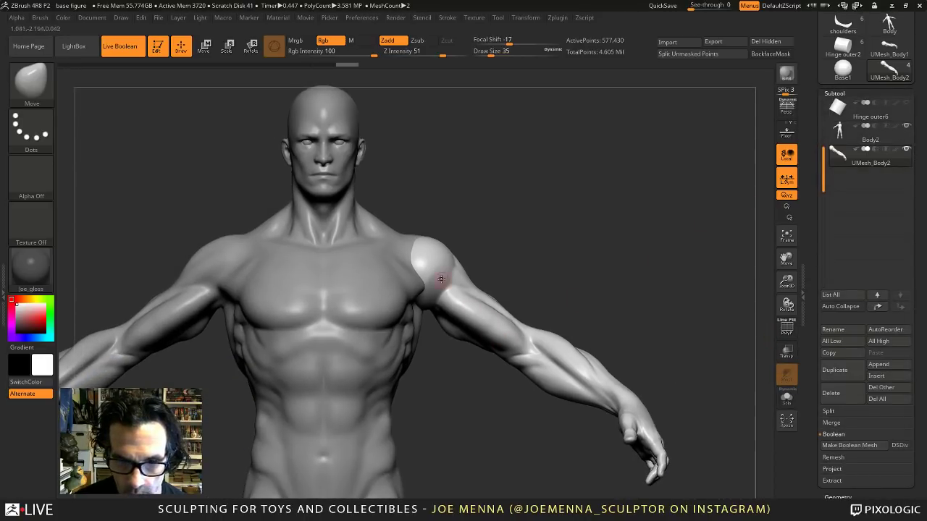
key("space")
mouse_move(438, 277)
left_mouse_down()
mouse_move(450, 276)
mouse_move(420, 268)
mouse_move(440, 289)
mouse_move(464, 262)
left_mouse_up()
right_click_drag(468, 269, 490, 275)
left_click(554, 221, "alt")
Smooth the body's rear shoulder edge around the ball with Smooth Stronger at draw size 68.
key("space")
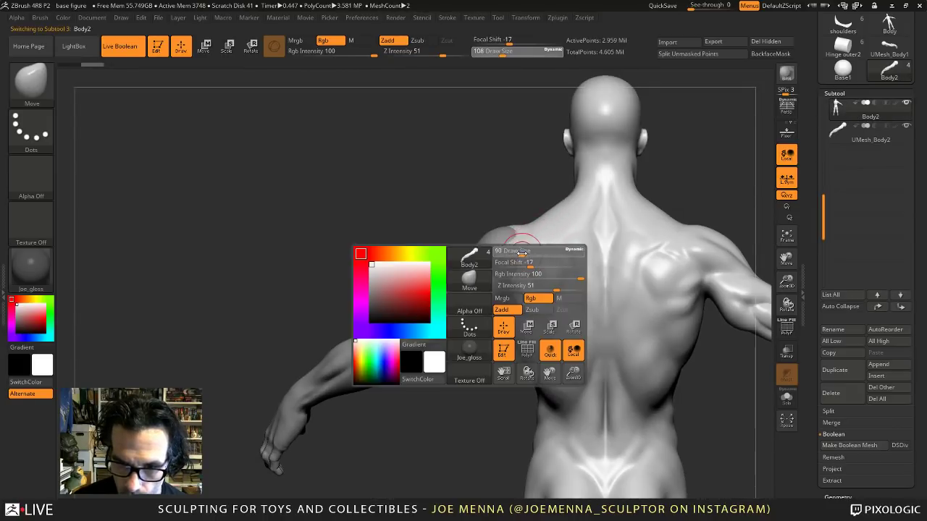
key("shift")
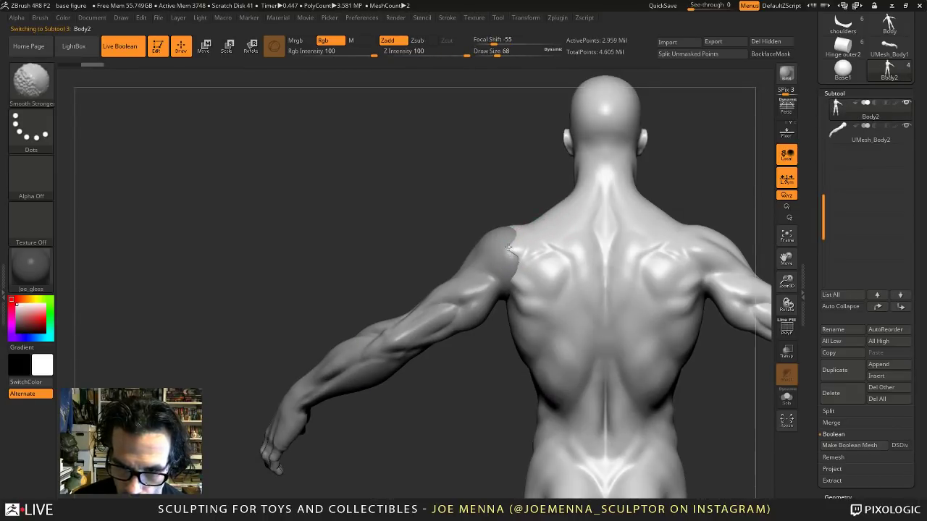
left_click_drag(513, 249, 515, 254, "shift")
mouse_move(516, 269)
right_mouse_down("ctrl")
mouse_move(527, 295)
mouse_move(555, 291)
mouse_move(519, 273)
right_mouse_up("ctrl")
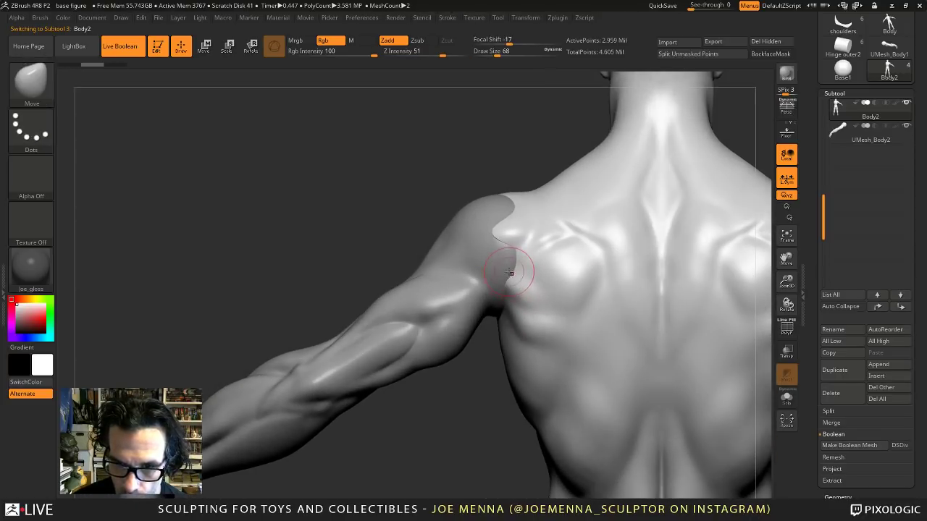
Even out the body's rear shoulder edge around the ball using ClayBuildup at draw size 62 and Smooth Stronger.
key("space")
left_click(470, 304)
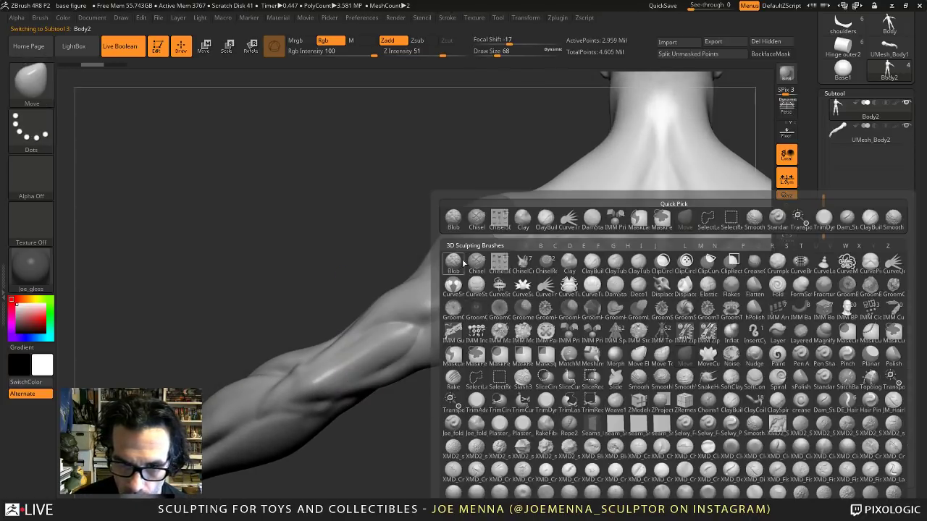
left_click(544, 223)
key("space")
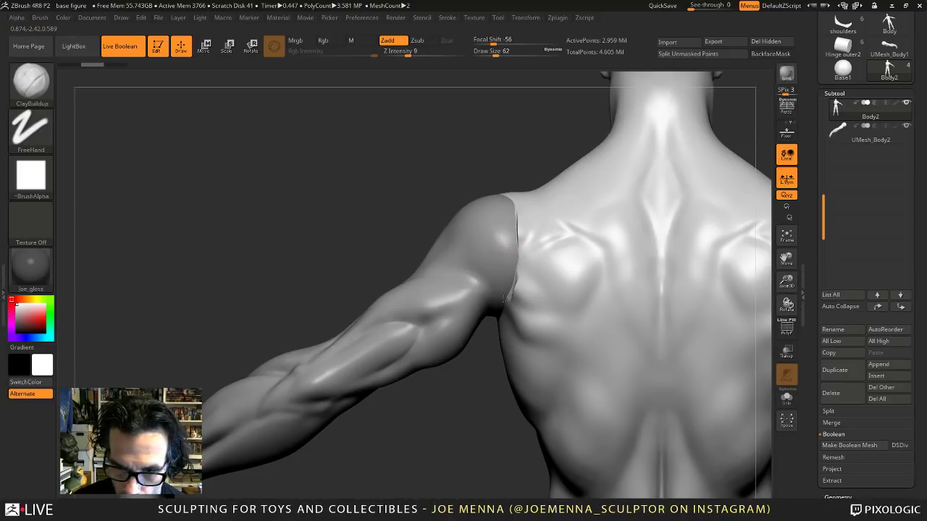
key("shift")
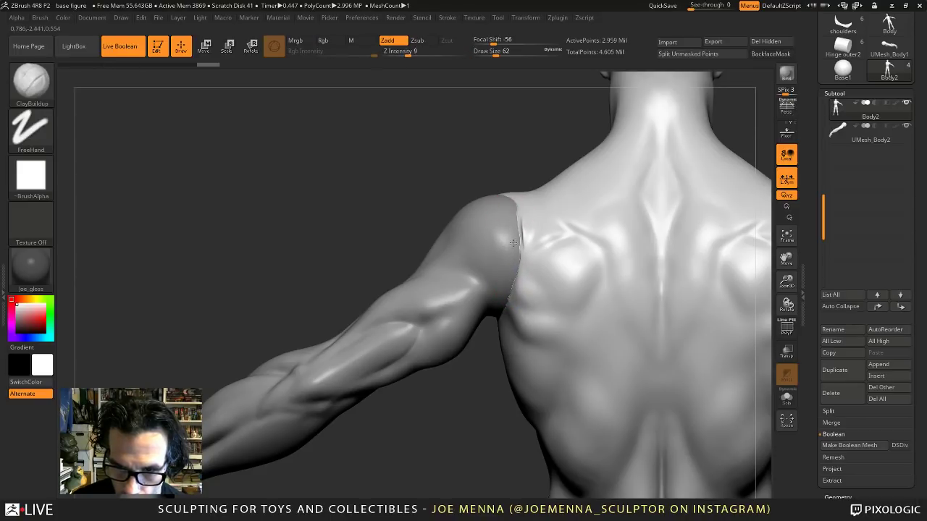
key("shift")
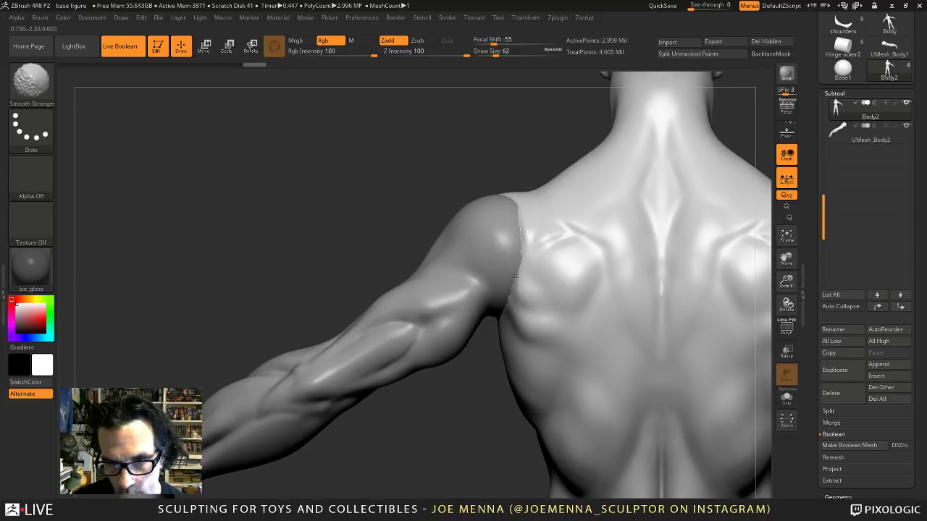
left_click_drag(514, 278, 519, 250, "shift")
Smooth the upper side of the body's shoulder edge where it meets the ball.
right_click_drag(508, 301, 553, 145, "ctrl")
mouse_move(547, 243)
right_mouse_down()
mouse_move(602, 267)
mouse_move(576, 340)
right_mouse_up()
right_click_drag(568, 254, 520, 323)
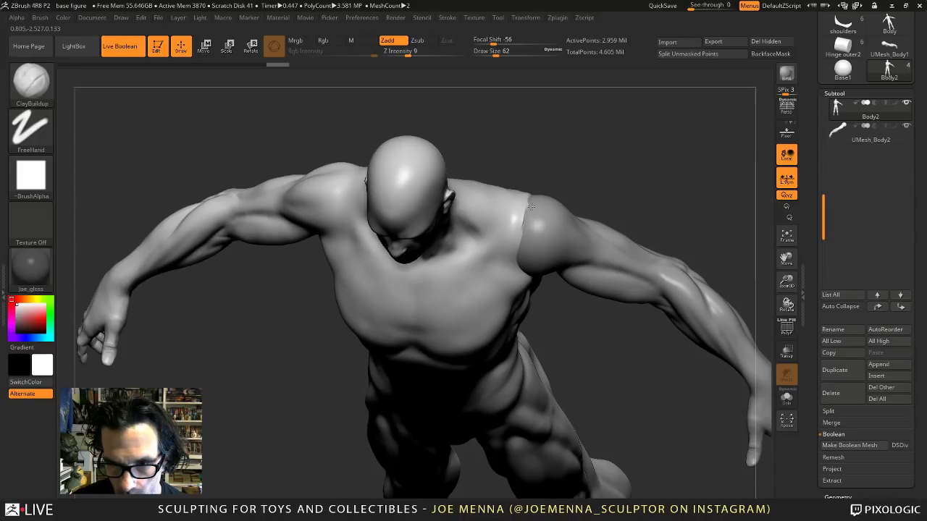
key("shift")
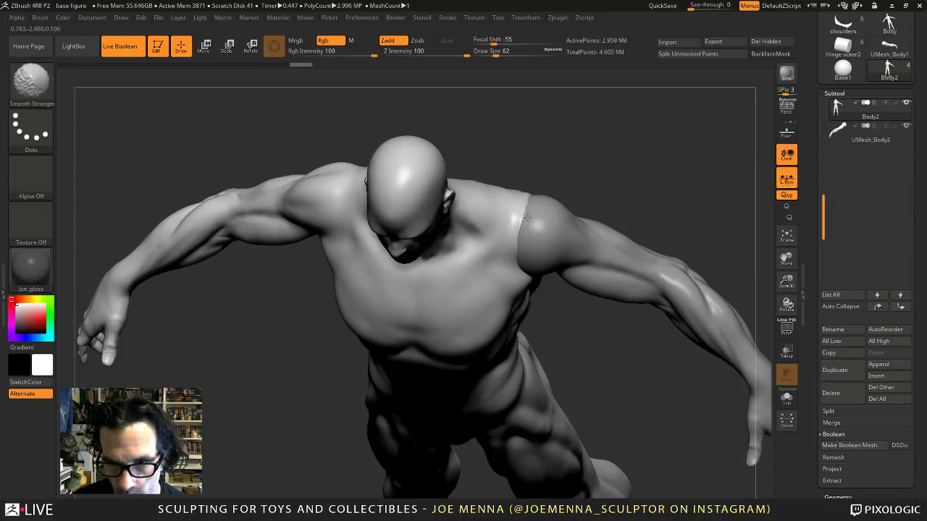
mouse_move(519, 249)
right_mouse_down()
mouse_move(525, 141)
mouse_move(554, 209)
mouse_move(555, 159)
right_mouse_up()
right_click_drag(557, 204, 494, 188)
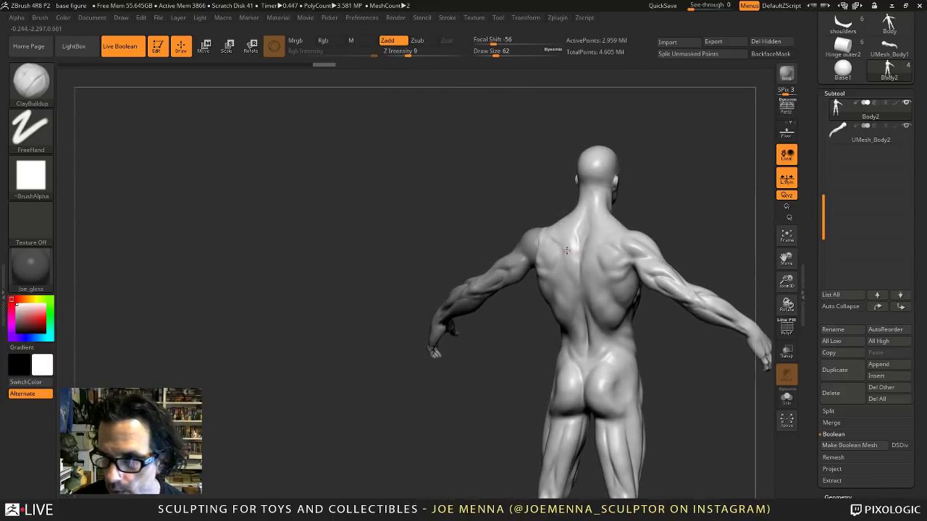
Set the UMesh_Body2 arm subtool to subtract from the body and generate the Boolean mesh.
left_click_drag(823, 217, 823, 126)
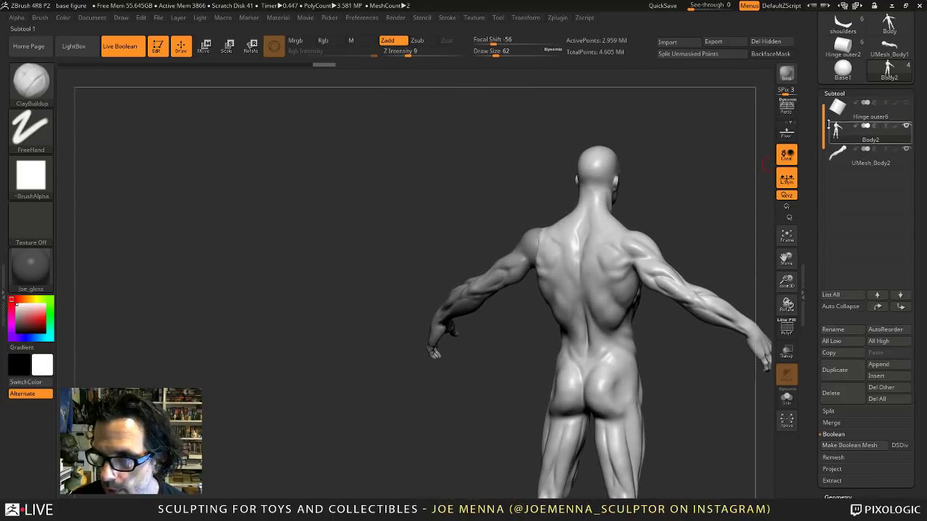
left_click(874, 150)
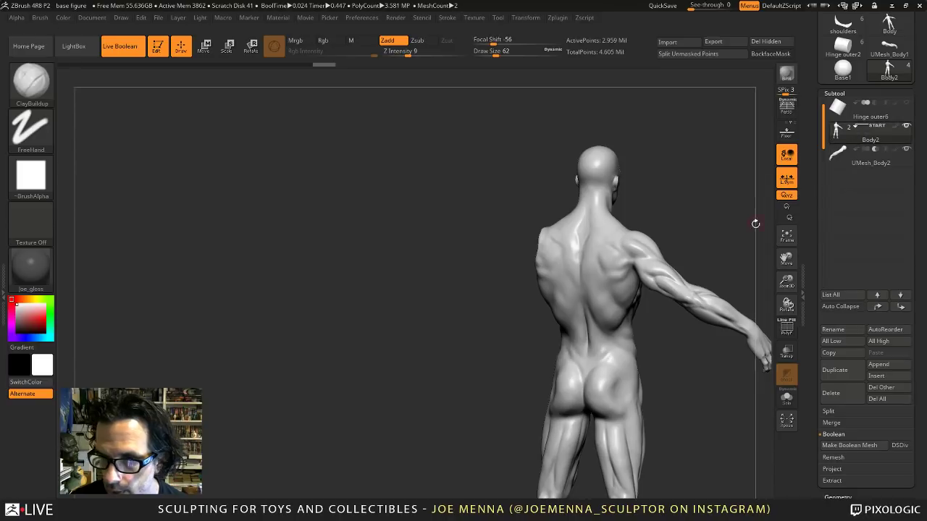
left_click_drag(753, 222, 535, 318)
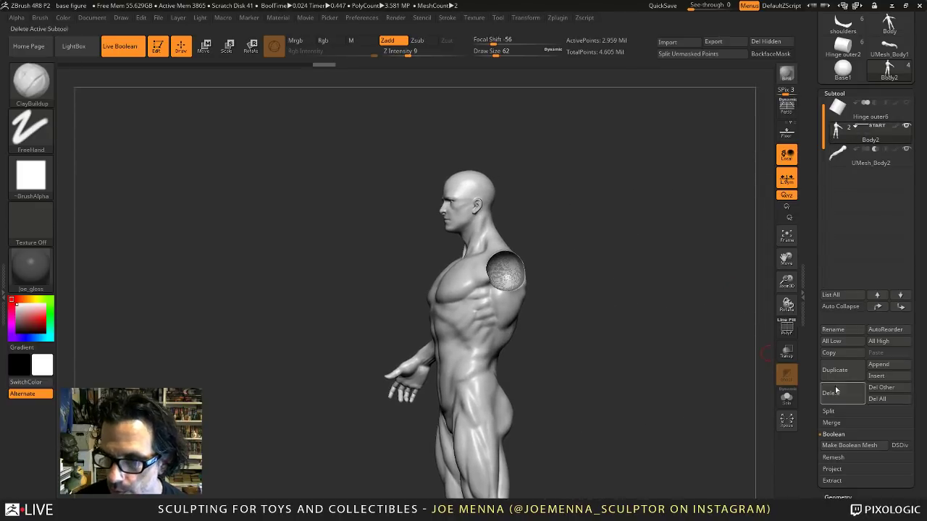
left_click(856, 446)
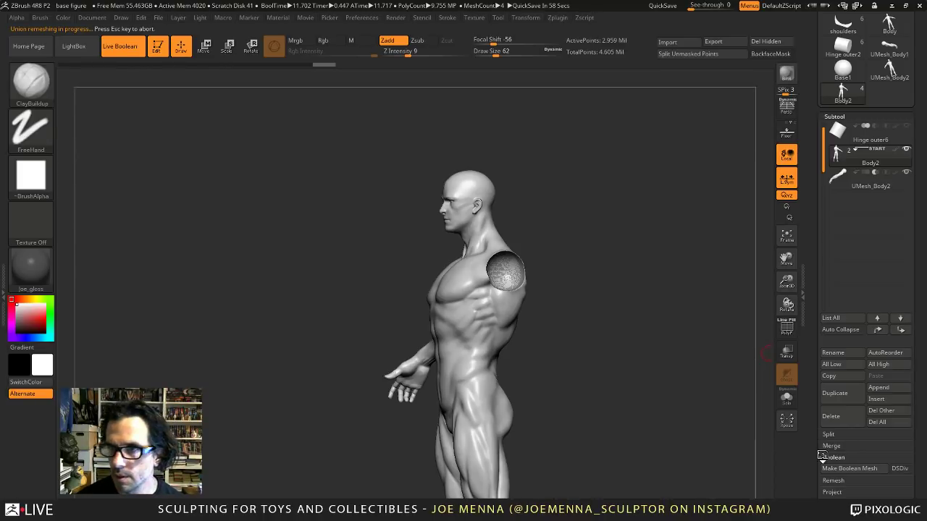
Replace the Body2 subtool by deleting it and appending the new UMesh_Body2 Boolean body.
left_click(845, 95)
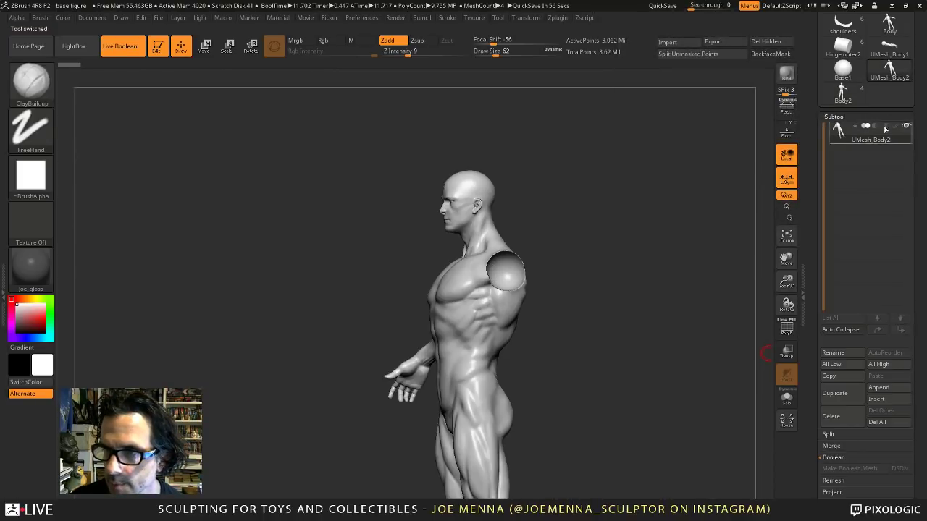
left_click(849, 100)
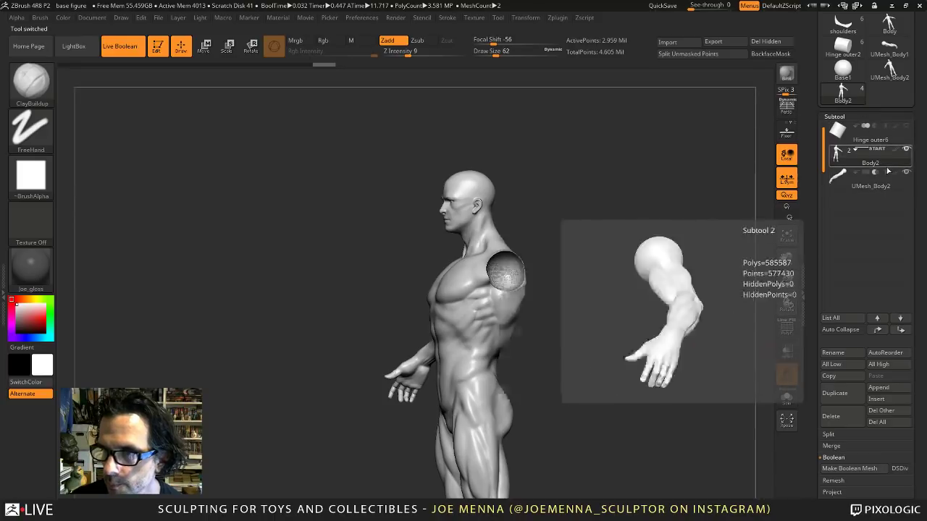
left_click(845, 418)
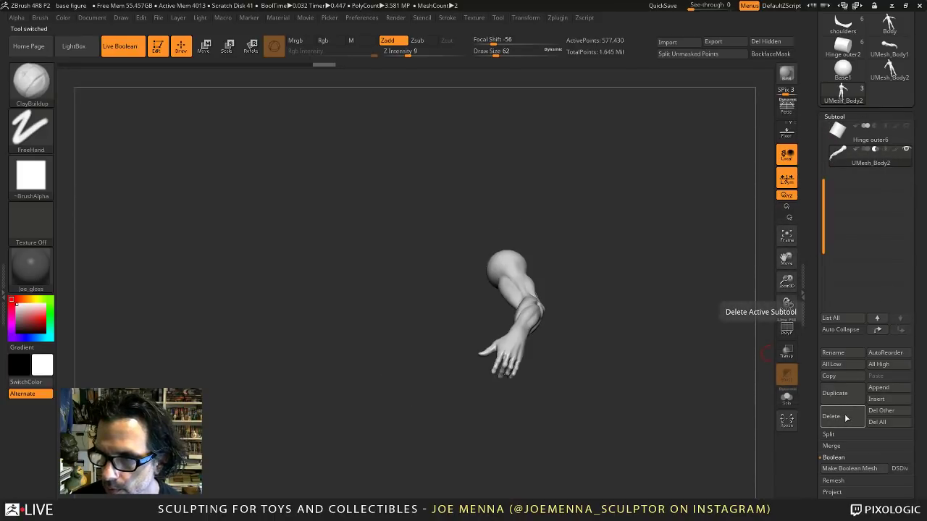
left_click(879, 388)
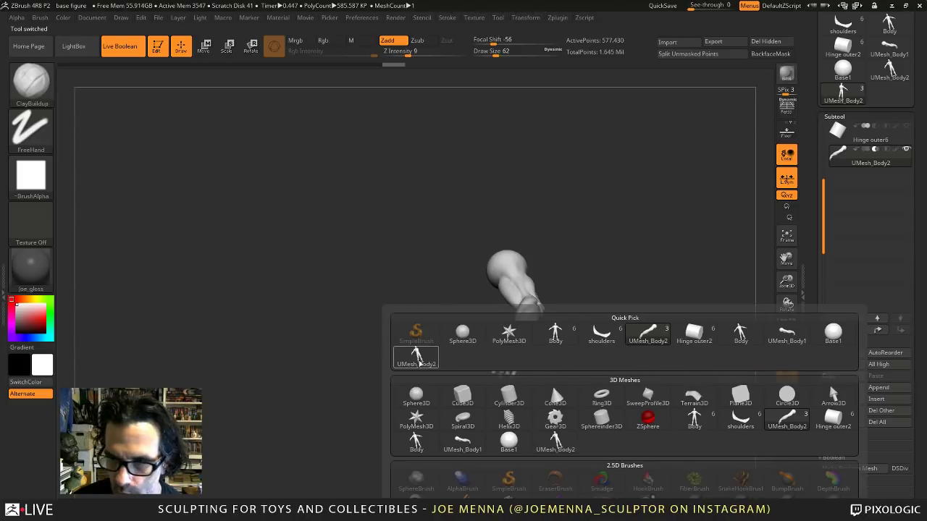
left_click(417, 358)
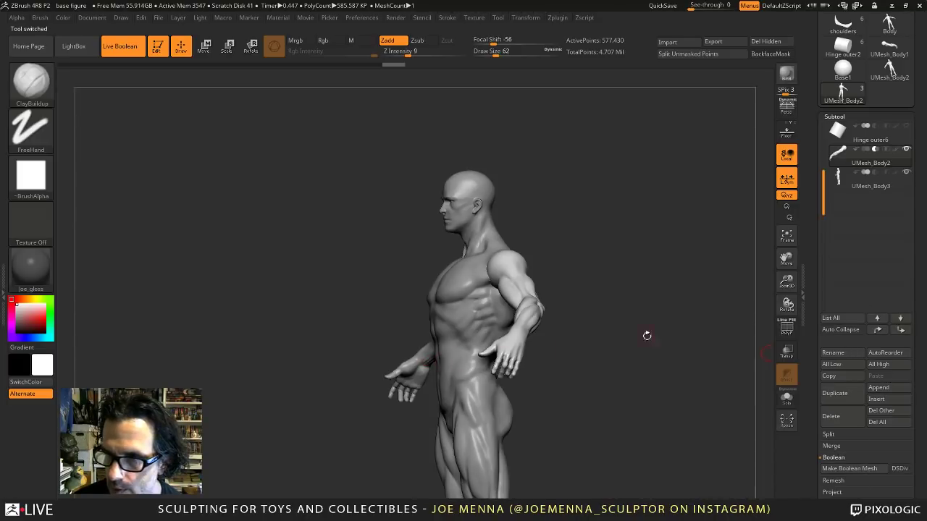
Rename the appended body subtool as Body.
left_click(832, 353)
type("bod")
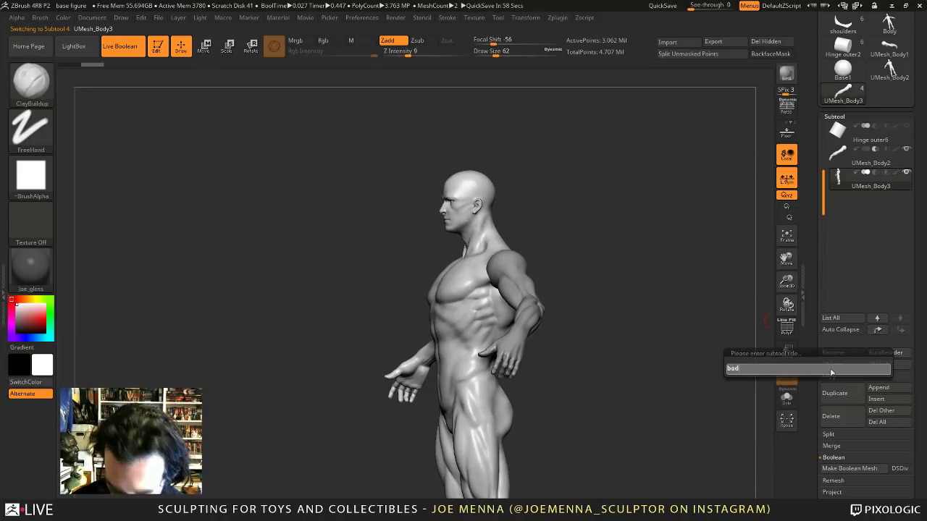
type("y")
key("Return")
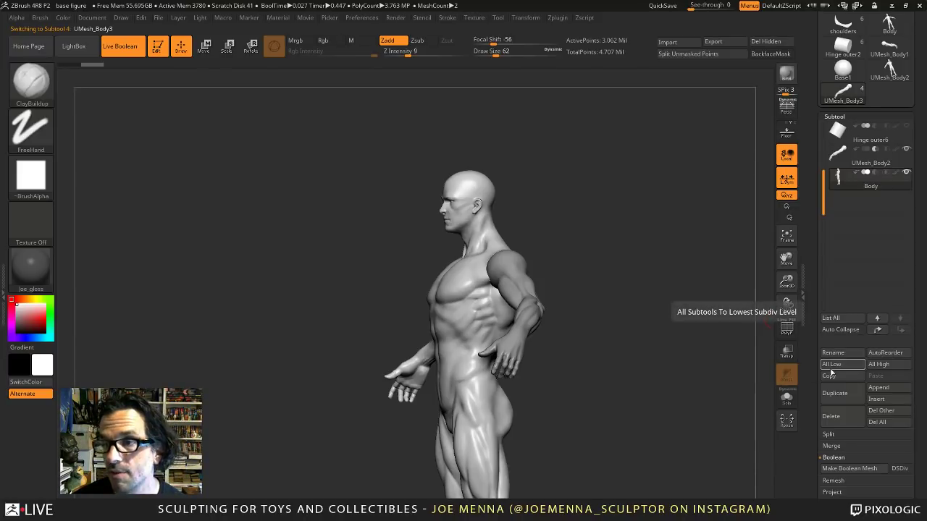
Delete the leftover UMesh_Body1 and UMesh_Body2 tools and return to the assembled figure.
left_click(890, 70)
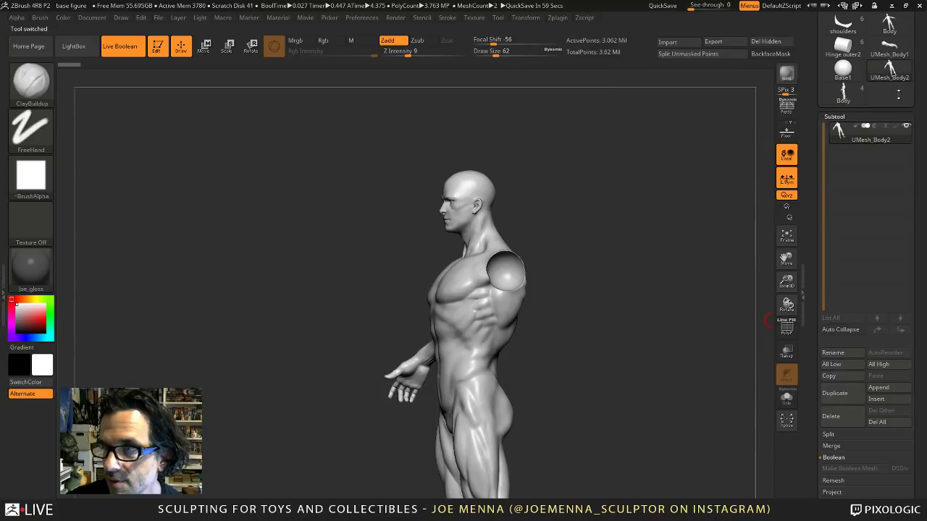
left_click(890, 49)
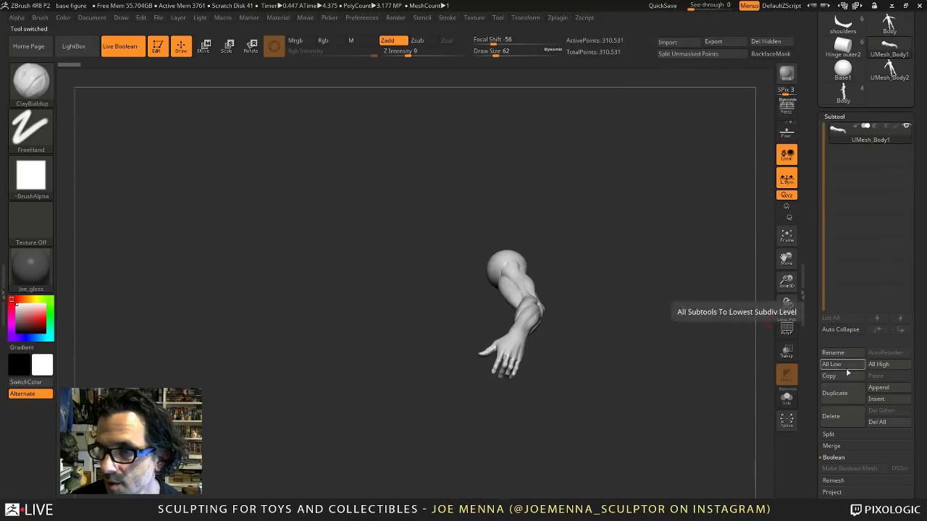
left_click(840, 418)
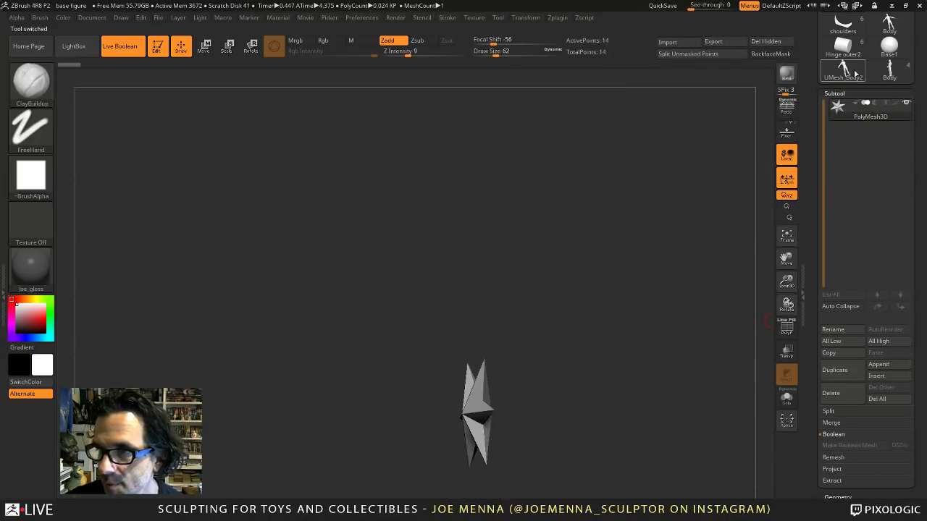
left_click(845, 73)
left_click(840, 397)
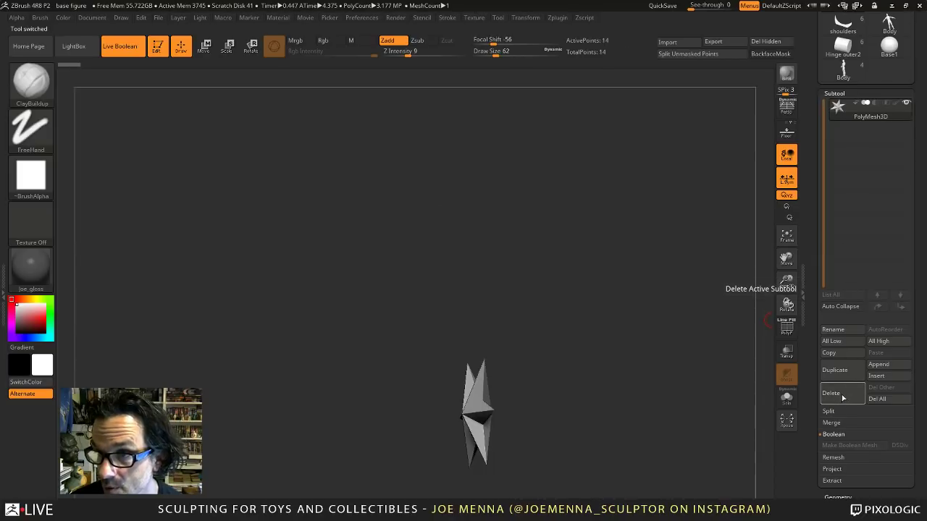
left_click(889, 23)
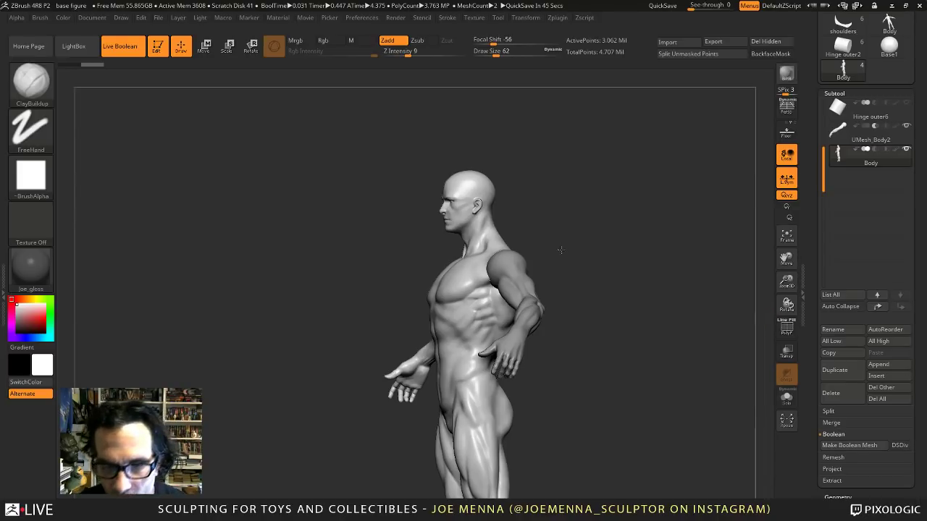
Make the UMesh_Body2 arm subtool active and reposition the transform gizmo at the center of its shoulder ball.
left_click_drag(562, 250, 628, 266)
right_click_drag(703, 304, 649, 294, "ctrl")
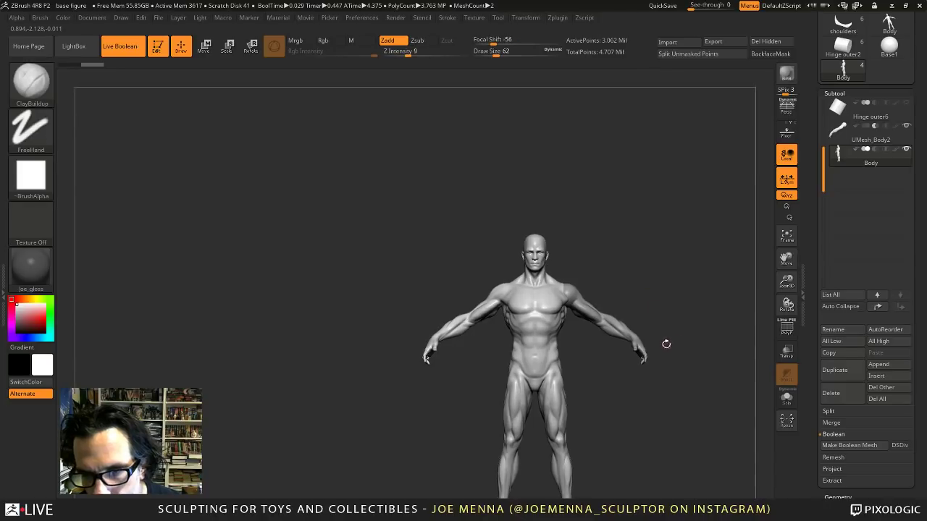
mouse_move(666, 344)
right_mouse_down("alt")
mouse_move(573, 256)
mouse_move(675, 262)
right_mouse_up("alt")
right_click_drag(675, 262, 584, 292, "alt")
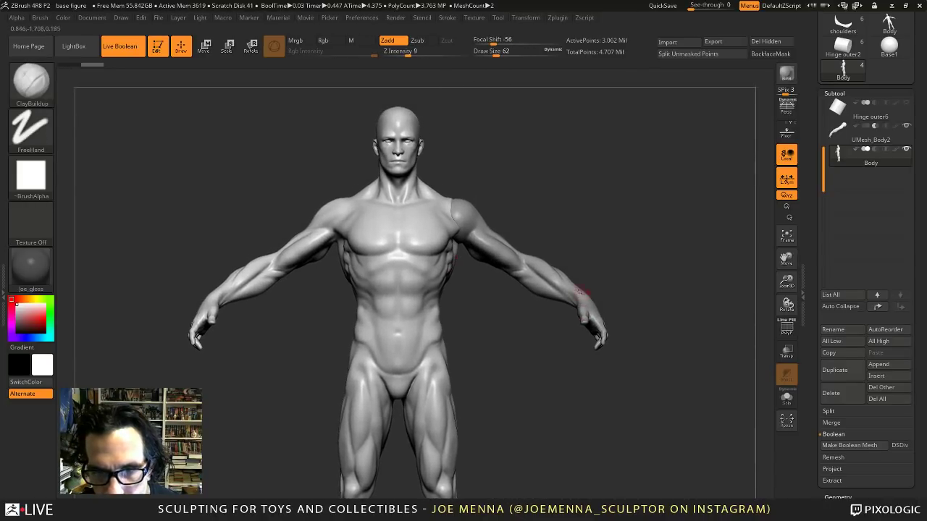
left_click(583, 292, "alt")
right_click(583, 292)
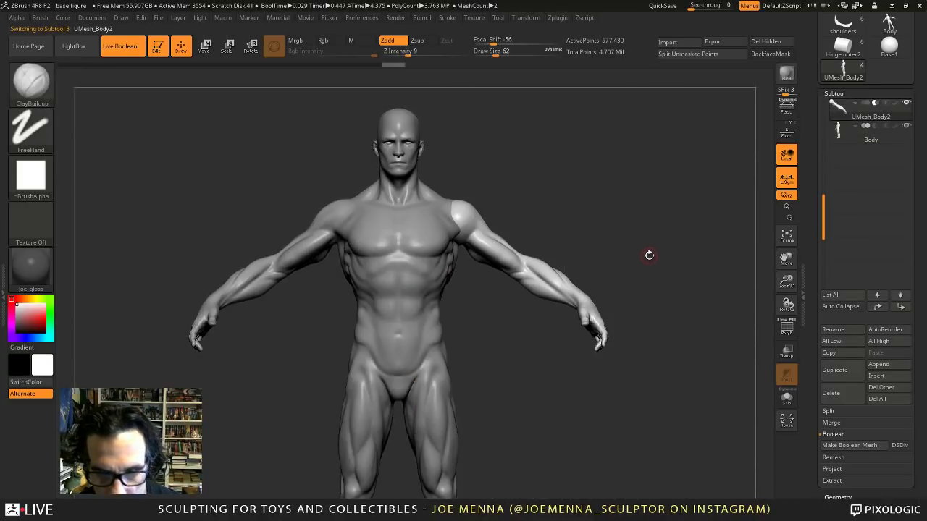
key("w")
left_click_drag(439, 416, 472, 364, "alt")
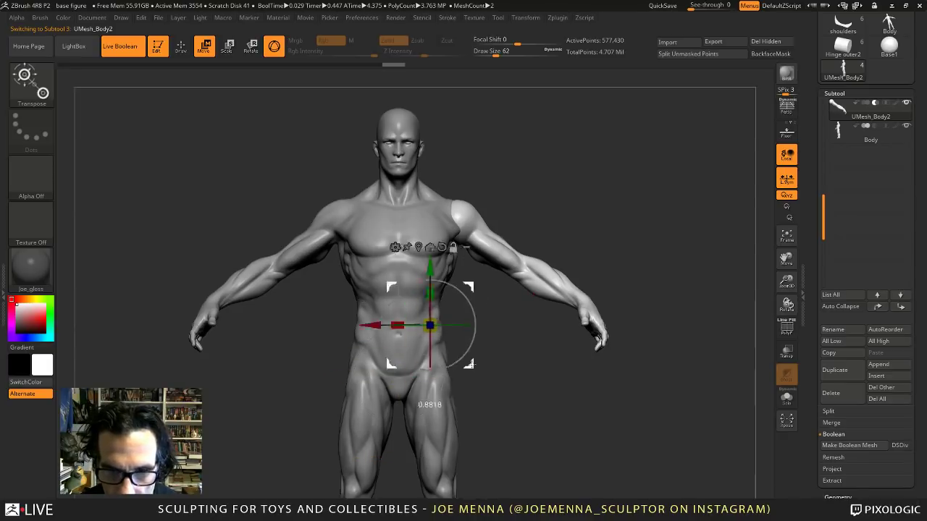
left_click_drag(429, 326, 499, 261, "alt")
Try rotating the arm about its shoulder ball, toggle transparency to check the joint, and undo the rotation.
key("ctrl+z")
left_click(786, 351)
left_click(786, 375)
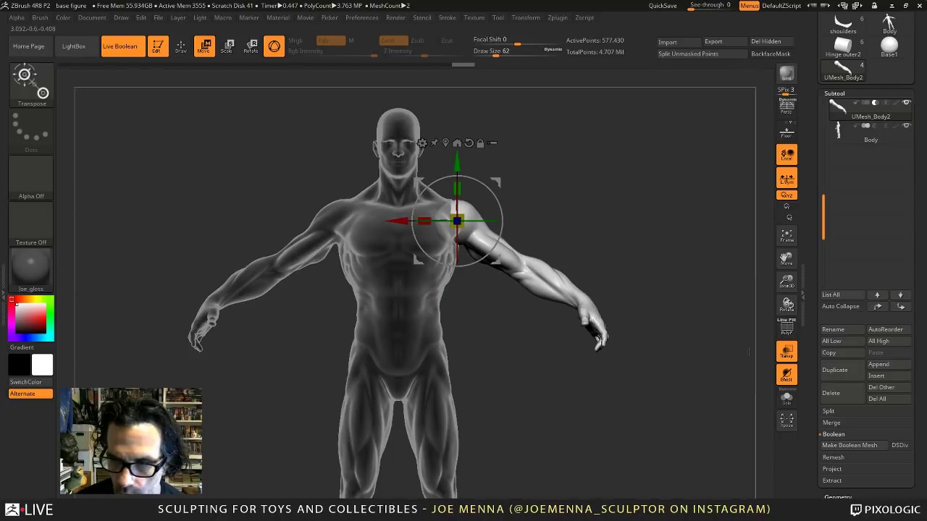
left_click(786, 351)
left_click_drag(502, 216, 496, 244)
key("ctrl+z")
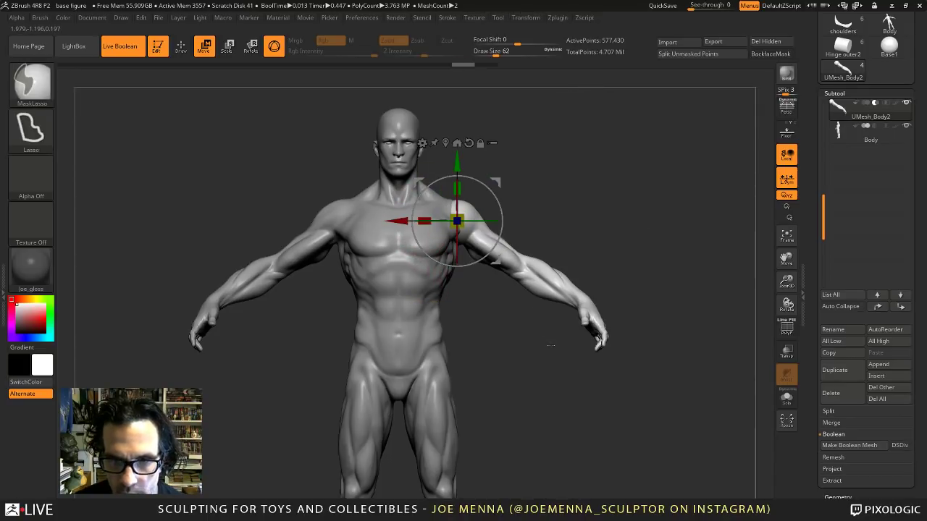
key("ctrl")
key("q")
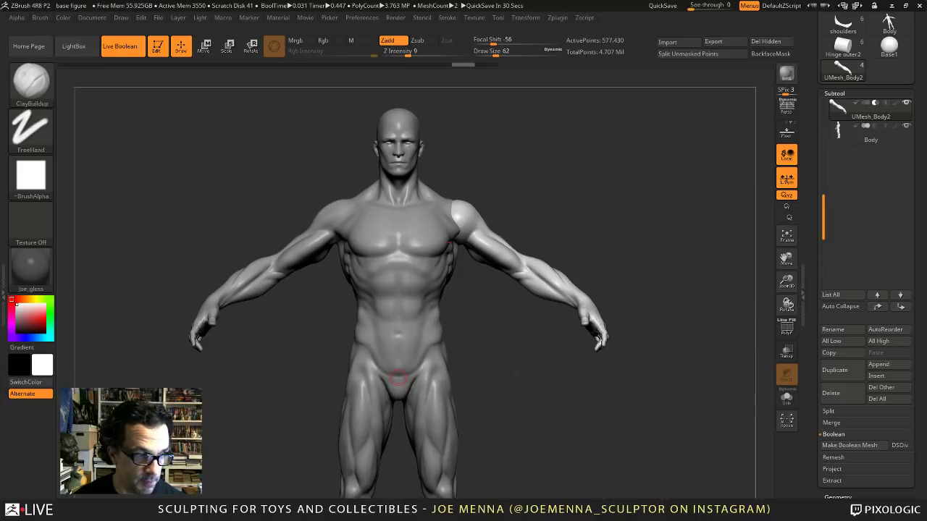
Save the project with the jointed arm and body subtools in place.
mouse_move(505, 314)
right_mouse_down("ctrl")
mouse_move(475, 309)
mouse_move(503, 324)
mouse_move(549, 292)
mouse_move(536, 304)
mouse_move(463, 317)
mouse_move(558, 302)
right_mouse_up("ctrl")
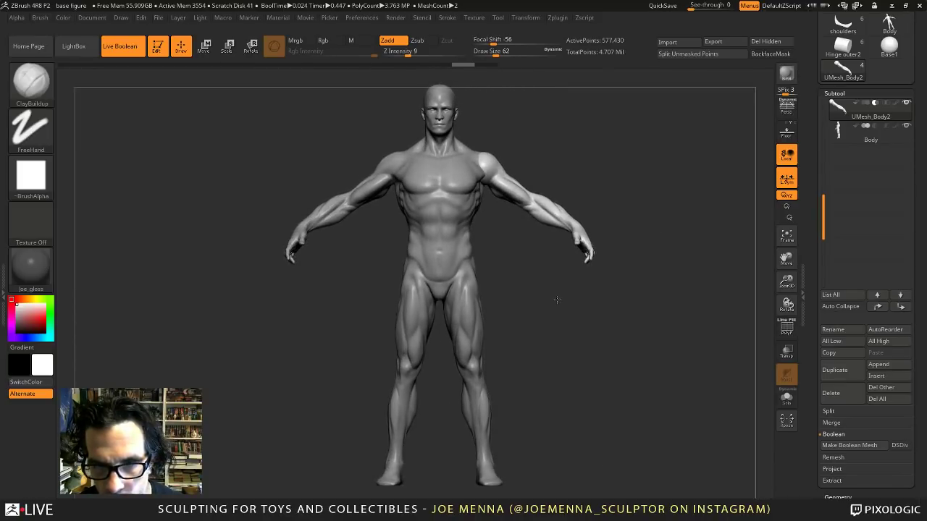
right_click_drag(660, 285, 670, 297, "alt")
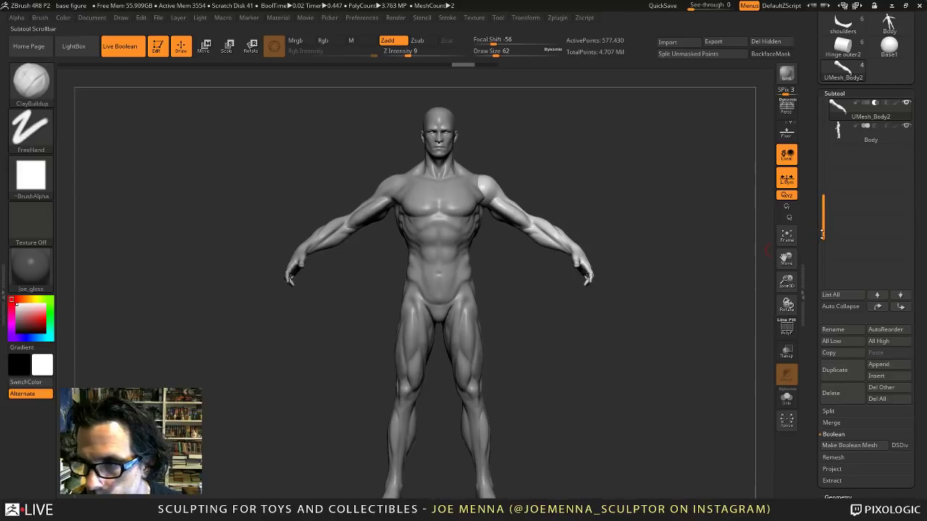
left_click_drag(822, 233, 824, 168)
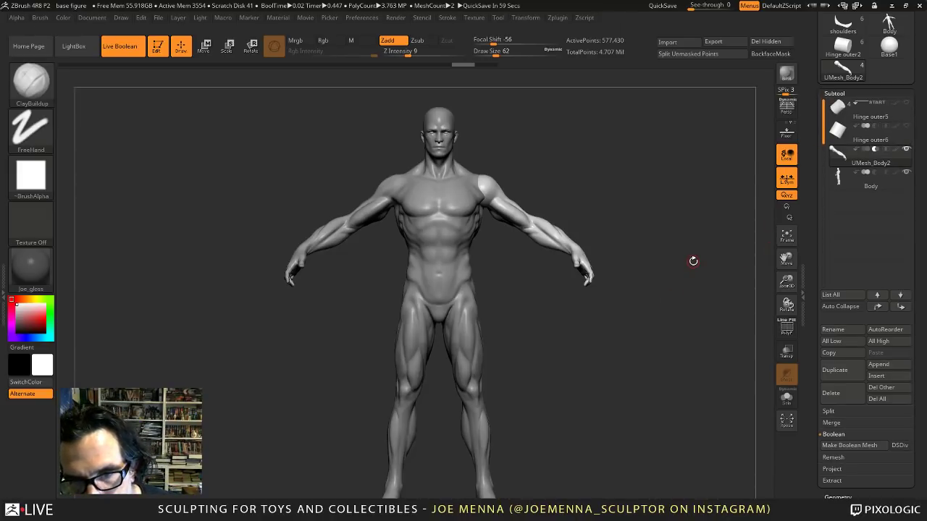
key("ctrl")
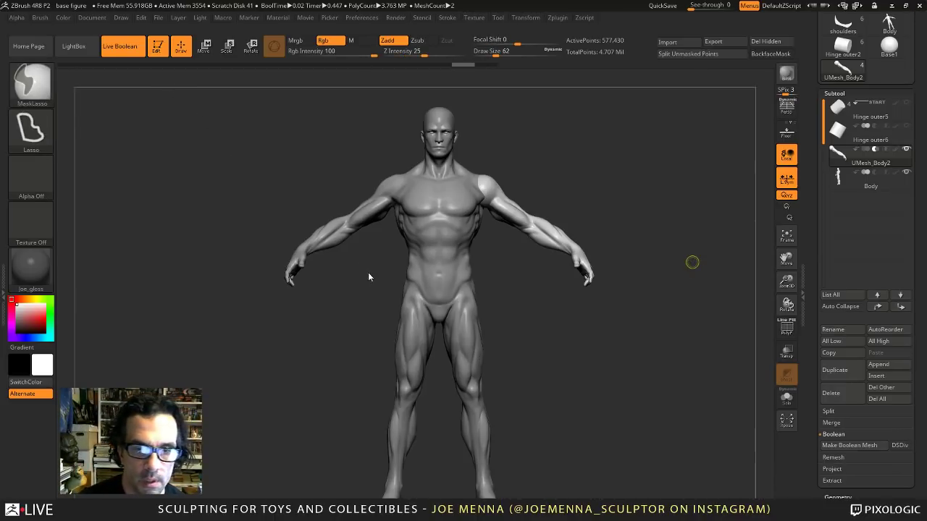
key("ctrl+s")
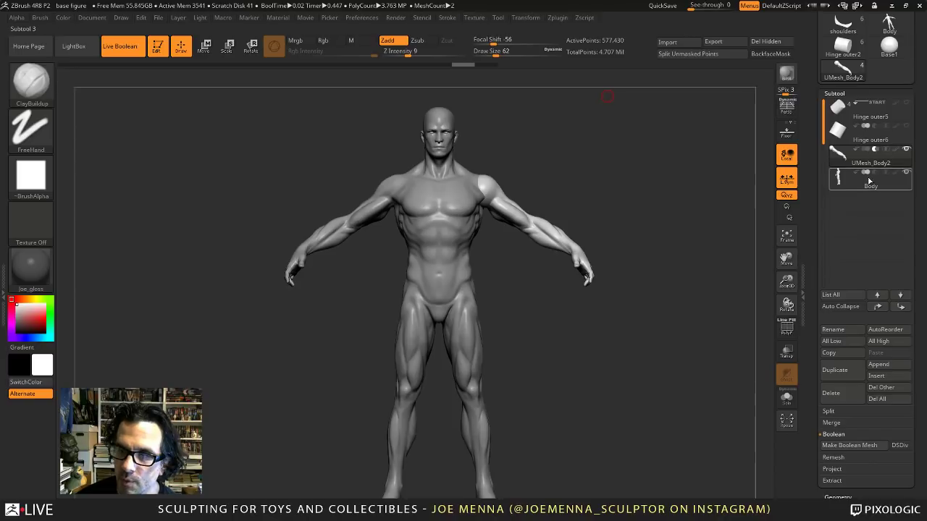
Switch from the jointed base figure to the horned creature's Body tool.
mouse_move(863, 183)
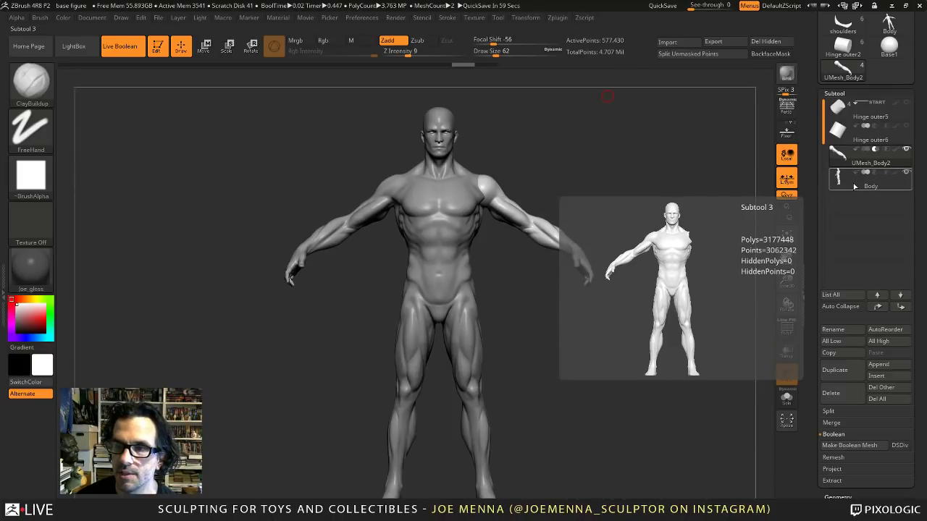
mouse_move(854, 157)
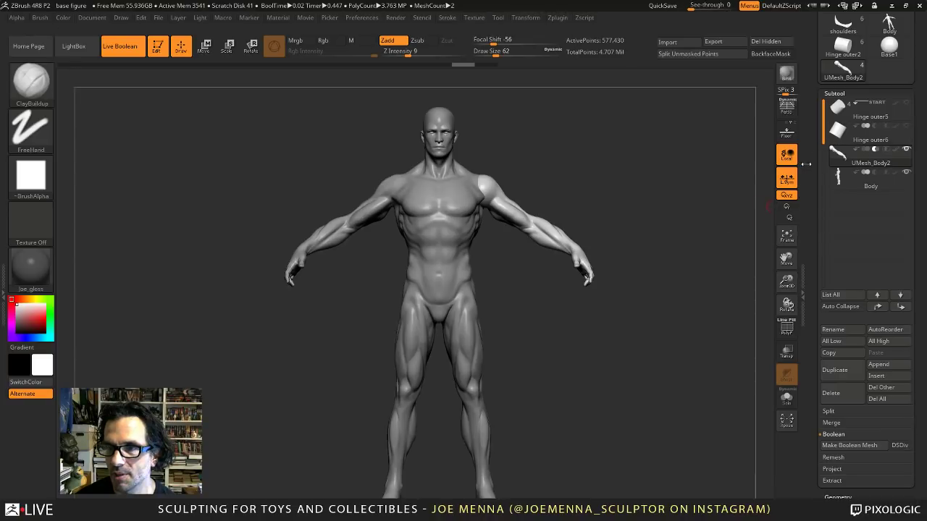
left_click_drag(806, 163, 808, 224)
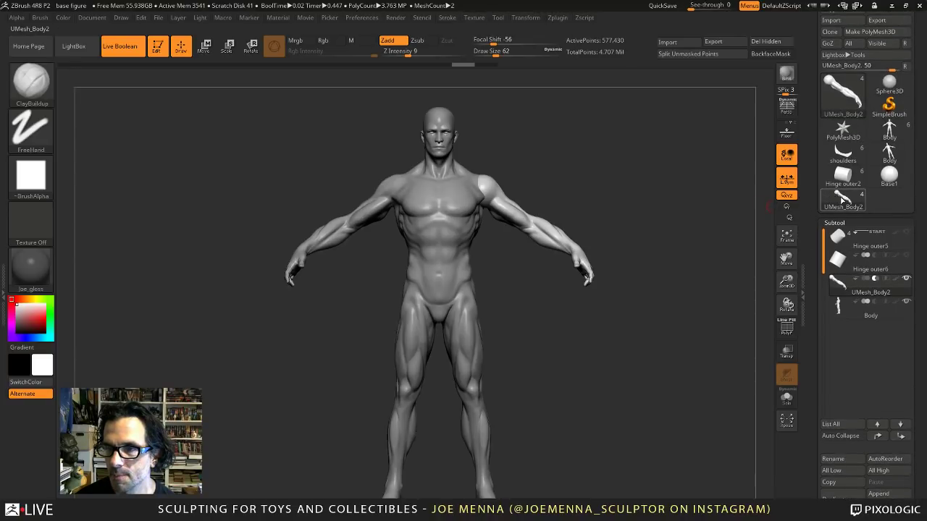
mouse_move(842, 201)
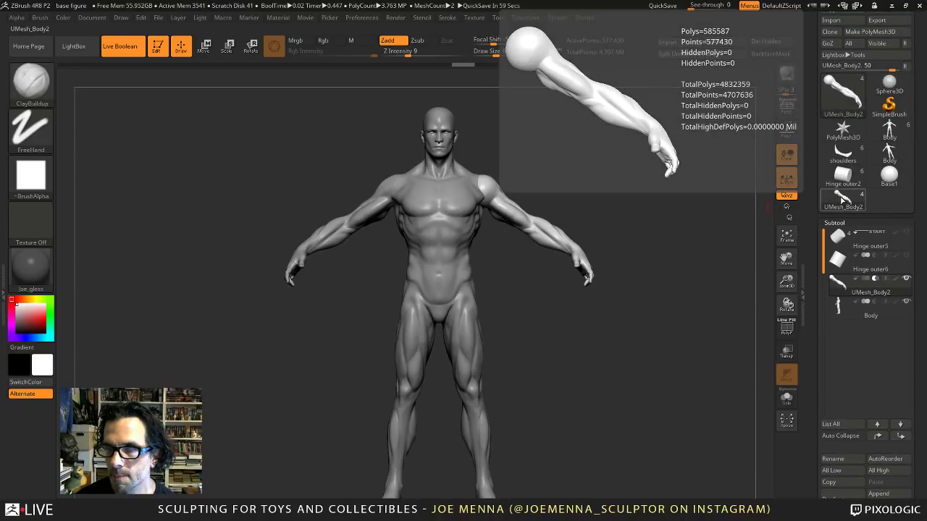
left_click(895, 134)
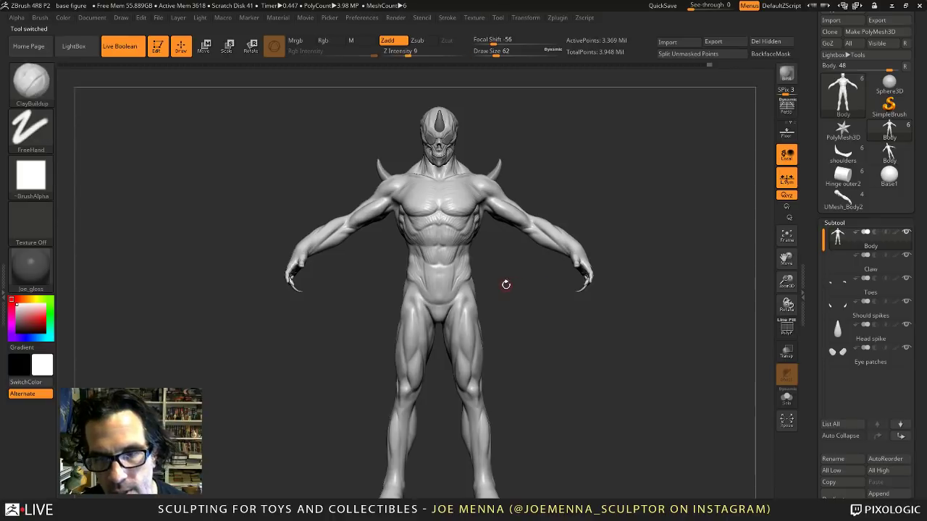
Try bulking out the creature's forearms with the Move brush at a draw size of 299.
right_click_drag(505, 285, 526, 291, "ctrl")
key("space")
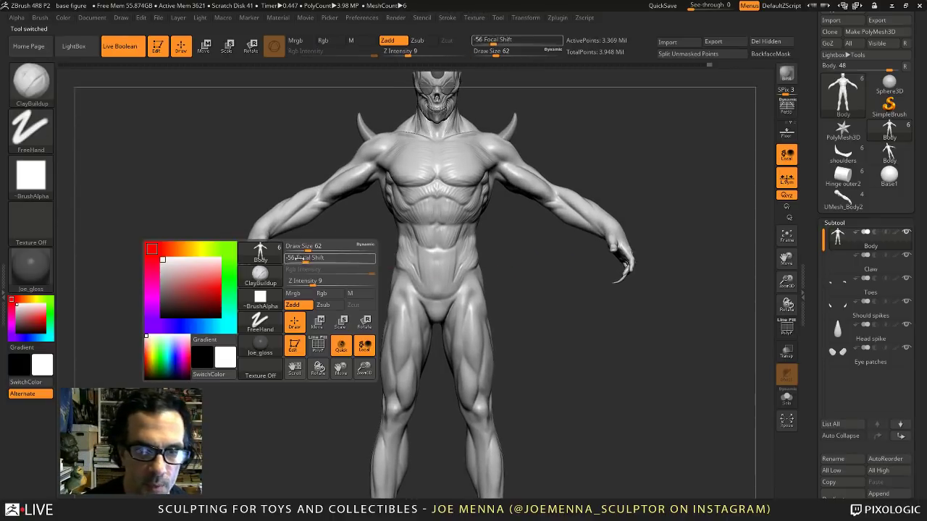
key("b")
left_click(489, 226)
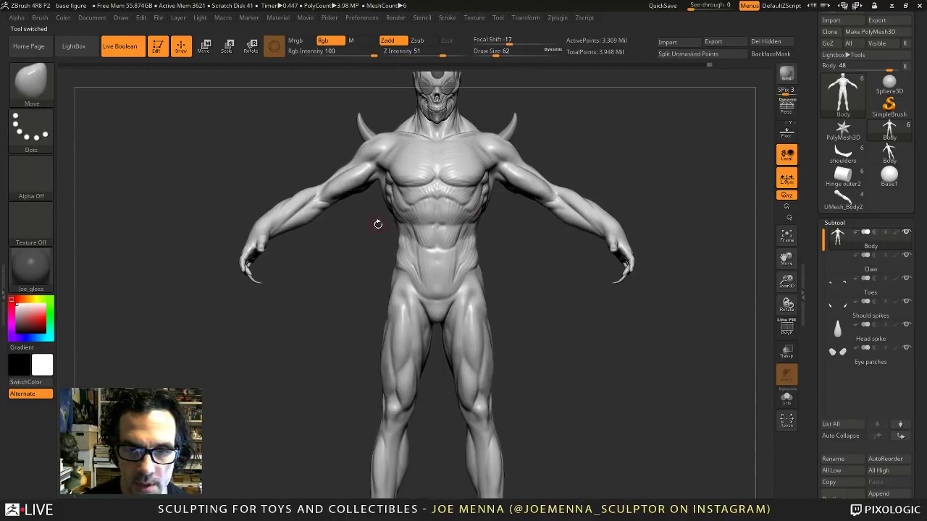
key("space")
left_click_drag(308, 225, 351, 224)
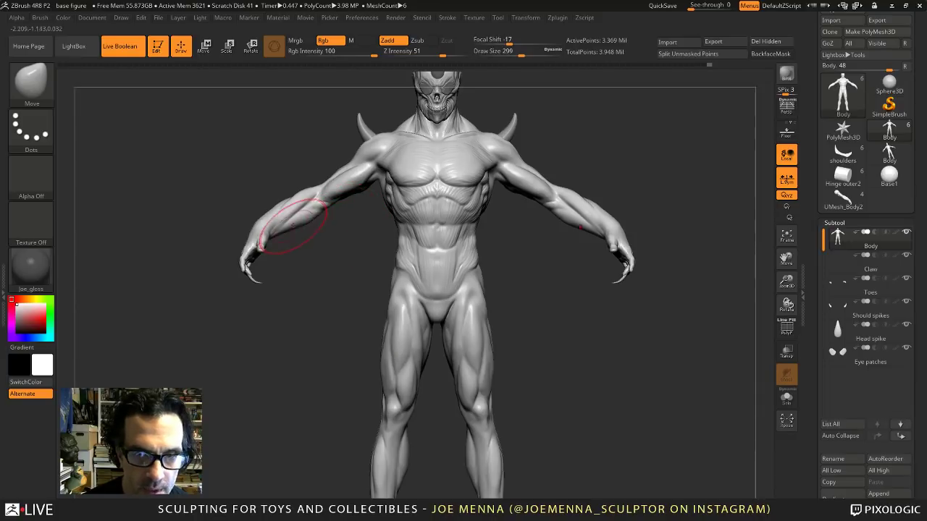
mouse_move(292, 222)
left_mouse_down()
mouse_move(300, 228)
mouse_move(276, 208)
mouse_move(282, 197)
left_mouse_up()
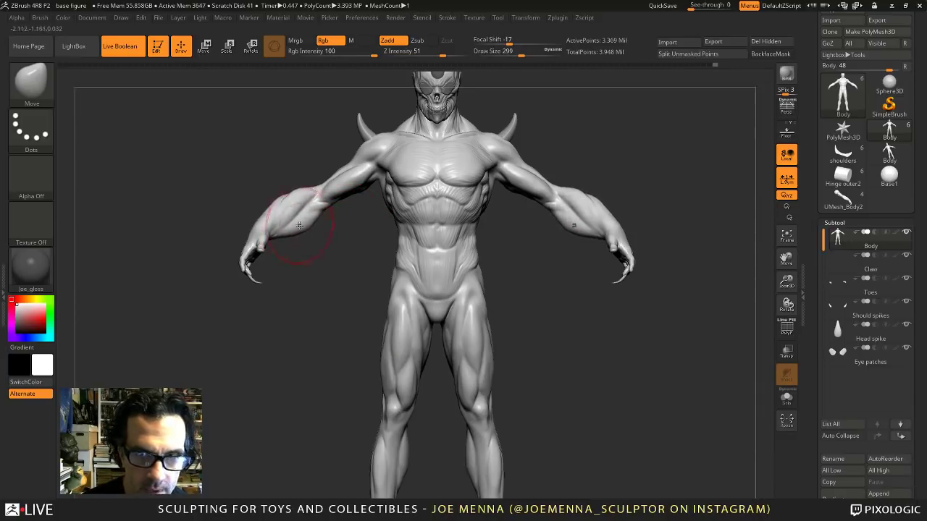
right_click_drag(305, 224, 335, 281, "ctrl")
left_click_drag(474, 287, 466, 311)
right_click_drag(466, 312, 437, 380, "ctrl")
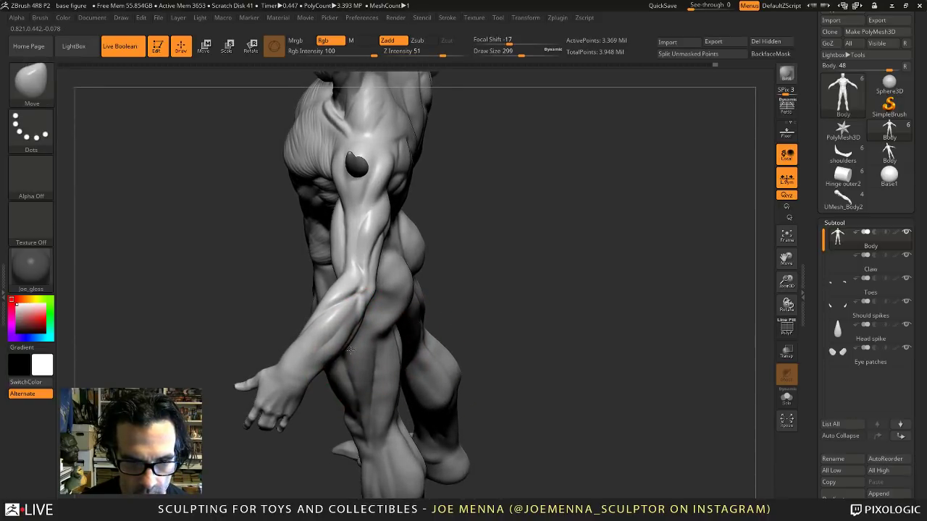
Undo the last Move stroke and try reshaping the forearm's outline from the side.
key("ctrl+z")
left_click_drag(343, 344, 347, 351)
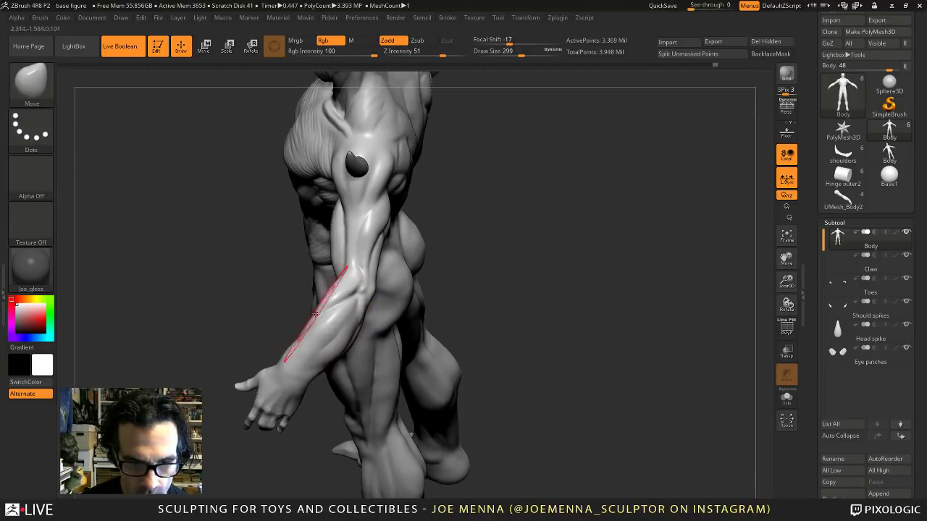
mouse_move(320, 319)
left_mouse_down()
mouse_move(301, 326)
mouse_move(352, 335)
mouse_move(377, 323)
left_mouse_up()
right_click_drag(426, 339, 569, 265, "ctrl")
mouse_move(569, 265)
left_mouse_down()
mouse_move(593, 271)
mouse_move(532, 303)
left_mouse_up()
left_click_drag(505, 398, 513, 328, "alt")
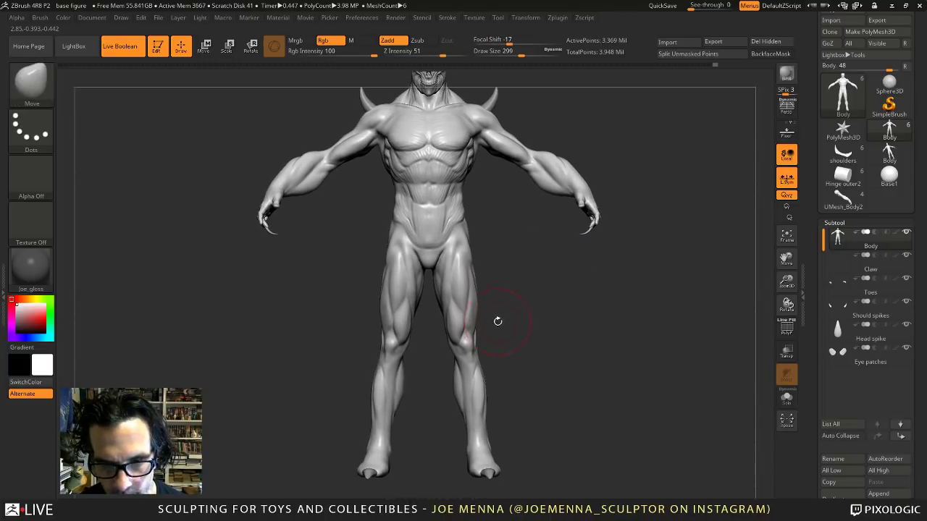
Examine the creature's overall proportions from the front and the back.
right_click_drag(498, 322, 552, 284, "ctrl")
mouse_move(552, 283)
left_mouse_down()
mouse_move(569, 306)
mouse_move(543, 343)
left_mouse_up()
key("ctrl")
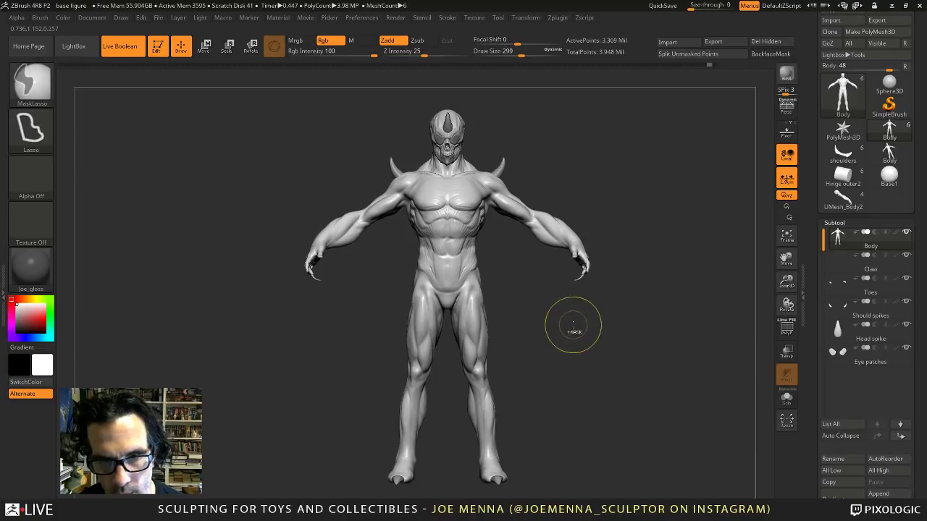
mouse_move(573, 326)
right_mouse_down("ctrl")
mouse_move(560, 329)
mouse_move(565, 343)
right_mouse_up("ctrl")
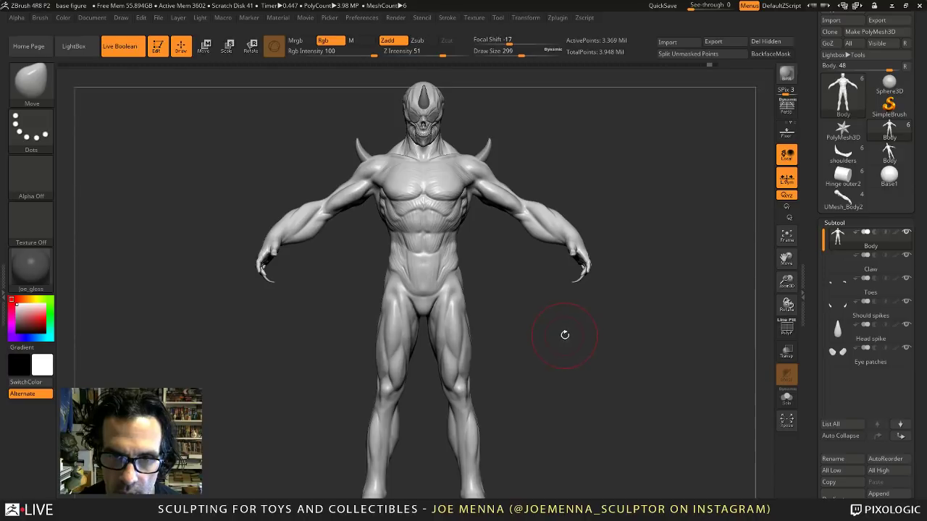
left_click_drag(564, 336, 569, 340)
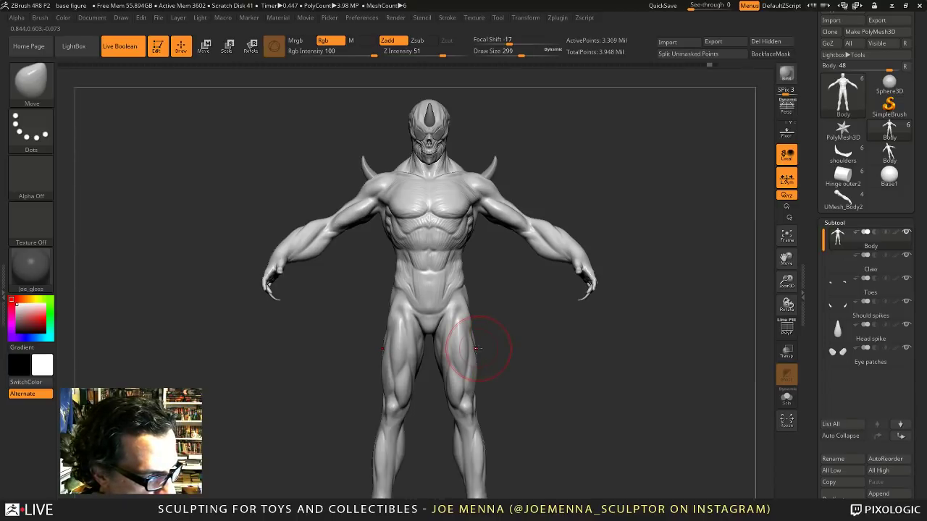
left_click_drag(476, 307, 528, 305)
mouse_move(489, 308)
left_mouse_down()
mouse_move(540, 307)
mouse_move(571, 293)
left_mouse_up()
left_click_drag(638, 279, 501, 301, "alt")
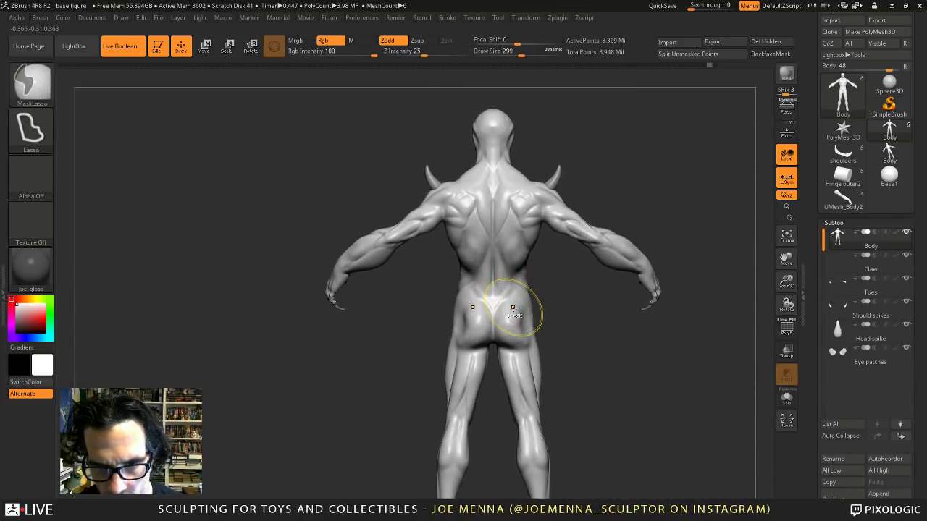
mouse_move(542, 309)
left_mouse_down()
mouse_move(611, 296)
mouse_move(551, 308)
left_mouse_up()
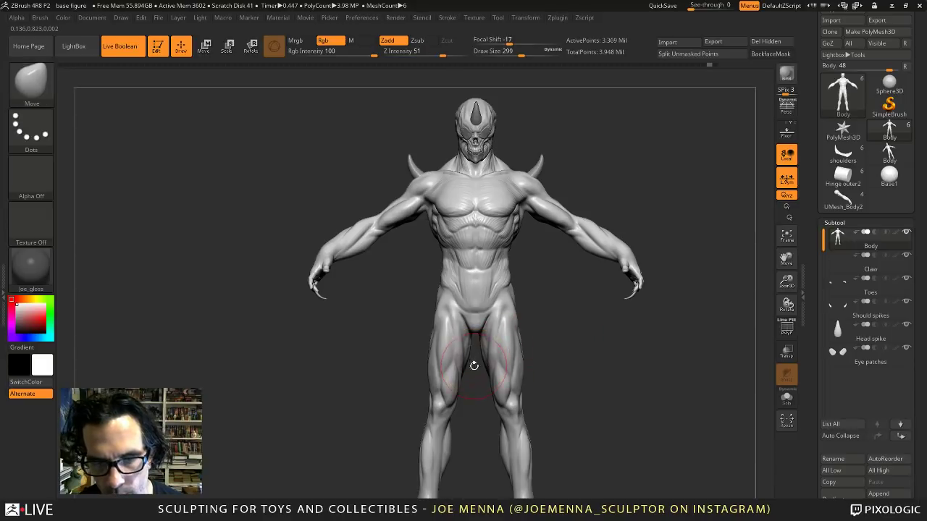
Choose the DamStandard brush and set its draw size to 59 for carving the hips and thighs.
mouse_move(471, 368)
right_mouse_down("alt")
mouse_move(497, 324)
mouse_move(497, 351)
right_mouse_up("alt")
key("space")
left_click(425, 350)
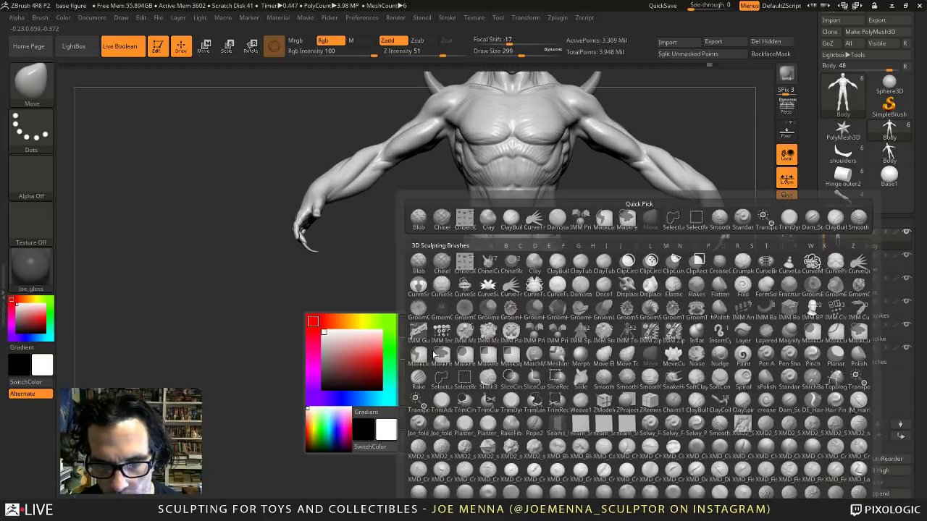
left_click(557, 219)
key("space")
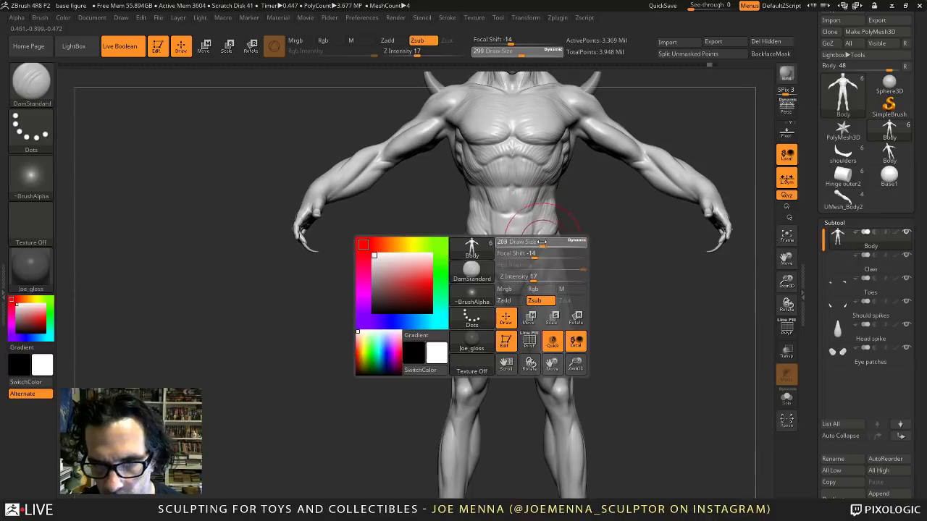
mouse_move(496, 291)
right_mouse_down()
mouse_move(523, 286)
mouse_move(515, 325)
right_mouse_up()
key("space")
left_click_drag(469, 313, 459, 313)
mouse_move(458, 313)
right_mouse_down()
mouse_move(512, 318)
mouse_move(461, 353)
right_mouse_up()
mouse_move(565, 322)
right_mouse_down("ctrl")
mouse_move(508, 349)
mouse_move(612, 345)
right_mouse_up("ctrl")
mouse_move(507, 296)
right_mouse_down()
mouse_move(496, 351)
mouse_move(502, 326)
right_mouse_up()
key("space")
left_click_drag(478, 320, 480, 320)
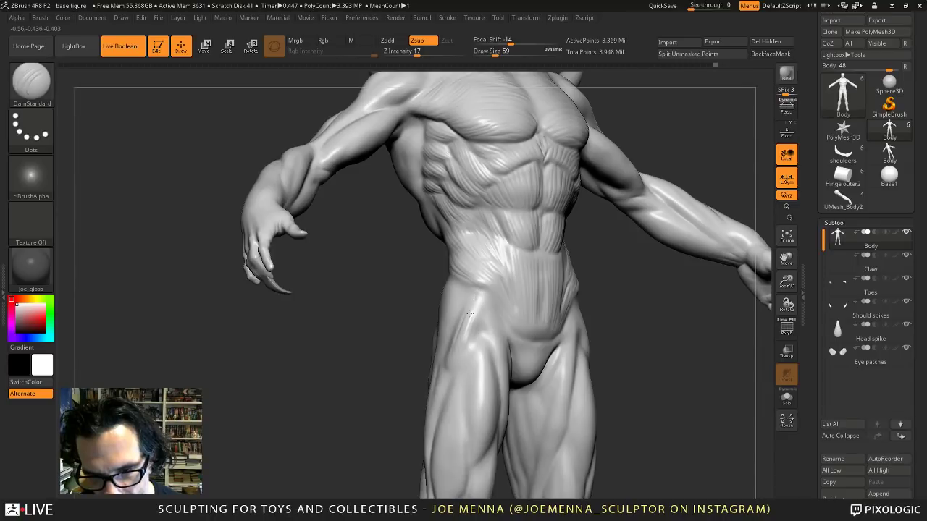
Carve muscle fiber lines down the front and inner side of the creature's upper thighs with DamStandard.
right_click_drag(468, 348, 490, 310)
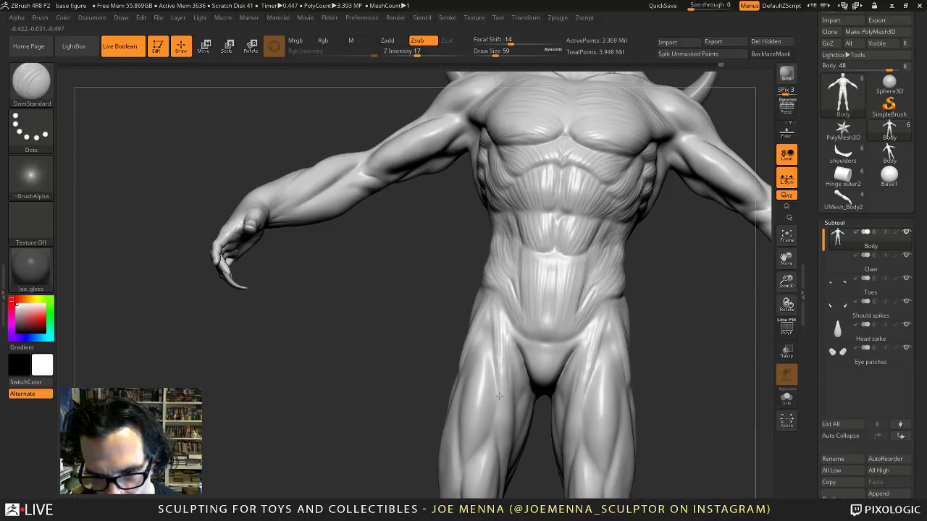
mouse_move(502, 414)
right_mouse_down("alt")
mouse_move(526, 331)
mouse_move(514, 306)
right_mouse_up("alt")
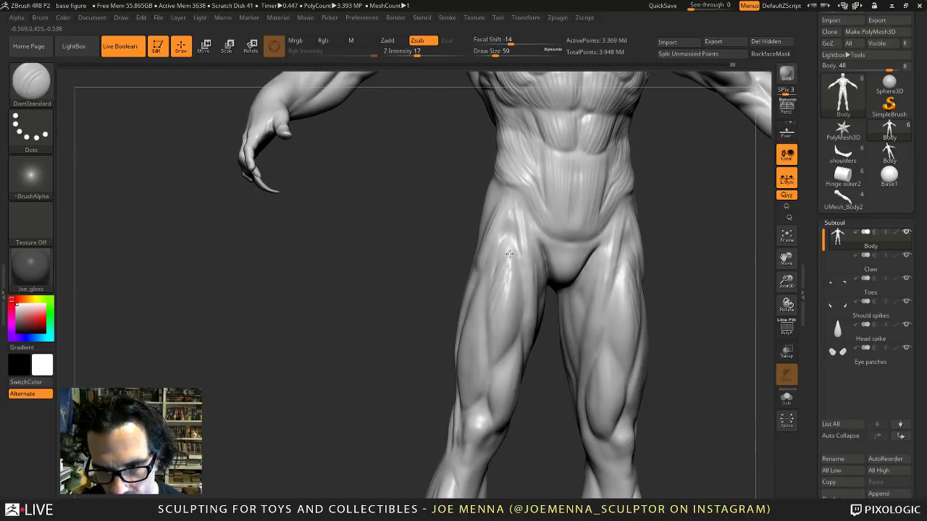
left_click_drag(510, 254, 501, 308)
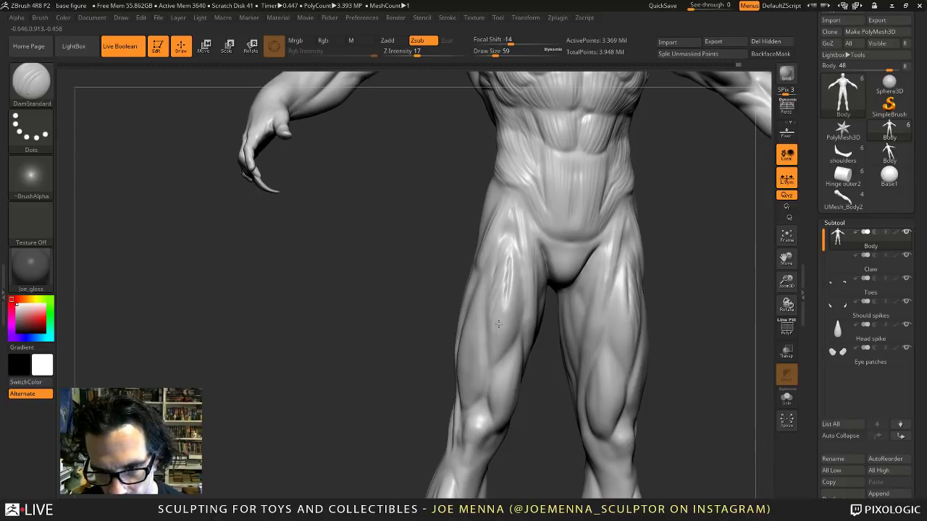
right_click_drag(506, 331, 510, 336)
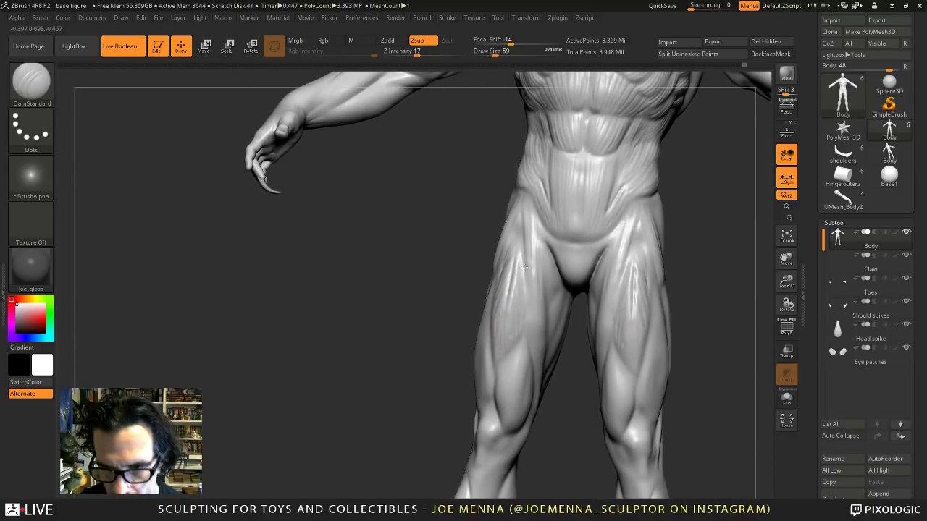
right_click_drag(548, 279, 454, 374, "shift")
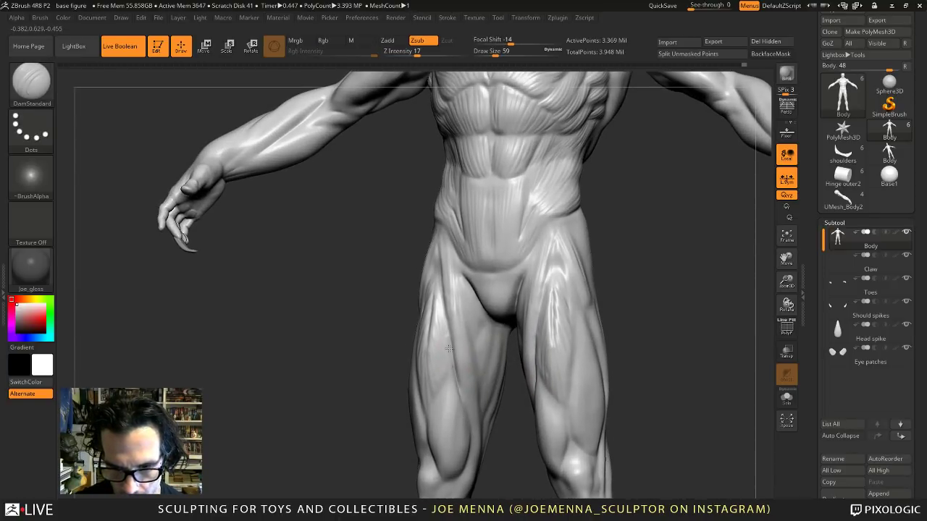
left_click_drag(471, 355, 477, 383)
right_click_drag(477, 384, 468, 353)
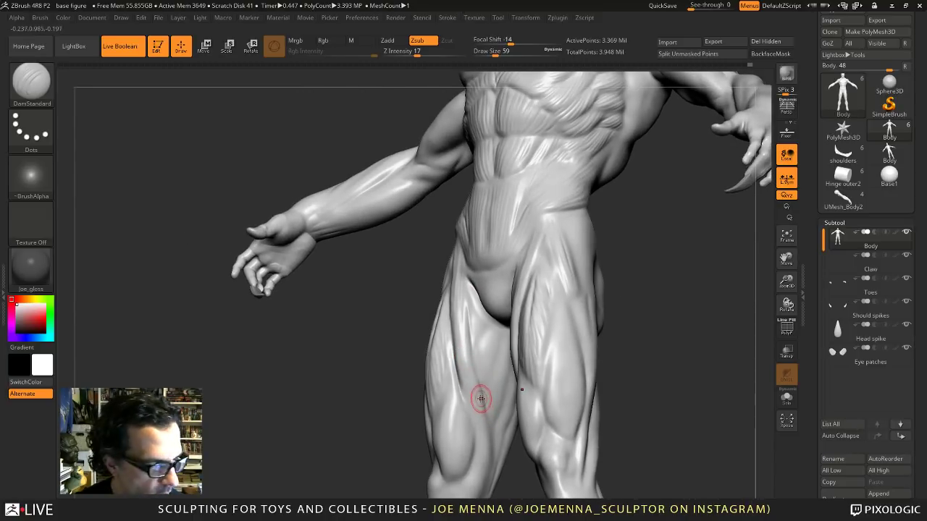
Carve muscle fiber lines along the front and outer side of the upper thighs with DamStandard, smoothing where needed.
right_click_drag(478, 396, 480, 335, "alt")
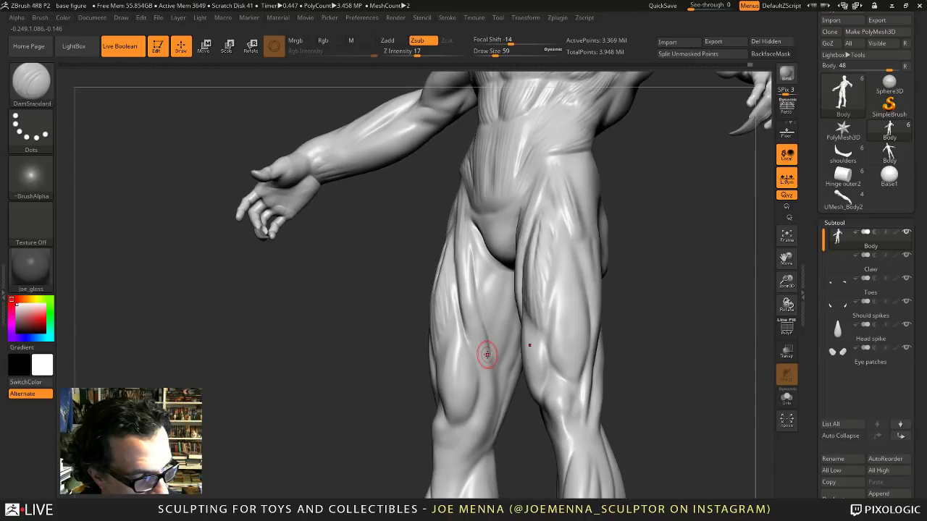
right_click_drag(488, 322, 519, 323)
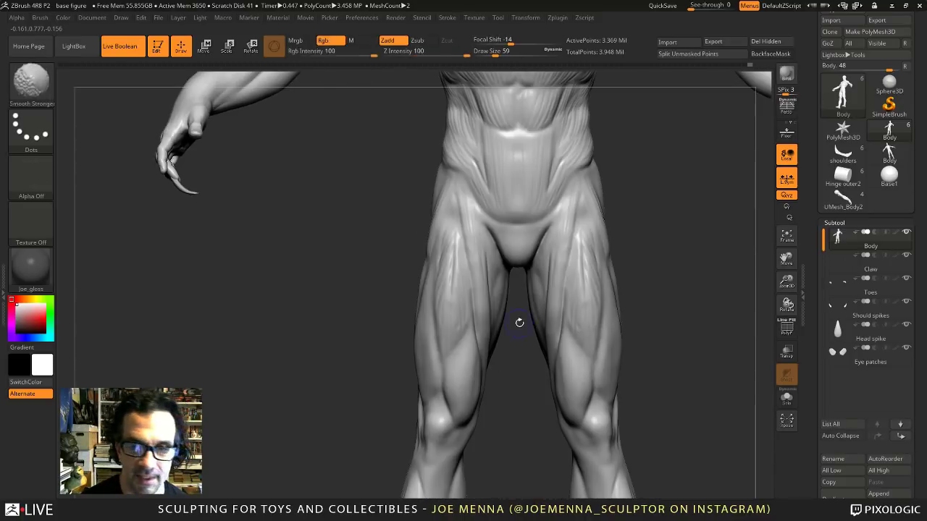
right_click_drag(468, 296, 510, 306)
right_click_drag(424, 297, 419, 286)
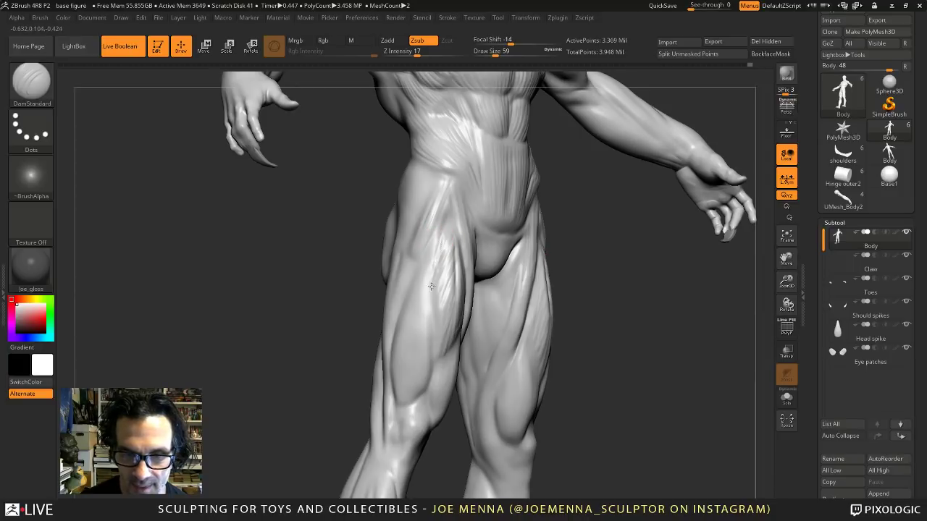
left_click_drag(431, 286, 436, 264)
right_click_drag(435, 319, 450, 307)
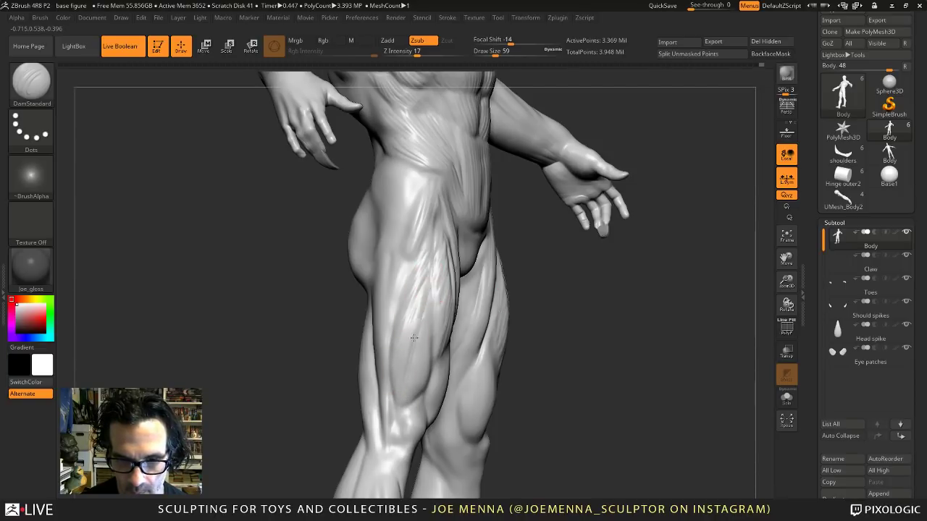
Extend the carved muscle fiber lines down the outer front of the thighs toward the knees.
left_click_drag(430, 339, 422, 385)
mouse_move(430, 370)
right_mouse_down()
mouse_move(398, 368)
mouse_move(415, 370)
right_mouse_up()
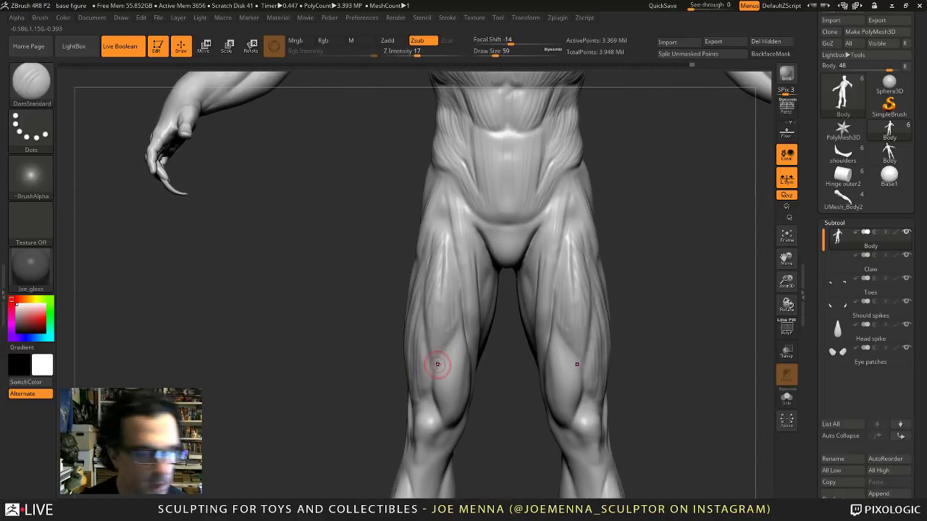
left_click_drag(450, 346, 437, 392)
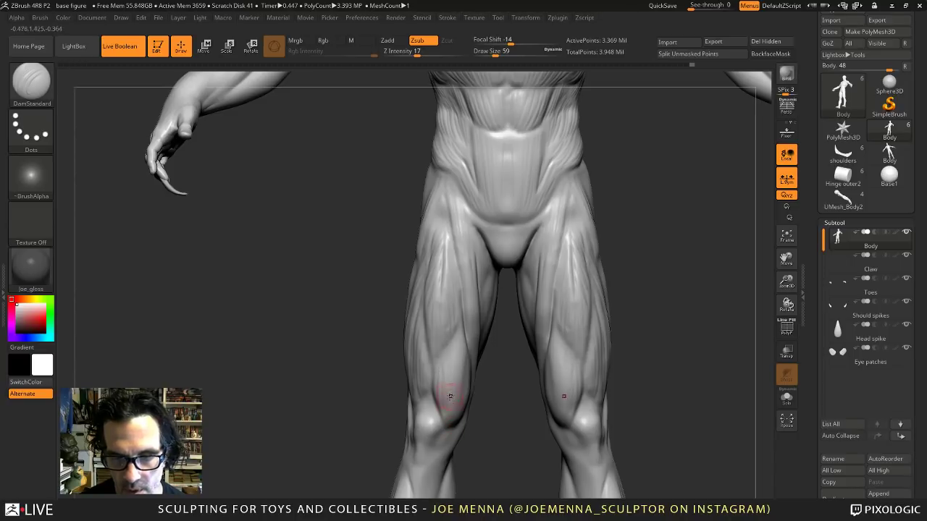
Try carving fiber lines into the teardrop muscle above the inner knee at draw size 59.
right_click_drag(449, 396, 444, 368)
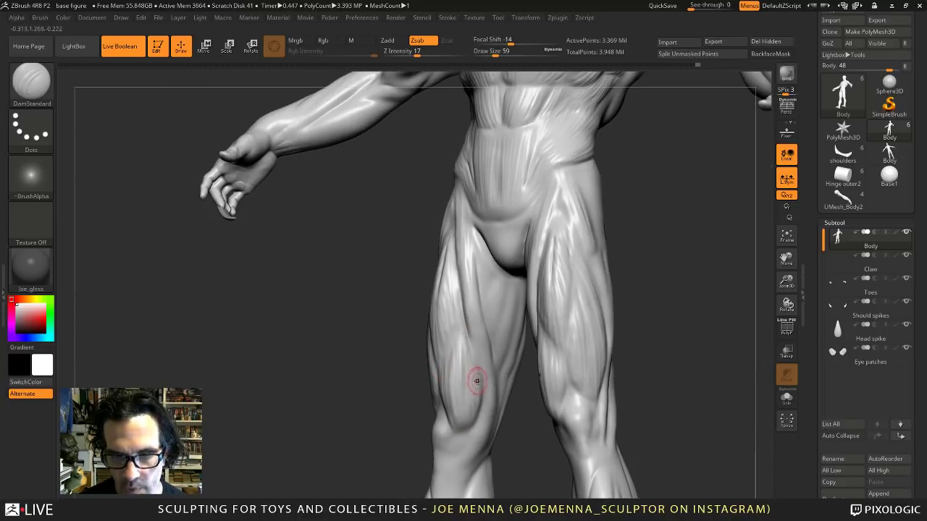
right_click_drag(473, 381, 494, 381, "shift")
key("ctrl")
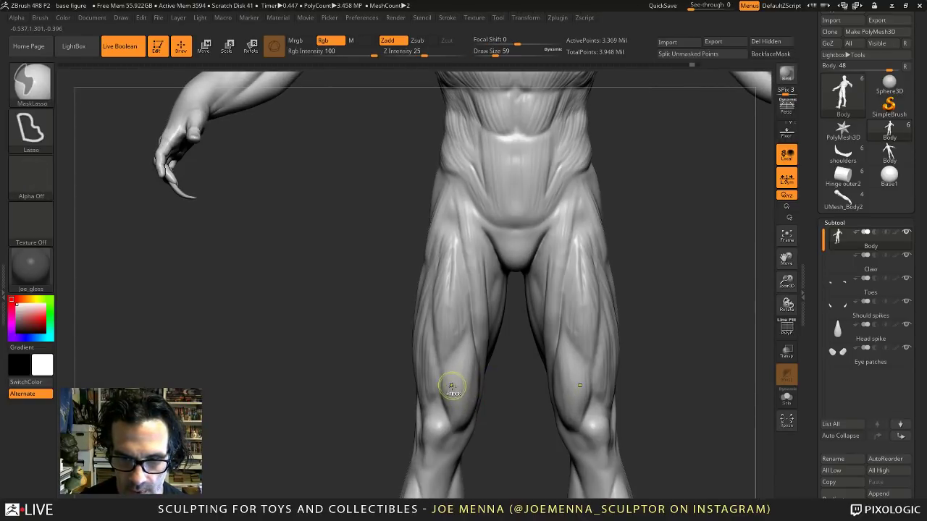
right_click_drag(452, 382, 463, 352)
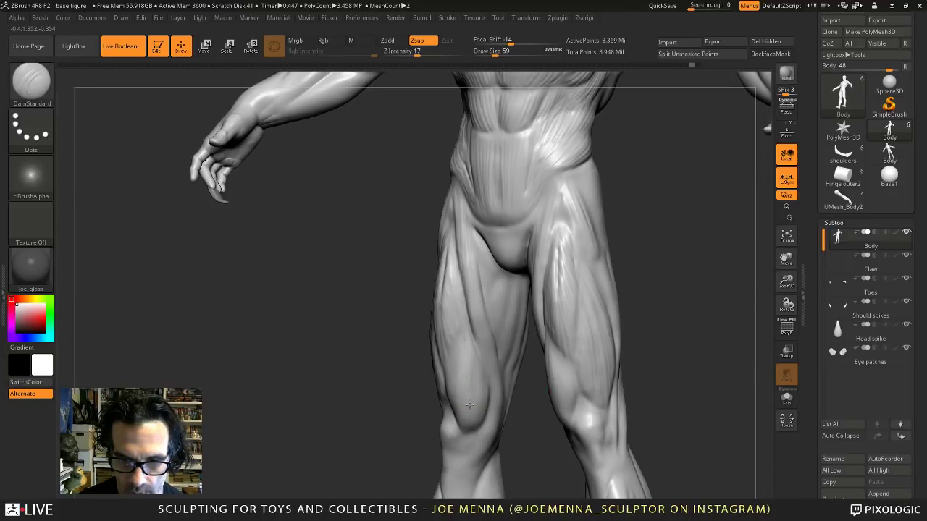
right_click_drag(466, 391, 457, 353, "shift")
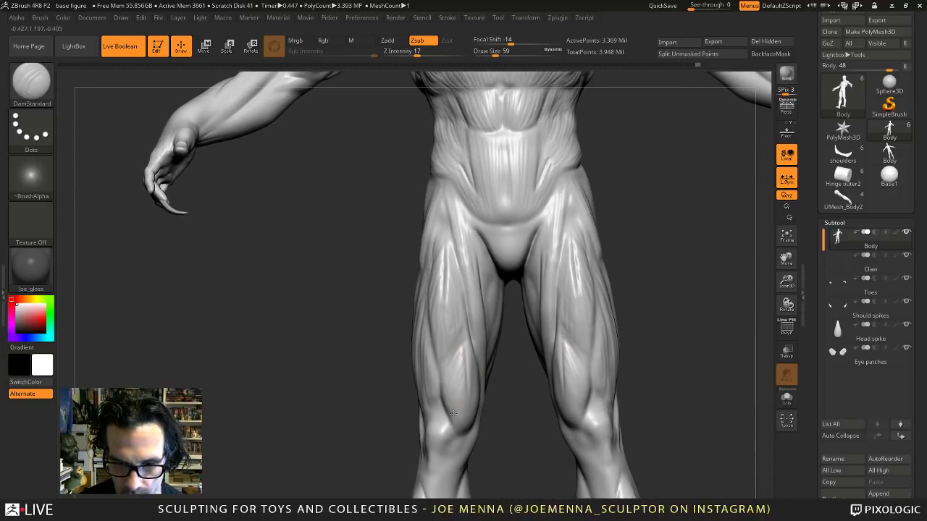
right_click_drag(462, 427, 450, 416)
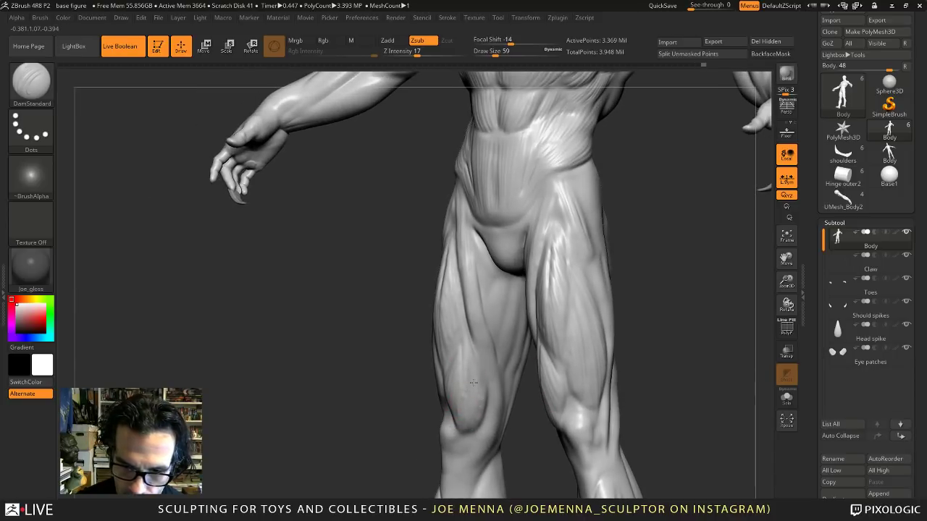
mouse_move(482, 386)
right_mouse_down("shift")
mouse_move(504, 366)
mouse_move(509, 352)
mouse_move(500, 348)
right_mouse_up("shift")
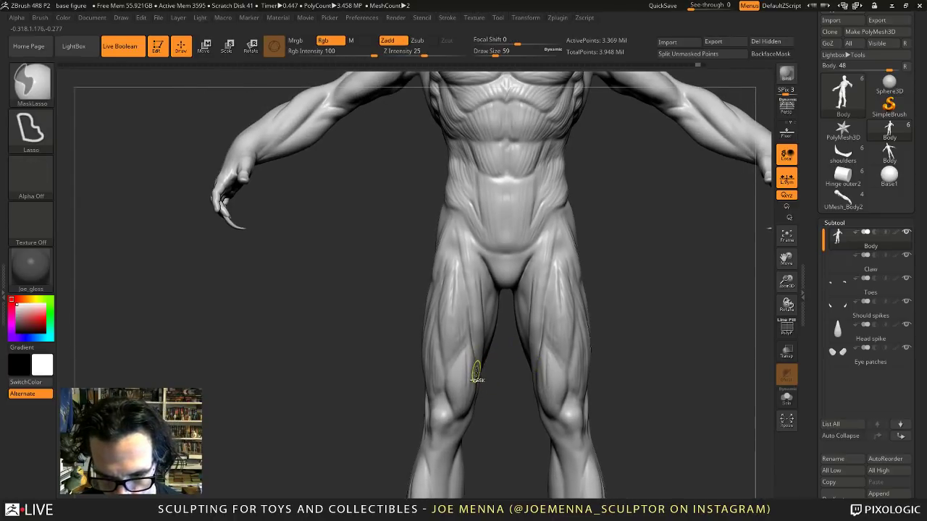
Set the DamStandard draw size to 51 and carve fiber lines down the teardrop muscle above the inner knee.
right_click_drag(475, 376, 455, 368, "ctrl")
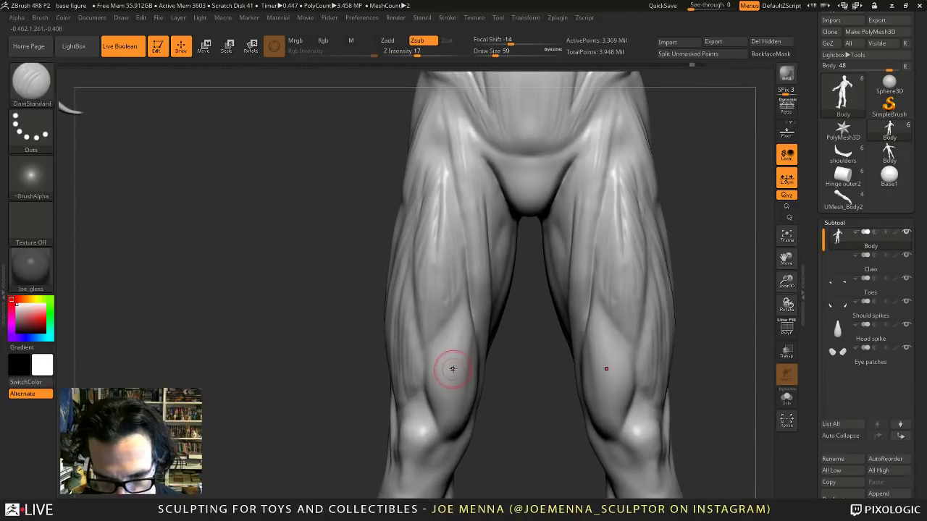
key("space")
left_click_drag(436, 349, 438, 344)
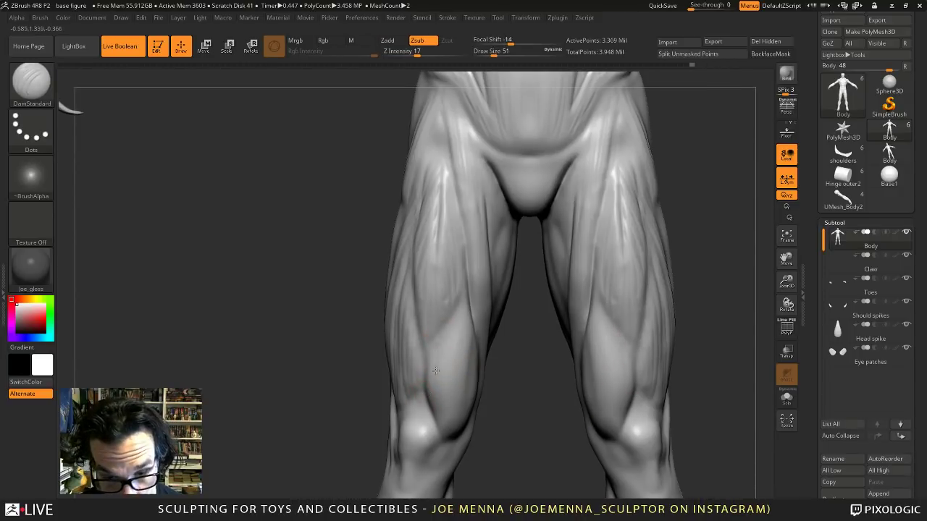
right_click_drag(441, 401, 456, 340)
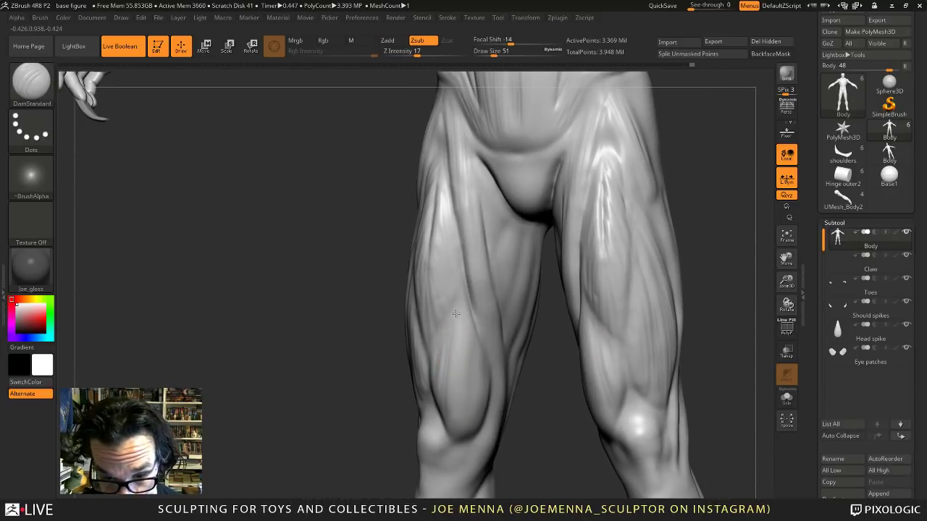
left_click_drag(460, 305, 465, 435)
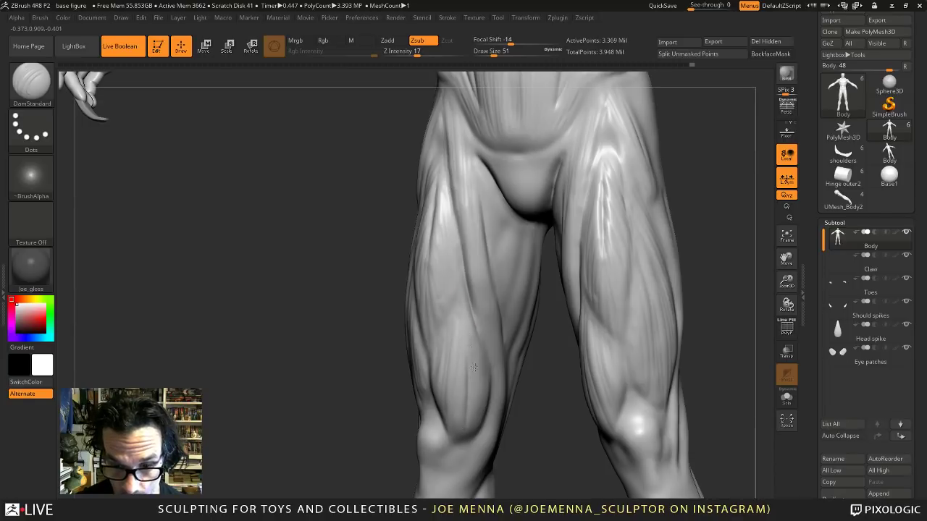
left_click_drag(474, 368, 472, 411)
Deepen the diagonal crease separating the central thigh muscle from the teardrop muscle above the knee.
right_click_drag(487, 399, 526, 294, "ctrl")
right_click_drag(505, 351, 505, 423, "ctrl")
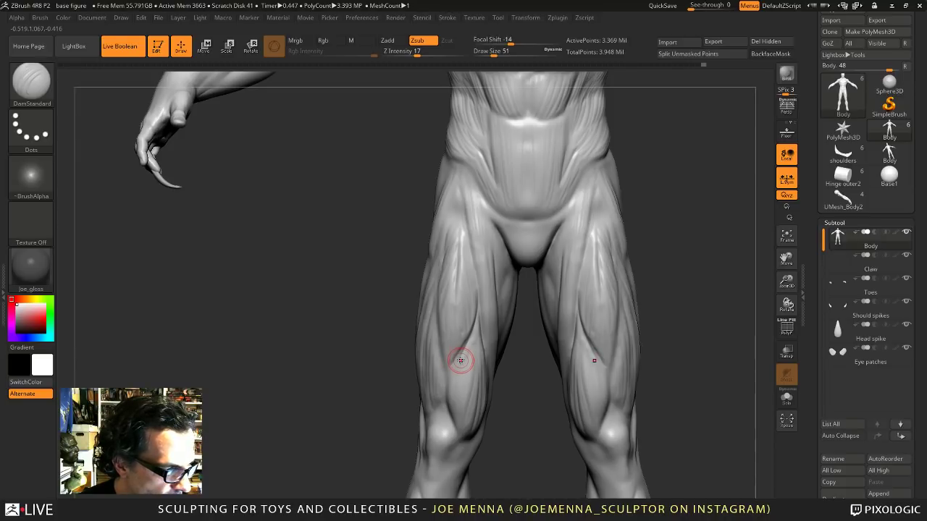
right_click_drag(467, 352, 471, 350)
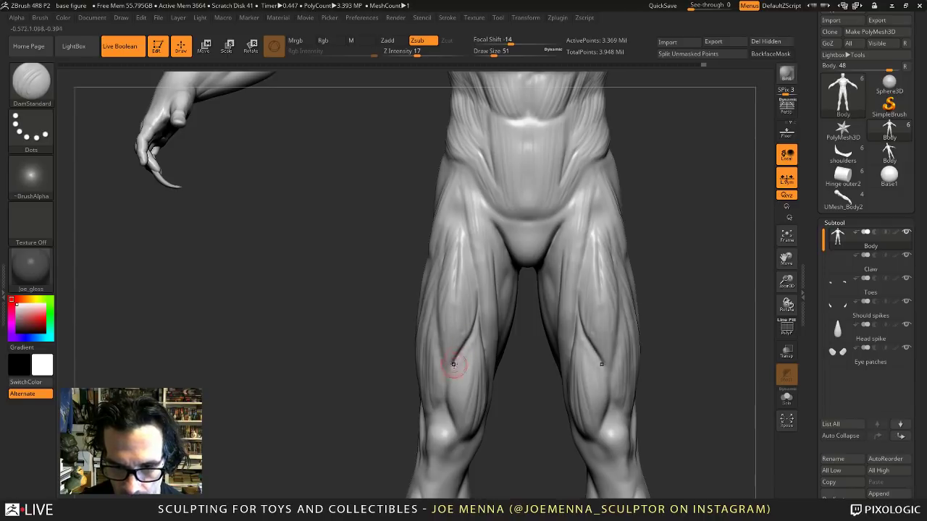
mouse_move(472, 326)
right_mouse_down()
mouse_move(484, 303)
mouse_move(441, 330)
right_mouse_up()
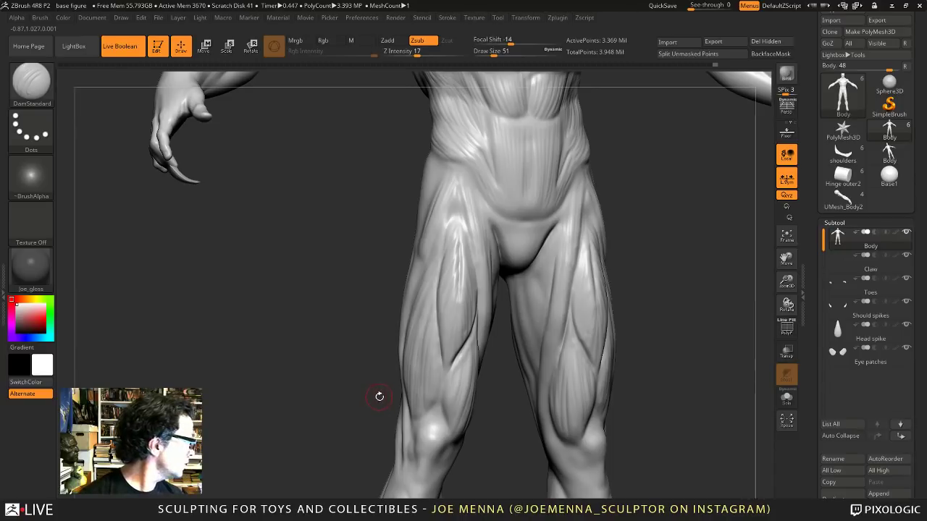
right_click_drag(449, 381, 434, 380, "shift")
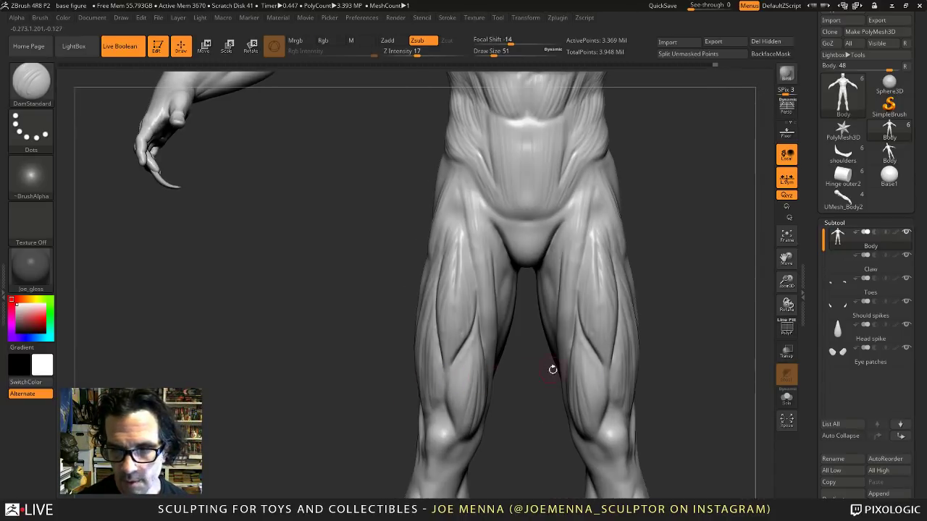
Sharpen the grooves outlining the thigh muscles from the hip down the outer side of the leg.
right_click_drag(553, 372, 540, 265, "ctrl")
right_click_drag(550, 363, 502, 366, "alt")
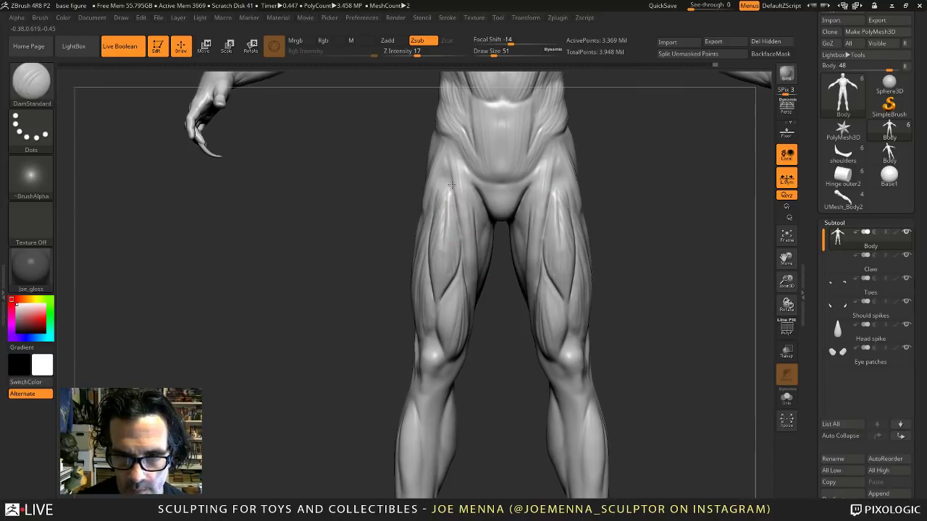
right_click_drag(461, 203, 478, 265, "ctrl")
right_click_drag(443, 326, 398, 384)
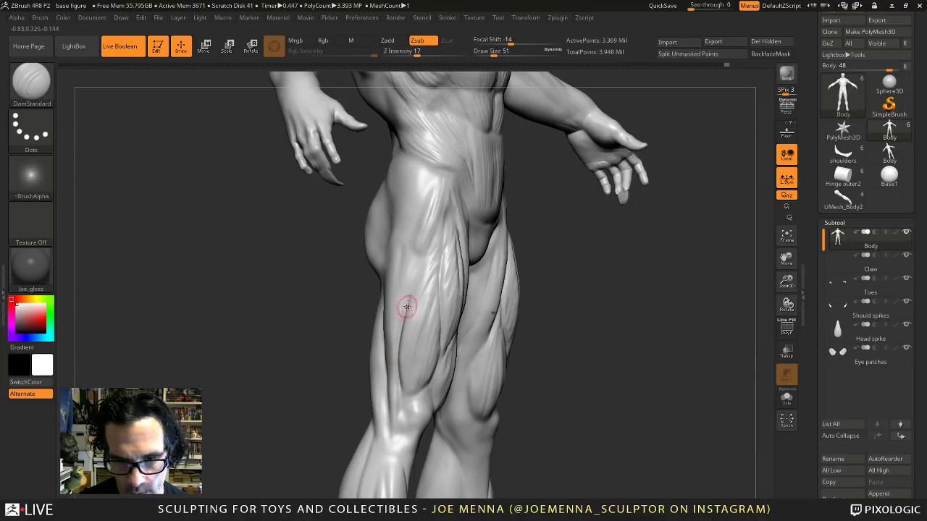
right_click_drag(429, 250, 524, 326, "ctrl")
Check the legs against the whole figure, then refine the outer thigh with DamStandard at draw size 68 and smooth it.
left_click_drag(533, 305, 523, 327)
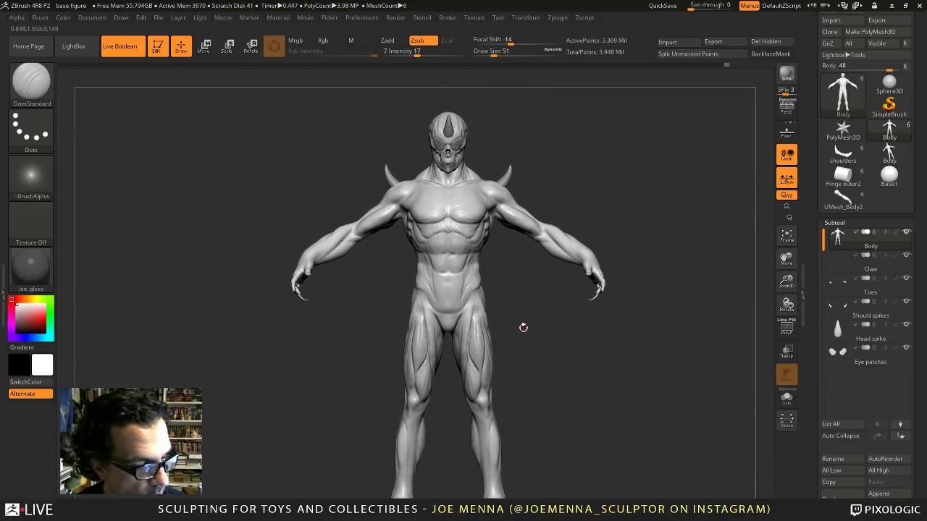
right_click_drag(524, 326, 479, 350, "ctrl")
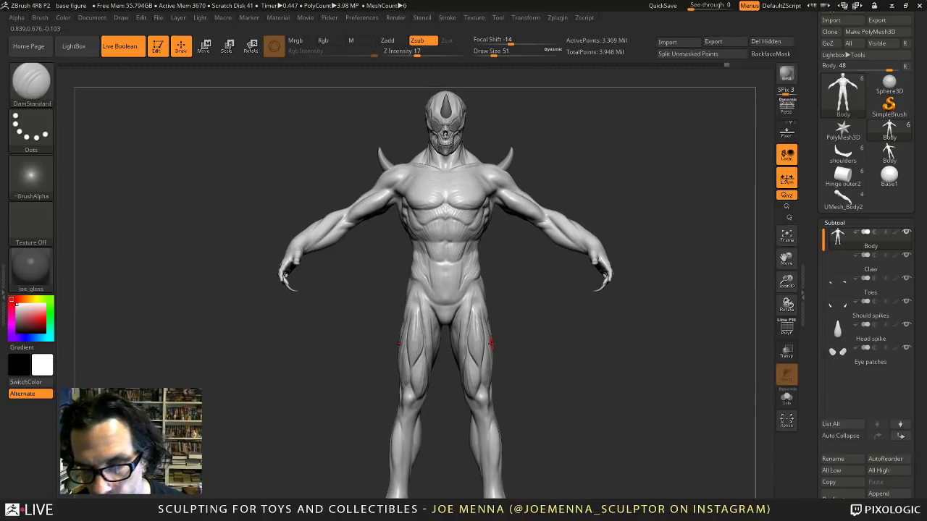
right_click_drag(491, 344, 440, 363, "ctrl")
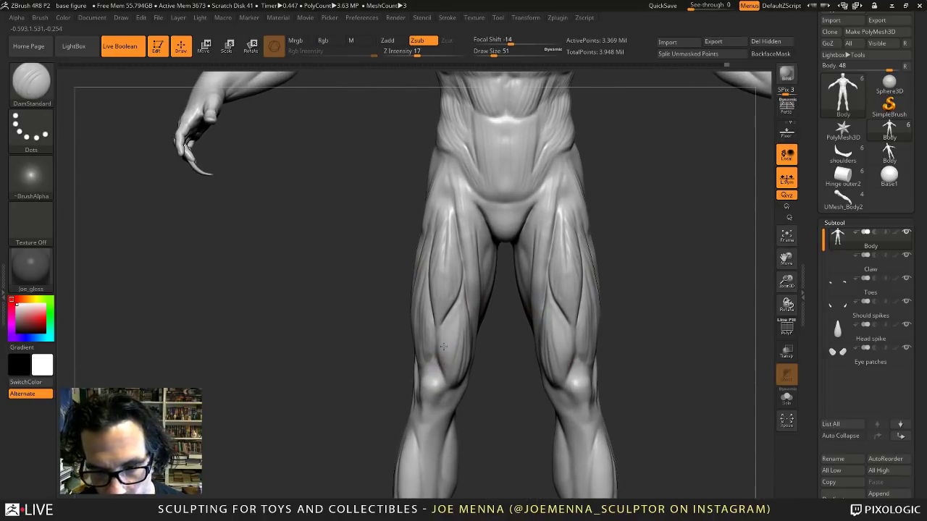
mouse_move(450, 347)
right_mouse_down("ctrl")
mouse_move(500, 366)
mouse_move(476, 383)
mouse_move(488, 389)
mouse_move(498, 361)
mouse_move(459, 367)
right_mouse_up("ctrl")
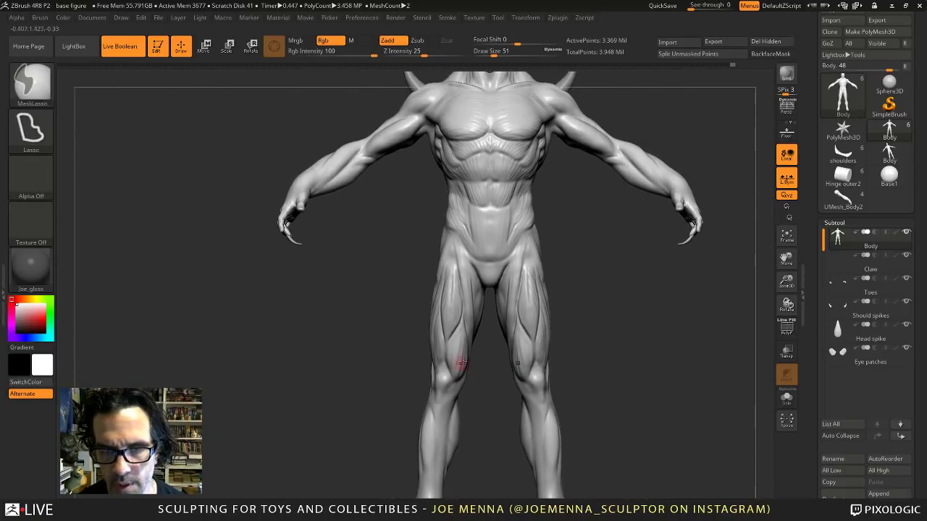
right_click_drag(574, 307, 554, 333)
right_click(524, 371)
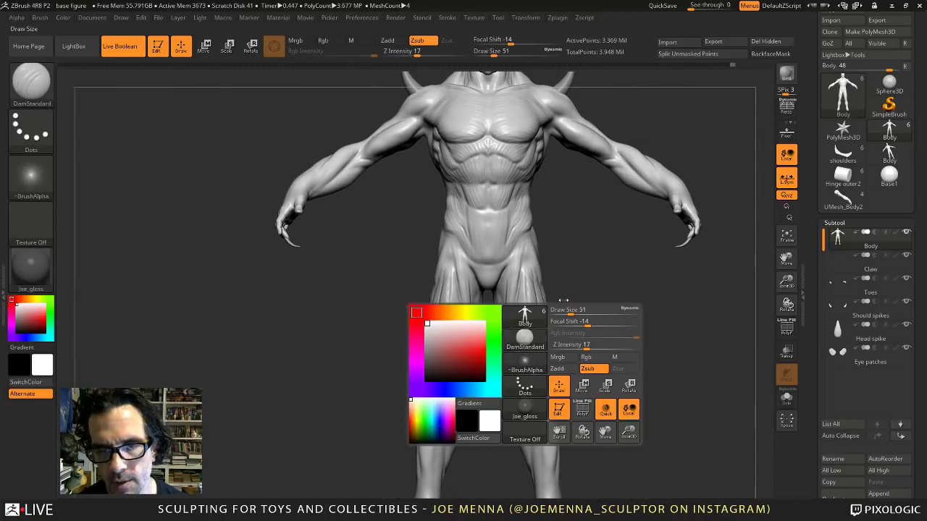
mouse_move(612, 282)
right_mouse_down()
mouse_move(622, 275)
mouse_move(513, 316)
mouse_move(513, 364)
mouse_move(466, 373)
mouse_move(442, 357)
mouse_move(501, 358)
right_mouse_up()
right_click_drag(427, 369, 413, 324, "ctrl")
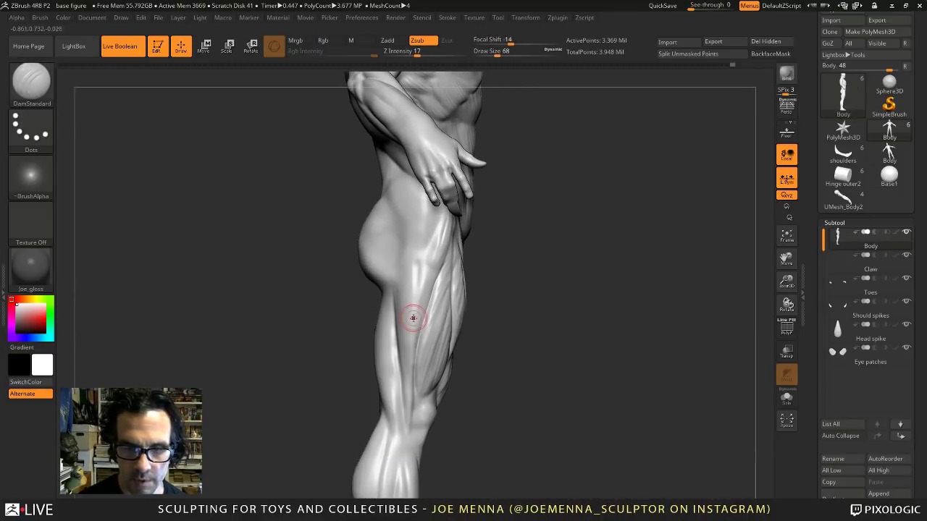
mouse_move(398, 310)
left_mouse_down("shift")
mouse_move(399, 356)
mouse_move(438, 354)
left_mouse_up("shift")
right_click_drag(450, 378, 429, 372, "shift")
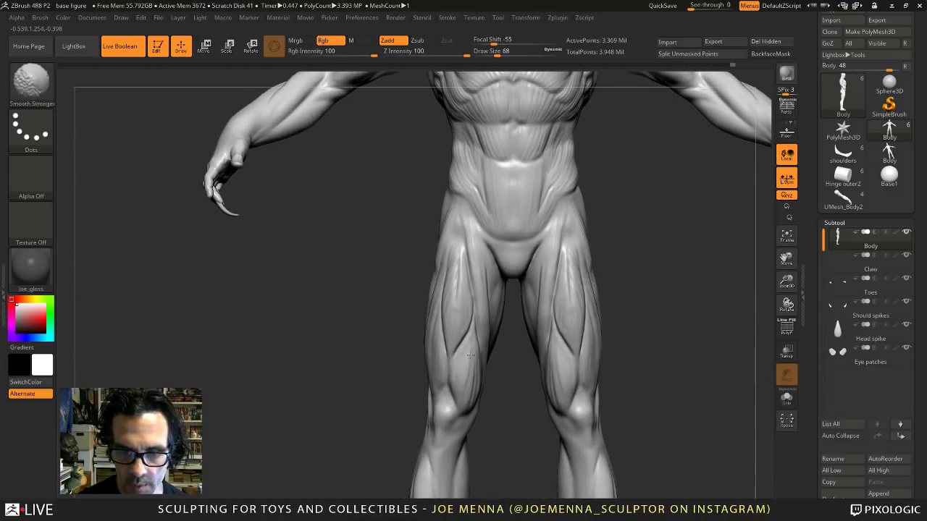
Choose the CurveTriFill brush at draw size 101 and draw a symmetrical triangular loincloth from the hips to between the thighs.
right_click_drag(517, 274, 538, 201, "ctrl")
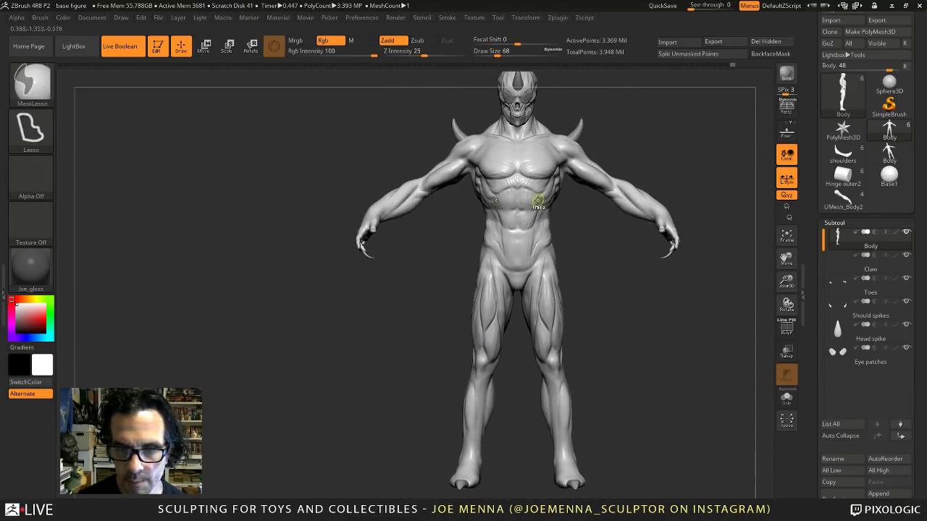
right_click_drag(540, 244, 505, 287, "alt")
mouse_move(505, 290)
right_mouse_down("ctrl")
mouse_move(509, 312)
mouse_move(489, 384)
right_mouse_up("ctrl")
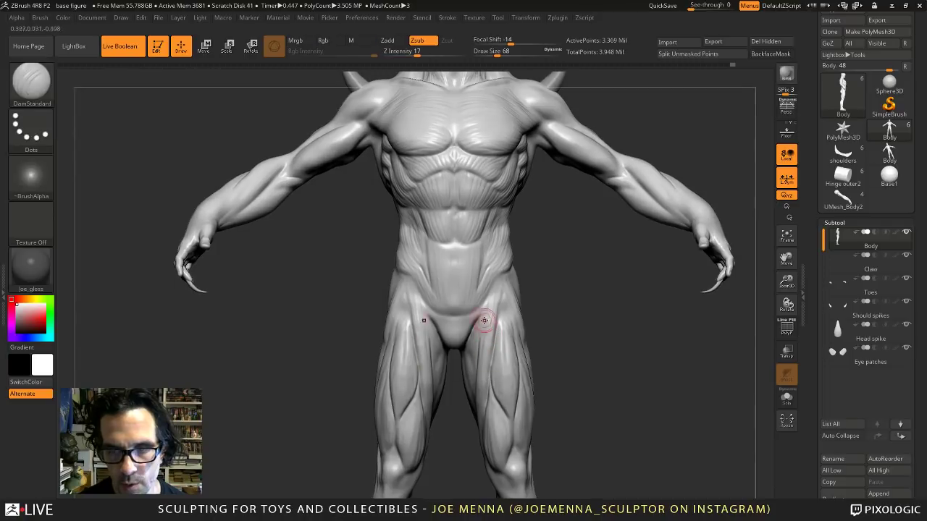
mouse_move(464, 324)
right_mouse_down("ctrl")
mouse_move(444, 213)
mouse_move(483, 313)
right_mouse_up("ctrl")
key("space")
key("b")
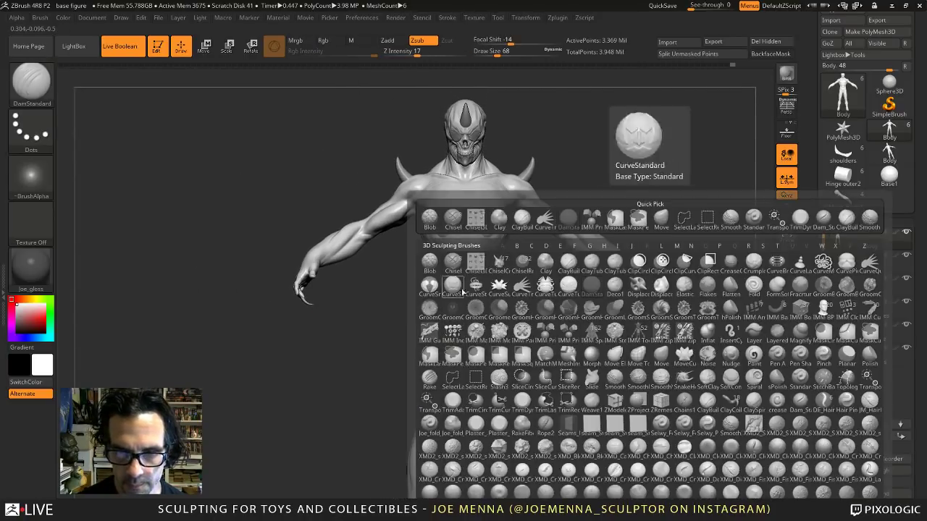
left_click(546, 219)
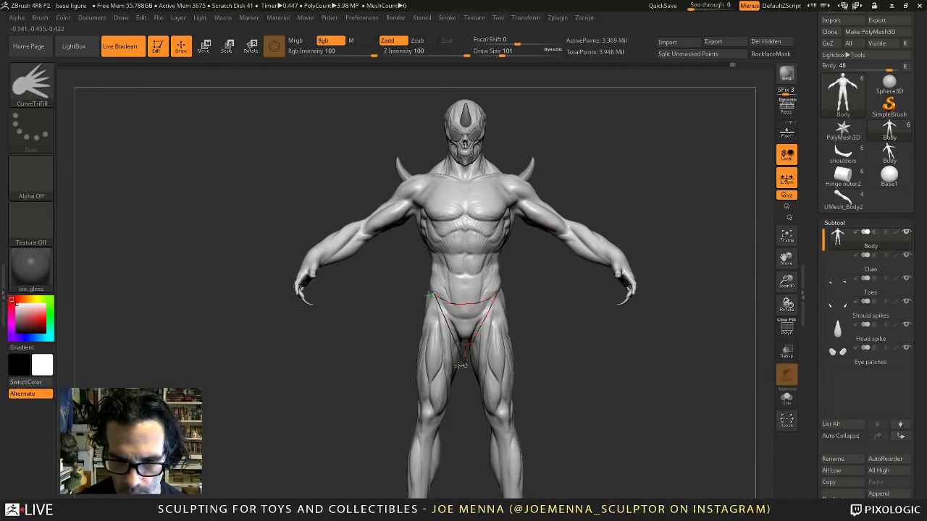
left_click_drag(458, 366, 465, 364)
Split the unmasked loincloth piece into its own subtool and undo the masking and insertion on the Body subtool.
mouse_move(514, 328)
left_mouse_down()
mouse_move(546, 321)
mouse_move(532, 323)
left_mouse_up()
right_click_drag(524, 325, 506, 343, "ctrl")
mouse_move(511, 331)
left_mouse_down()
mouse_move(550, 331)
mouse_move(513, 342)
left_mouse_up()
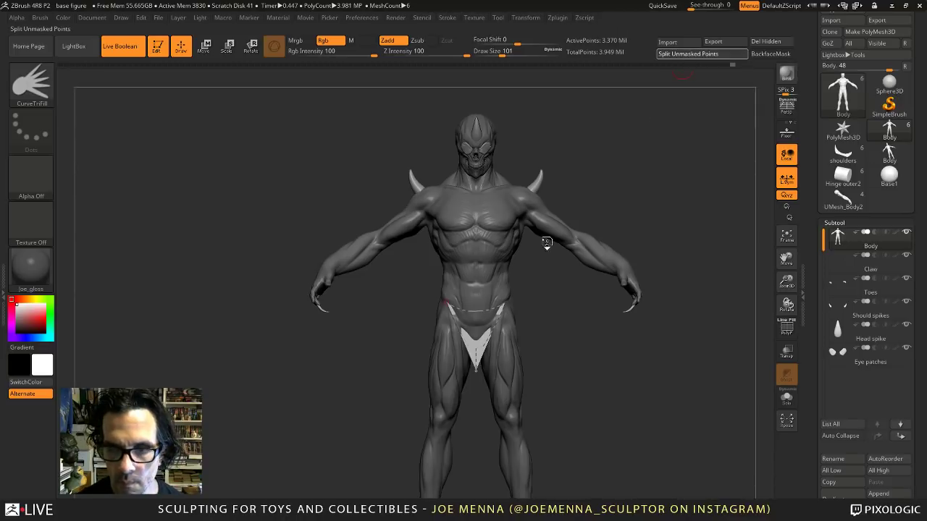
key("ctrl+z")
key("ctrl+z")
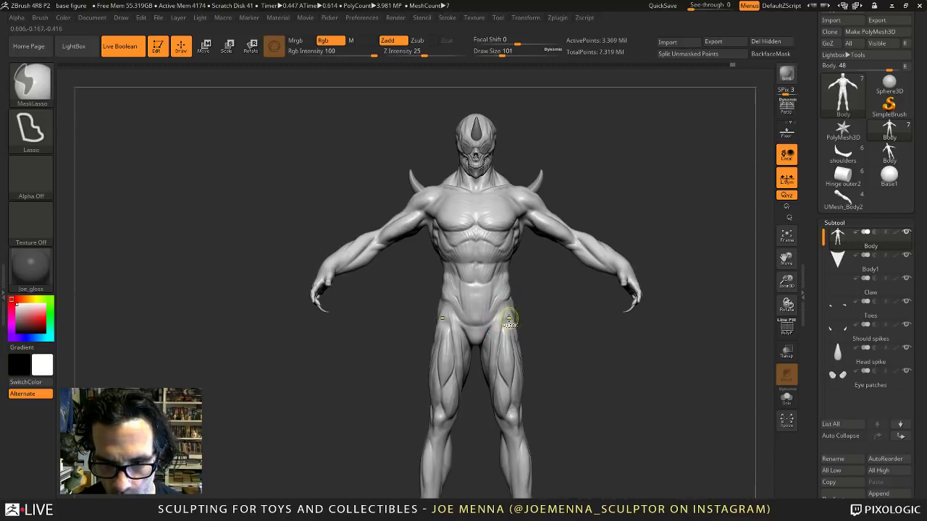
Select the loincloth subtool Body1 and move it forward so it sits in front of the pelvis.
left_click(874, 270)
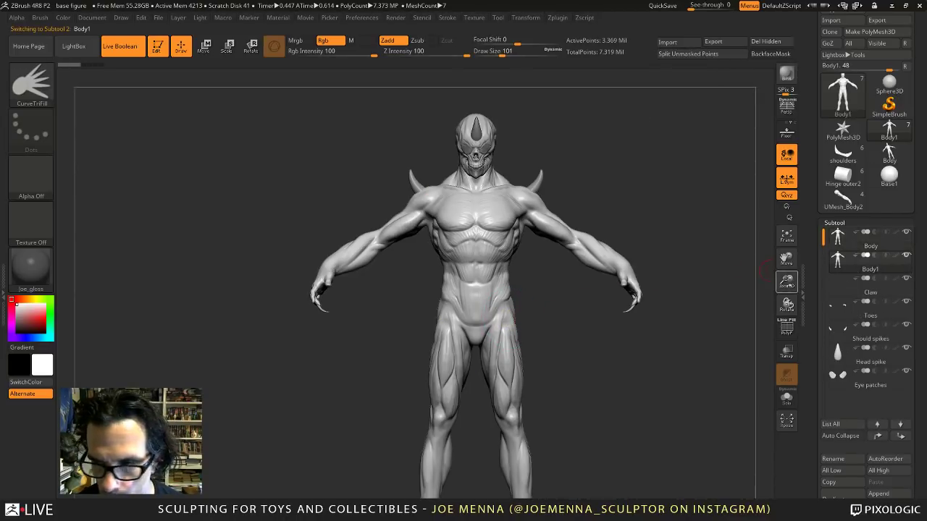
key("ctrl+shift")
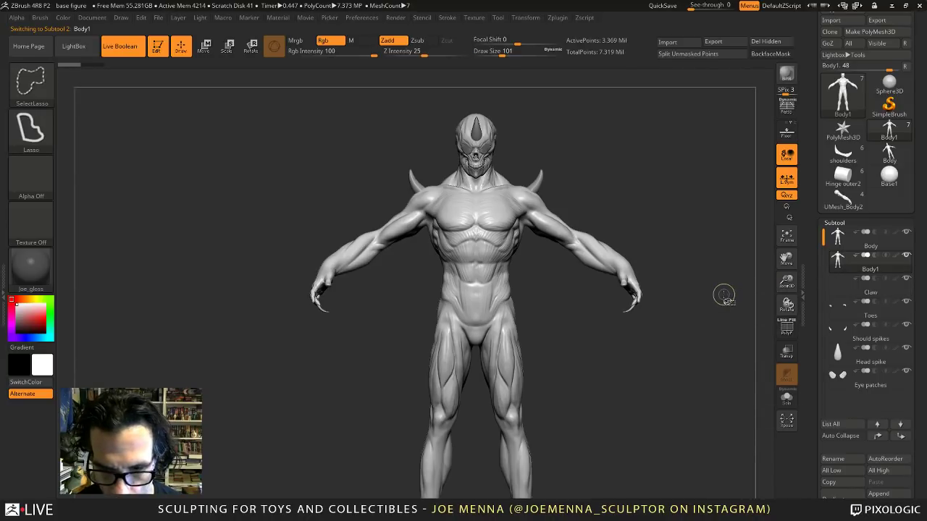
left_click(724, 295, "ctrl+shift")
key("space")
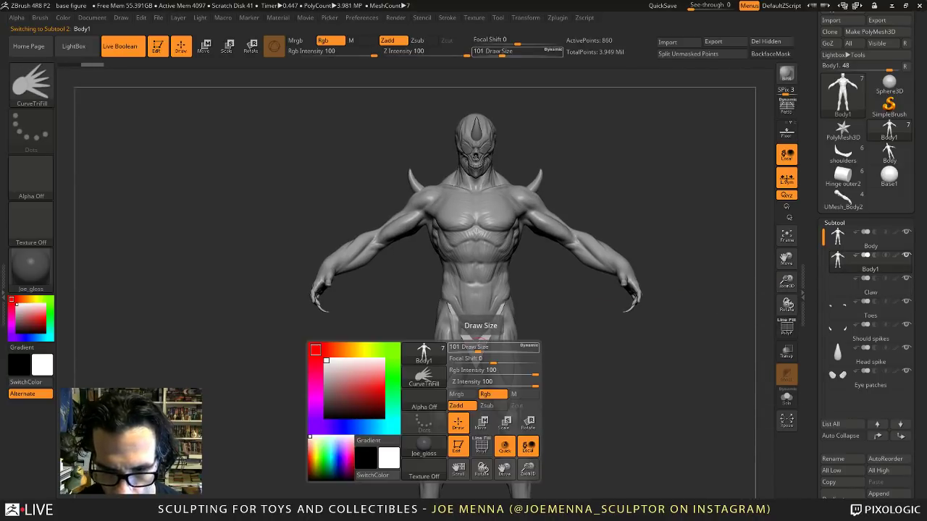
left_click_drag(552, 294, 548, 317)
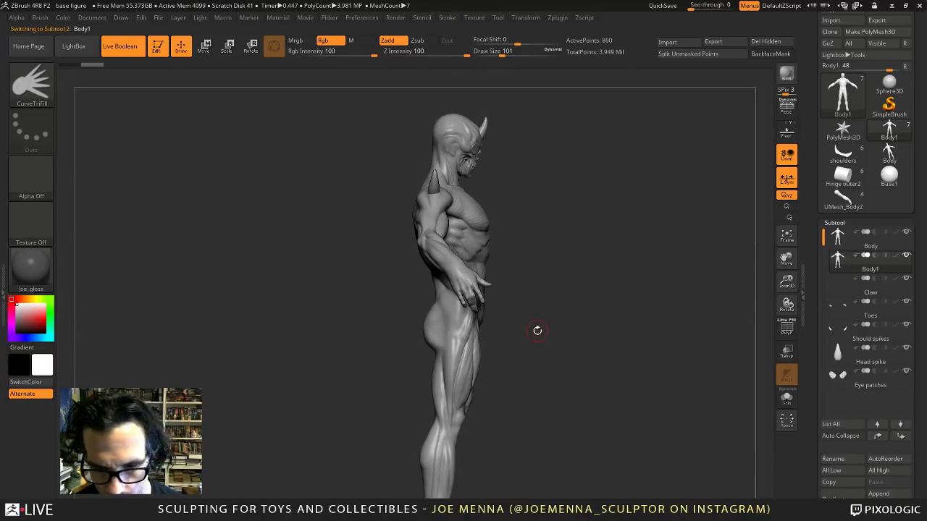
key("w")
left_click_drag(390, 374, 398, 375)
mouse_move(532, 348)
left_mouse_down()
mouse_move(508, 346)
mouse_move(497, 327)
mouse_move(499, 369)
left_mouse_up()
right_click_drag(499, 369, 508, 340, "ctrl")
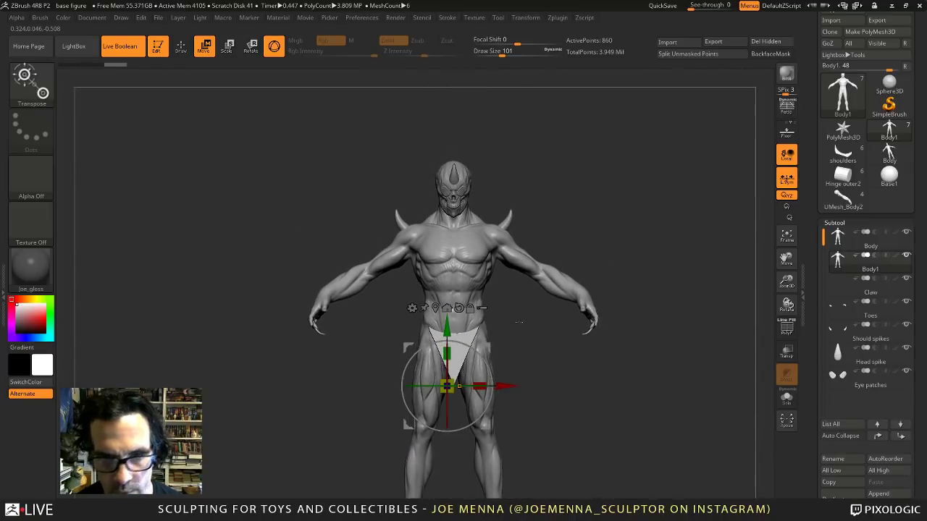
Remesh the loincloth with DynaMesh and smooth it with the brush at draw size 207.
key("q")
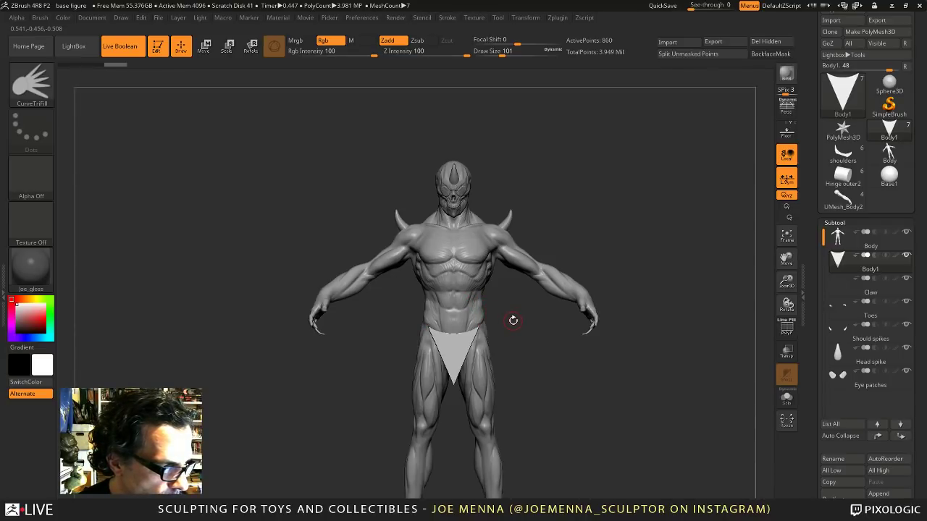
right_click_drag(514, 317, 444, 362, "ctrl")
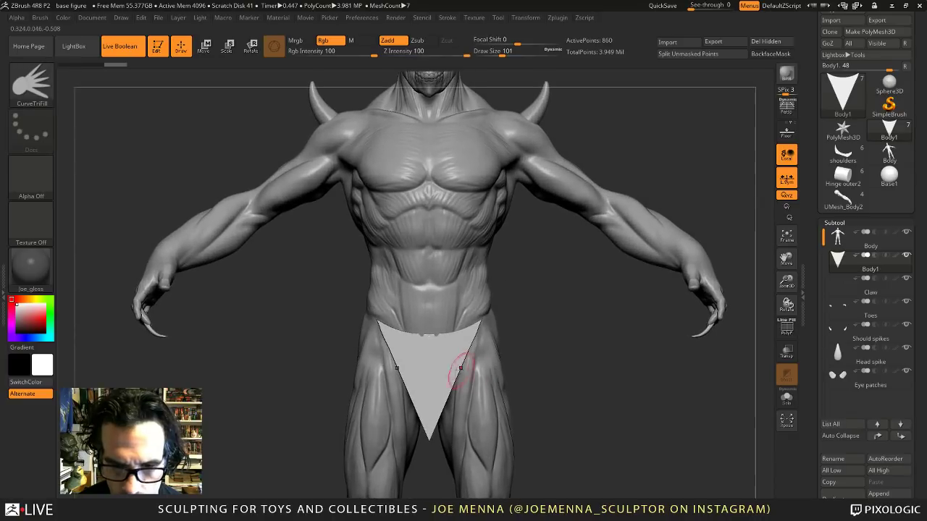
left_click_drag(517, 315, 577, 391, "ctrl")
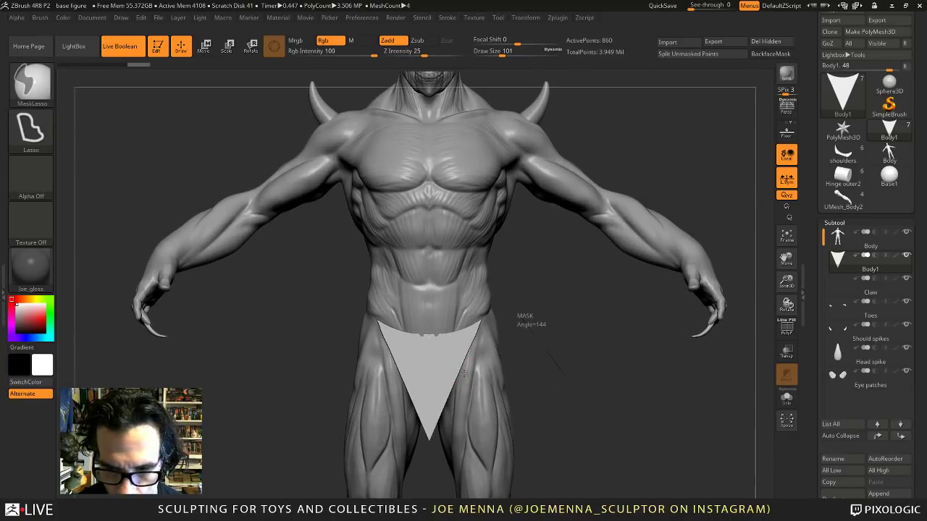
key("space")
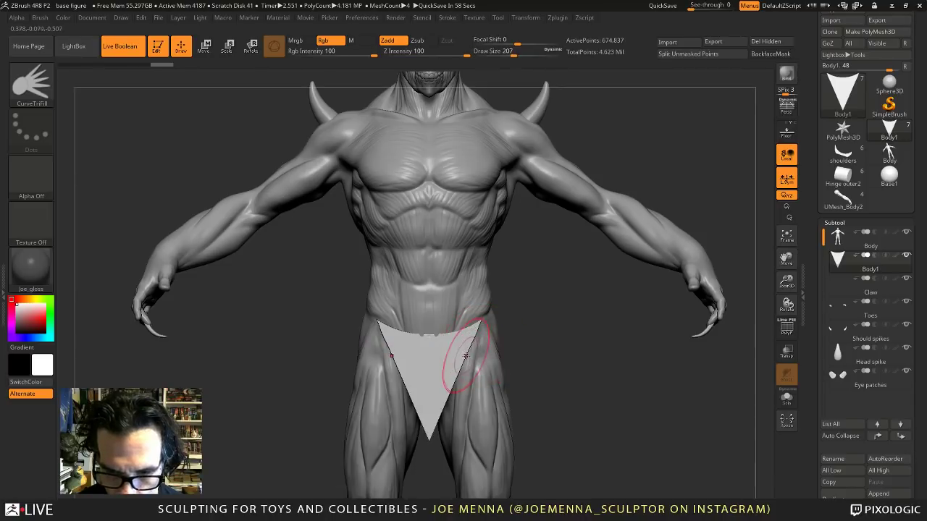
left_click_drag(467, 359, 470, 335, "shift")
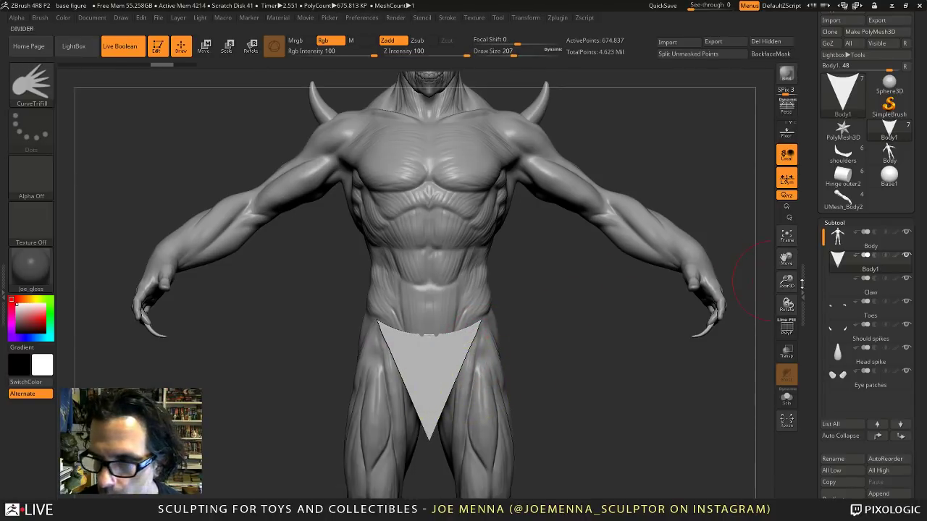
Set the loincloth's DynaMesh resolution to 904 and smooth the middle of its upper edge.
left_click_drag(816, 342, 816, 296)
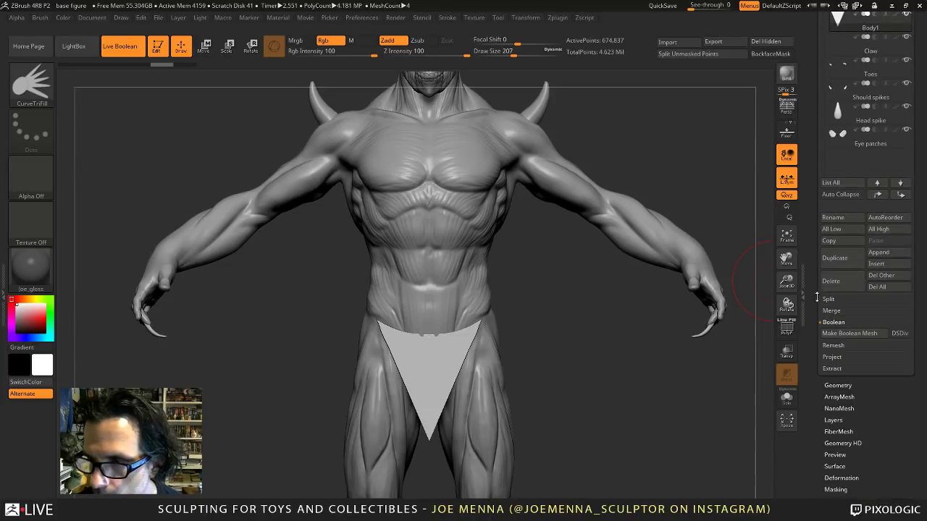
left_click(832, 383)
mouse_move(822, 375)
left_mouse_down()
mouse_move(822, 348)
mouse_move(821, 438)
left_mouse_up()
left_click(841, 278)
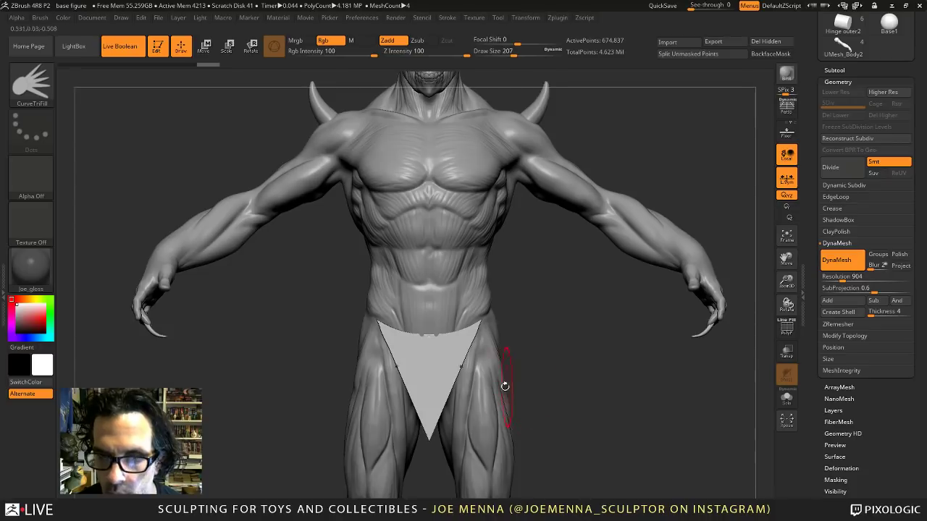
key("shift")
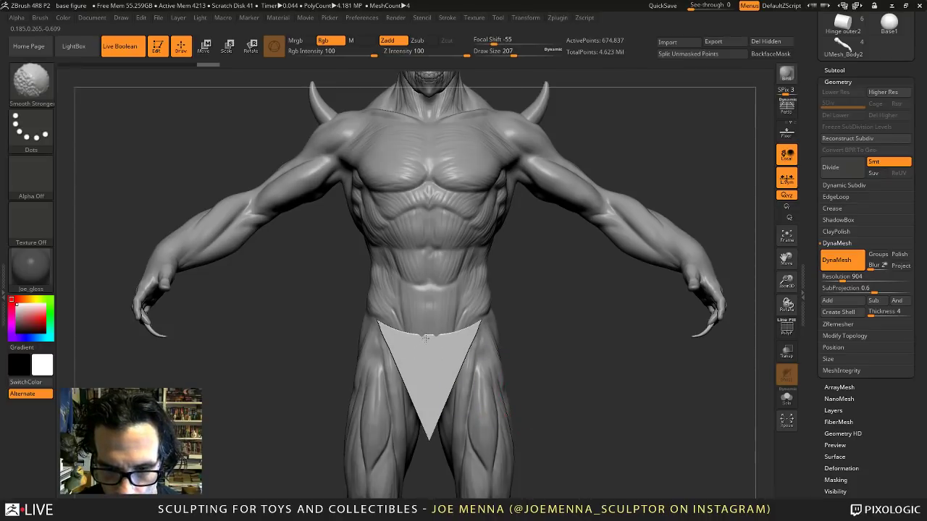
From the side, move the loincloth back toward the body so it sits close against the hips.
left_click_drag(429, 452, 483, 399)
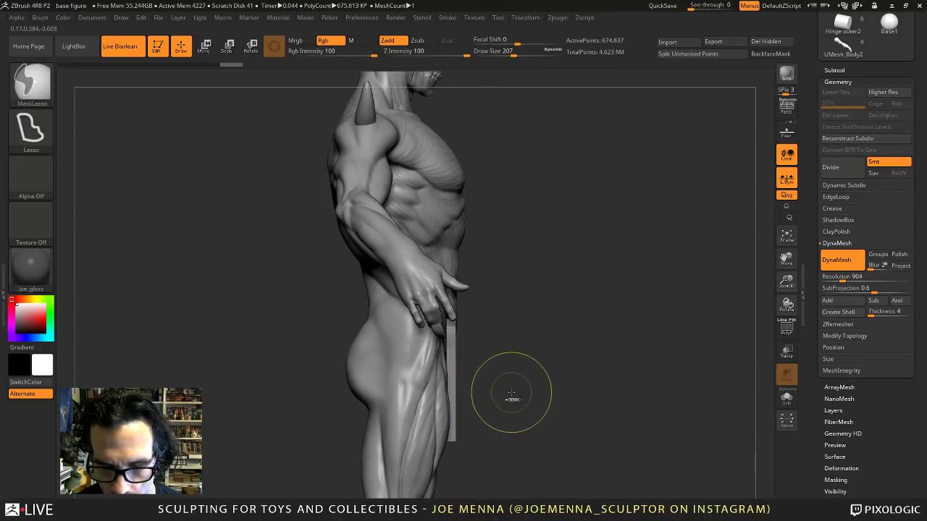
right_click_drag(511, 392, 465, 367, "ctrl")
mouse_move(465, 367)
left_mouse_down()
mouse_move(458, 377)
mouse_move(468, 383)
left_mouse_up()
right_click_drag(468, 383, 495, 439, "ctrl")
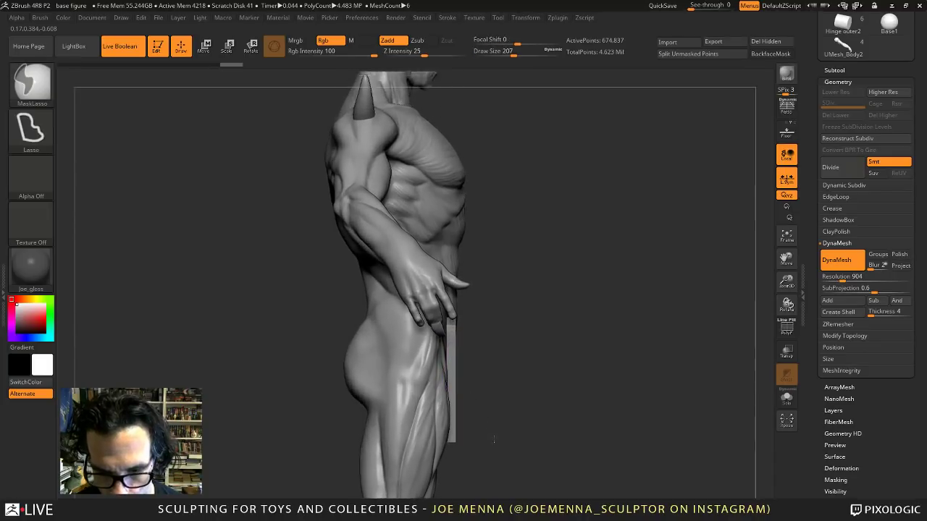
key("w")
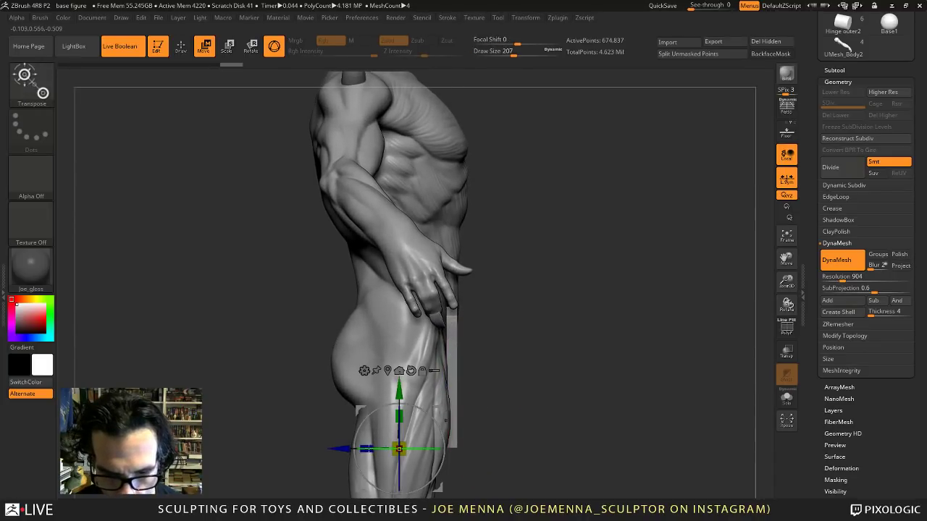
left_click_drag(369, 448, 411, 456)
left_click_drag(525, 420, 450, 412)
right_click_drag(488, 393, 510, 356, "ctrl")
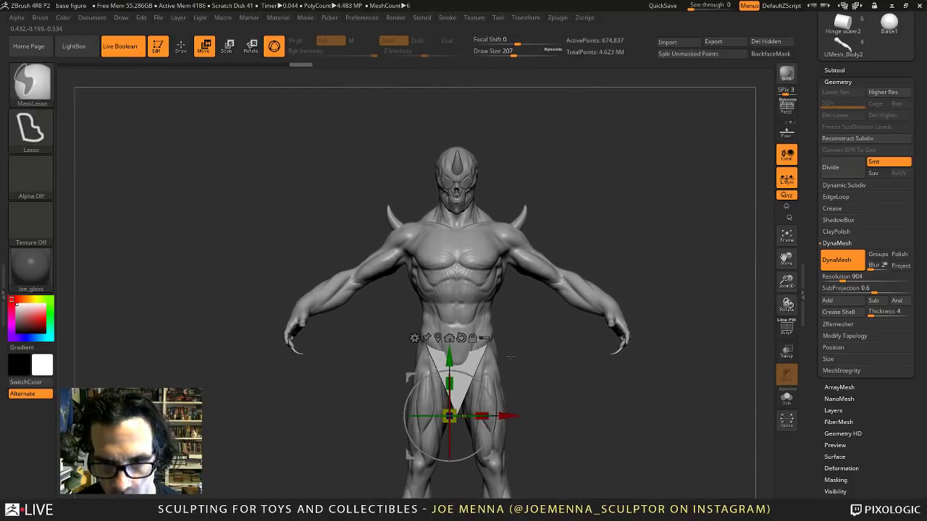
Return to sculpting and remesh the repositioned loincloth with DynaMesh at resolution 904.
left_click_drag(526, 360, 530, 315, "alt")
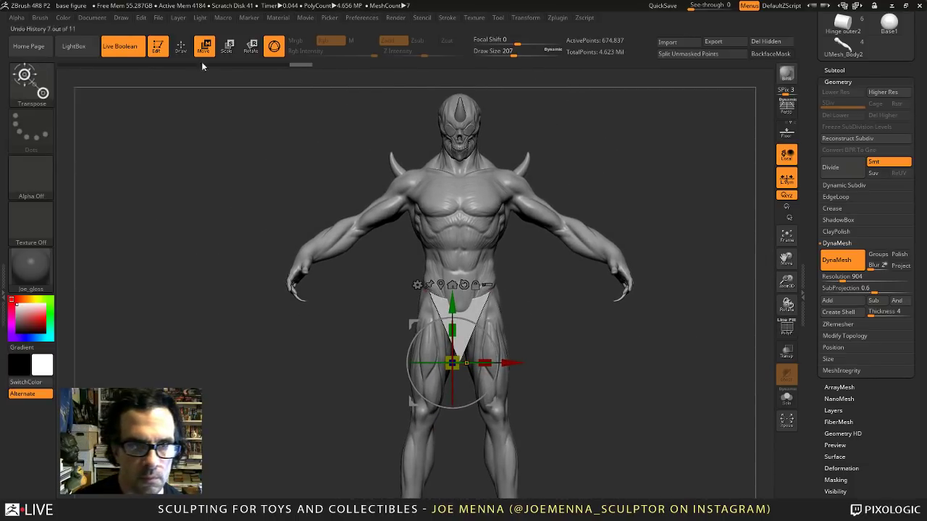
key("q")
right_click_drag(495, 293, 509, 340, "ctrl")
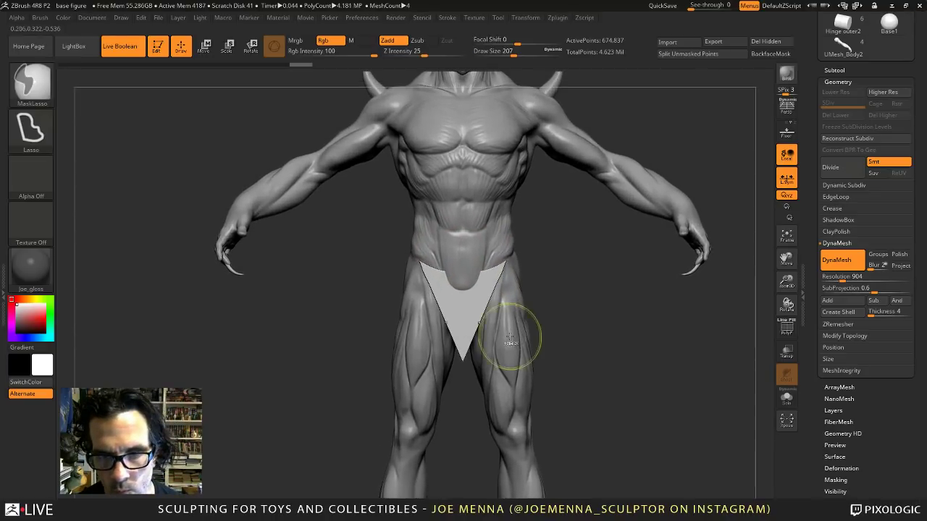
left_click_drag(541, 332, 523, 323, "ctrl")
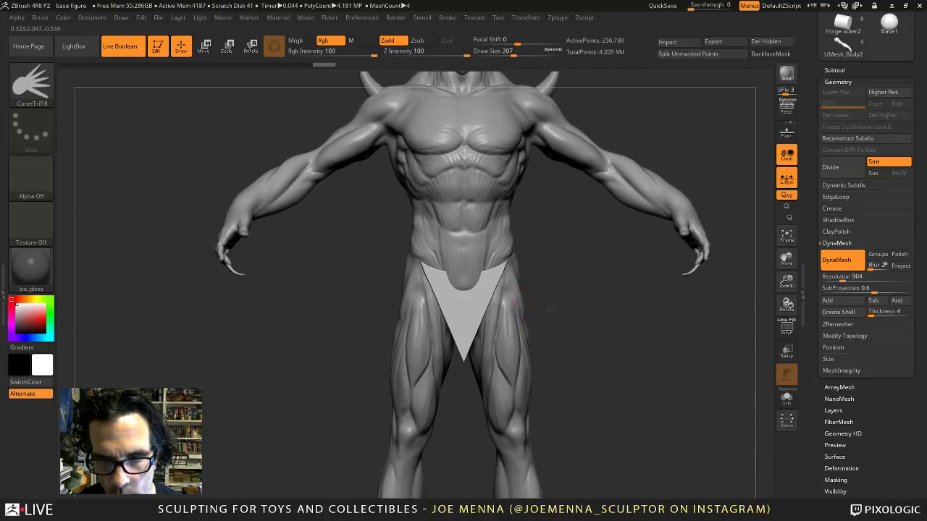
right_click_drag(548, 319, 531, 315, "ctrl")
left_click_drag(531, 314, 517, 311, "alt")
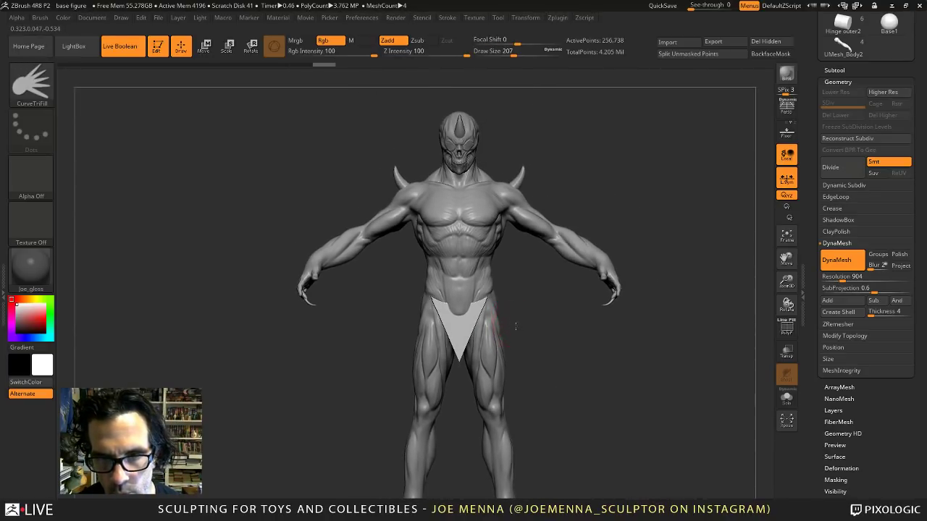
Choose the Move brush at draw size 351 and pull the loincloth's upper middle out over the lower abdomen.
mouse_move(516, 327)
right_mouse_down()
mouse_move(540, 329)
mouse_move(503, 311)
right_mouse_up()
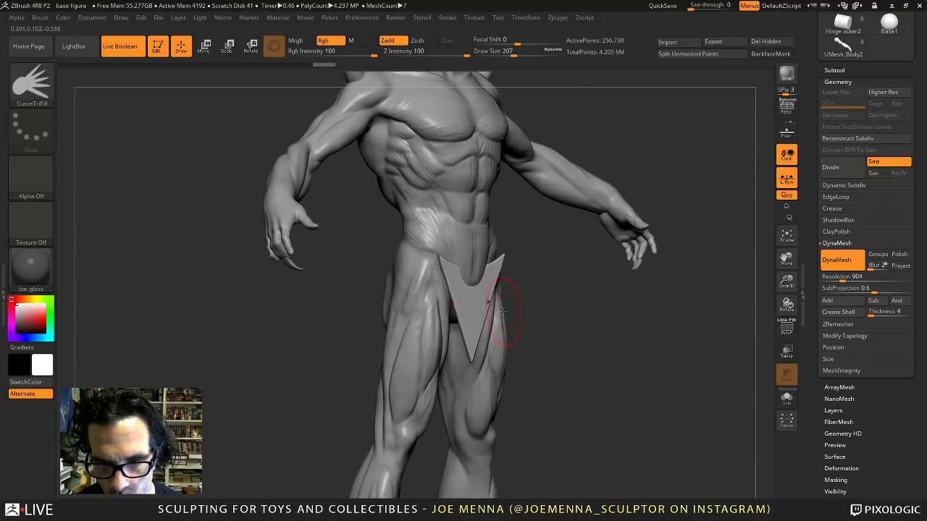
right_click(503, 311)
left_click(501, 309)
right_click(499, 311)
left_click(427, 334)
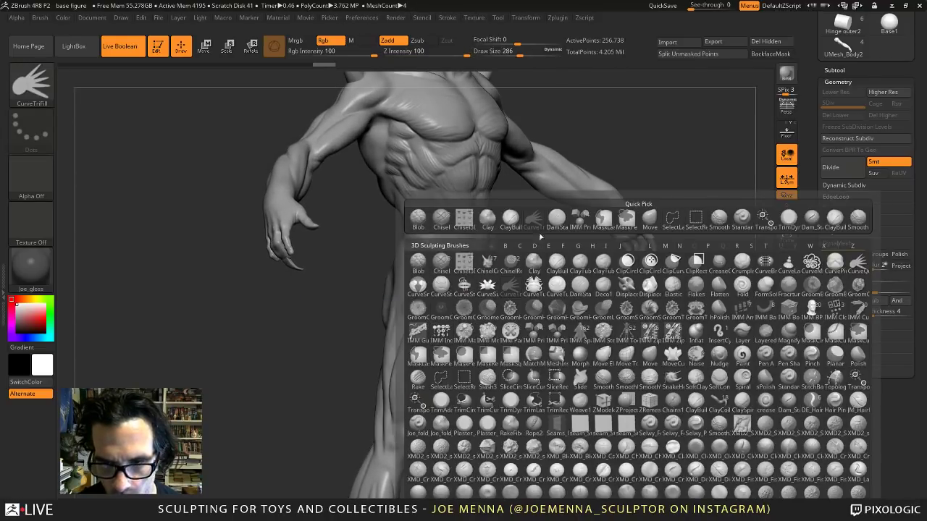
left_click(655, 220)
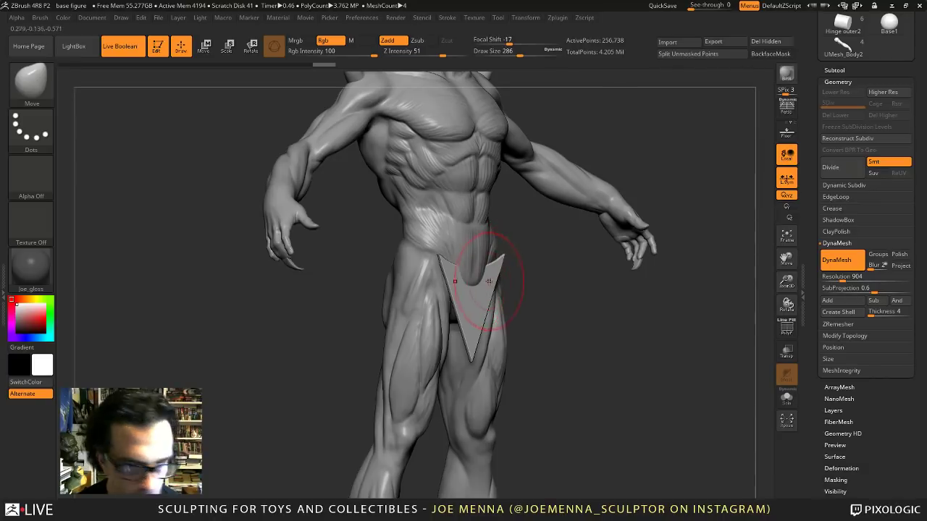
right_click(492, 280)
left_click(490, 283)
left_click_drag(475, 293, 475, 278)
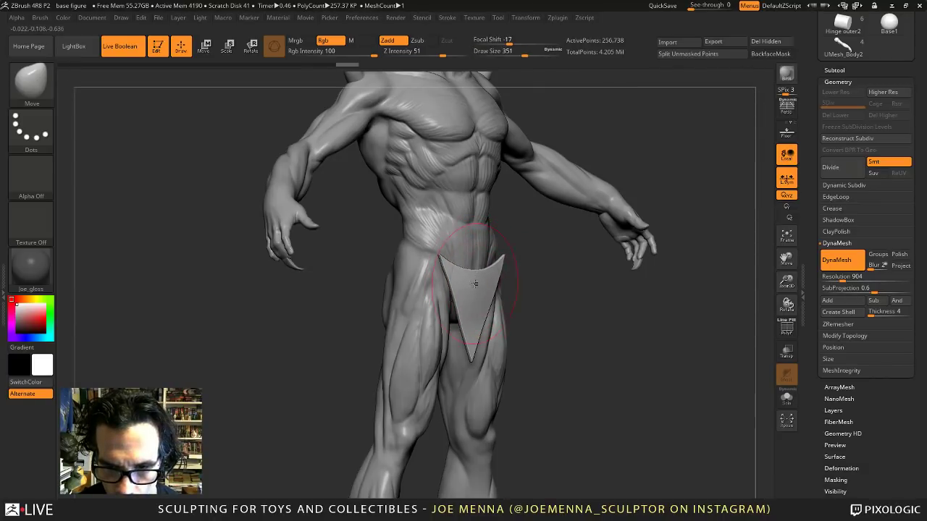
Adjust the middle of the loincloth with the Move brush to curve it around the pelvis, and save the project.
right_click_drag(475, 290, 498, 318)
left_click_drag(482, 320, 472, 323)
mouse_move(506, 323)
right_mouse_down()
mouse_move(486, 321)
mouse_move(484, 294)
mouse_move(506, 315)
right_mouse_up()
right_click_drag(507, 315, 508, 331, "ctrl")
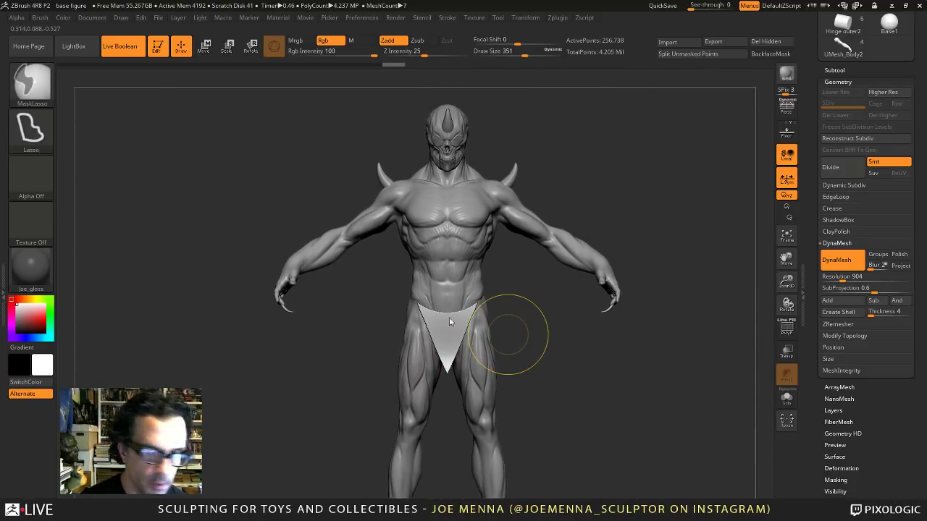
key("ctrl+s")
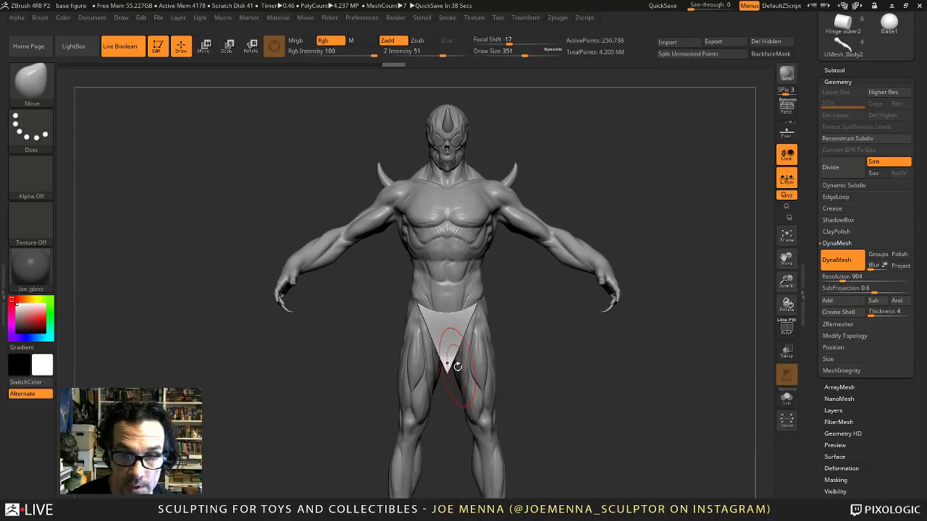
Switch to the old Body tool with the cut-out shoulder and delete its only subtool.
left_click_drag(560, 338, 547, 362)
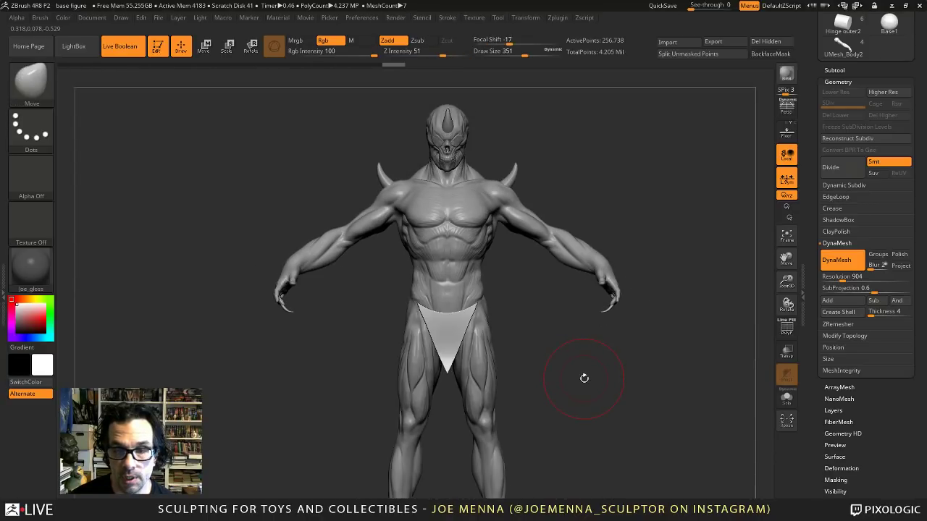
mouse_move(584, 377)
left_mouse_down()
mouse_move(525, 391)
mouse_move(591, 395)
mouse_move(632, 360)
left_mouse_up()
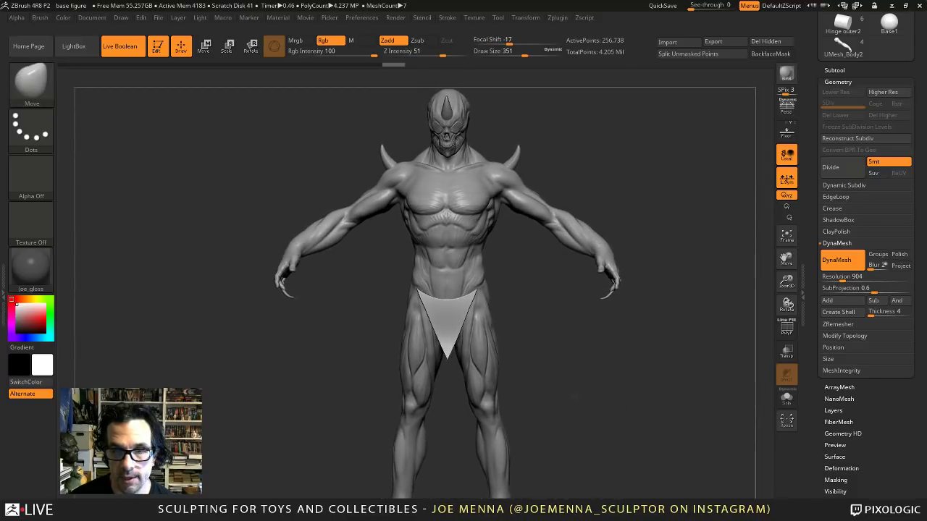
left_click_drag(817, 203, 809, 284)
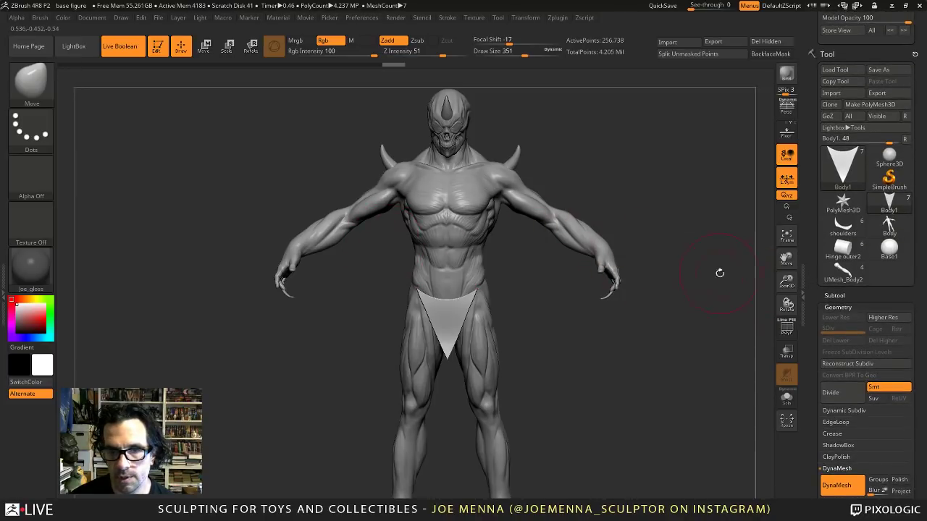
left_click(888, 227)
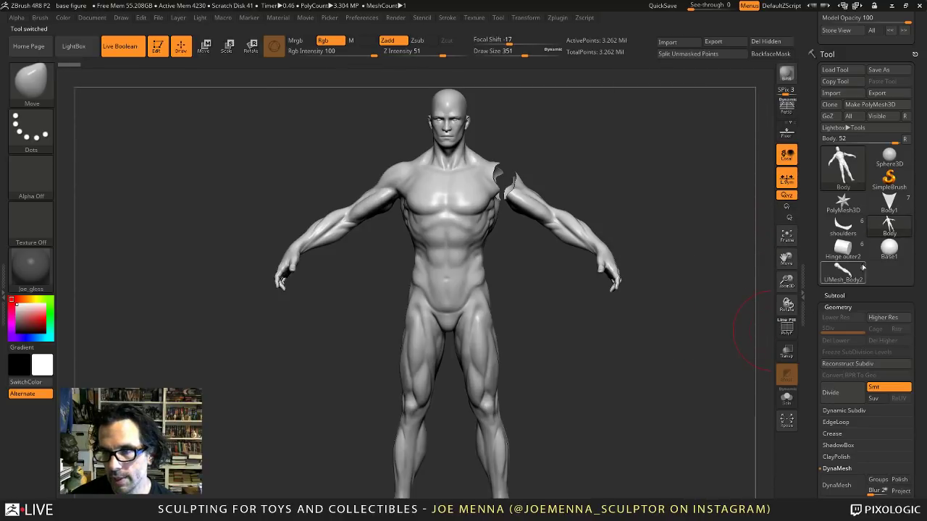
left_click(836, 295)
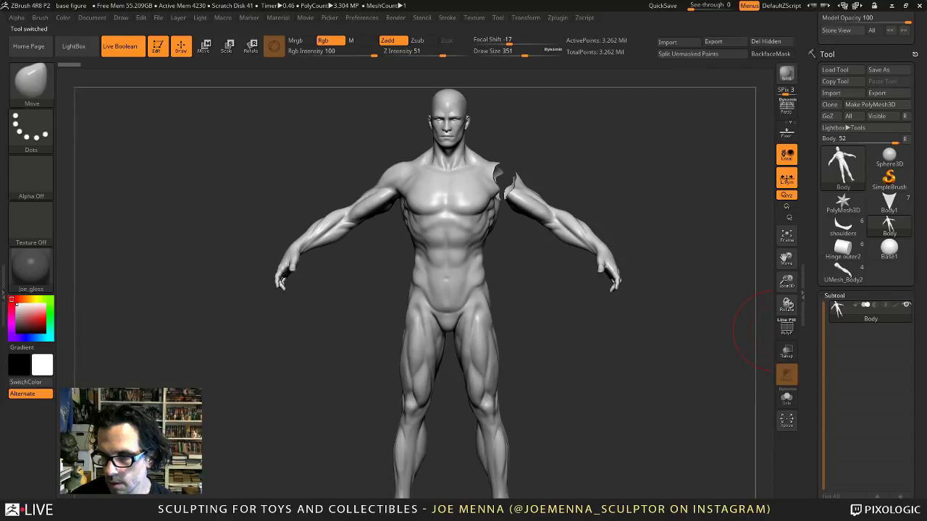
left_click_drag(813, 449, 812, 355)
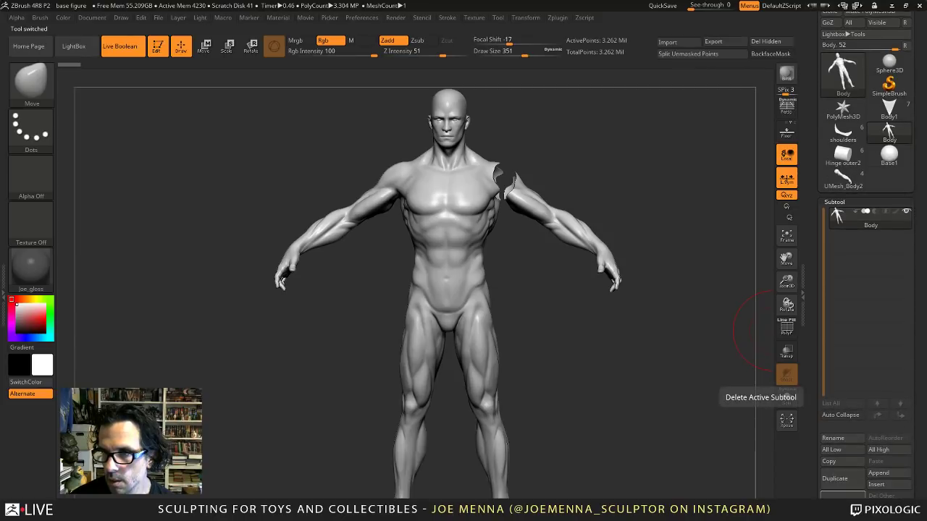
left_click(786, 374)
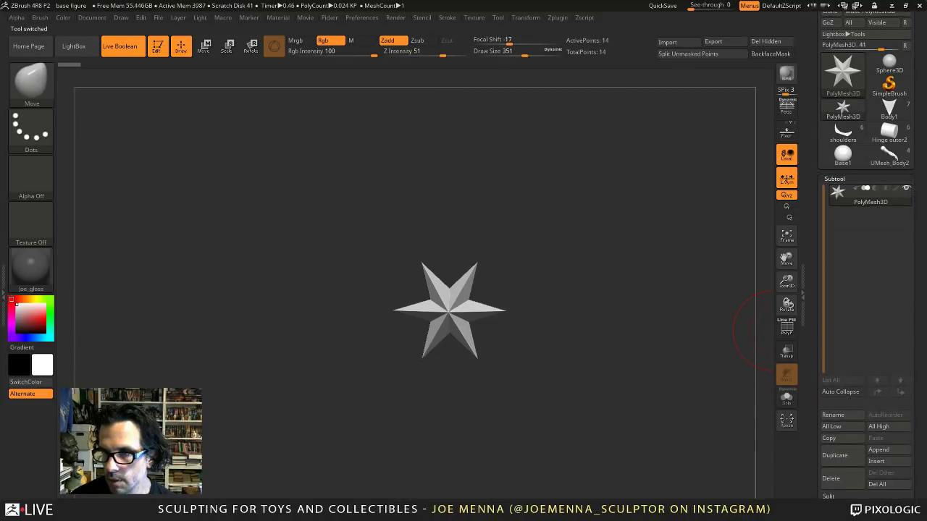
Switch to the UMesh_Body2 tool showing the plain base figure and save the project.
left_click(898, 155)
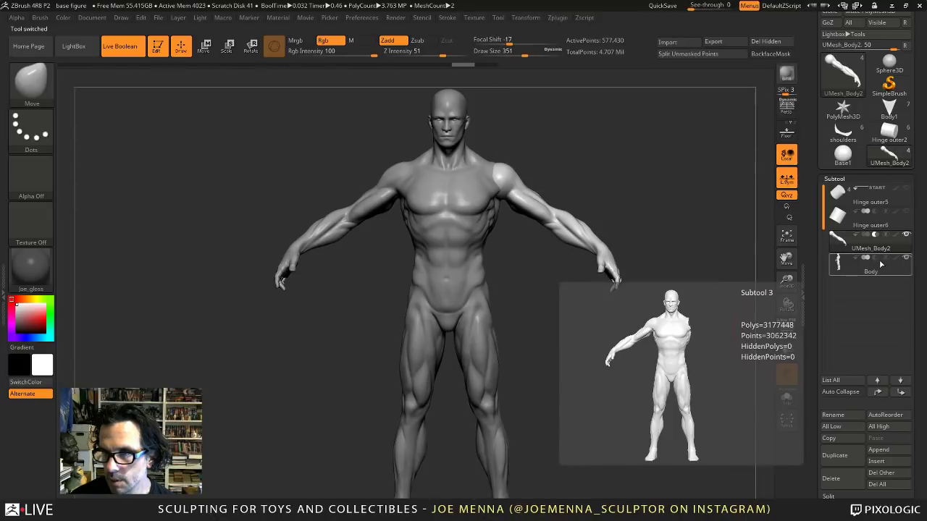
left_click_drag(524, 343, 557, 339)
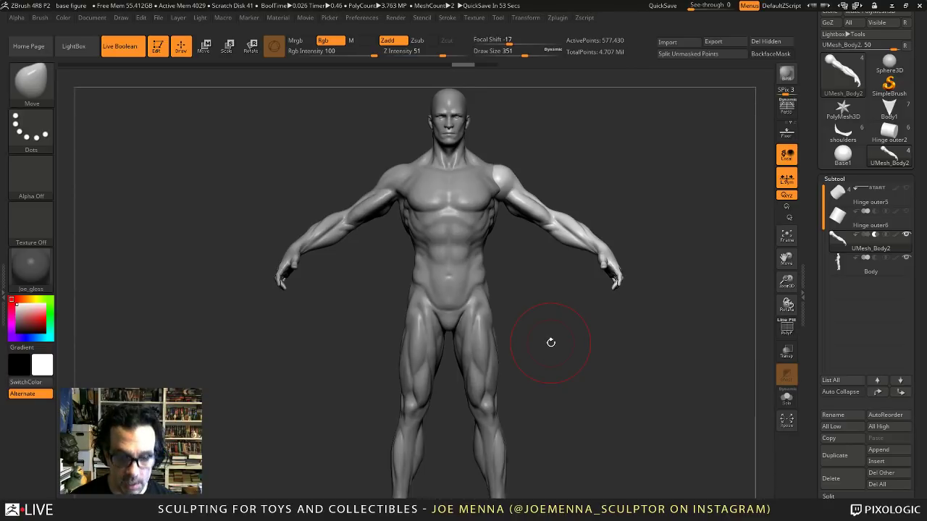
key("ctrl")
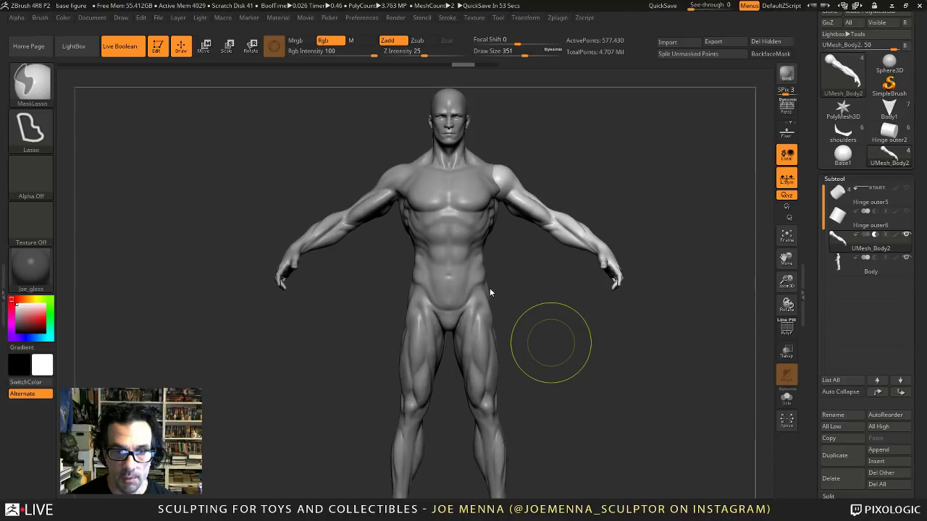
key("ctrl+s")
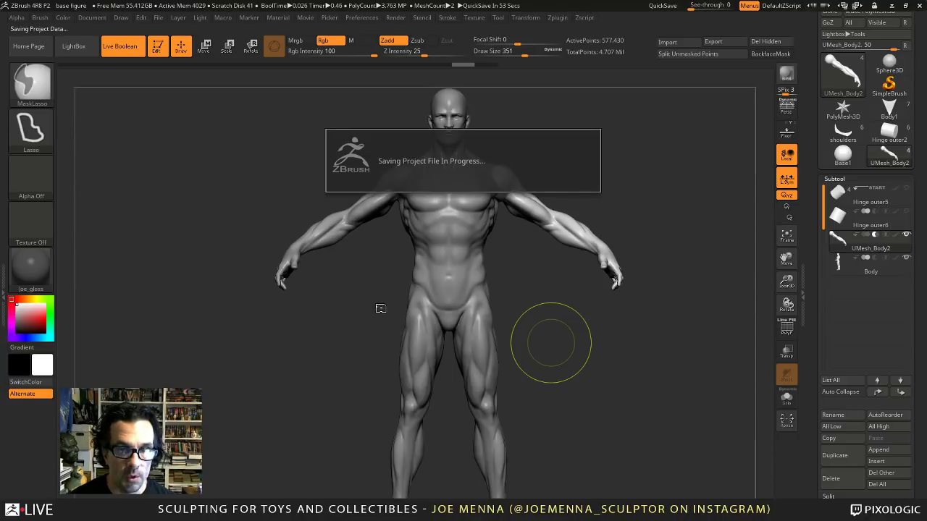